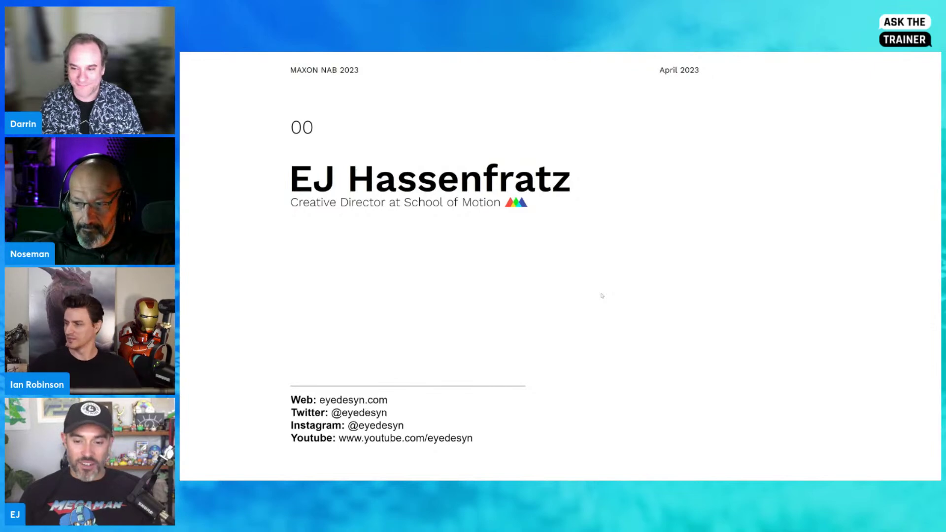
Advance the presentation through the intro, complex simulations and balloon inflation slides to the Dynamic Connectors section
key("Right")
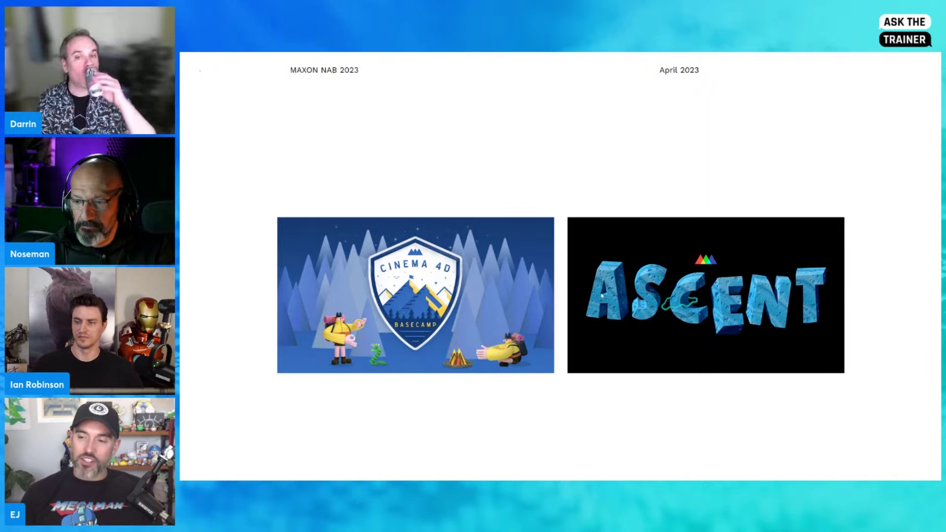
key("Right")
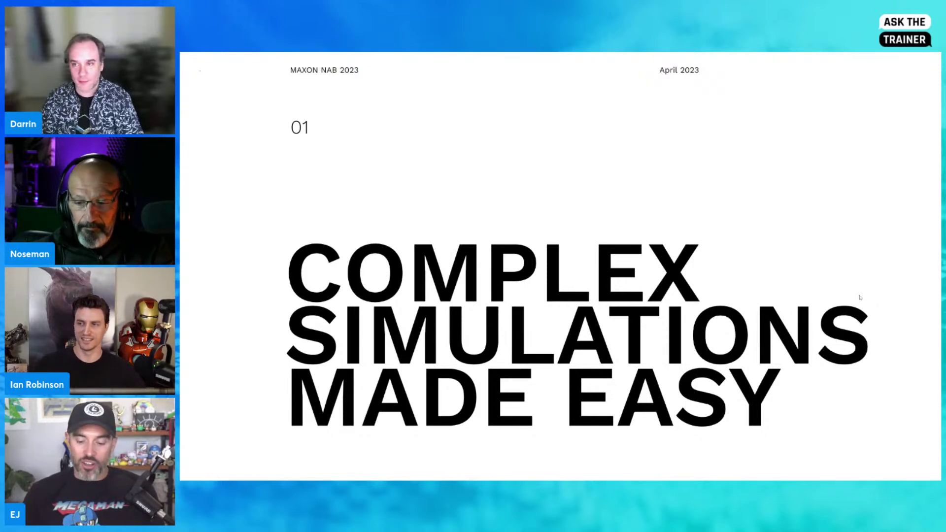
key("Right")
key("Right")
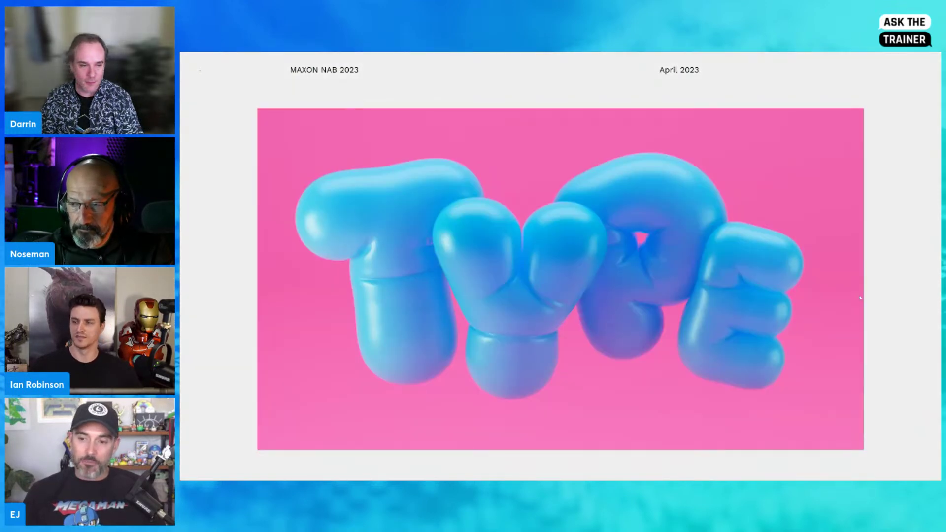
key("Right")
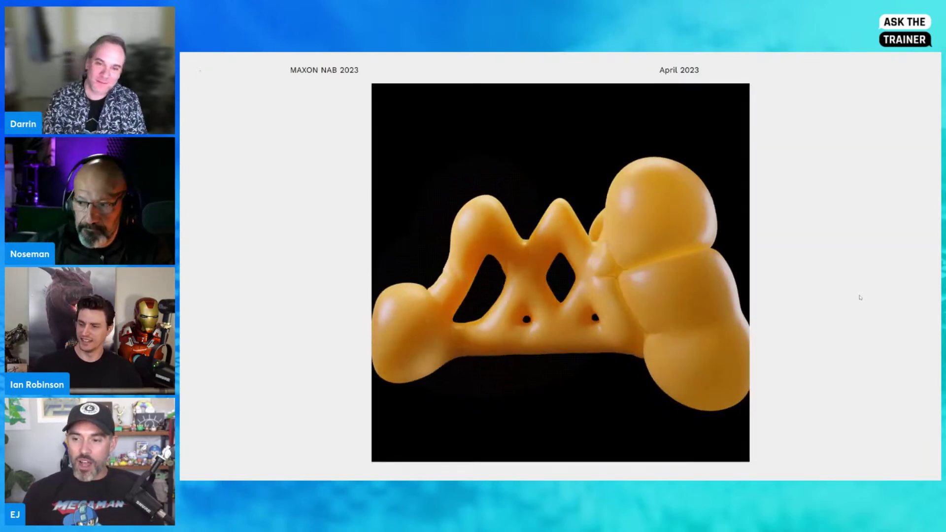
key("Right")
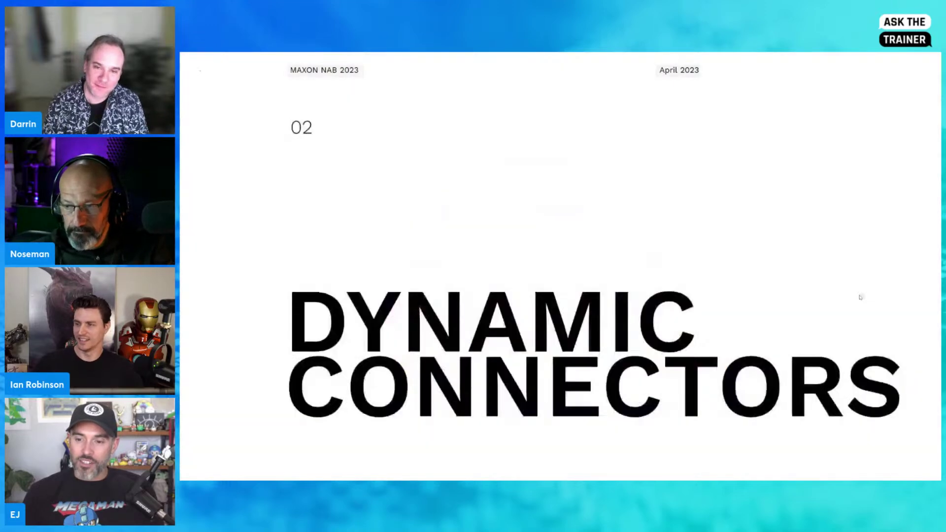
Review the yellow balloon logo slides and the stacked pillow slides of the Dynamic Connectors section
key("Left")
key("Right")
key("Right")
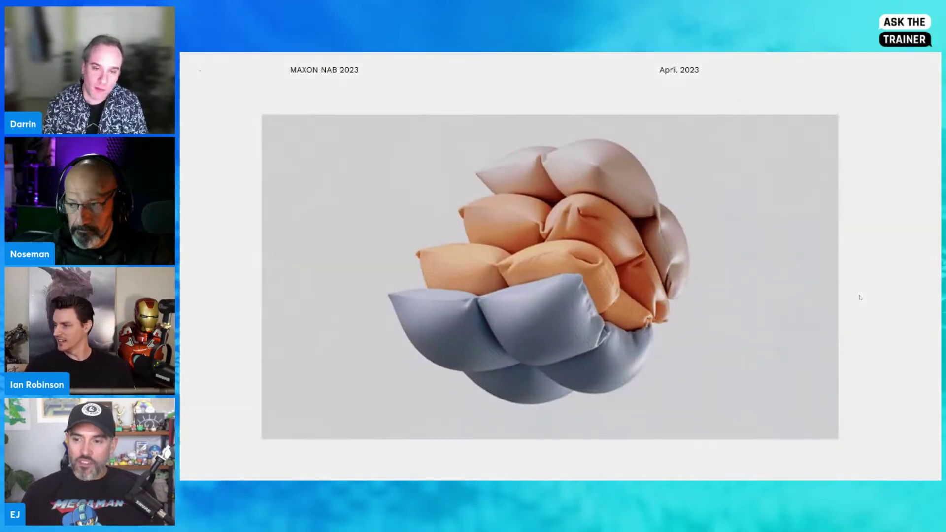
key("Right")
key("Right")
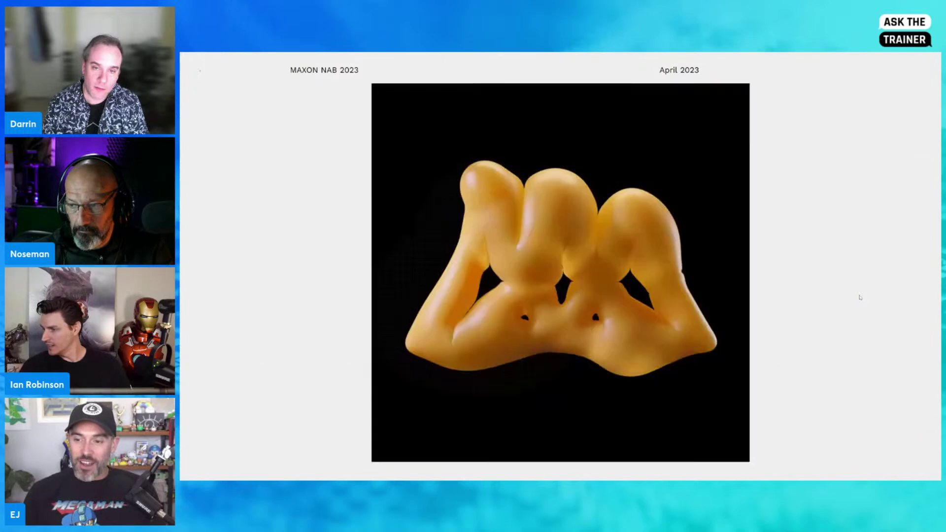
key("Right")
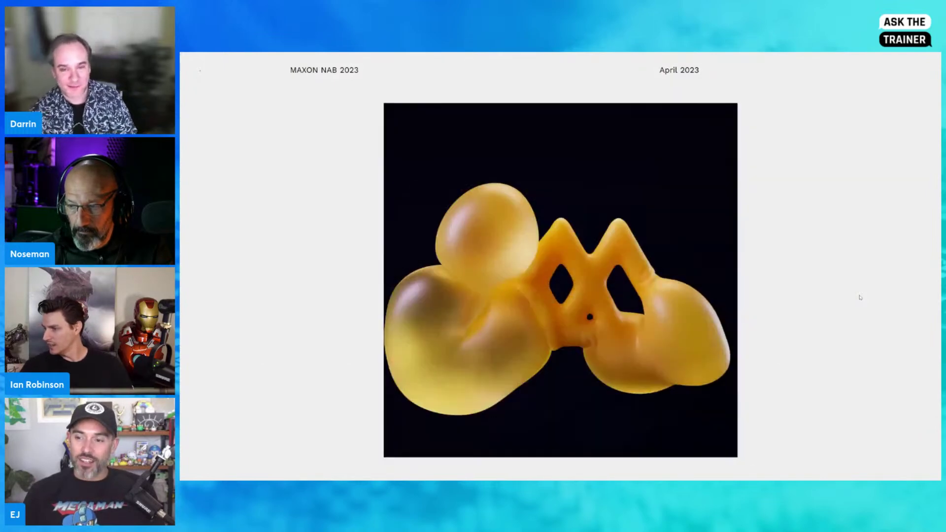
key("Left")
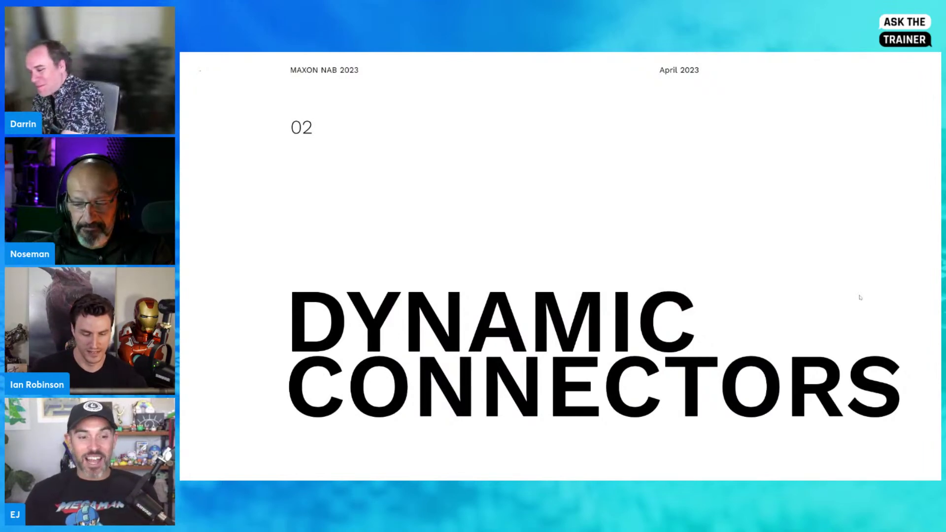
key("Right")
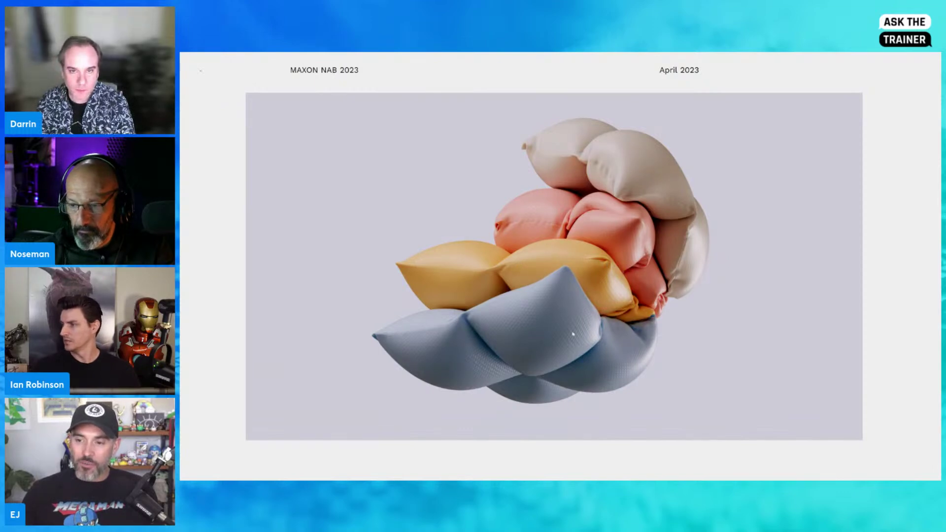
key("Right")
key("Left")
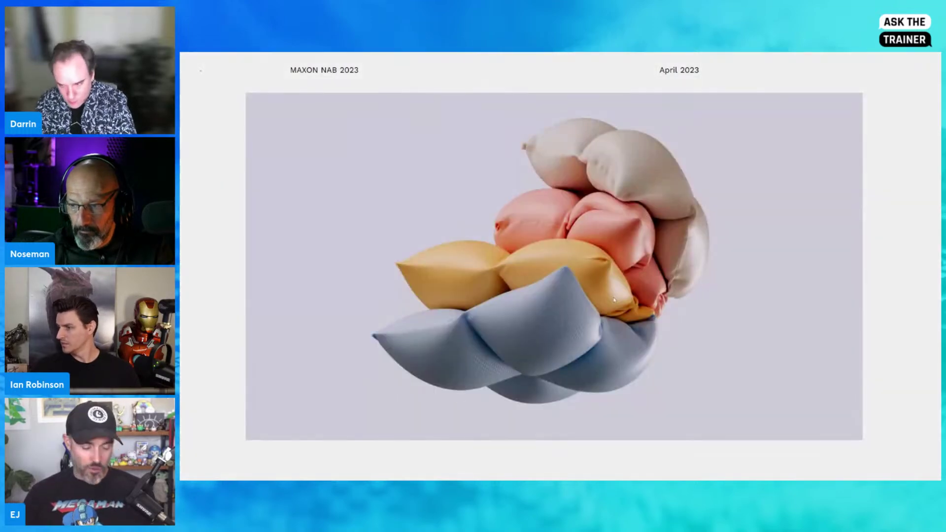
Exit the slideshow, return the slide list to its beginning and switch to Cinema 4D
key("Escape")
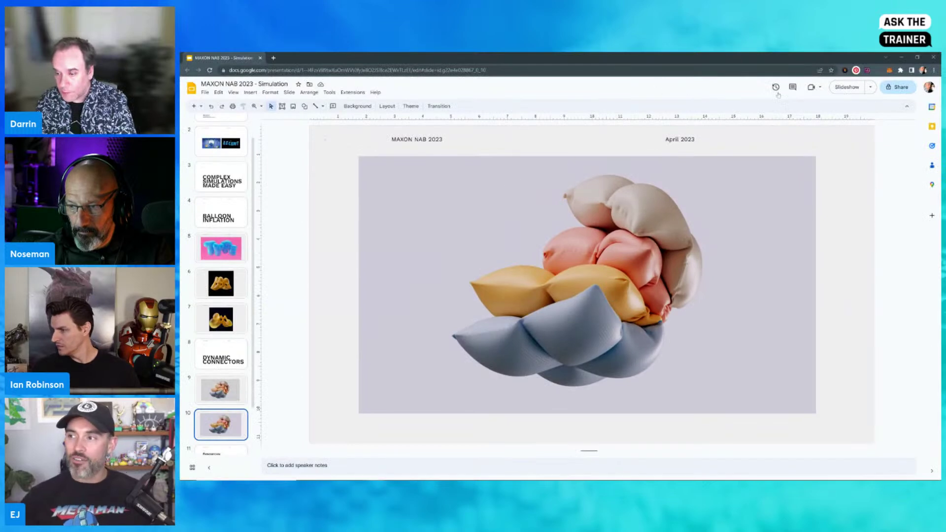
left_click_drag(252, 313, 326, 168)
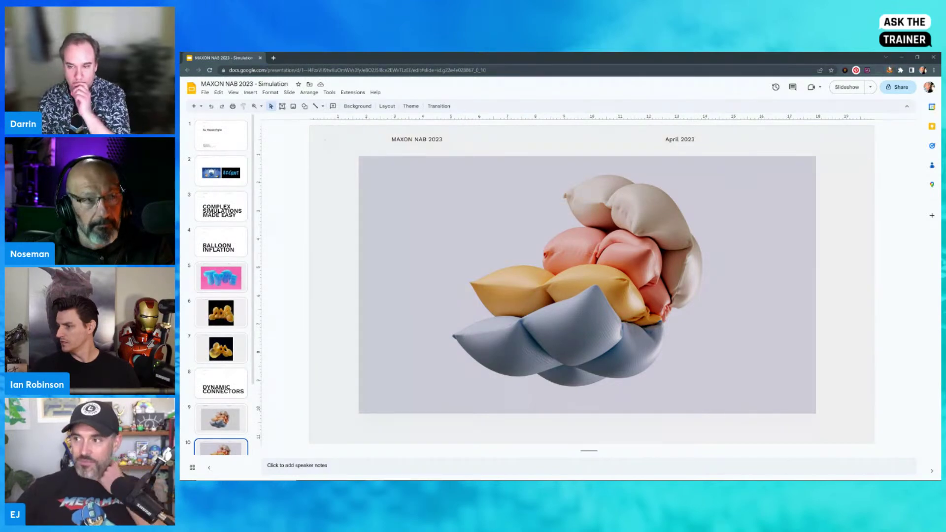
left_click(901, 57)
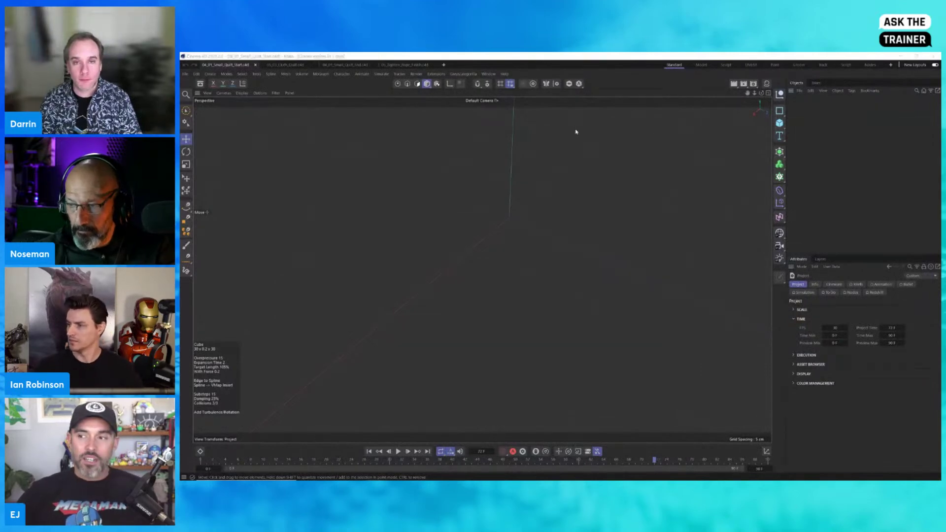
Add a Cube primitive to the empty scene and frame it fully in the perspective view
left_click(780, 122)
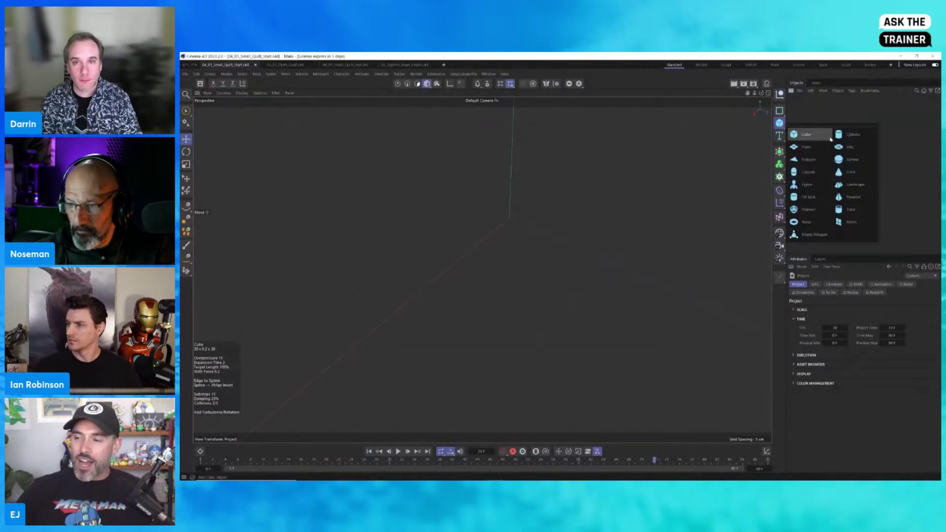
left_click(806, 134)
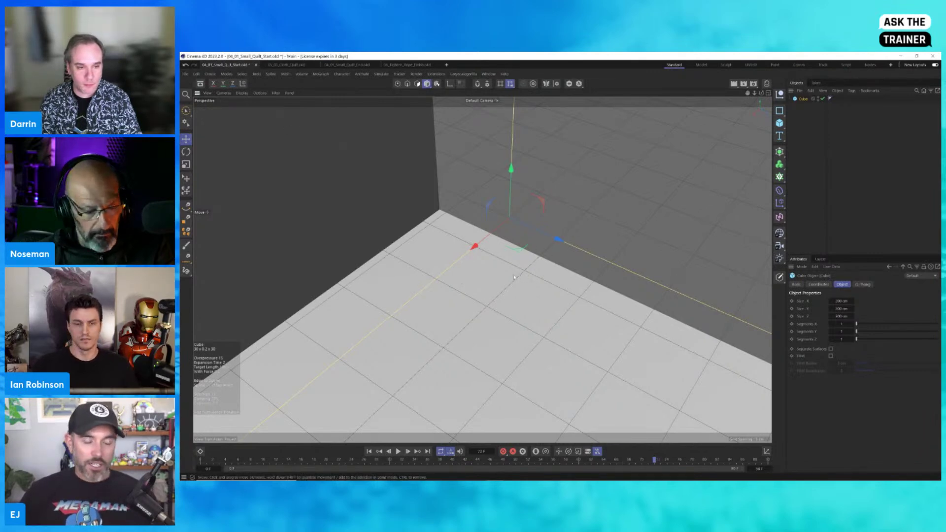
scroll(525, 275, "down", 10)
left_click_drag(424, 282, 454, 268, "alt")
Flatten the cube's height into a slab about 7 cm thick
double_click(844, 299)
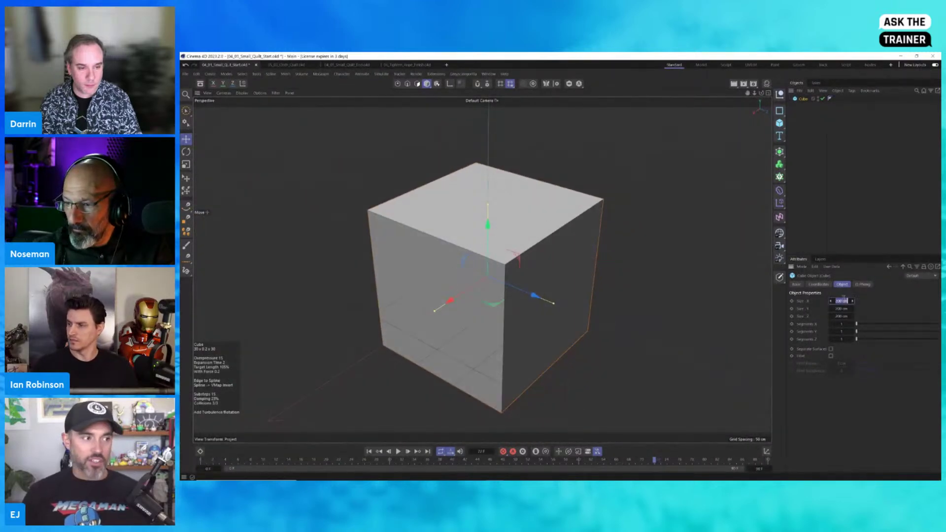
left_click(747, 163)
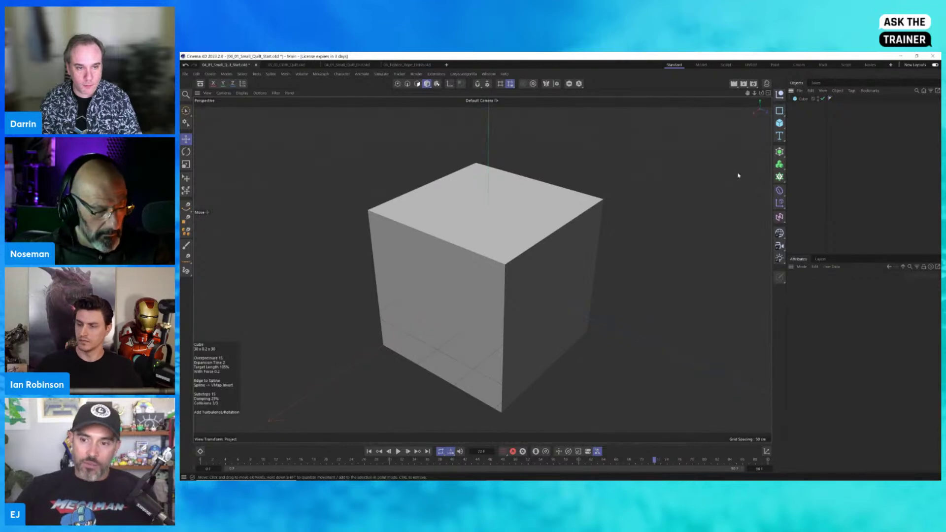
left_click(534, 219)
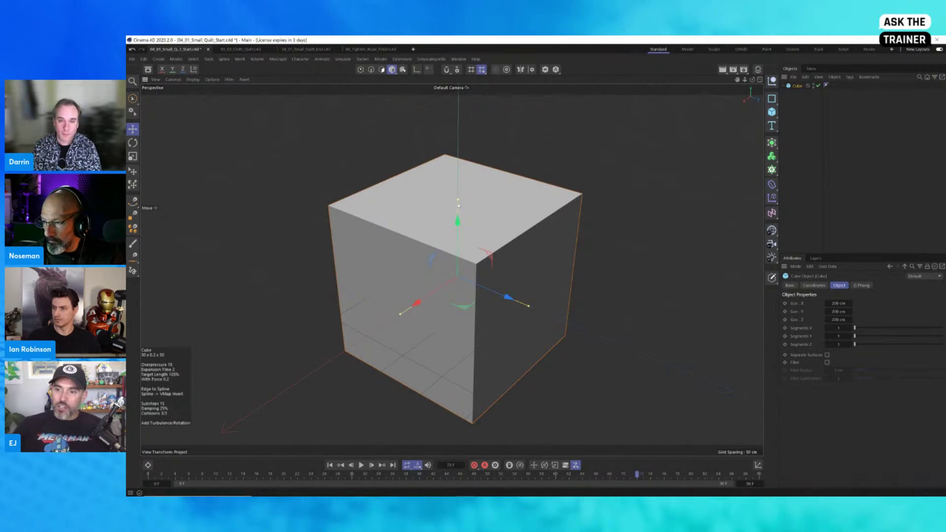
left_click_drag(465, 200, 571, 255)
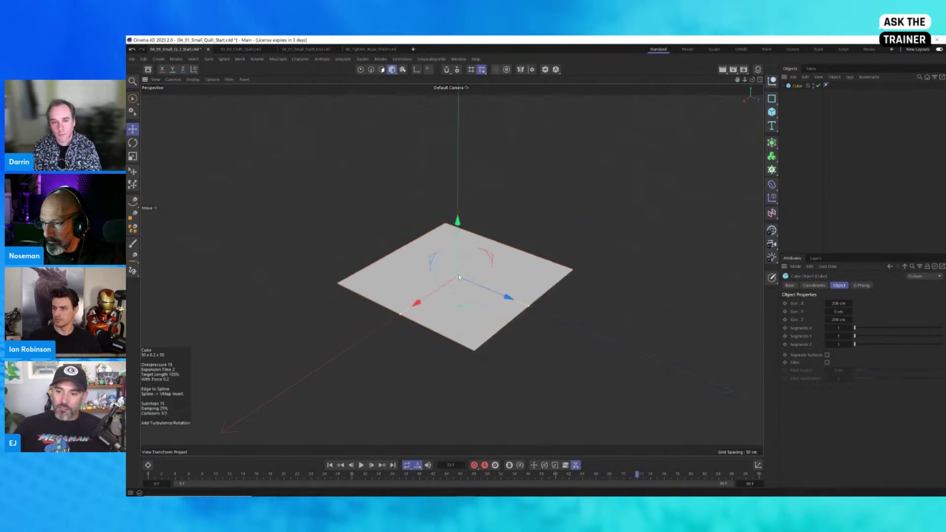
left_click_drag(462, 277, 461, 269)
Add a Figure primitive standing on the slab as a size reference and select the slab
left_click(773, 116)
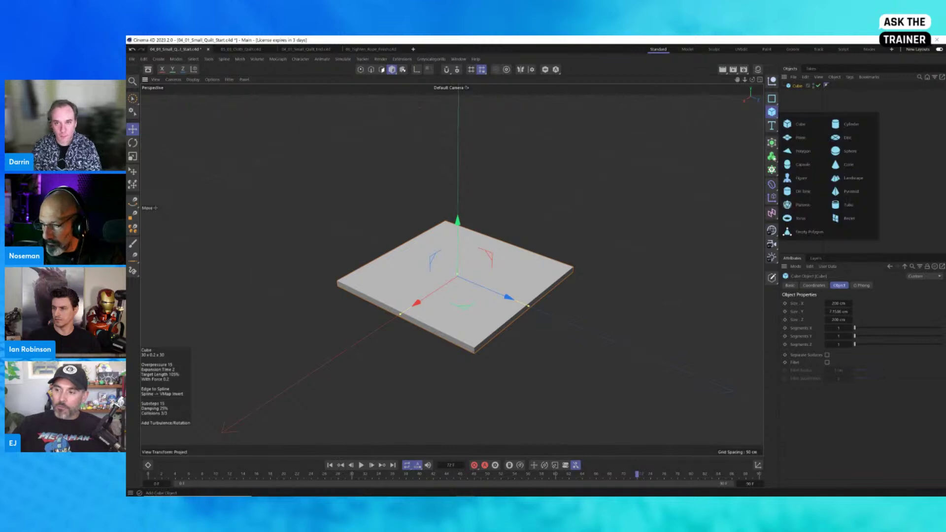
left_click(812, 181)
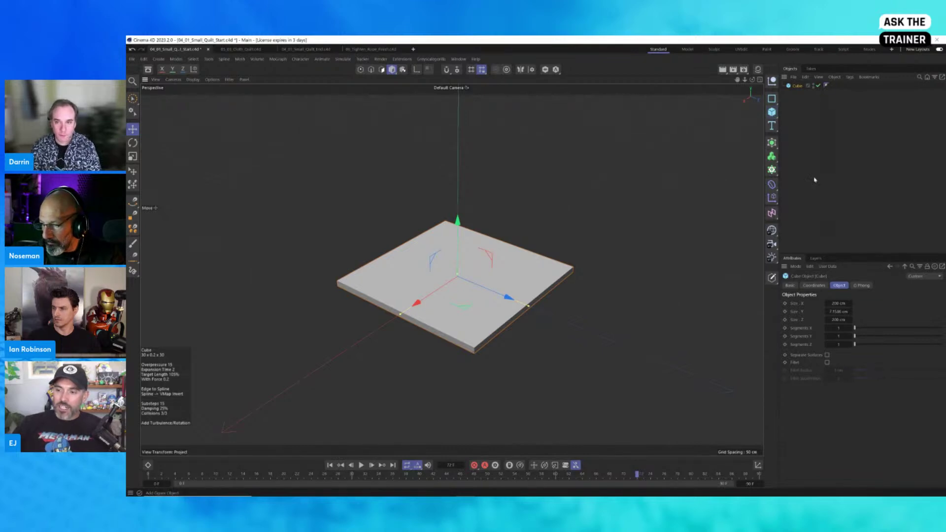
left_click(464, 332)
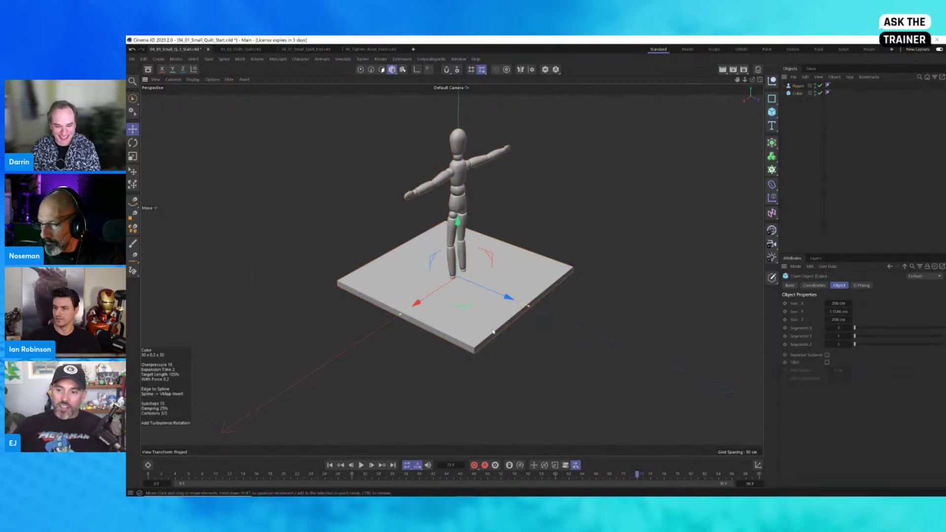
left_click_drag(463, 331, 502, 322, "alt")
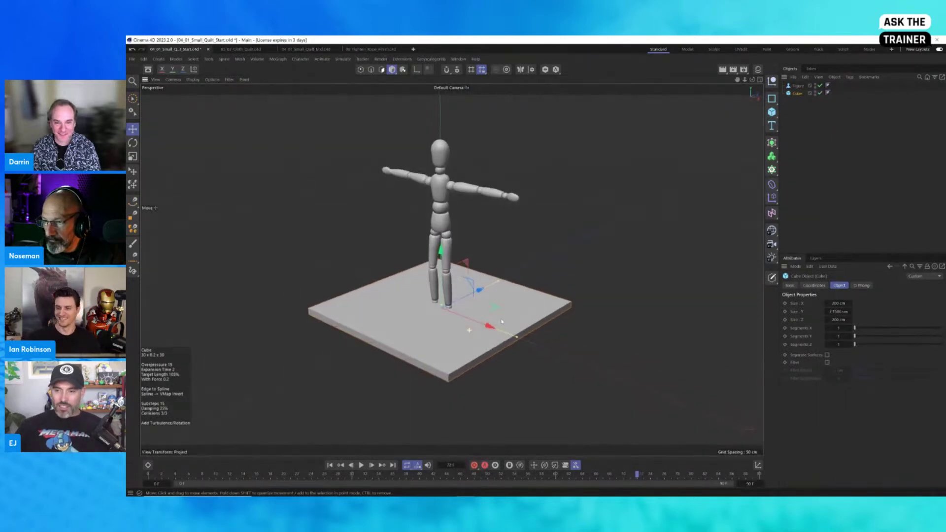
Scale the slab down to a small tile beneath the figure's feet and delete the figure
key("t")
left_click_drag(574, 286, 382, 342)
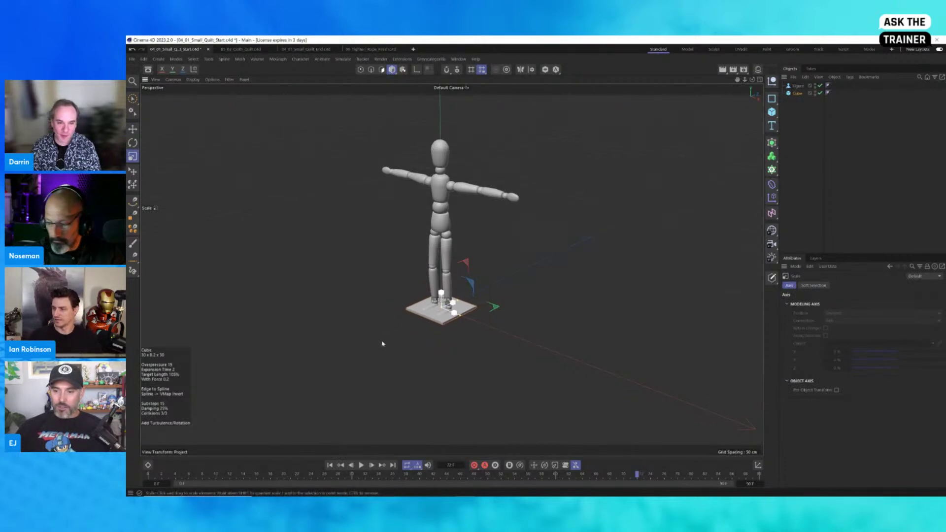
key("e")
left_click(437, 232)
key("Delete")
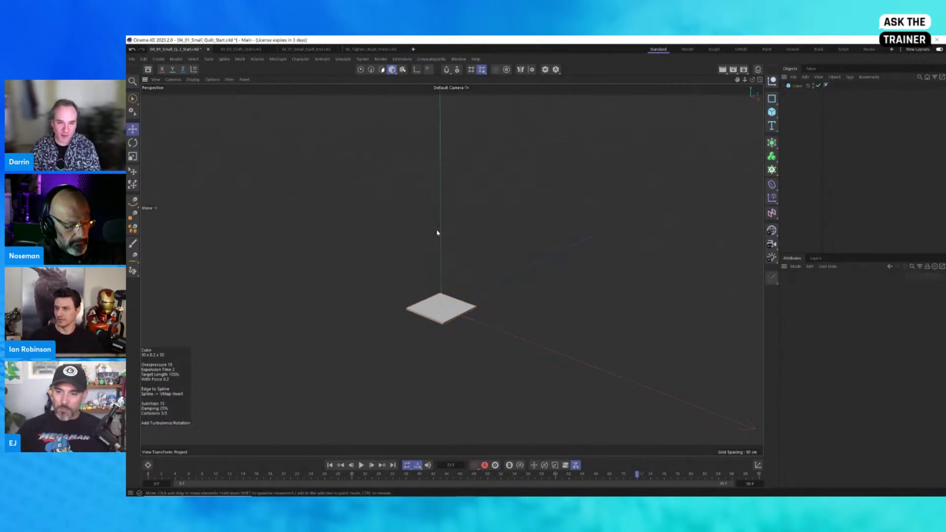
Set the cube's size to 30 cm in X, 0.2 cm in Y and 30 cm in Z
scroll(437, 312, "up", 6)
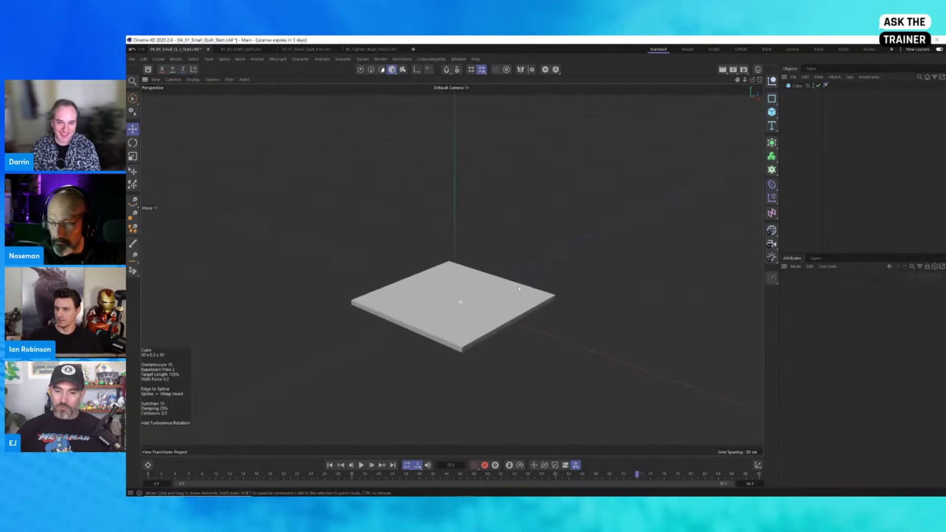
left_click(439, 311)
double_click(837, 303)
type("30")
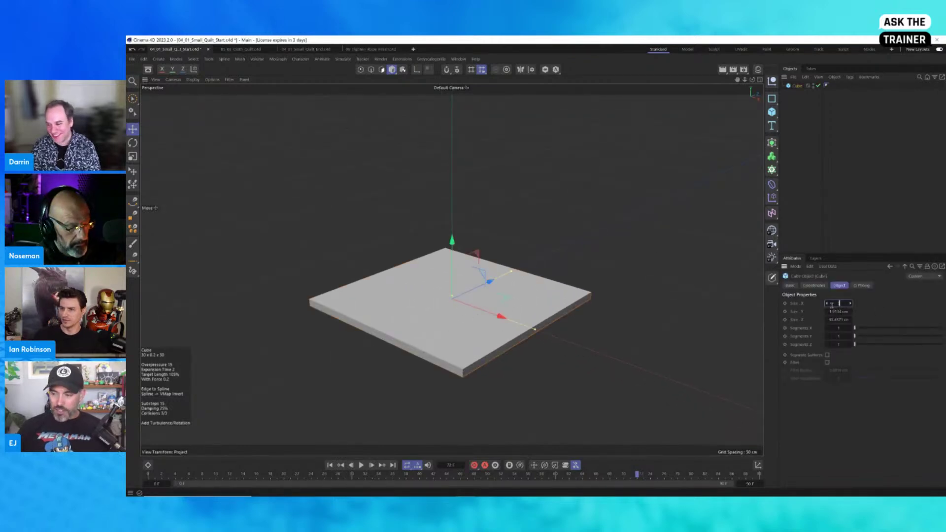
key("Tab")
type("0.2")
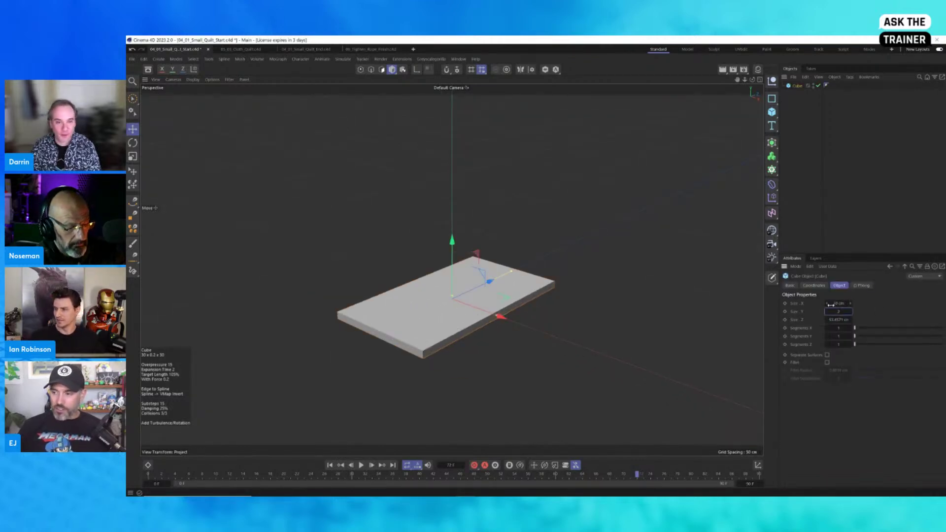
key("Tab")
type("30")
key("Return")
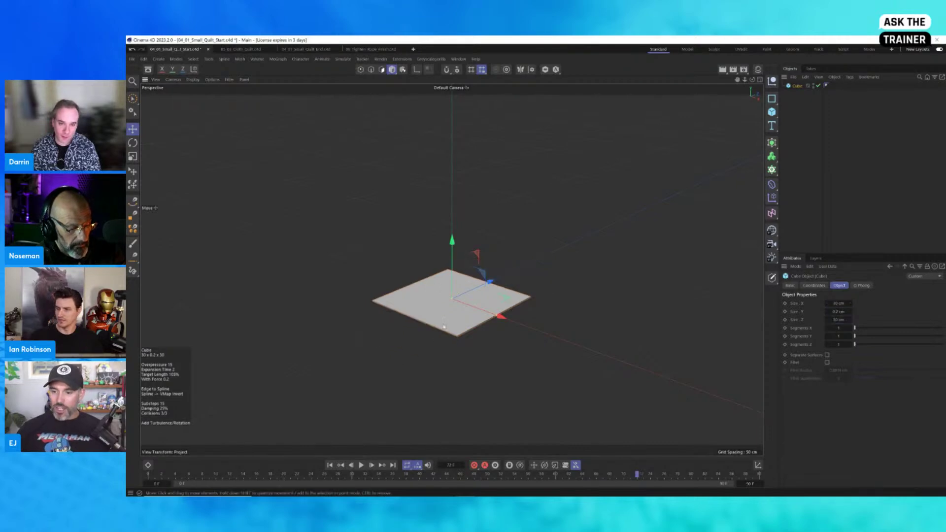
Enable the fillet on the thin cube and show mesh lines over the shading in the perspective view
scroll(410, 309, "up", 5)
scroll(460, 342, "down", 1)
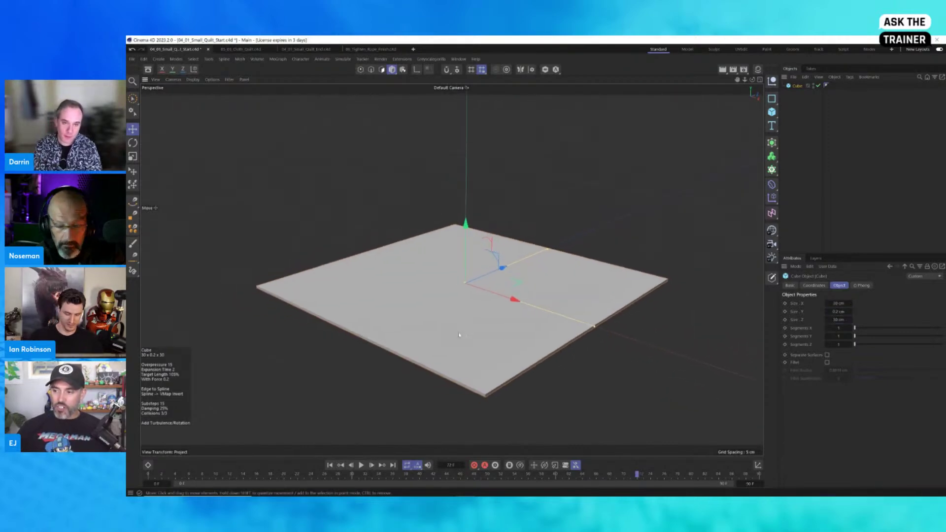
left_click(827, 362)
middle_click_drag(425, 304, 426, 294, "alt")
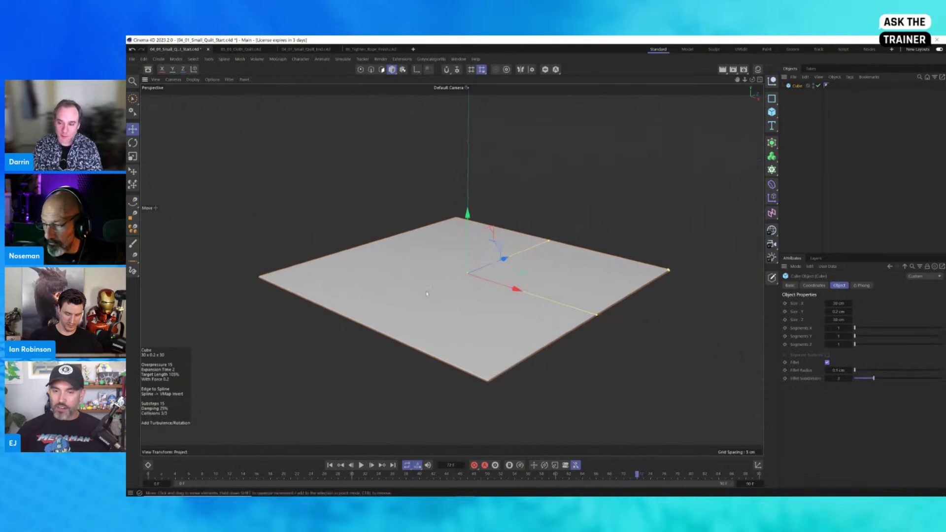
left_click(211, 80)
mouse_move(195, 80)
left_click(203, 109)
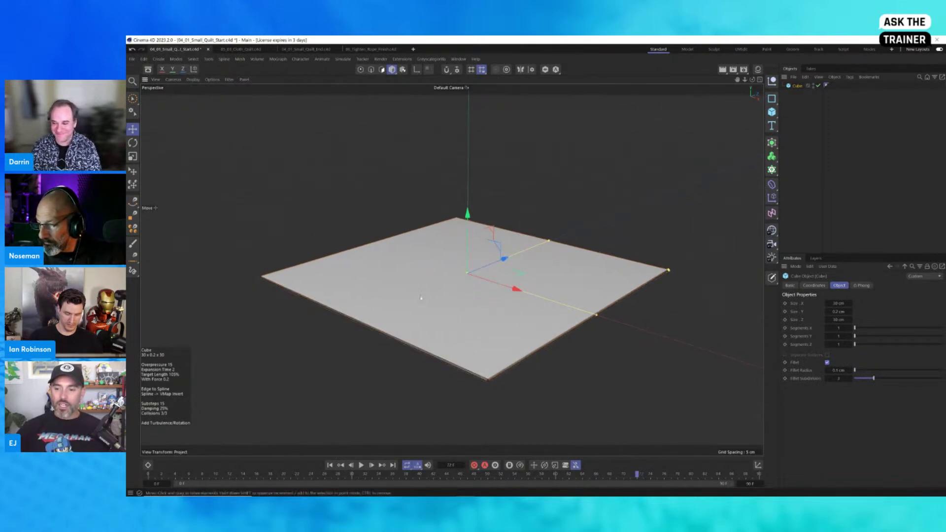
Inspect the rounded corner of the cube and set the fillet subdivision to 2
scroll(484, 382, "up", 6)
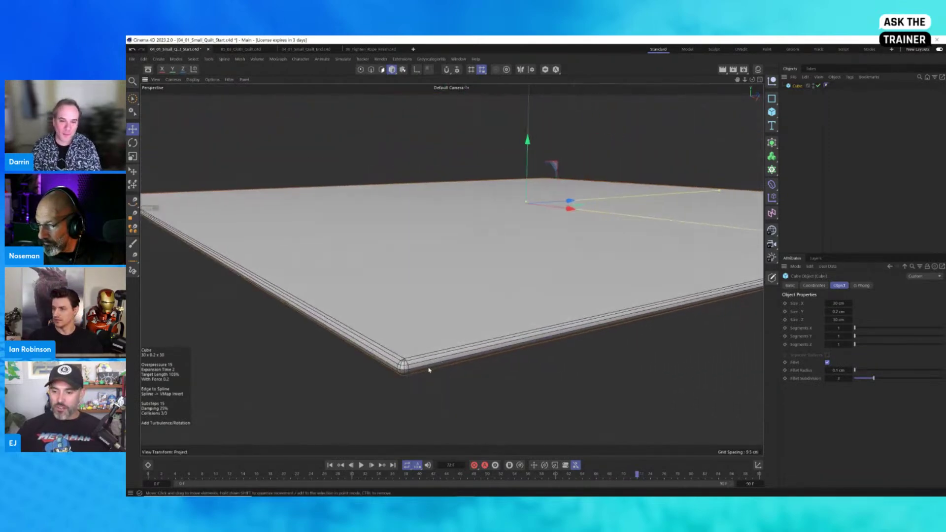
double_click(838, 379)
type("2")
key("Return")
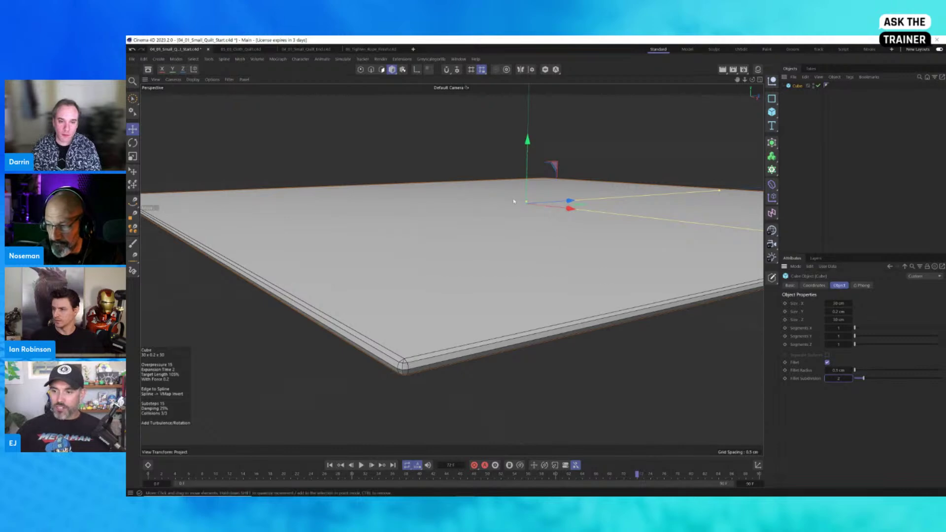
Set the thin cube's segments to 40 in X and raise its Z segments to form a dense grid
left_click_drag(498, 210, 500, 226, "alt")
right_click_drag(501, 226, 479, 240, "alt")
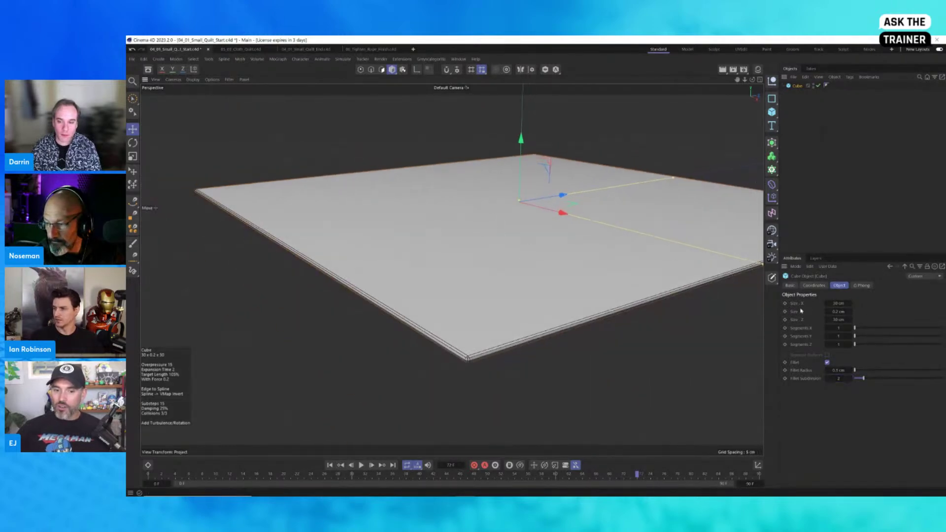
left_click_drag(854, 328, 942, 328)
left_click_drag(855, 344, 863, 345)
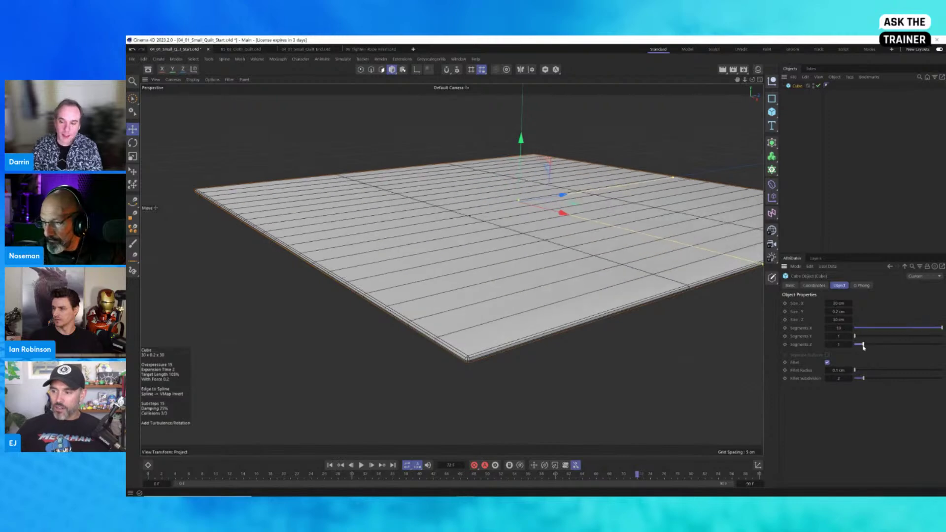
left_click_drag(665, 277, 643, 300, "alt")
right_click_drag(643, 301, 569, 281, "alt")
middle_click_drag(569, 281, 495, 301, "alt")
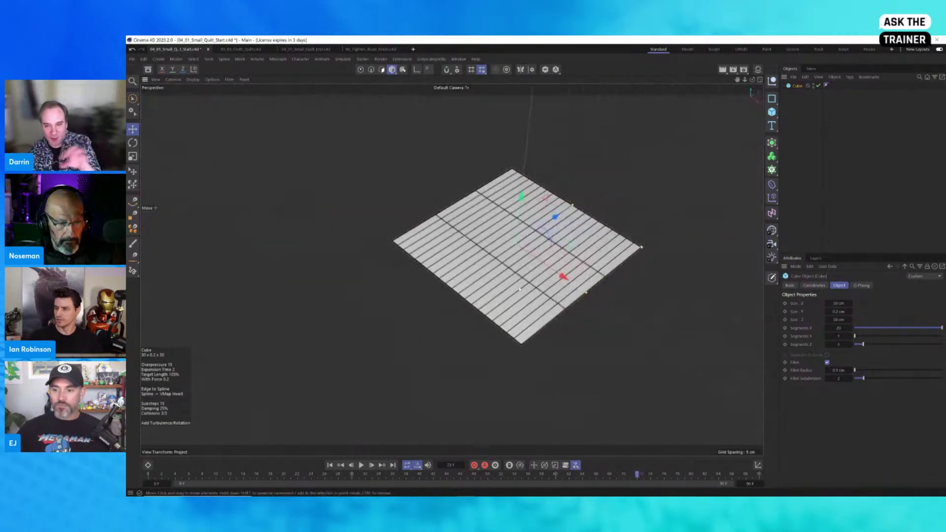
right_click_drag(495, 301, 534, 285, "alt")
middle_click_drag(535, 285, 501, 284, "alt")
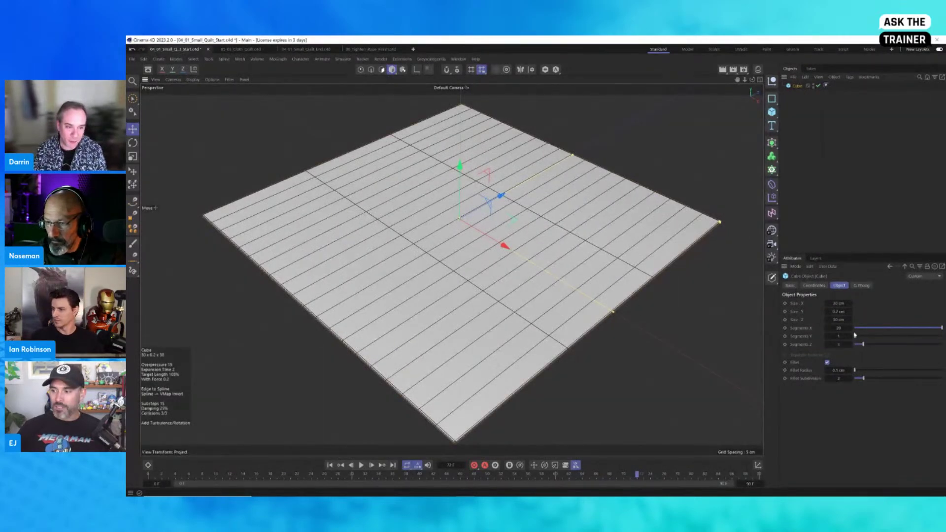
left_click_drag(855, 335, 868, 357)
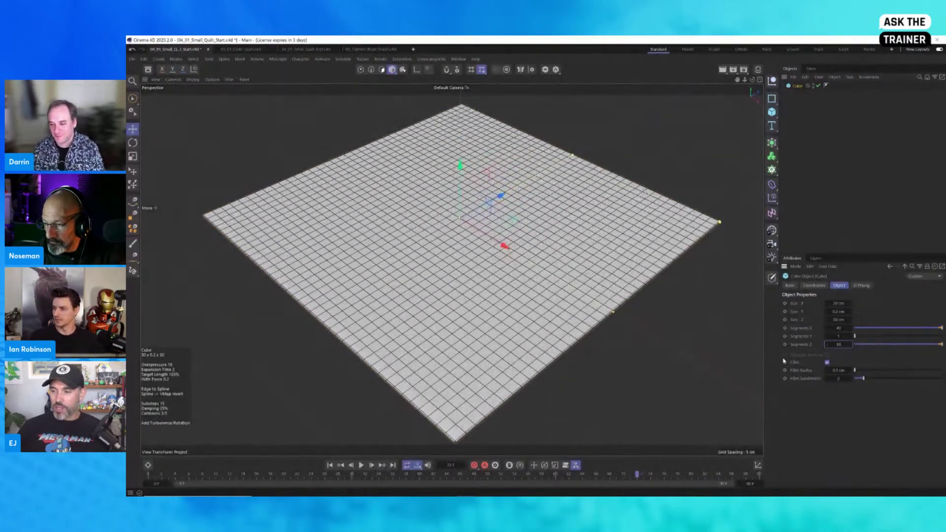
left_click_drag(461, 391, 454, 337, "alt")
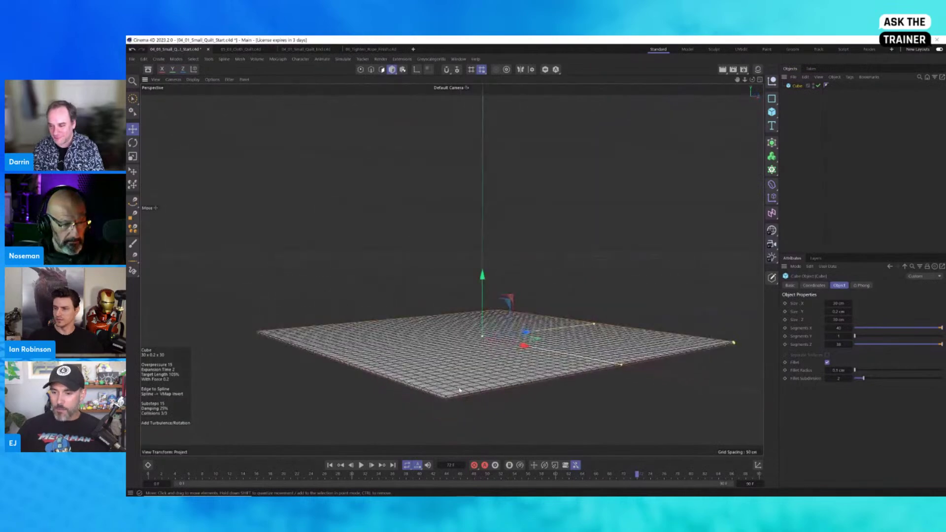
left_click_drag(488, 381, 495, 351, "alt")
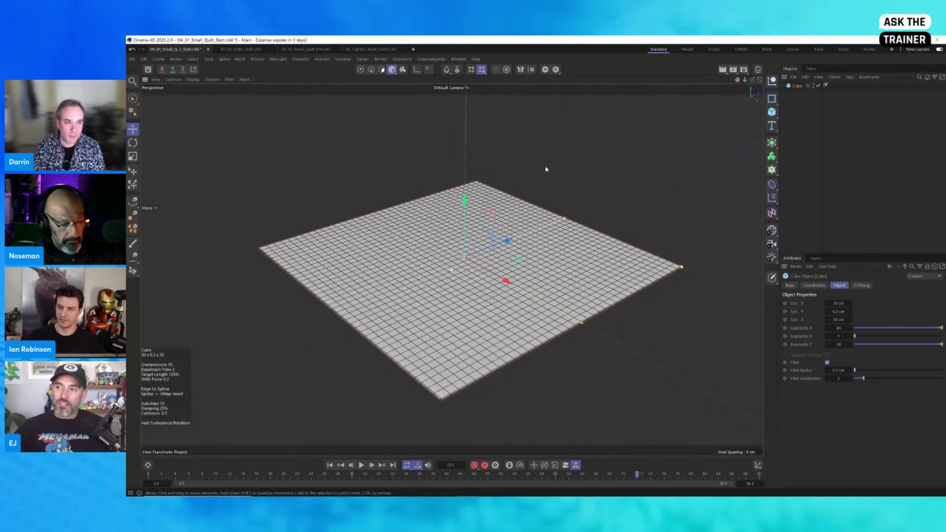
Set the cube's Z segments to 40, deselect it and display its mesh lines over the shading
left_click(591, 226)
left_click(474, 294)
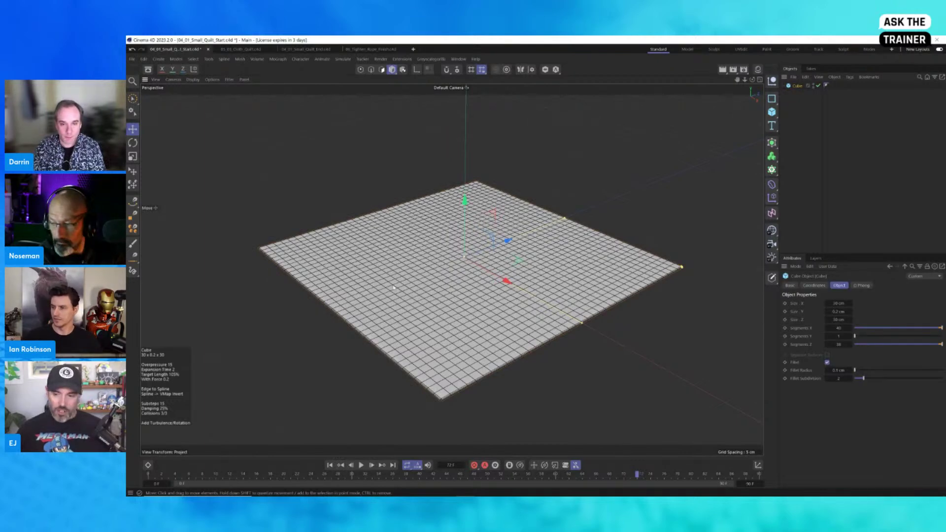
left_click(838, 344)
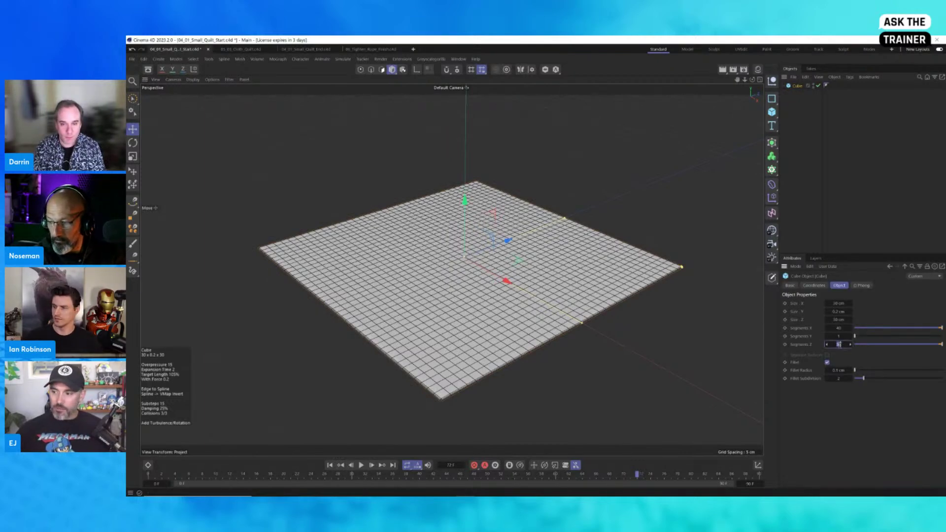
type("40")
key("Return")
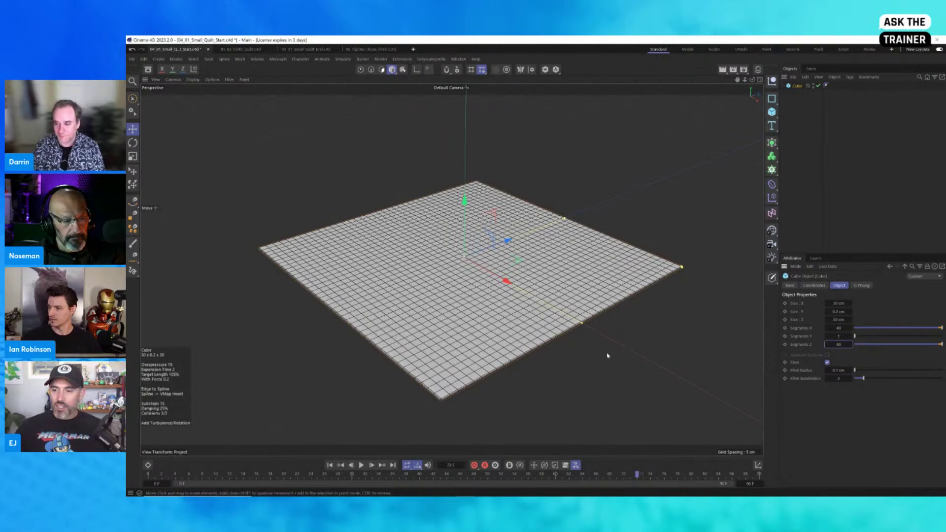
left_click(529, 375)
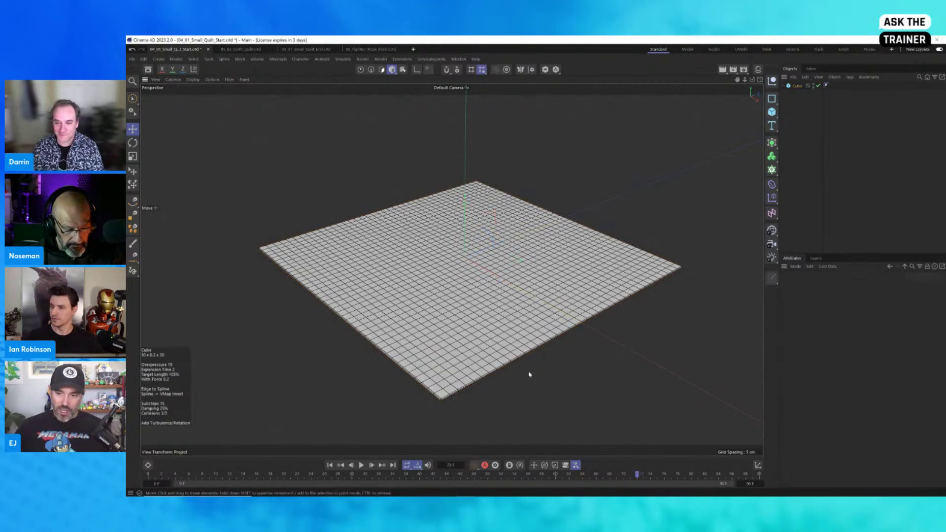
key("n")
key("b")
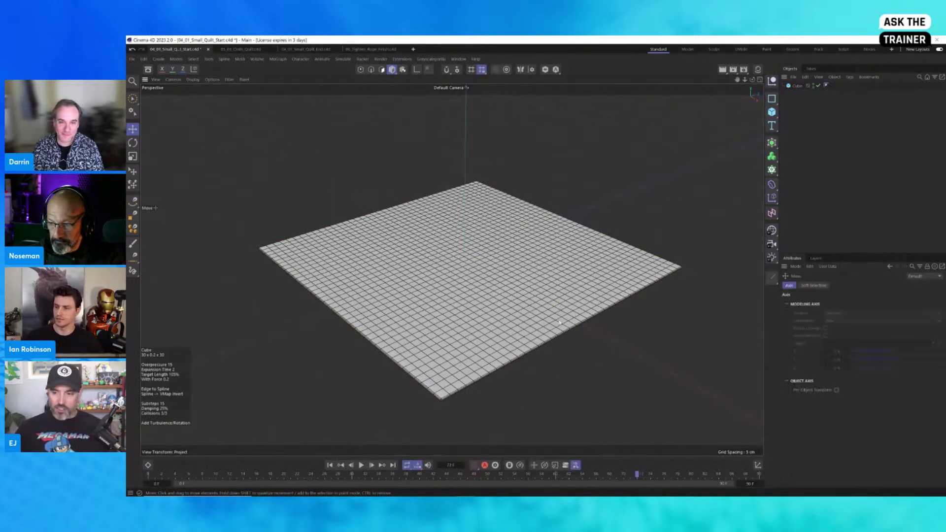
left_click_drag(475, 266, 484, 275, "alt")
right_click_drag(484, 275, 458, 286, "alt")
scroll(458, 287, "up", 5)
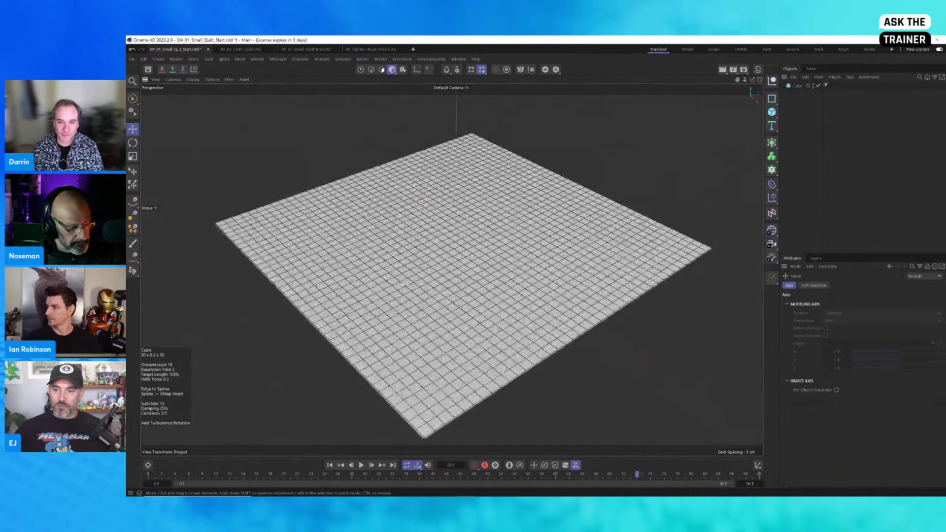
middle_click_drag(470, 291, 474, 281, "alt")
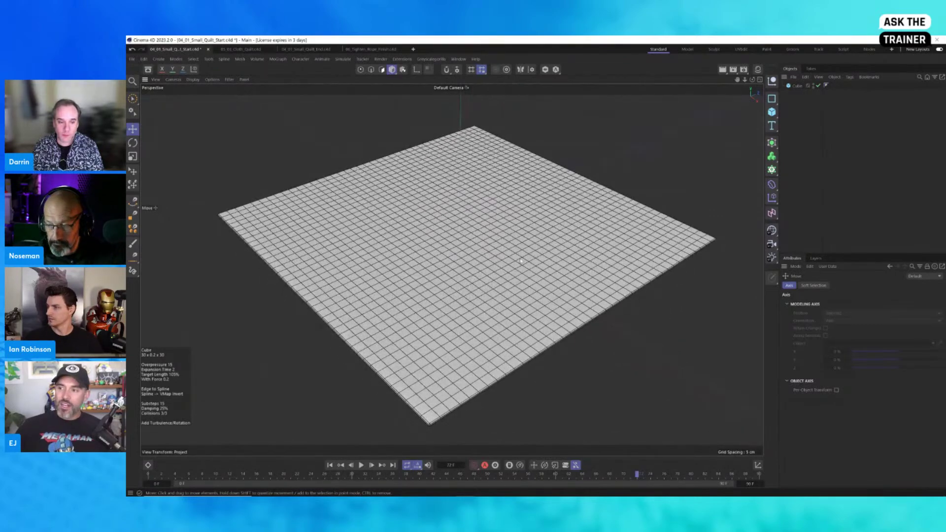
Add a Balloon simulation tag to the cube, show its balloon settings and test the simulation from the first frame
right_click(797, 87)
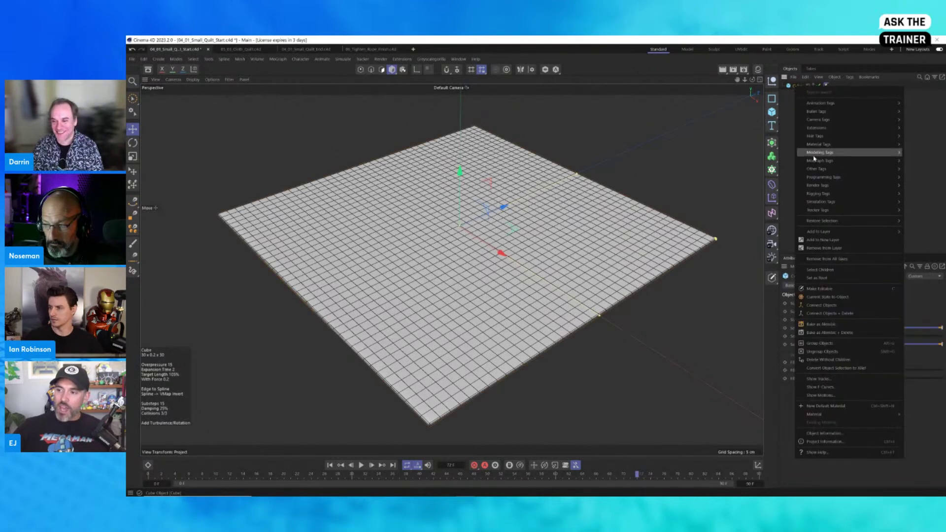
mouse_move(814, 203)
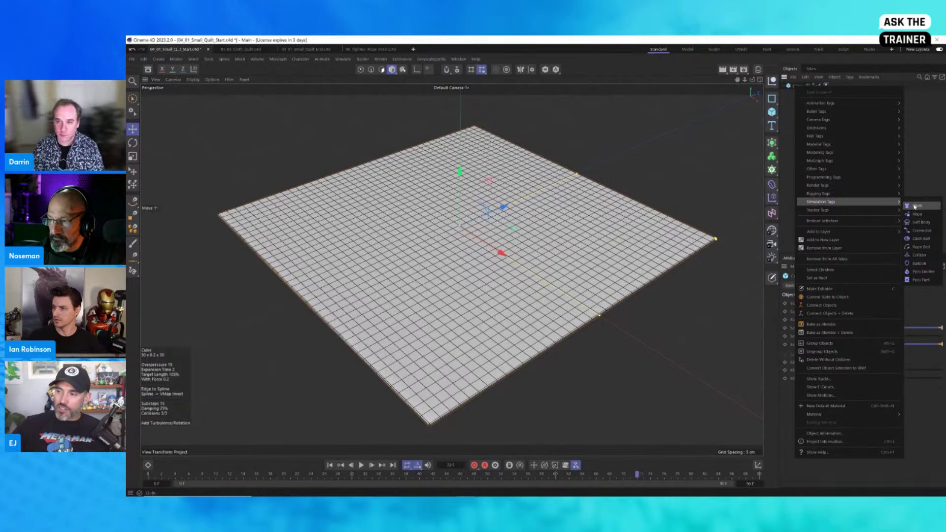
left_click(918, 265)
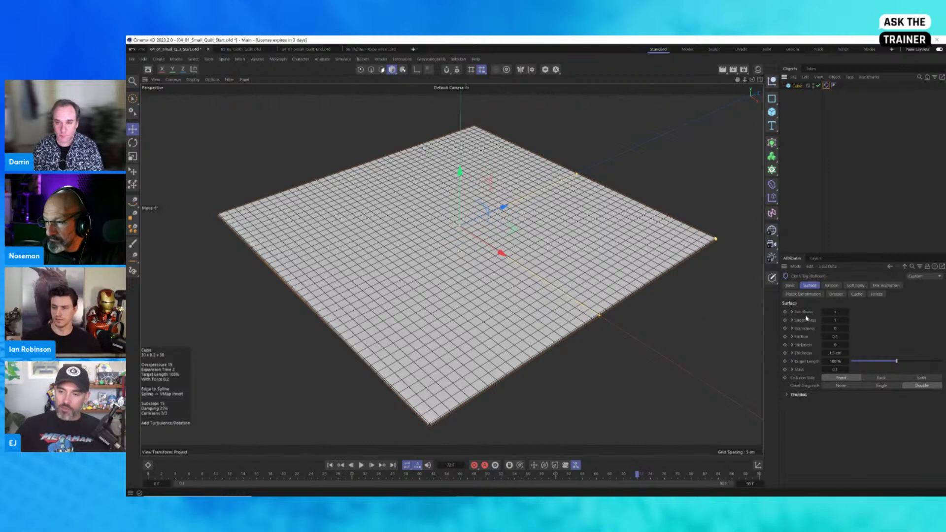
left_click(833, 285)
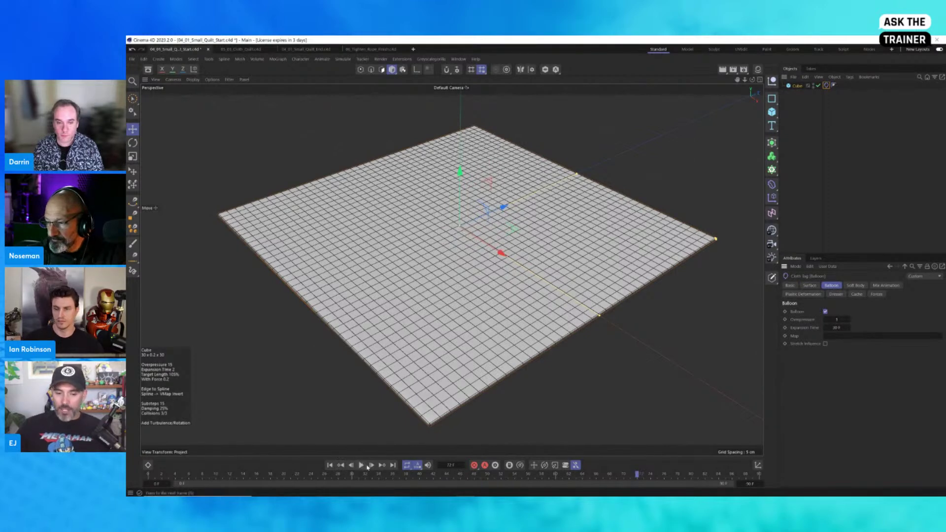
left_click(330, 465)
left_click(362, 465)
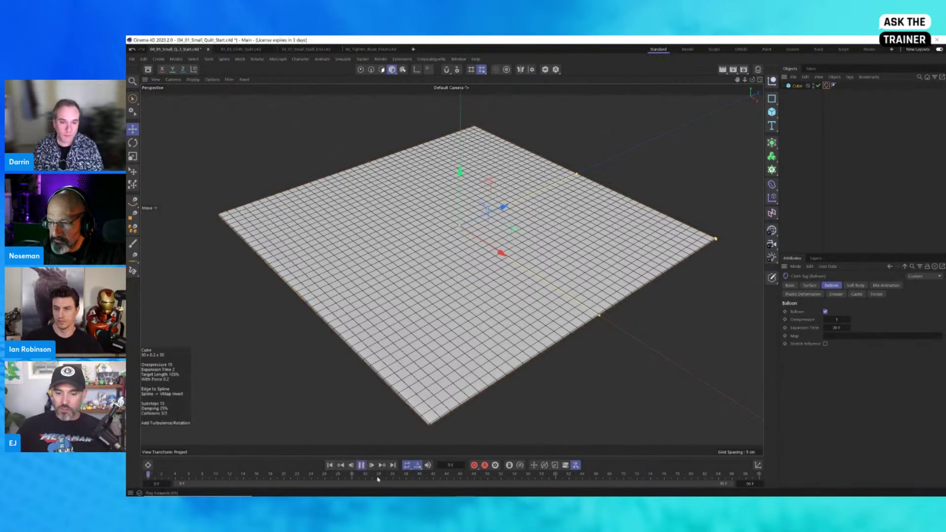
left_click(329, 465)
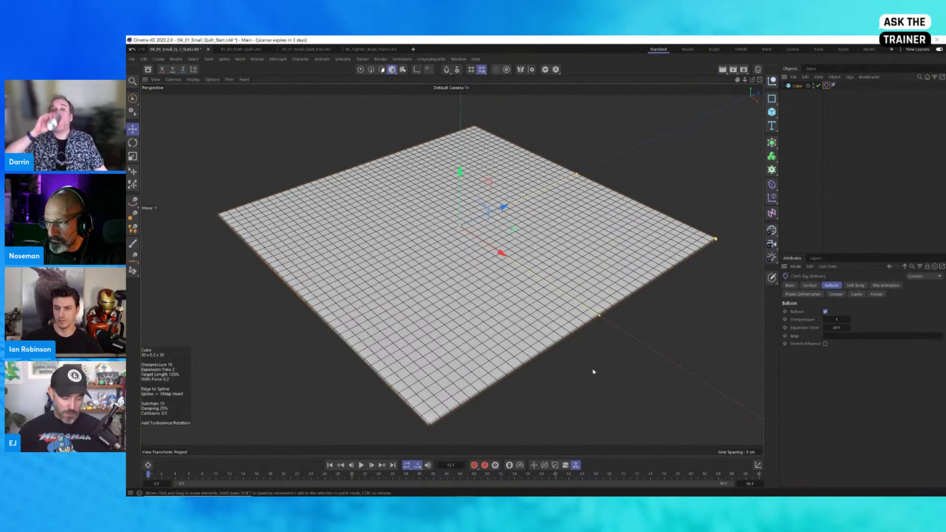
Set the gravity to 0 cm in the project's simulation scene settings and play the simulation
key("ctrl+d")
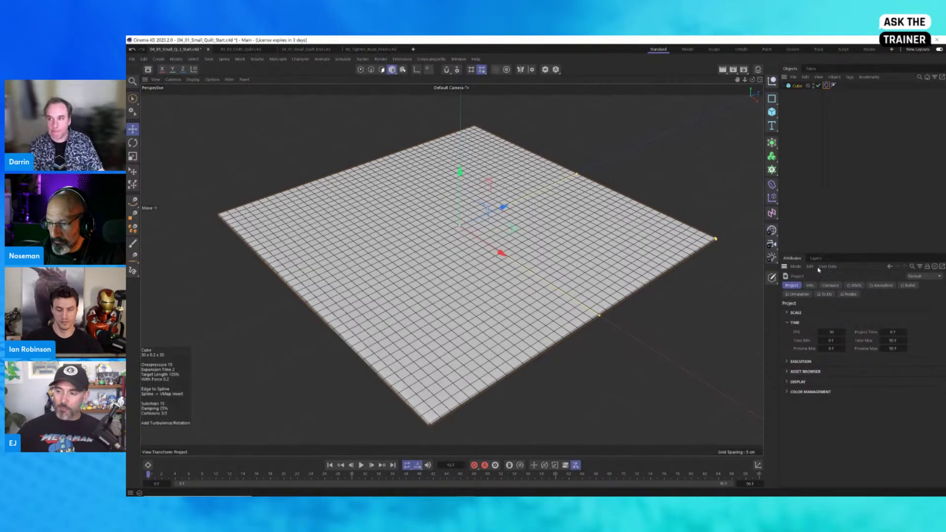
left_click(792, 295)
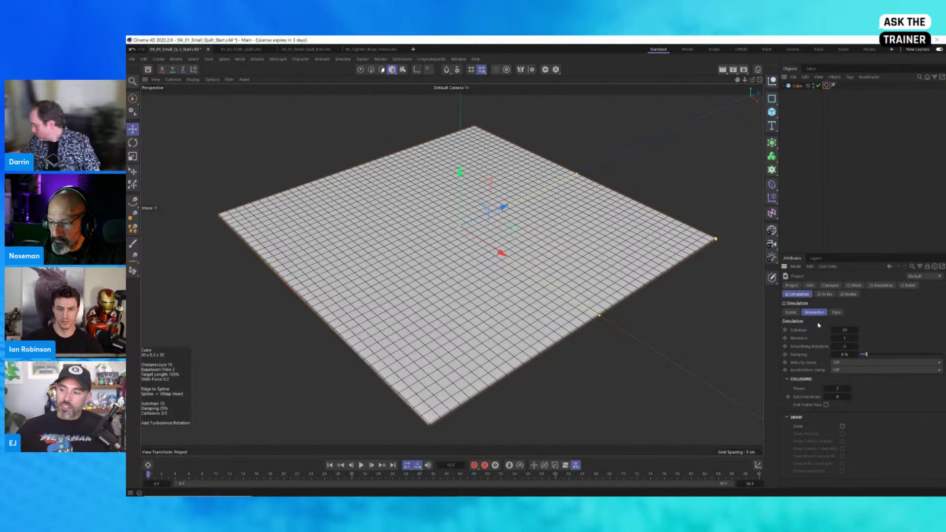
left_click(791, 312)
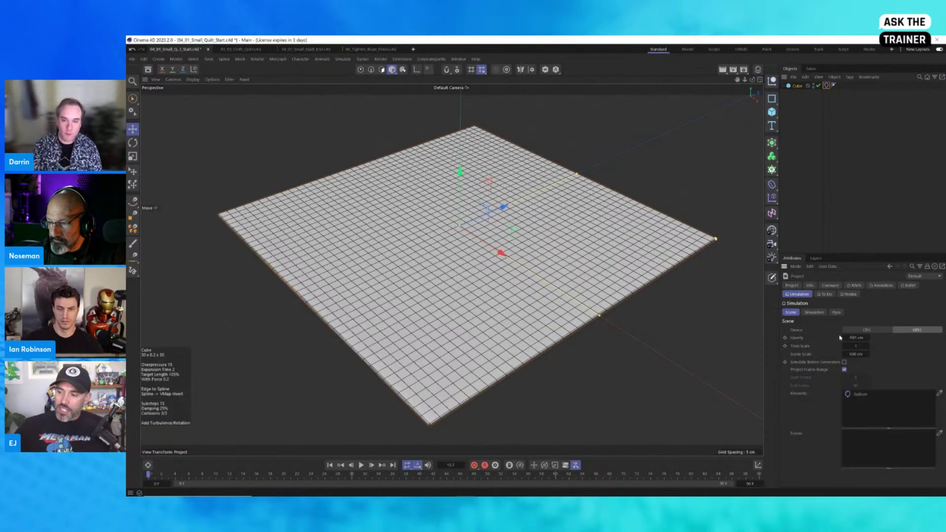
left_click(856, 338)
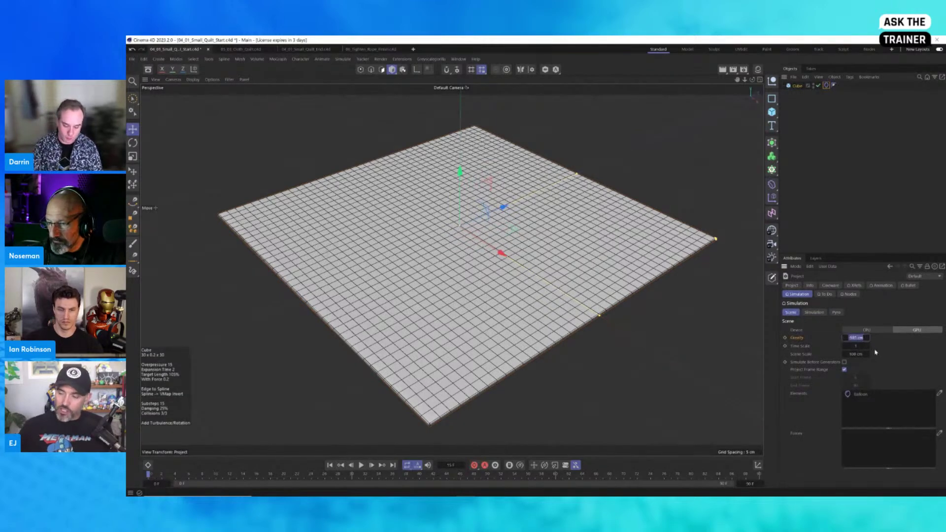
type("0")
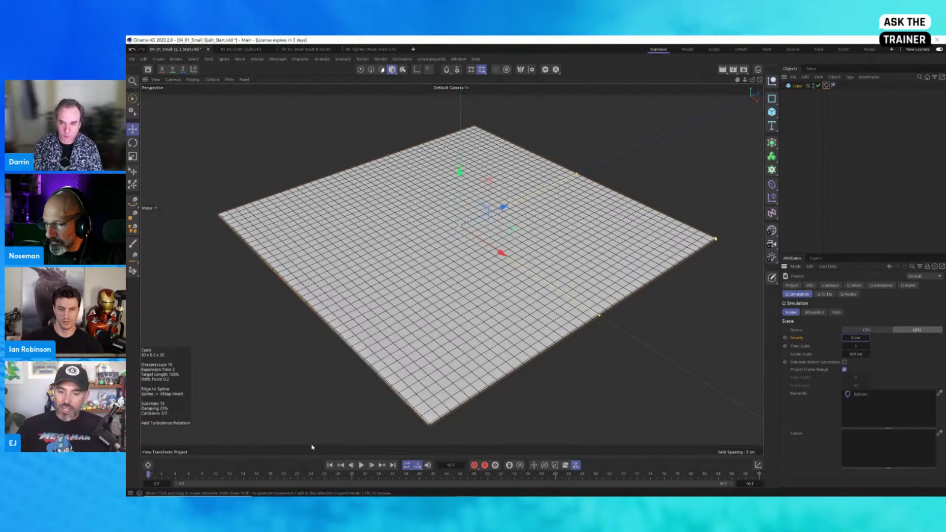
left_click(361, 465)
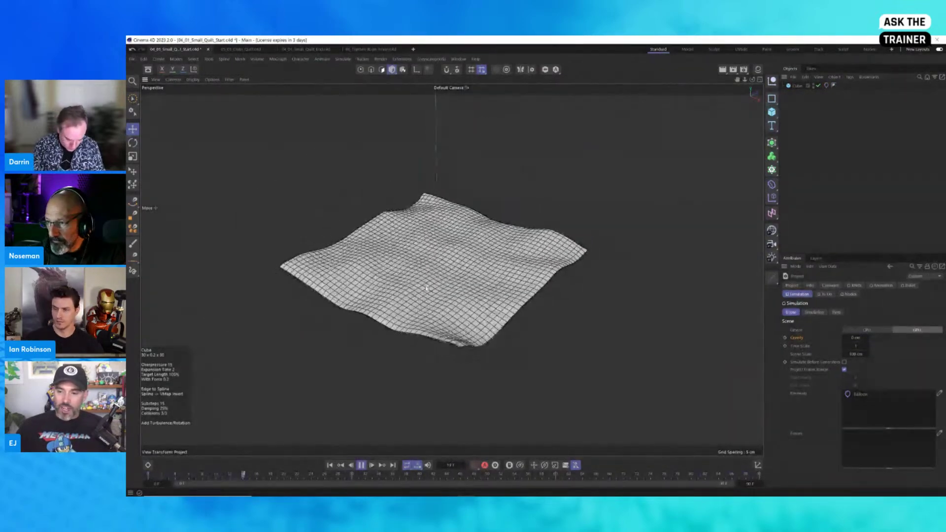
Show the cube's balloon tag settings, extend the timeline to 300 frames and restart playback from the beginning
left_click(826, 85)
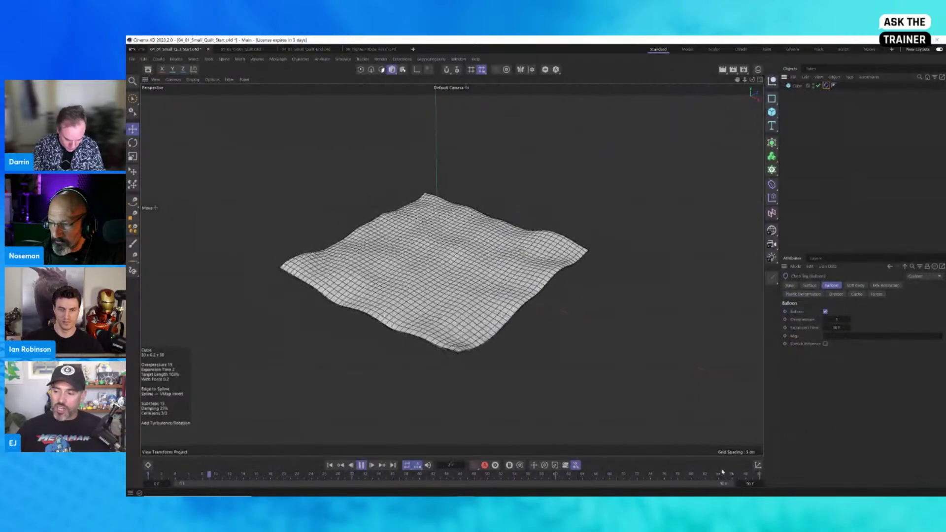
double_click(750, 484)
type("300")
key("Return")
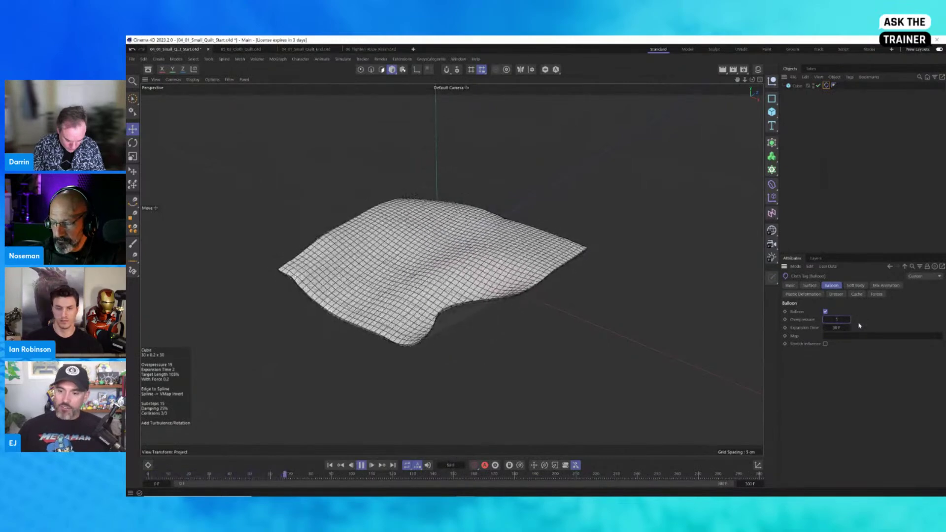
left_click(330, 466)
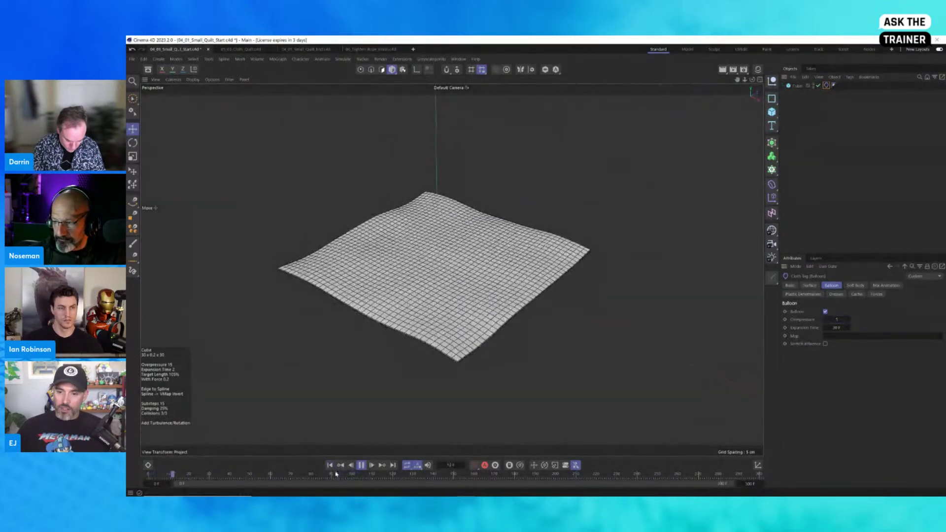
Set the balloon tag's overpressure to 15 and replay the simulation to check the inflated cube
left_click(836, 319)
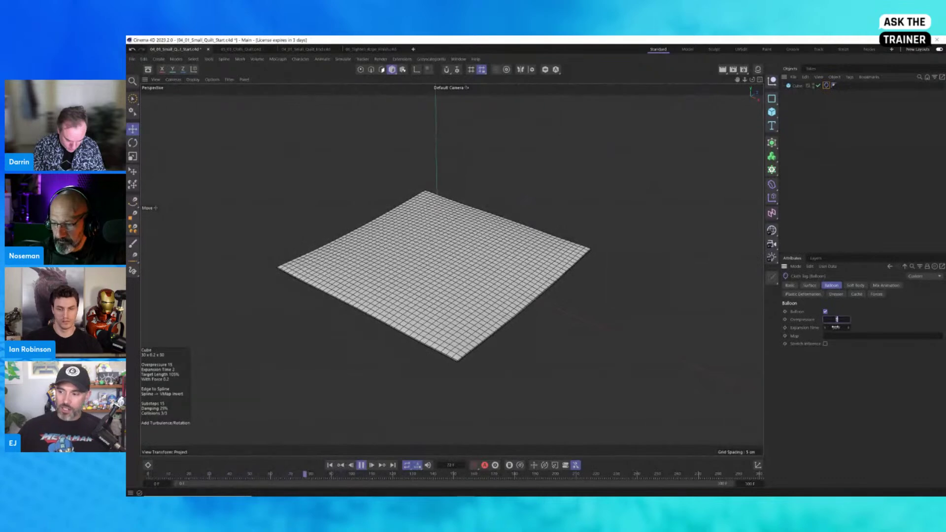
type("20")
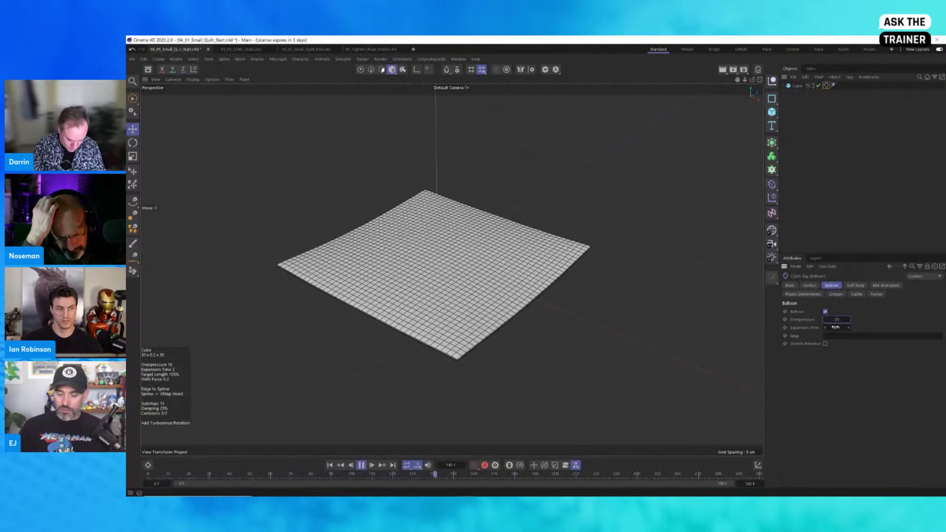
key("BackSpace")
key("BackSpace")
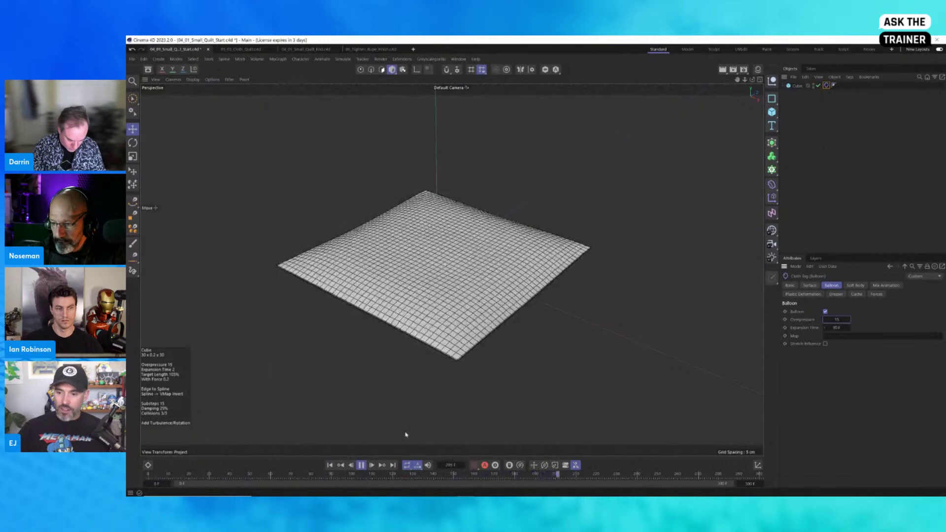
type("15")
key("Return")
left_click_drag(472, 264, 465, 232, "alt")
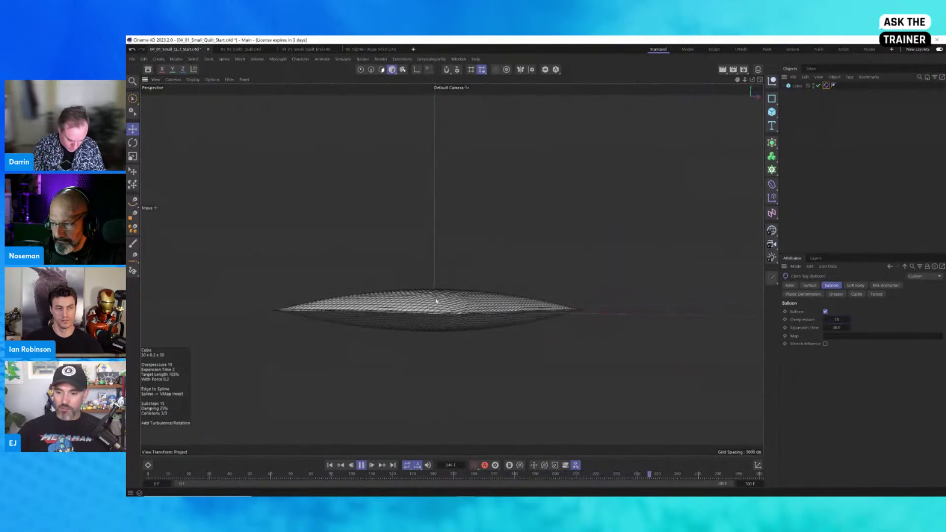
left_click(331, 466)
left_click_drag(451, 269, 417, 390, "alt")
left_click(361, 465)
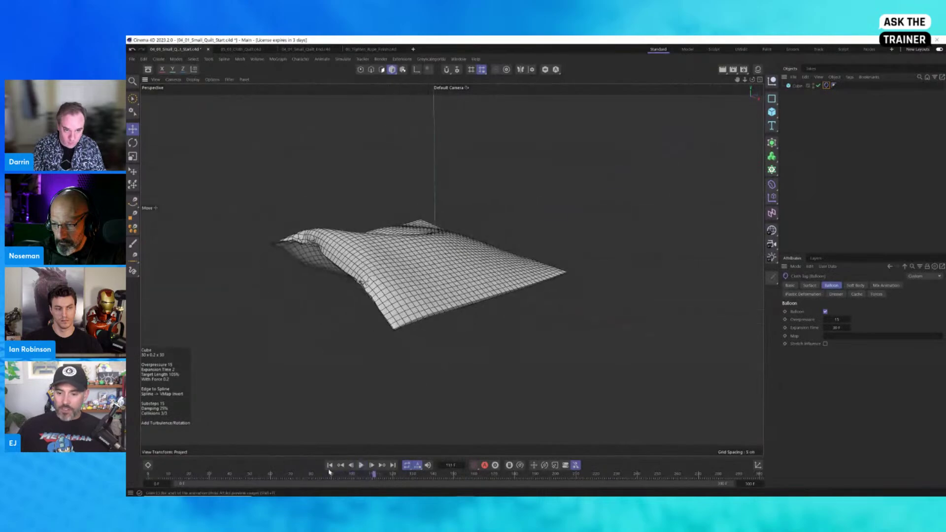
Return to the first frame, examine the cube's rounded corner up close and show the cube's object properties
left_click(330, 465)
right_click_drag(409, 321, 498, 317, "alt")
middle_click_drag(499, 318, 291, 261, "alt")
mouse_move(312, 341)
left_mouse_down("alt")
mouse_move(310, 314)
mouse_move(309, 345)
left_mouse_up("alt")
left_click(796, 86)
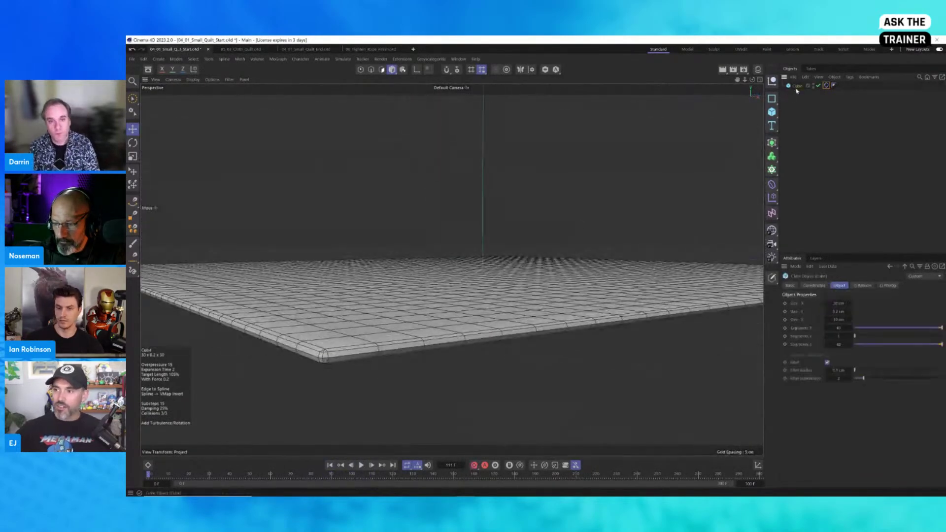
Set the cube's Y size to 0.4 cm and its fillet radius to 0.2 cm
double_click(840, 311)
key("BackSpace")
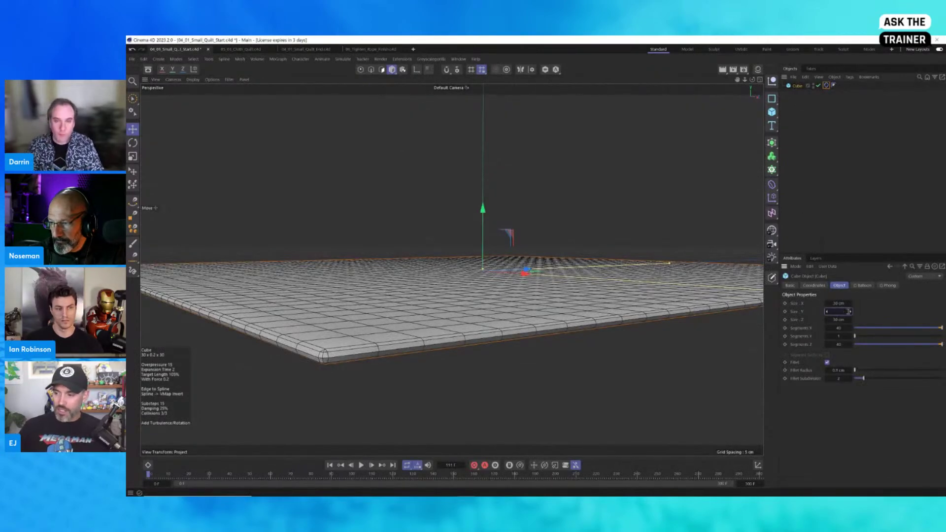
type("0.4")
key("Return")
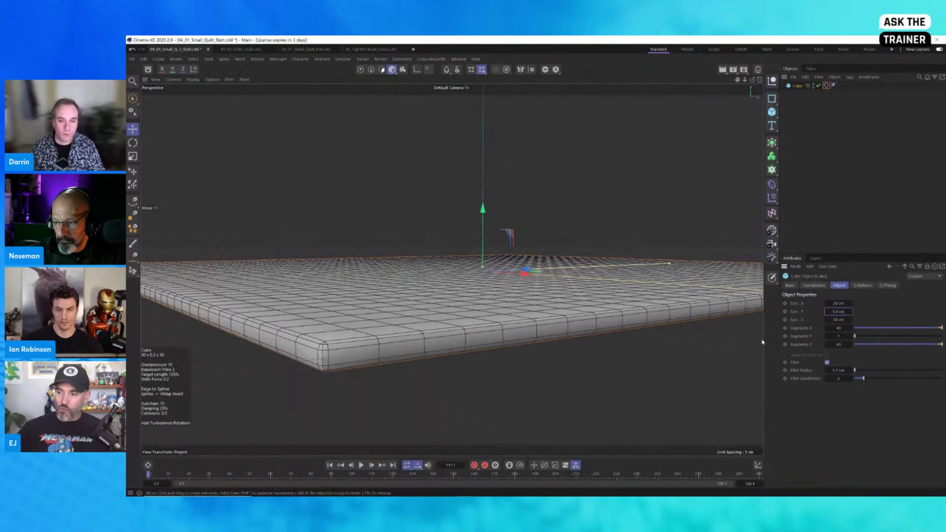
left_click_drag(840, 370, 714, 380)
left_click_drag(839, 371, 843, 372)
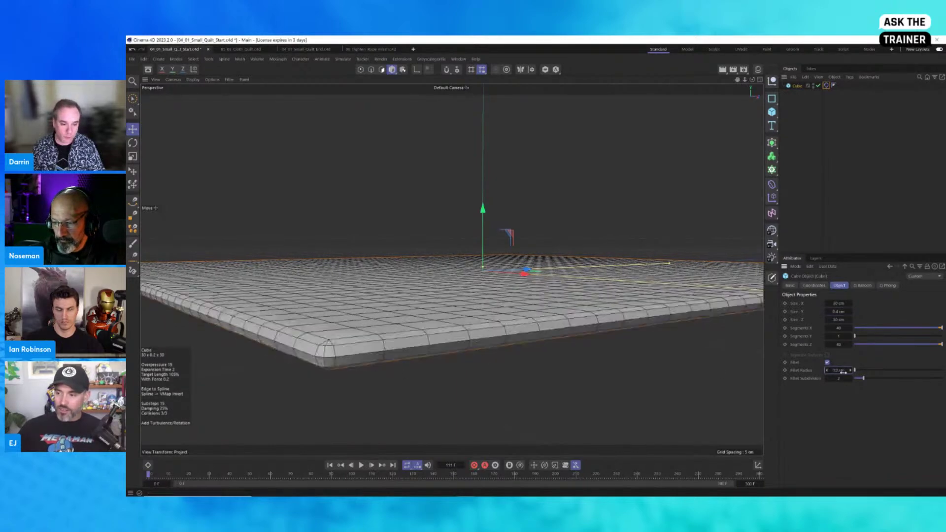
left_click_drag(400, 352, 500, 363, "alt")
right_click_drag(501, 362, 435, 367, "alt")
left_click_drag(445, 366, 483, 339, "alt")
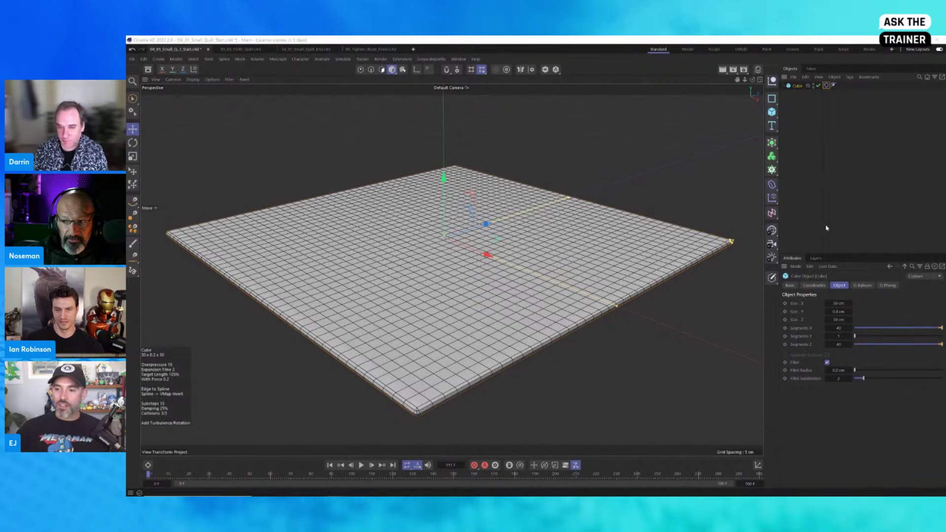
Try Stretch Influence in the cube's balloon tag and play the simulation from the first frame
left_click(233, 92)
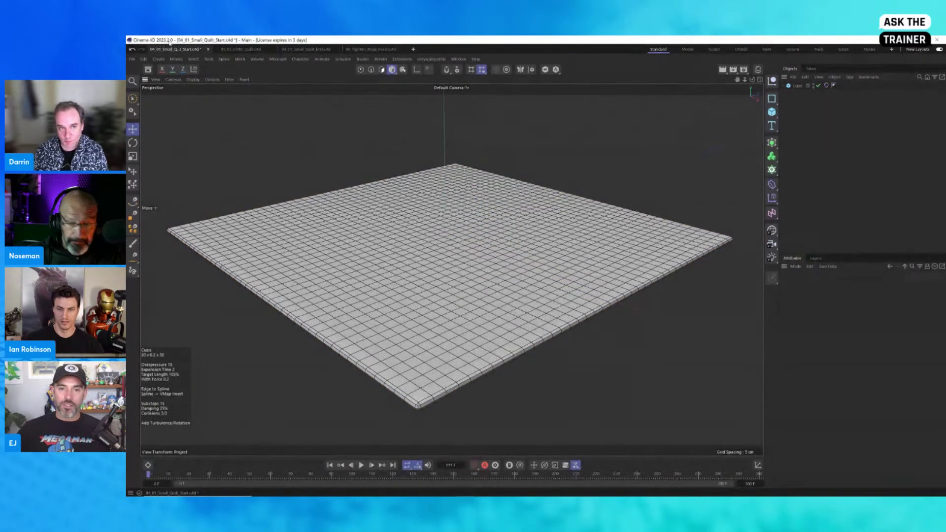
left_click(827, 85)
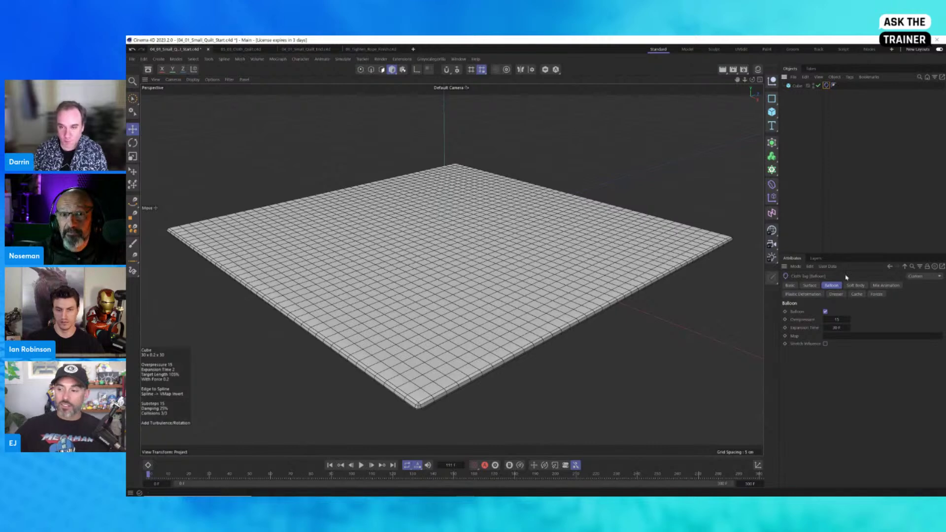
left_click(867, 335)
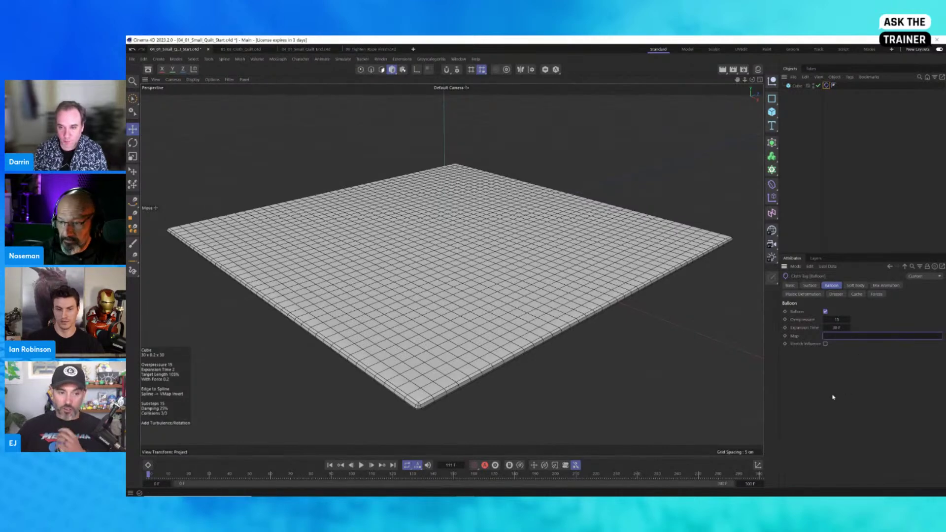
left_click(811, 338)
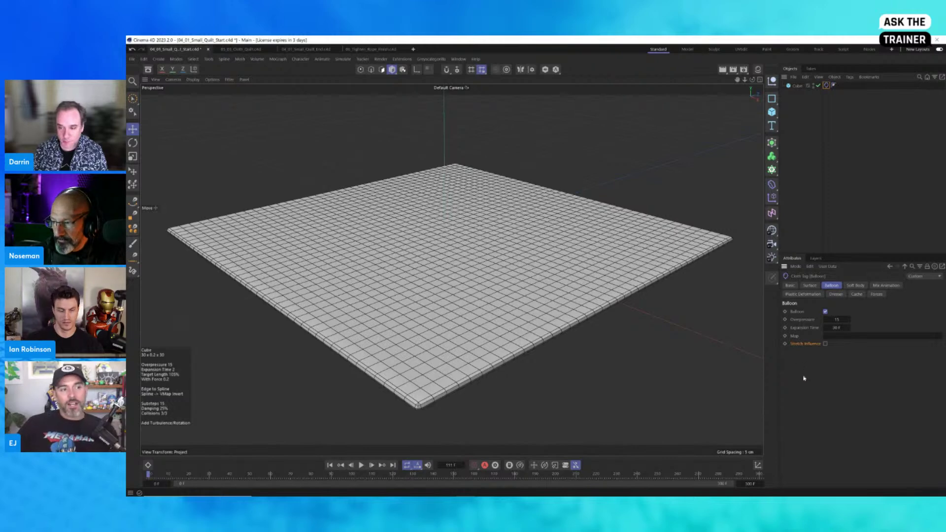
left_click(825, 344)
left_click(332, 466)
left_click(361, 465)
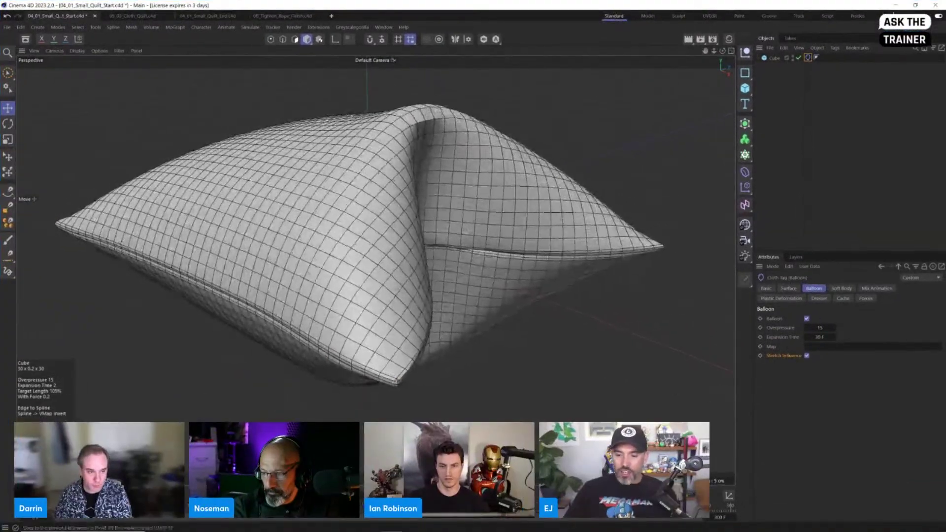
key("shift+f")
left_click(376, 496)
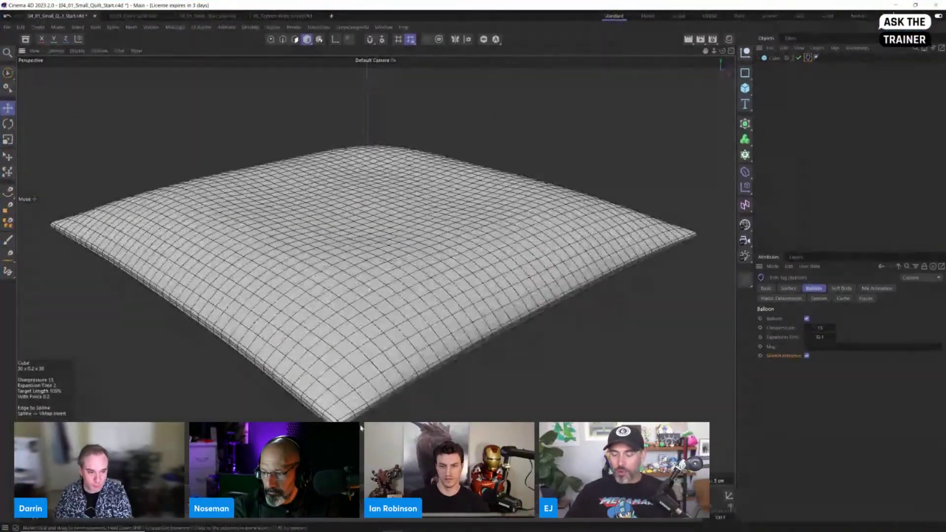
Turn off Stretch Influence in the balloon tag, replay the simulation from the first frame and rewind it
left_click(806, 356)
key("shift+f")
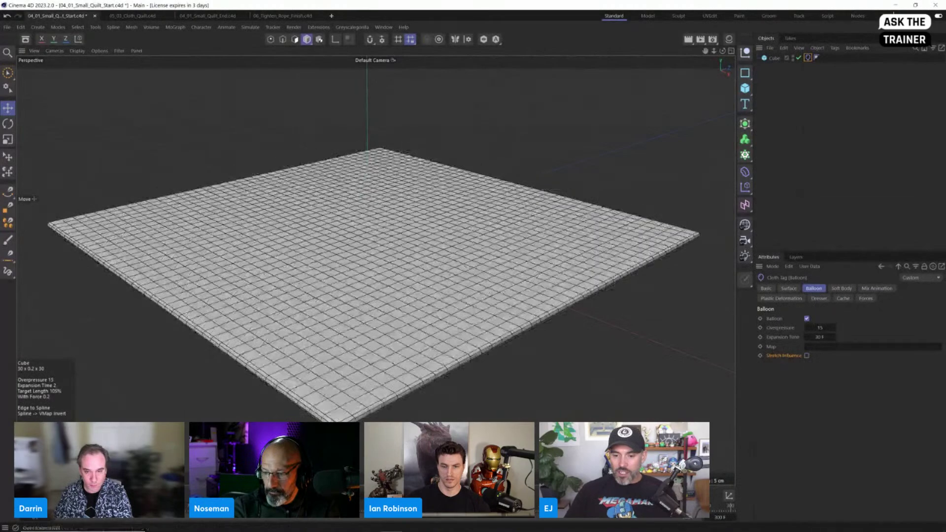
key("F8")
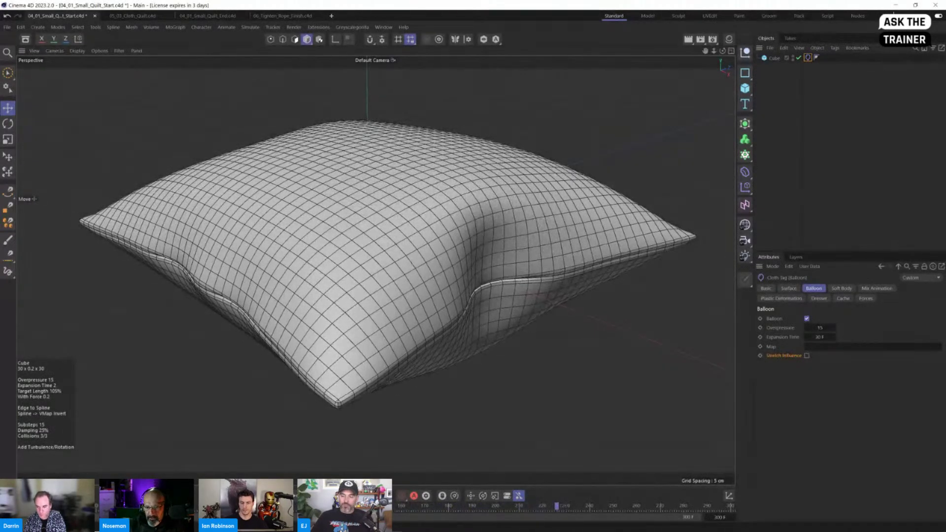
key("shift+f")
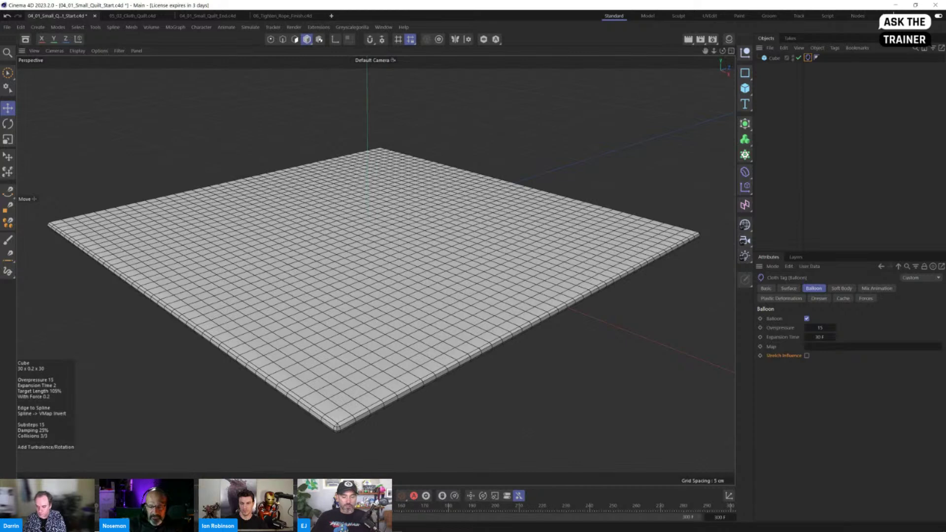
Switch to the MAXON NAB 2023 - Simulation presentation to view the stacked-pillows reference, and return to the quilt scene in Cinema 4D
mouse_move(269, 531)
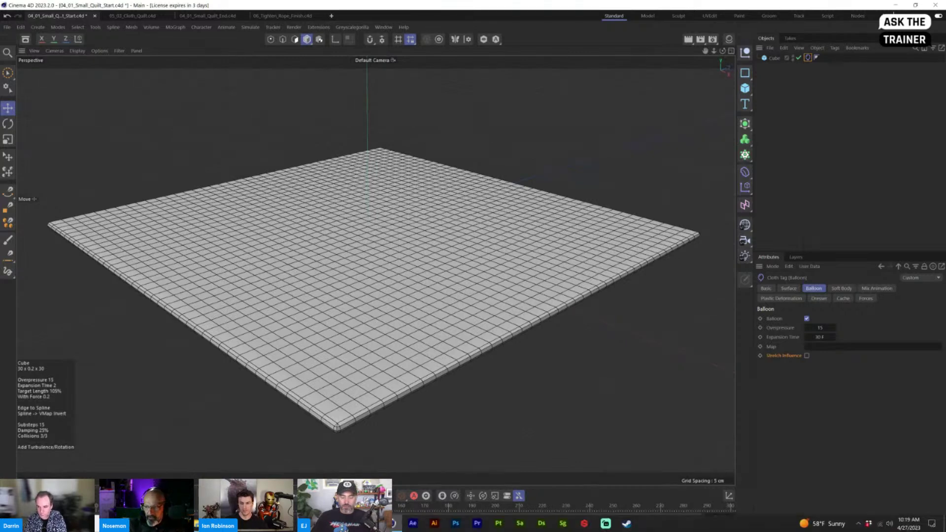
mouse_move(392, 523)
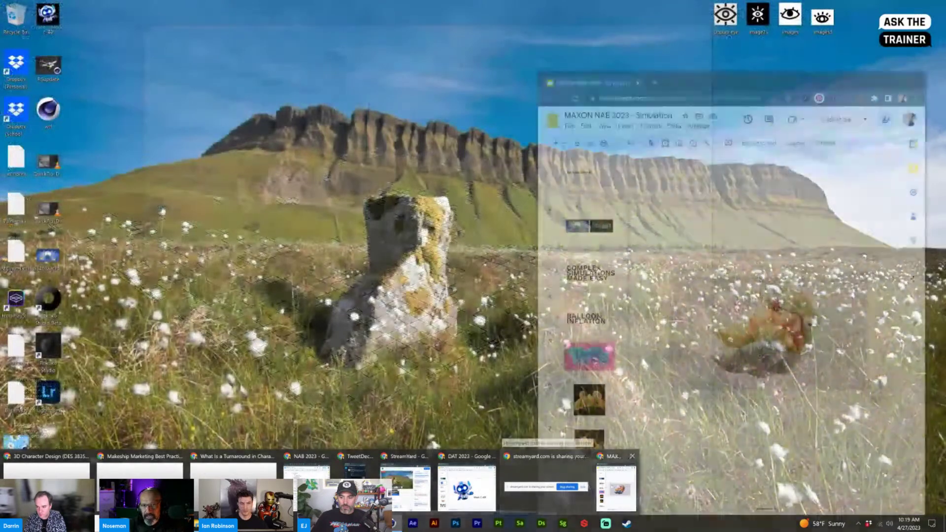
left_click(615, 488)
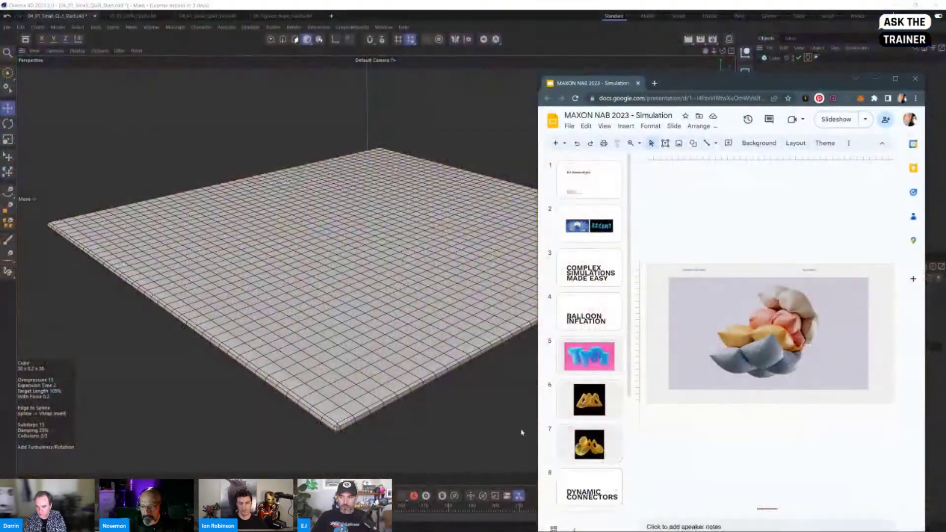
left_click(484, 448)
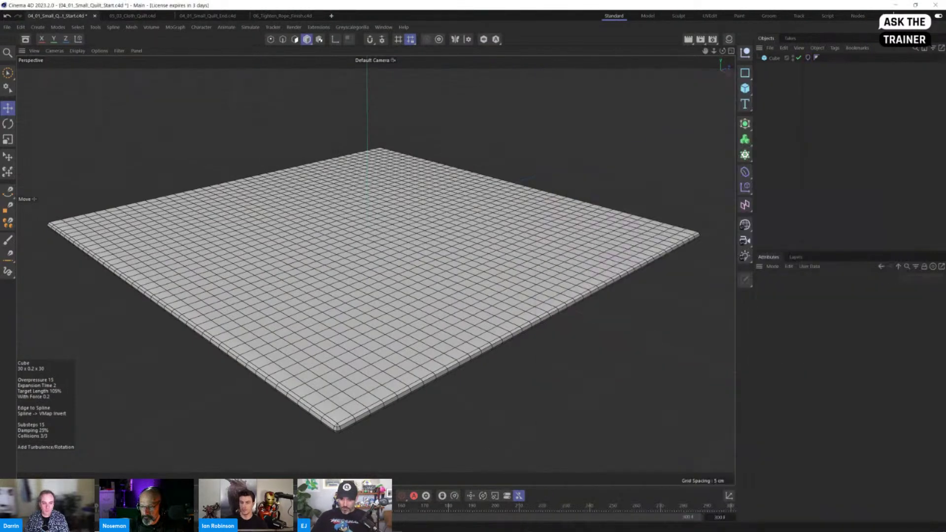
Examine the cube's rounded corner up close in its object properties, comparing it with the fillet switched off and on
left_click(808, 58)
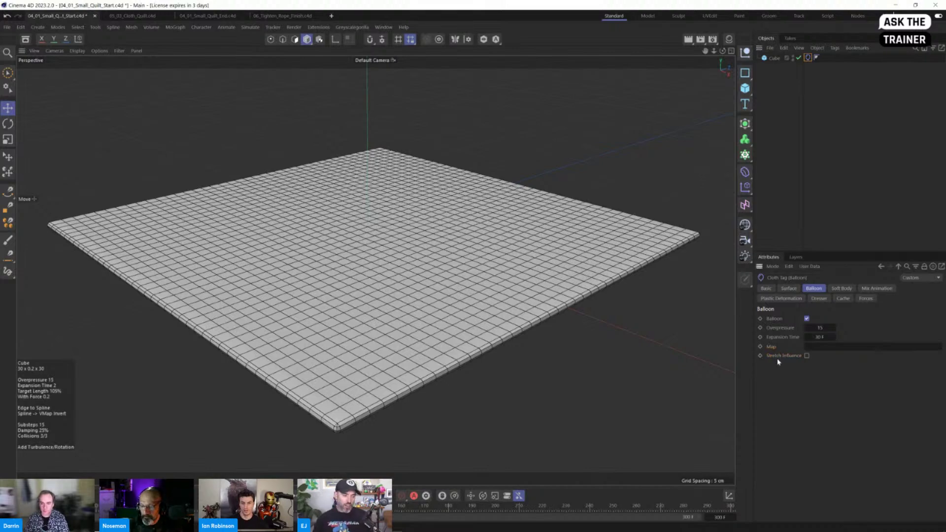
key("F8")
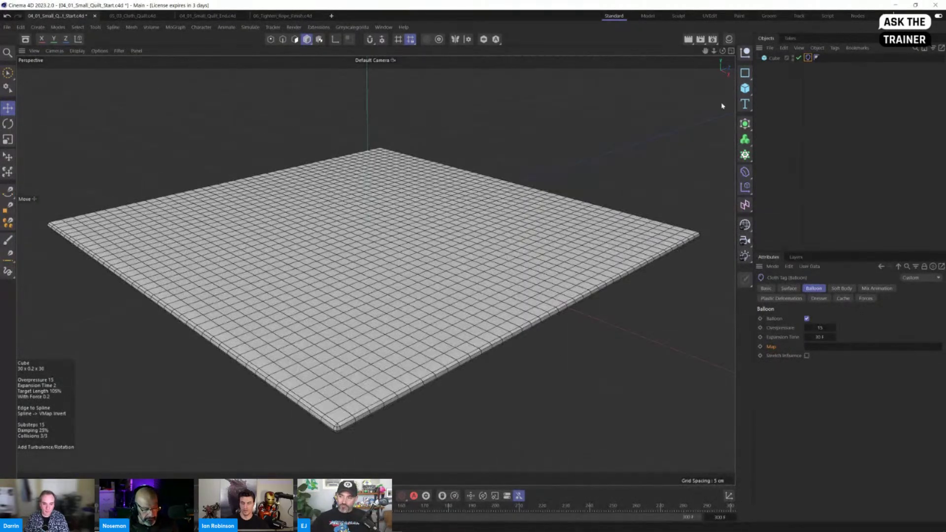
left_click(774, 59)
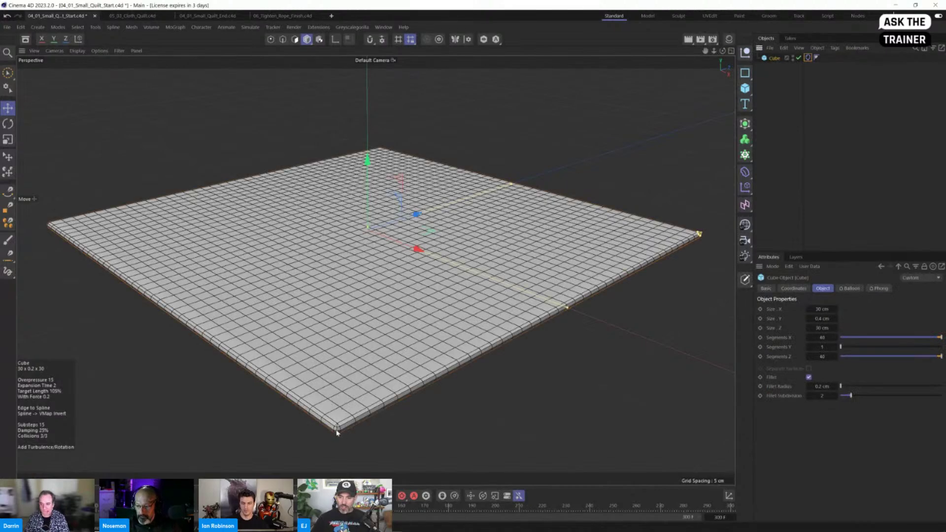
left_click_drag(346, 431, 621, 281, "alt")
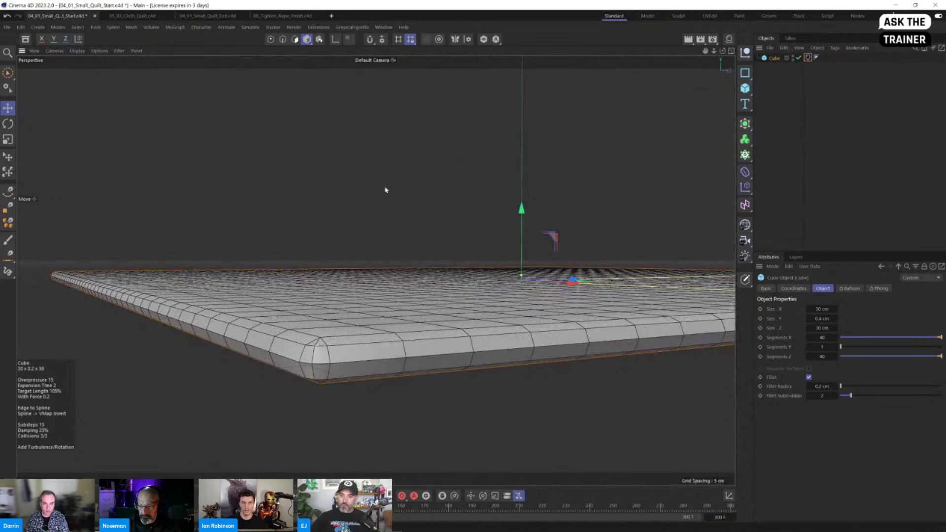
left_click_drag(386, 189, 367, 172, "alt")
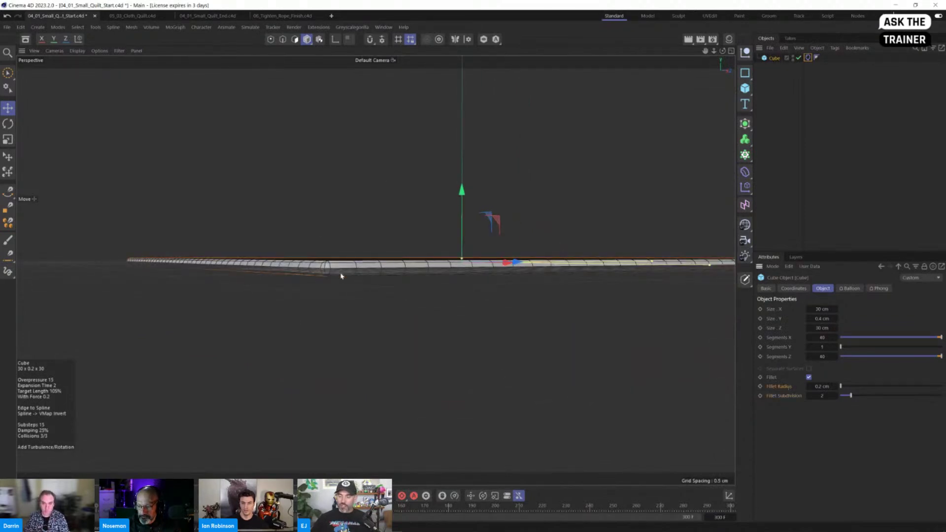
left_click_drag(342, 275, 309, 280, "alt")
left_click(809, 377)
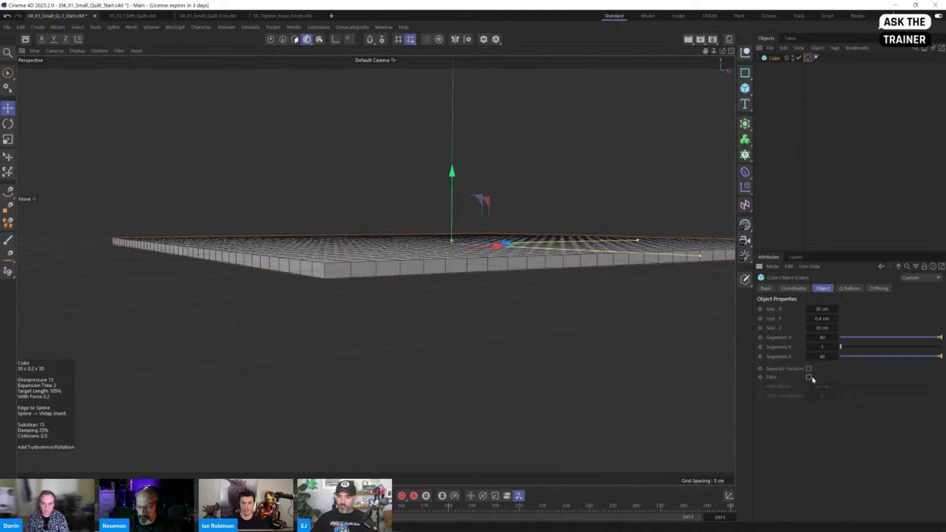
left_click(811, 378)
scroll(386, 276, "up", 5)
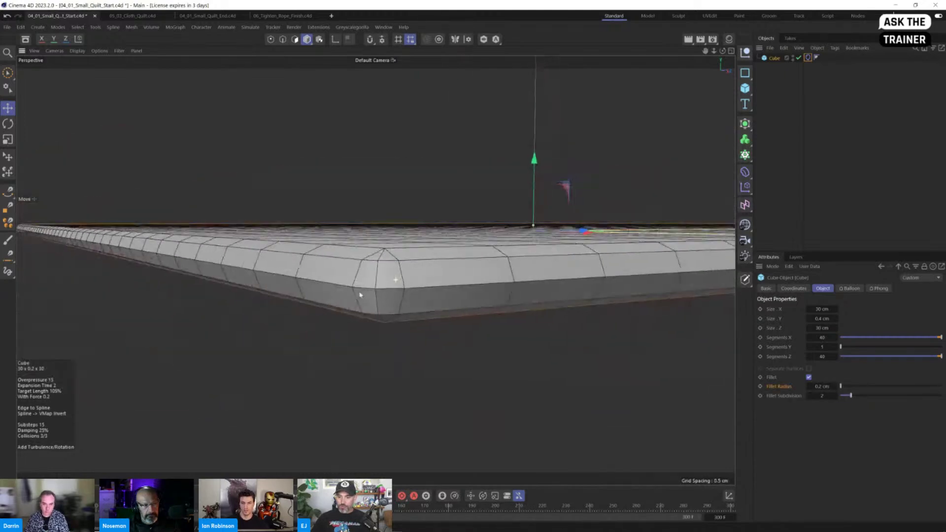
left_click_drag(360, 295, 395, 294, "alt")
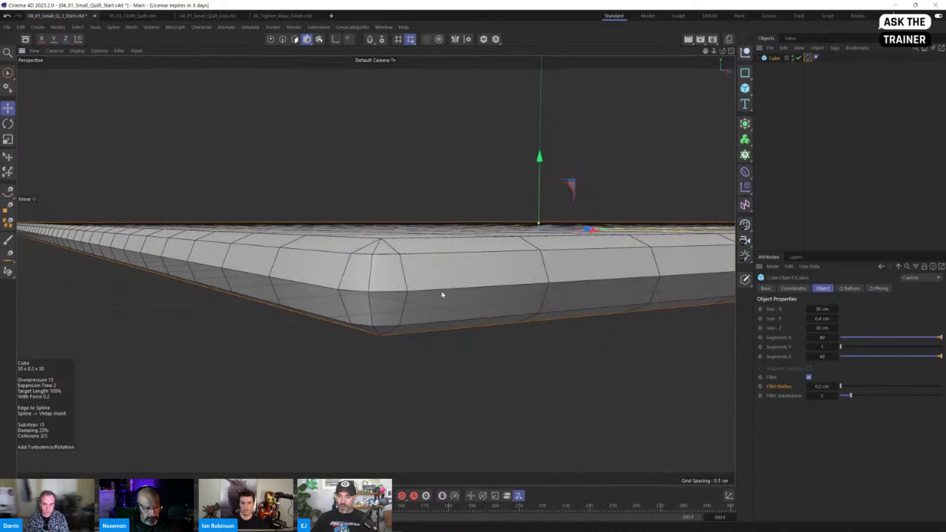
Play the simulation with the filleted cube and examine the folds along the inflated edges
scroll(433, 295, "down", 10)
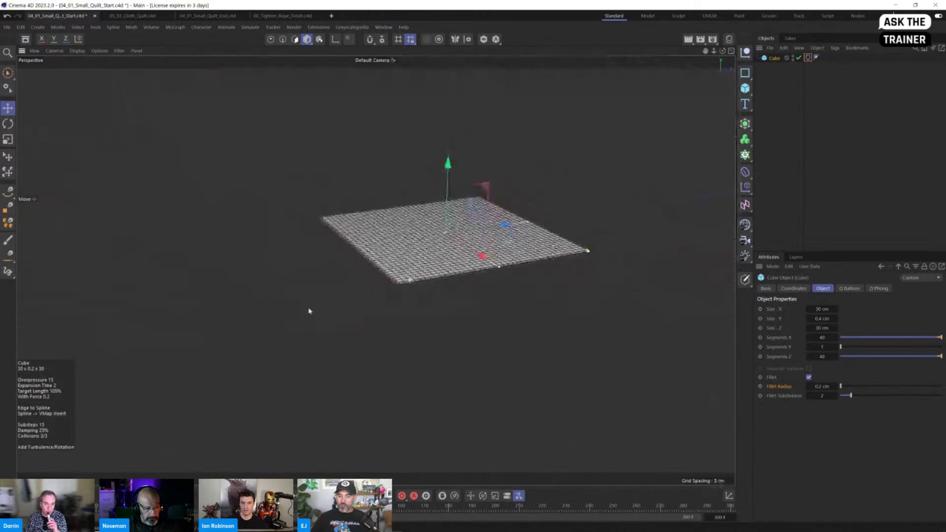
middle_click_drag(309, 311, 213, 359, "alt")
left_click_drag(213, 359, 217, 399, "alt")
right_click_drag(217, 399, 274, 414, "alt")
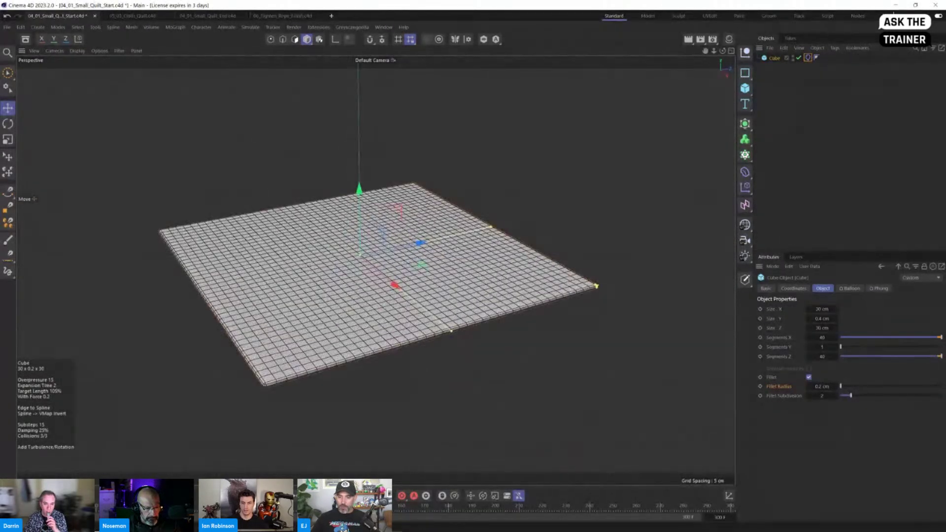
key("F8")
left_click(498, 401)
right_click_drag(296, 362, 404, 341, "alt")
left_click_drag(318, 369, 315, 329, "alt")
left_click_drag(228, 380, 511, 367, "alt")
right_click_drag(511, 368, 394, 345, "alt")
left_click(544, 359)
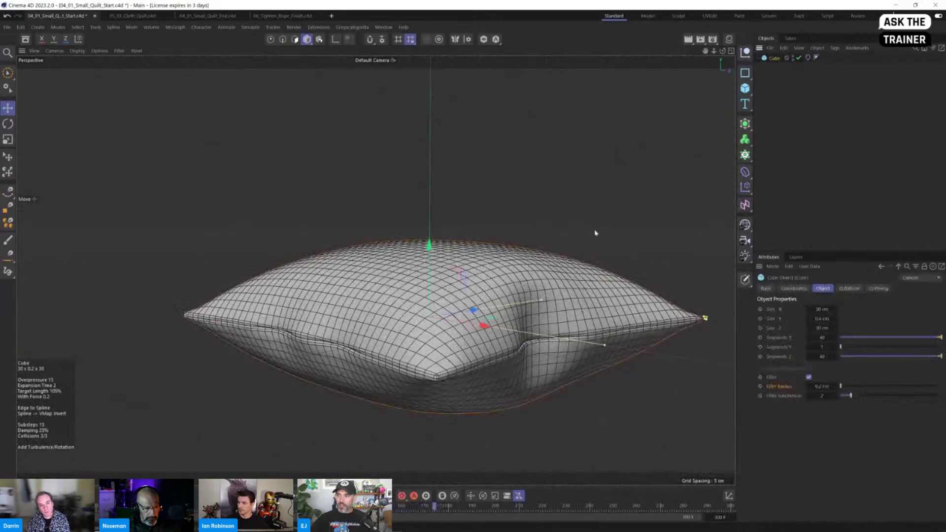
Rewind to the first frame, try the cube without its fillet and play the simulation
key("shift+f")
left_click(808, 378)
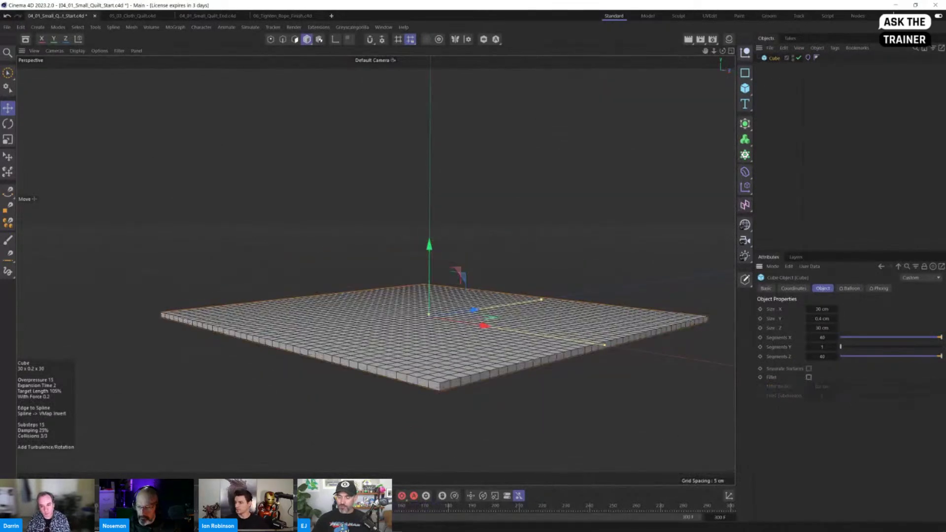
key("F8")
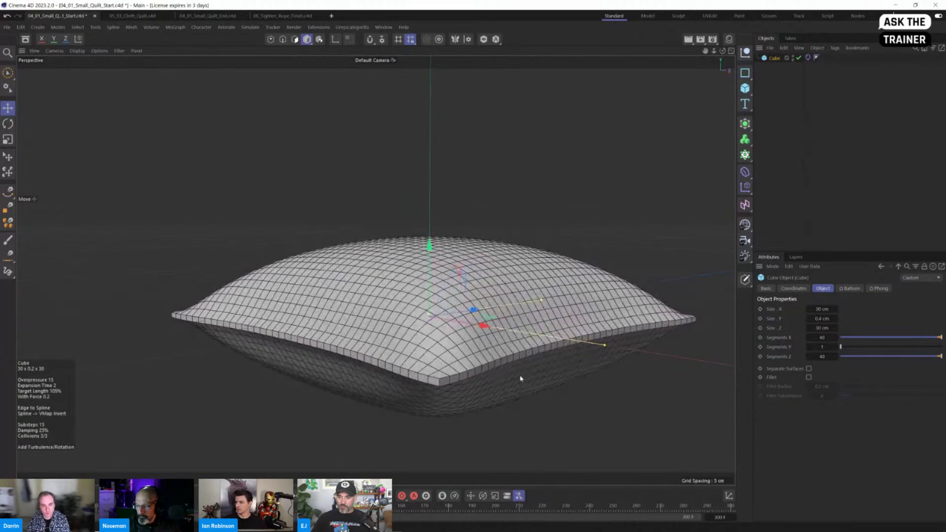
Turn the cube's fillet back on, replay the simulation and examine the inflated pillow's creases from above
left_click(808, 378)
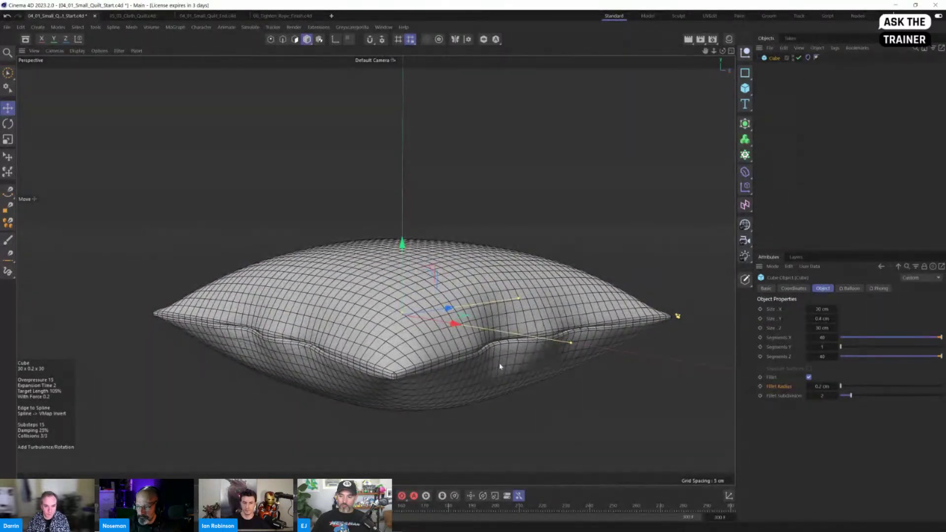
left_click_drag(456, 368, 408, 401, "alt")
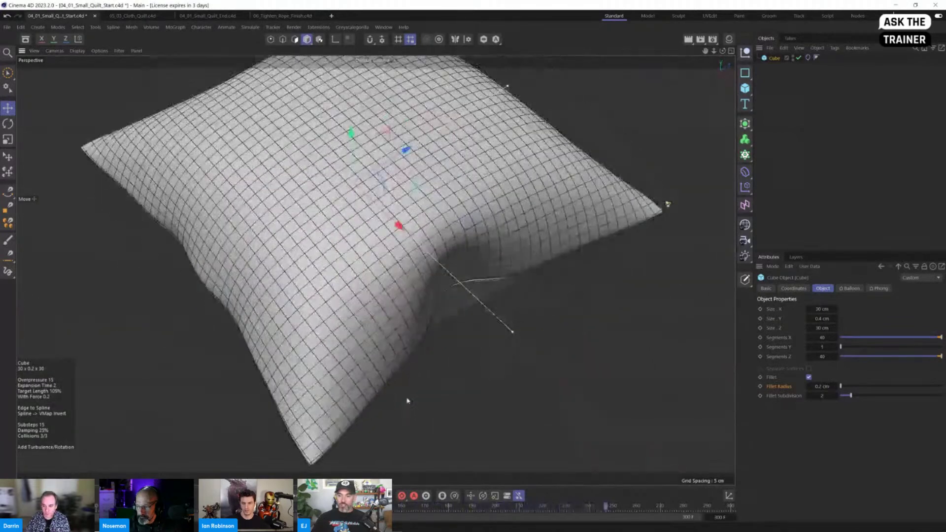
right_click_drag(417, 362, 373, 388, "alt")
middle_click_drag(393, 373, 378, 379, "alt")
left_click_drag(378, 379, 456, 367, "alt")
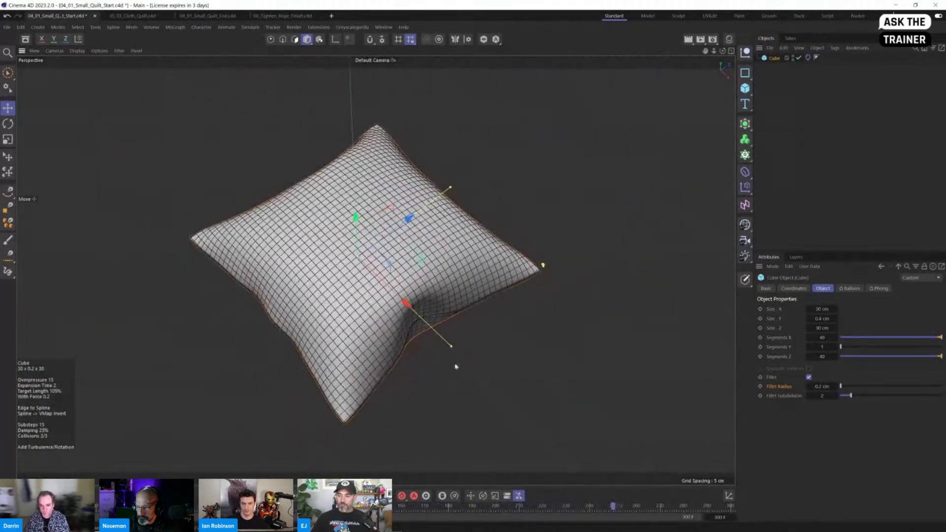
Look through the surface and balloon settings of the cube's balloon tag
left_click(808, 58)
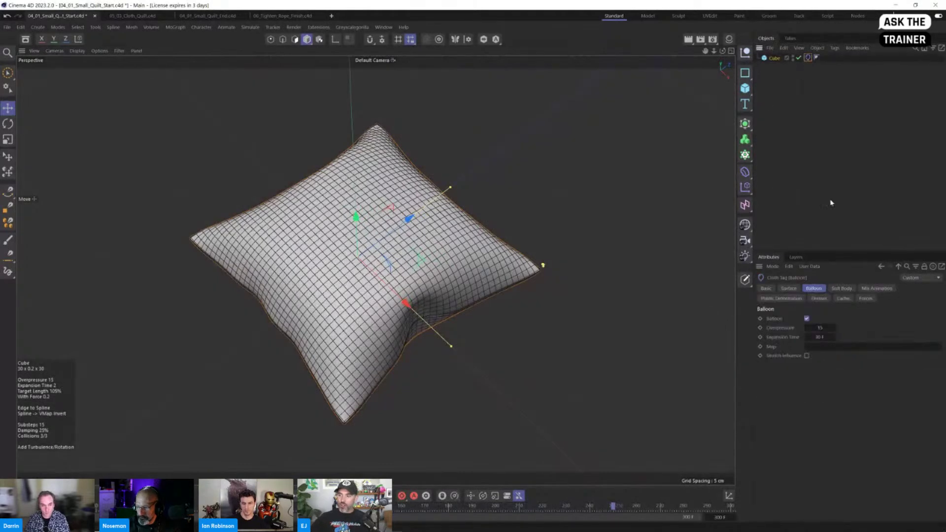
left_click(789, 288)
left_click(814, 289)
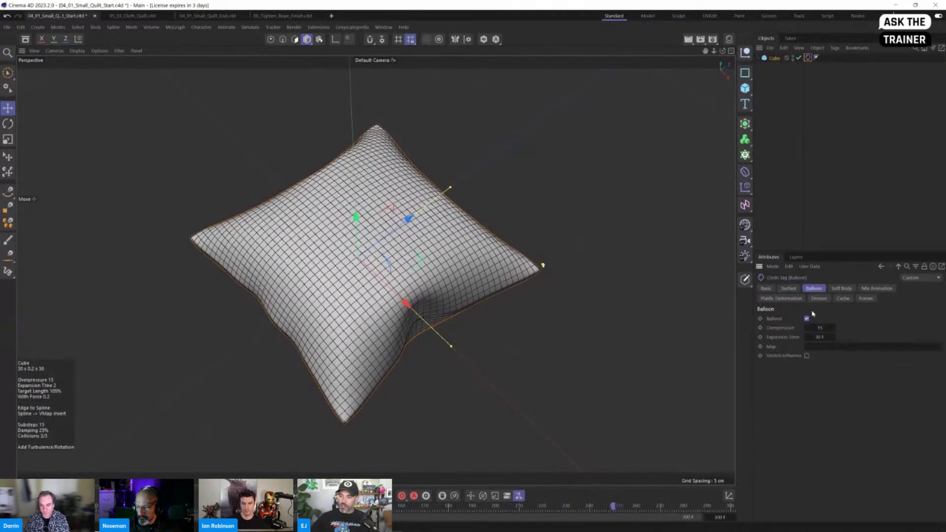
Set the cube's cloth surface Bendiness to 50 and bring up its balloon settings
left_click(789, 289)
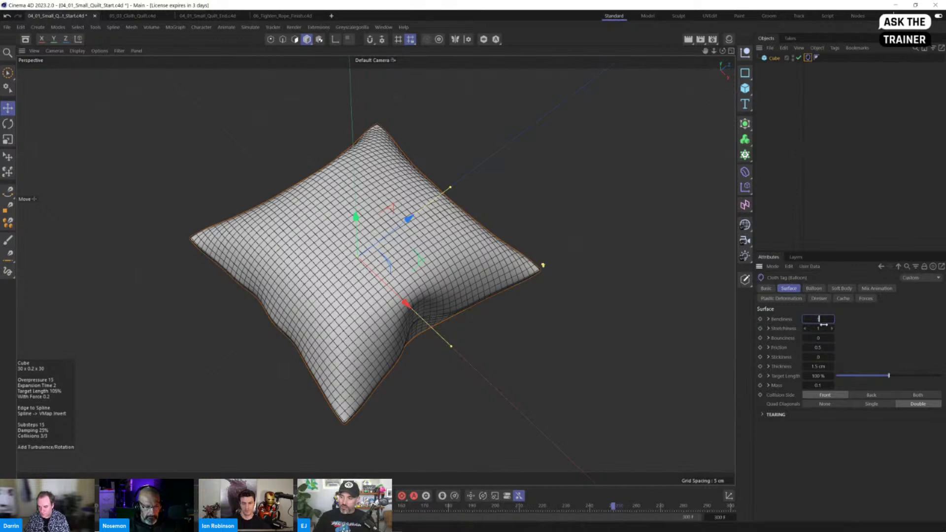
key("Return")
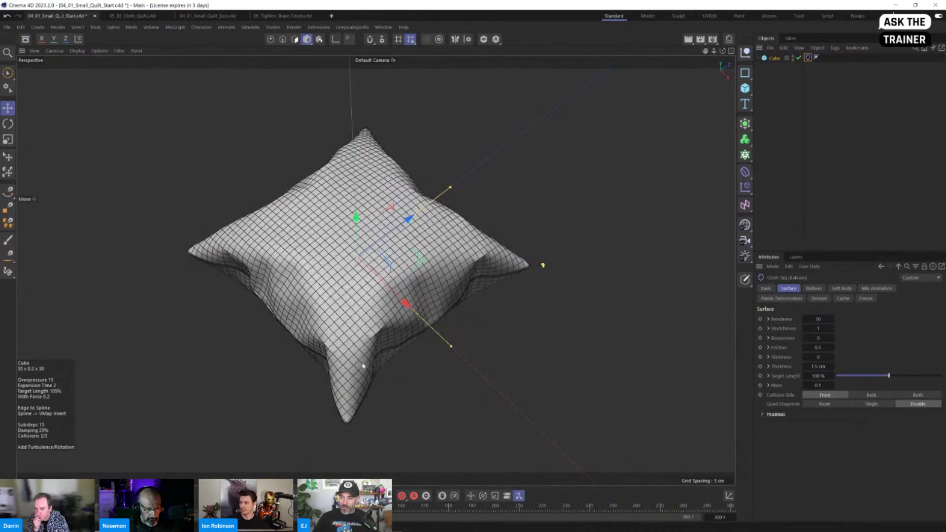
left_click(814, 289)
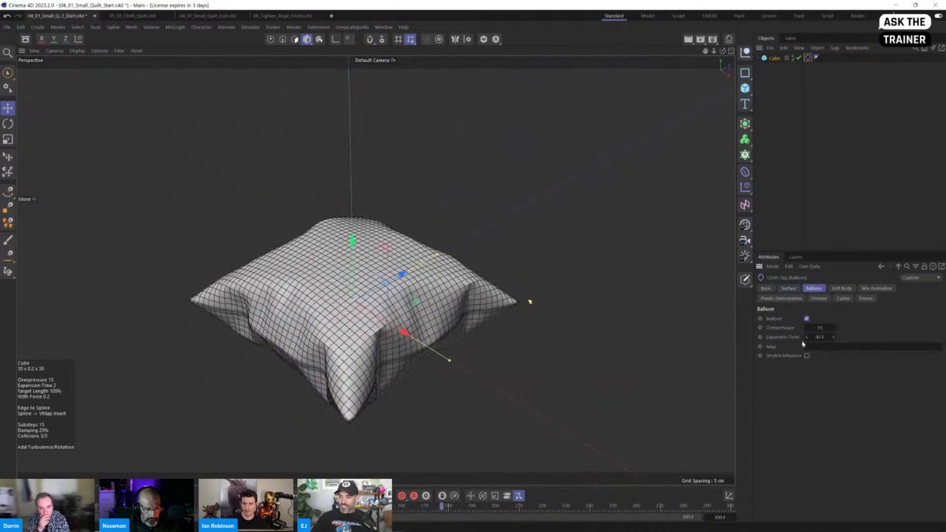
Examine the creases and corner folds of the inflating pillow up close and from above
scroll(542, 344, "up", 5)
scroll(448, 373, "down", 3)
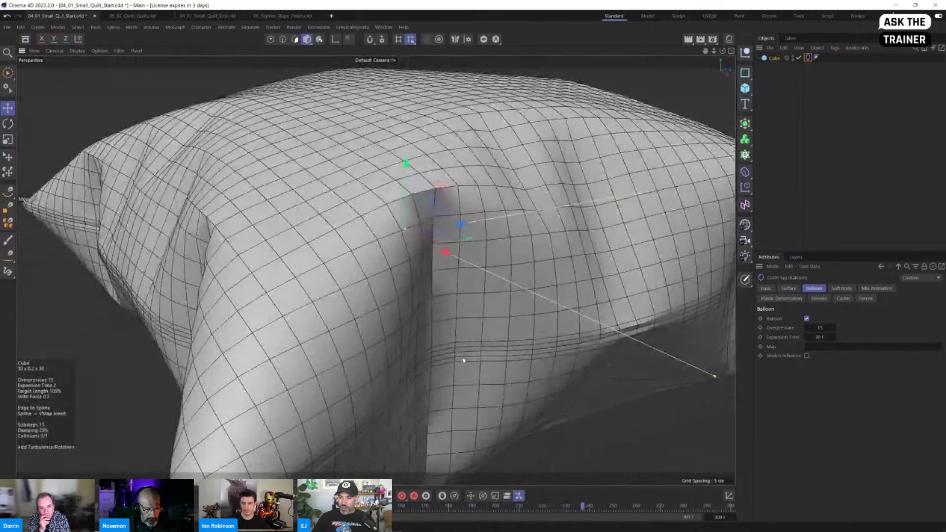
left_click_drag(609, 344, 404, 373, "alt")
scroll(493, 359, "down", 3)
middle_click_drag(404, 373, 377, 373, "alt")
mouse_move(377, 373)
left_mouse_down("alt")
mouse_move(399, 376)
mouse_move(391, 350)
mouse_move(356, 361)
mouse_move(363, 371)
left_mouse_up("alt")
scroll(390, 350, "down", 4)
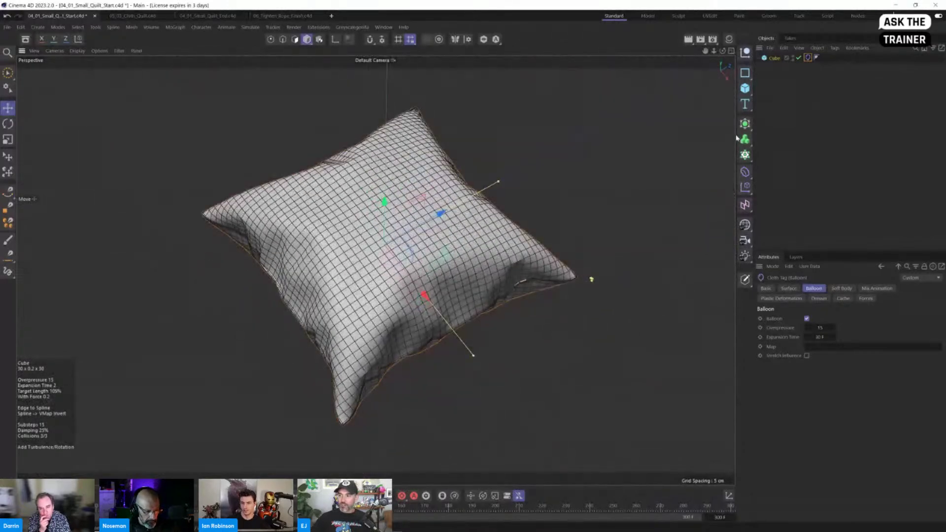
Put the cube inside a Subdivision Surface and preview the smoothed pillow with Gouraud Shading without lines
left_click(744, 139)
left_click(785, 132, "alt")
left_click(619, 223)
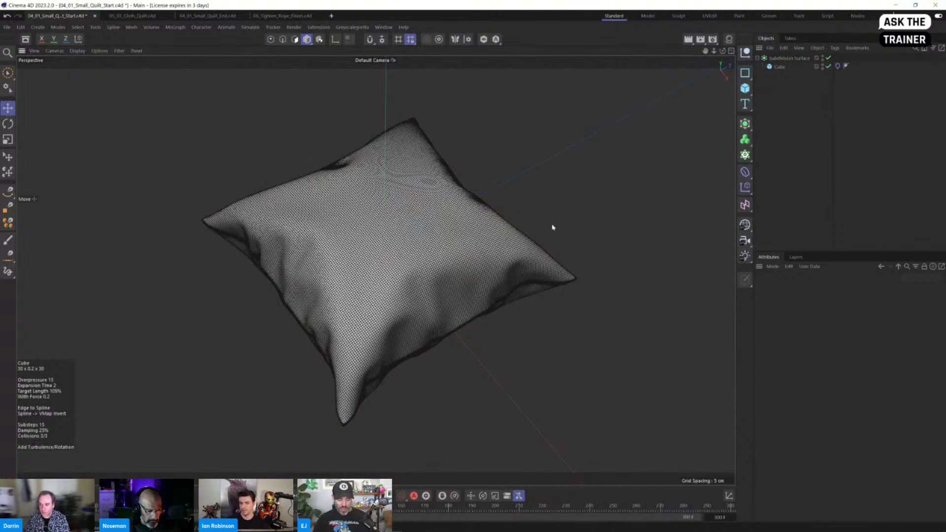
key("n")
key("a")
left_click_drag(402, 220, 331, 216, "alt")
right_click_drag(366, 255, 437, 260, "alt")
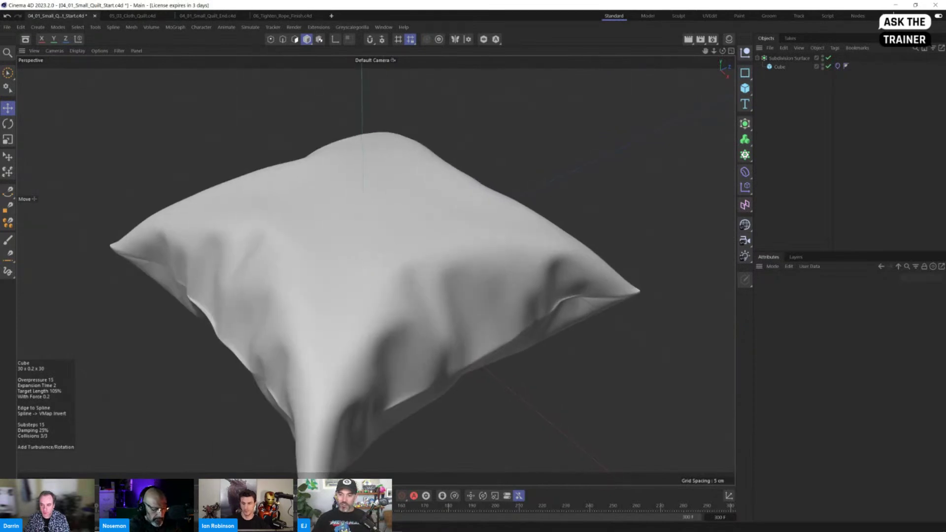
Rewind to the first frame, take the cube out of the Subdivision Surface and delete that generator
key("shift+f")
left_click_drag(781, 66, 773, 78)
left_click(776, 59)
key("Delete")
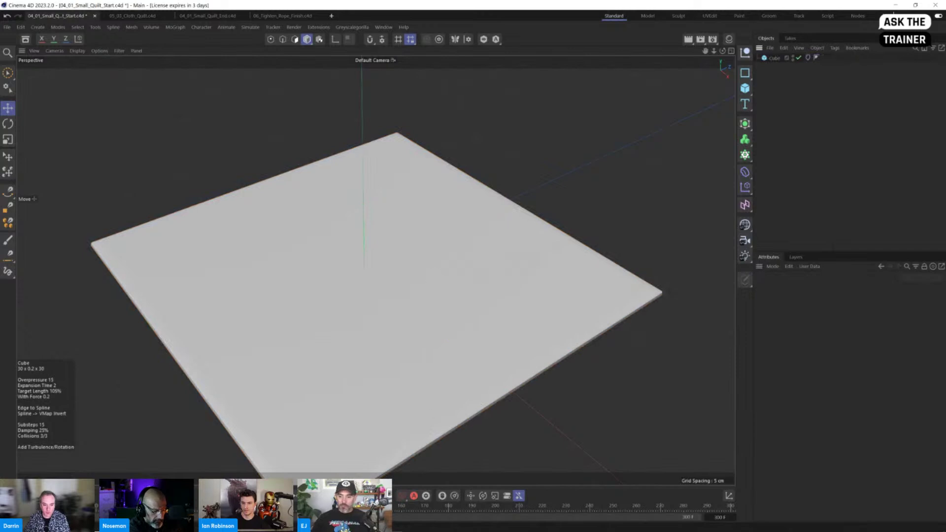
Switch to the MAXON NAB 2023 - Simulation slides in Google Slides, view slide 9's pillow reference and return to Cinema 4D
mouse_move(323, 523)
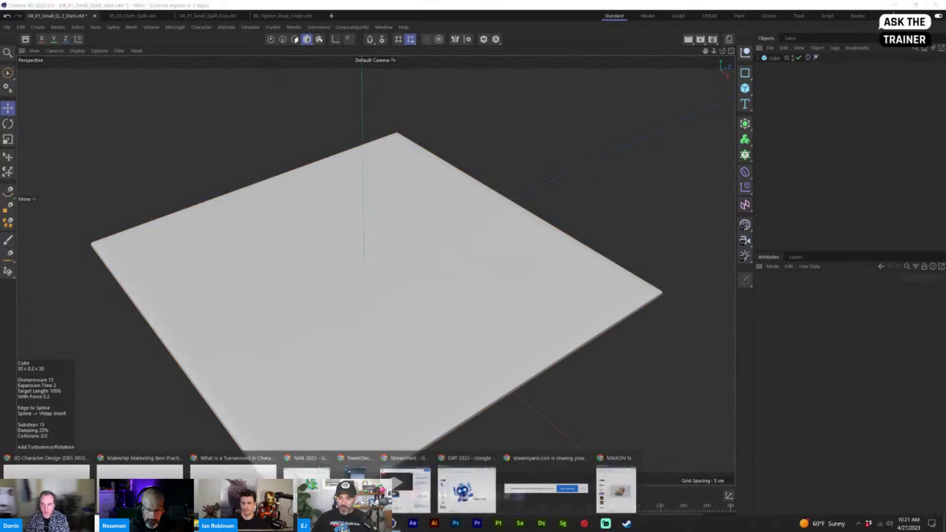
left_click(614, 486)
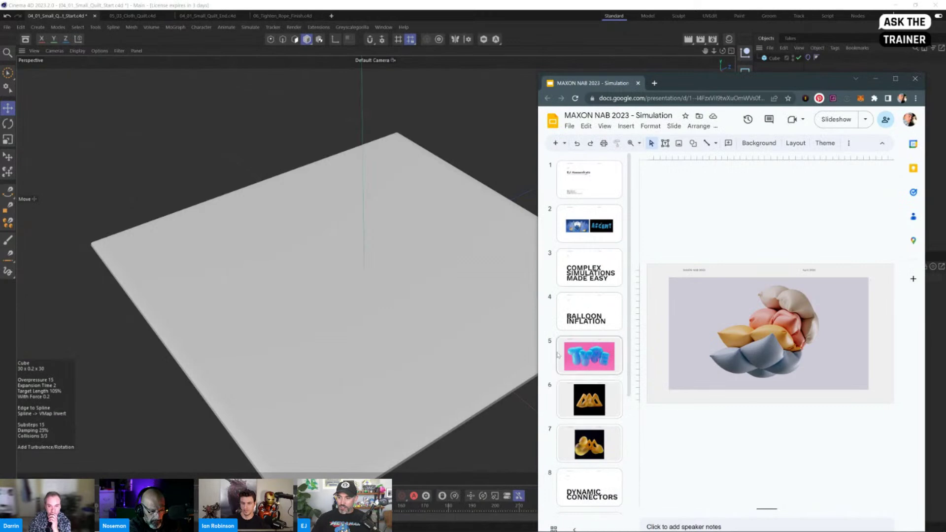
scroll(640, 443, "down", 2)
scroll(640, 443, "down", 1)
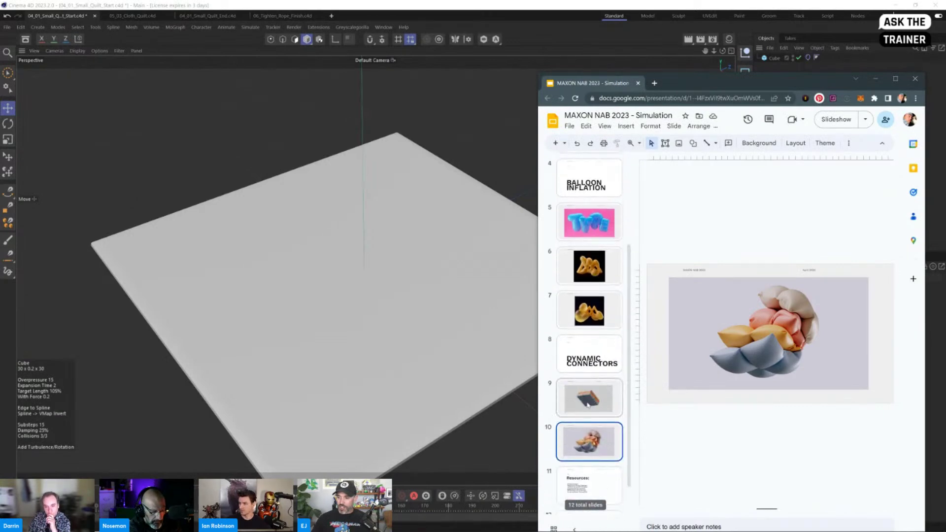
left_click(589, 397)
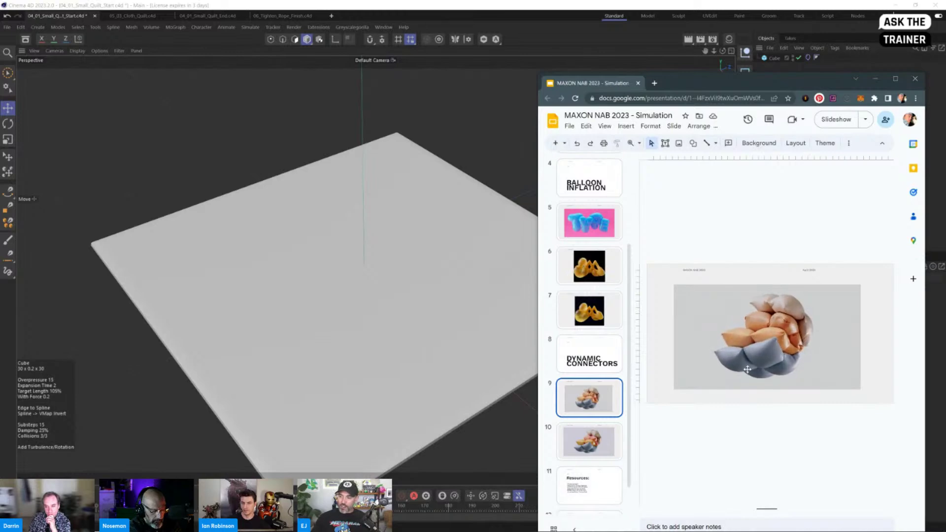
left_click(483, 458)
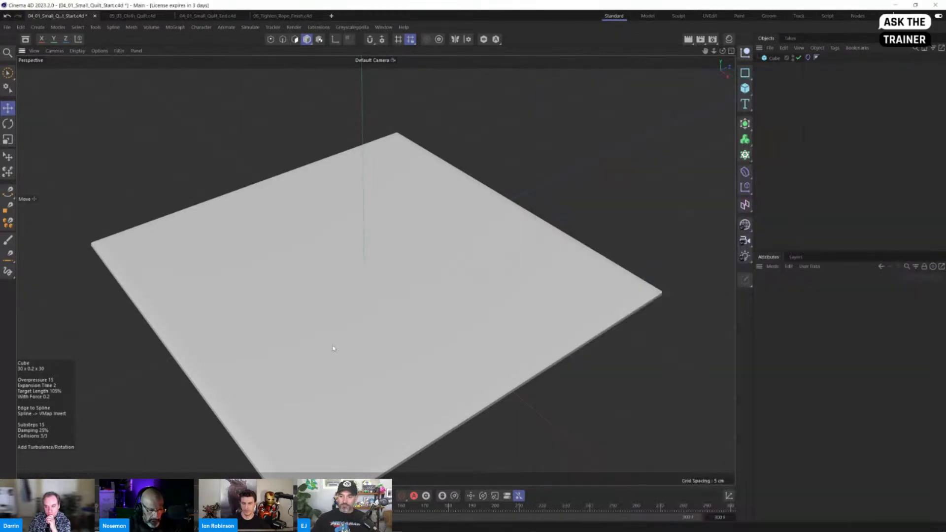
Select the flat cube and display it with Gouraud Shading (Lines) to show its segments
middle_click_drag(524, 394, 515, 359, "alt")
left_click(367, 299)
middle_click_drag(367, 299, 374, 289, "alt")
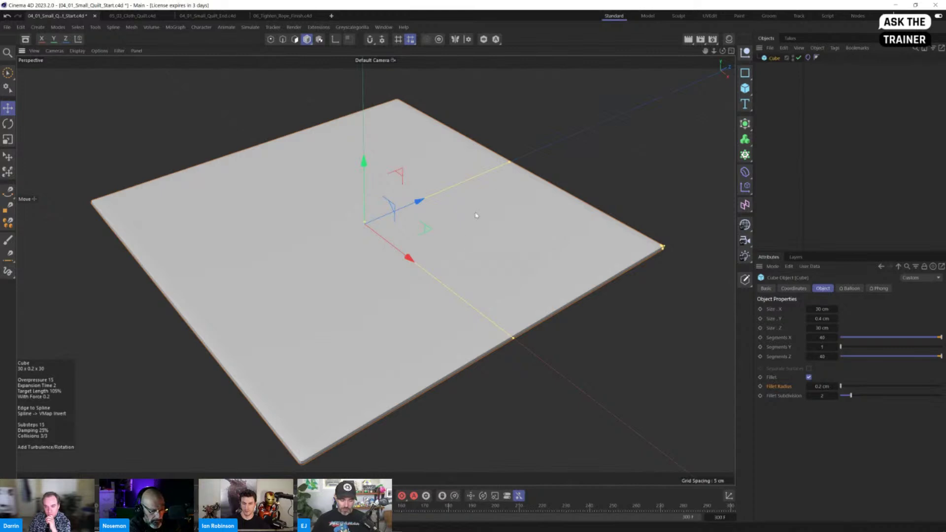
key("n")
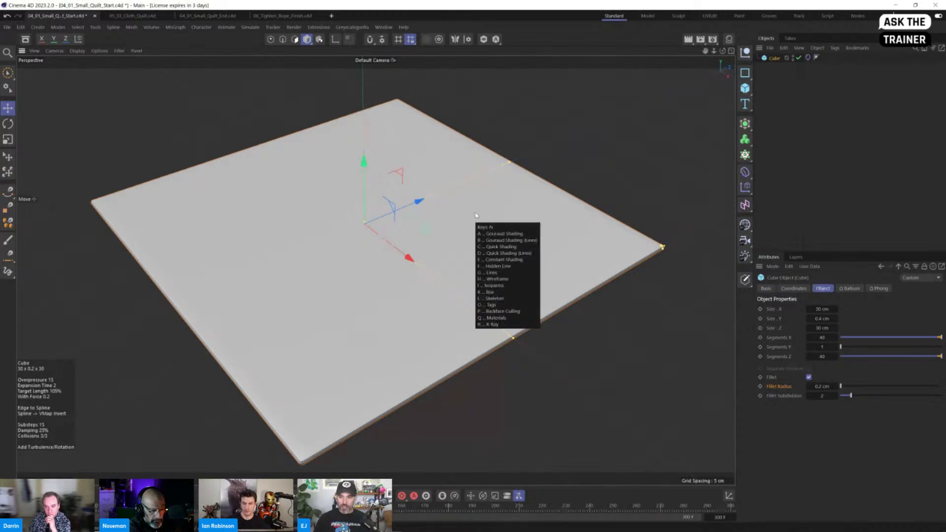
key("b")
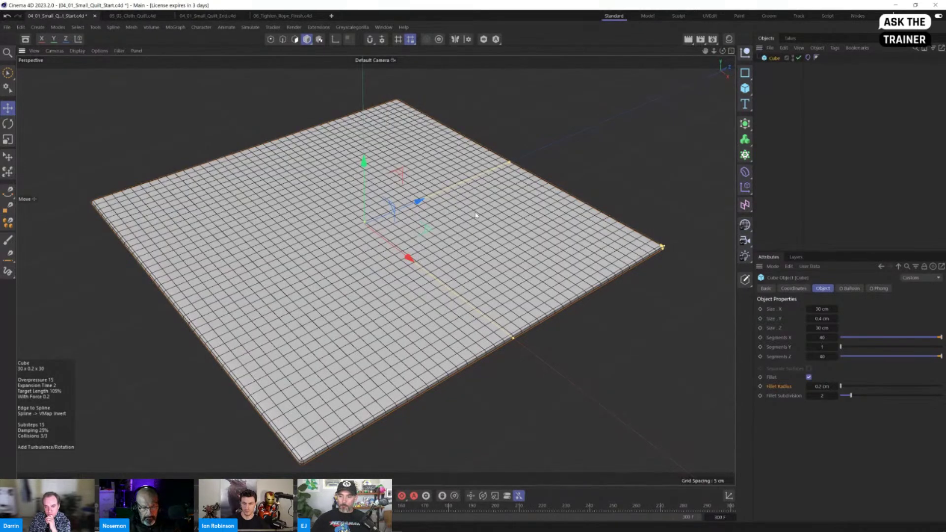
left_click_drag(476, 216, 220, 243, "alt")
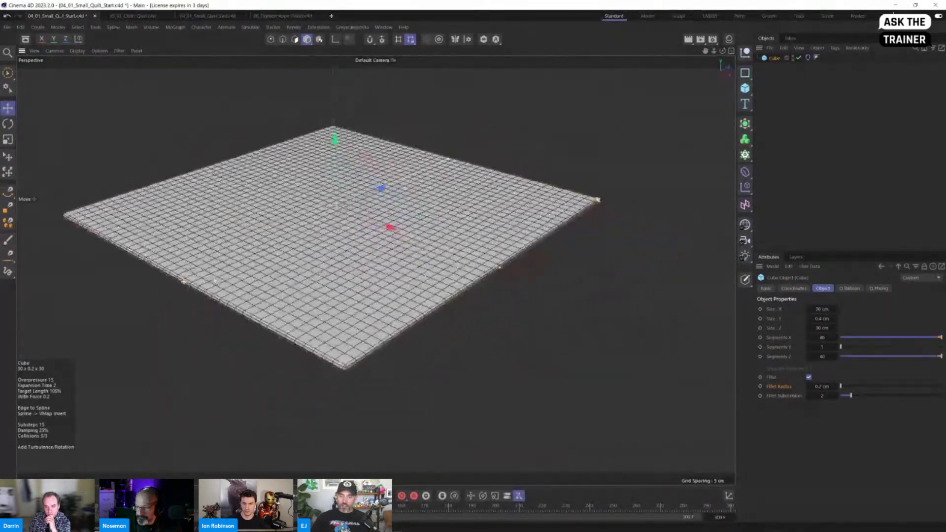
left_click_drag(214, 281, 273, 277, "alt")
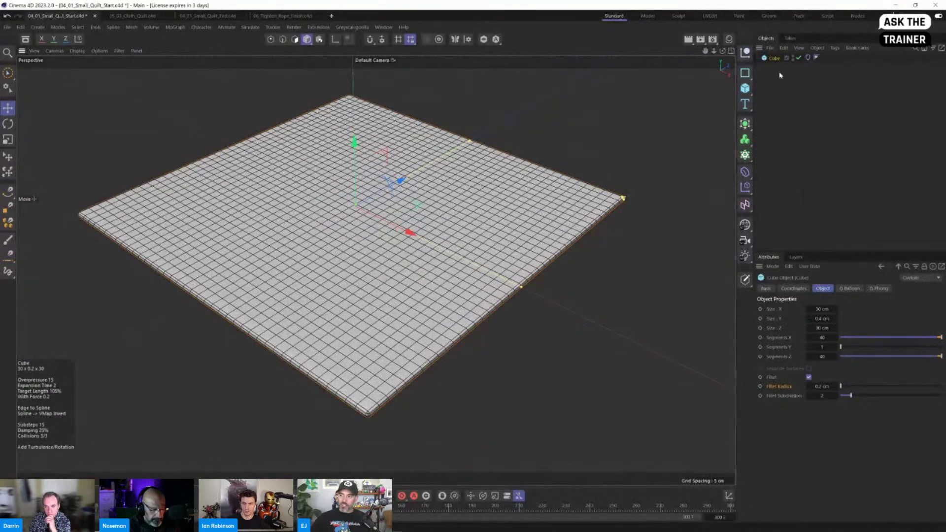
Duplicate the cube and remove the balloon tag from the copy
left_click_drag(774, 59, 788, 74, "ctrl")
left_click(819, 66)
key("Delete")
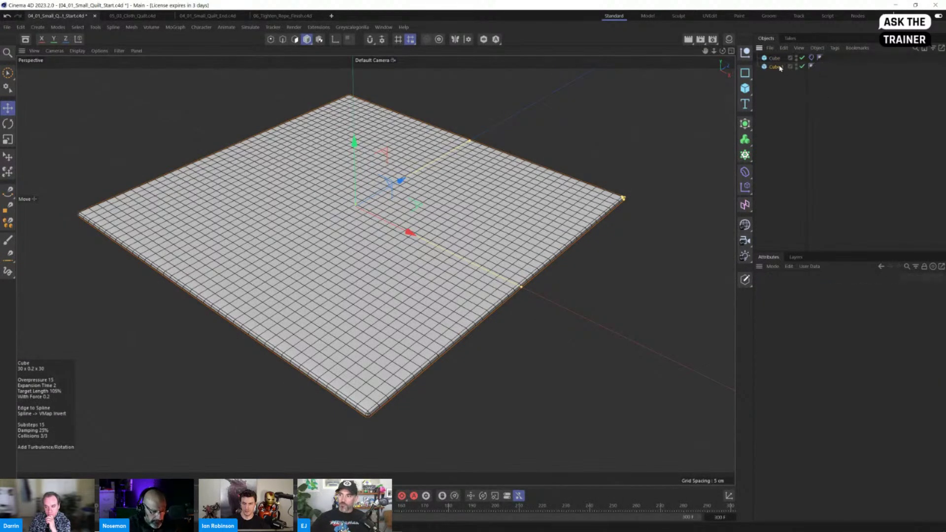
Rename the duplicate cube Edges and make it editable
double_click(776, 66)
type("Edges")
key("Return")
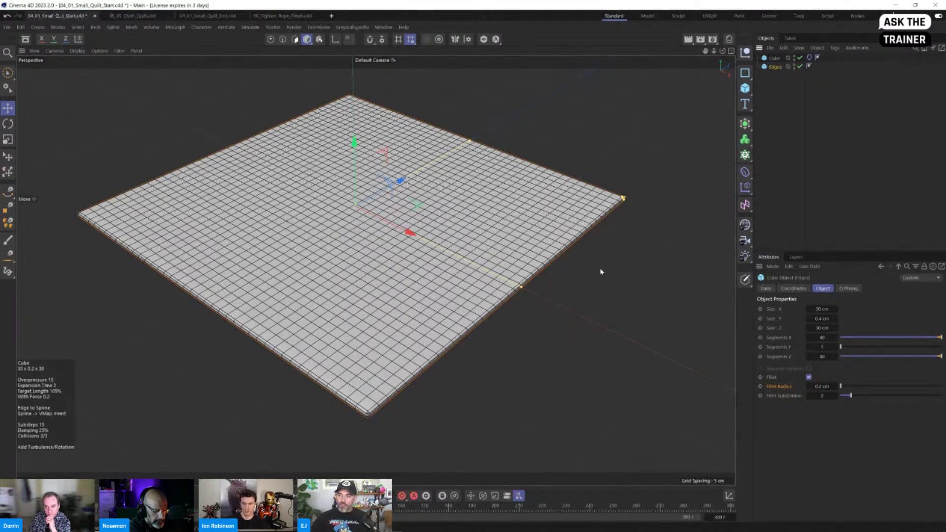
key("c")
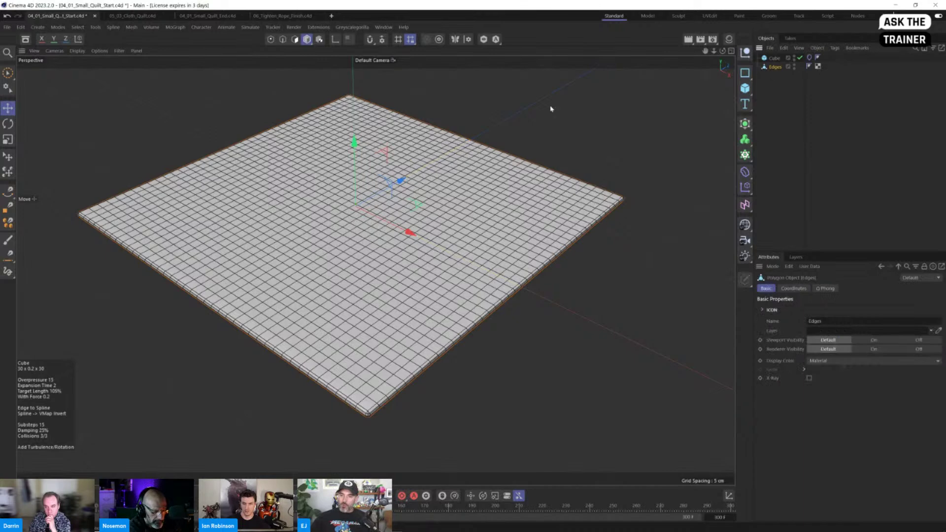
In edge mode, select the two perpendicular edge loops crossing the centre of the Edges object, working from the Top view
left_click(283, 40)
left_click_drag(415, 246, 305, 271, "alt")
left_click_drag(656, 93, 685, 89, "alt")
middle_click_drag(685, 89, 659, 117, "alt")
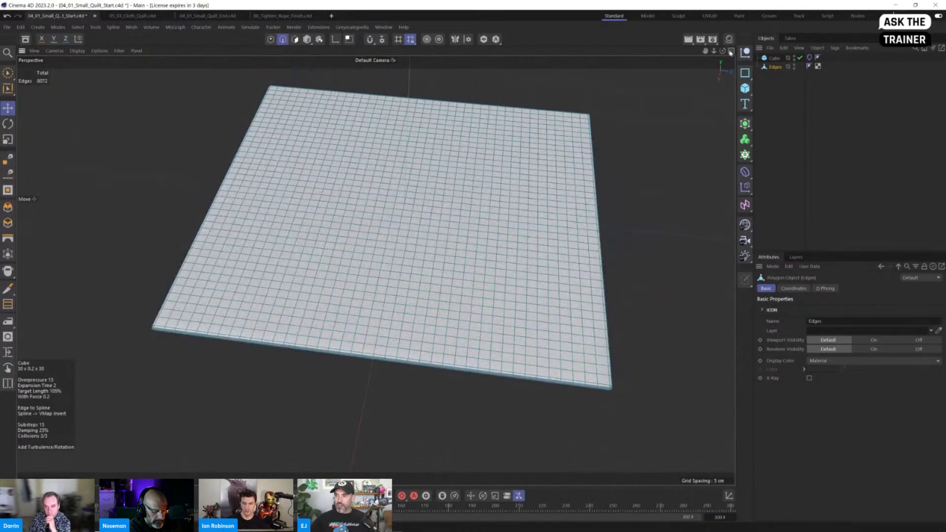
left_click(731, 51)
scroll(619, 148, "up", 10)
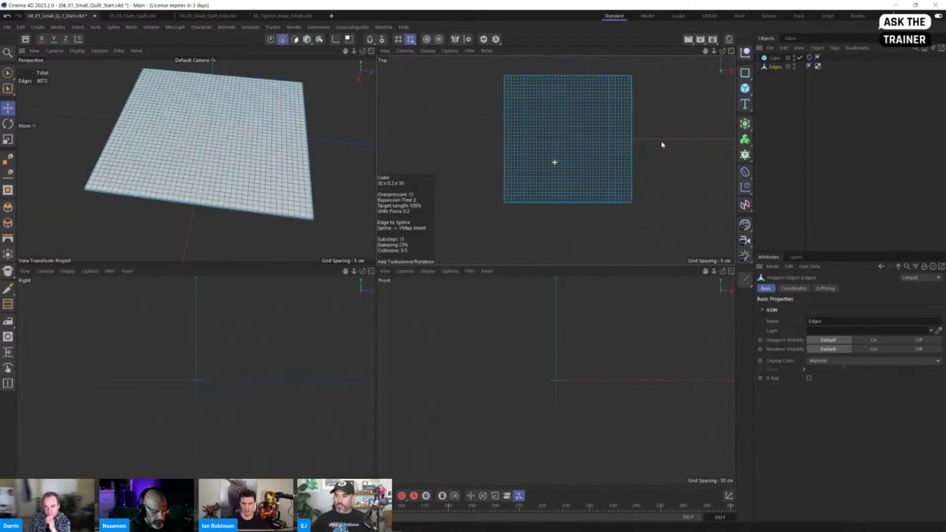
scroll(552, 167, "up", 4)
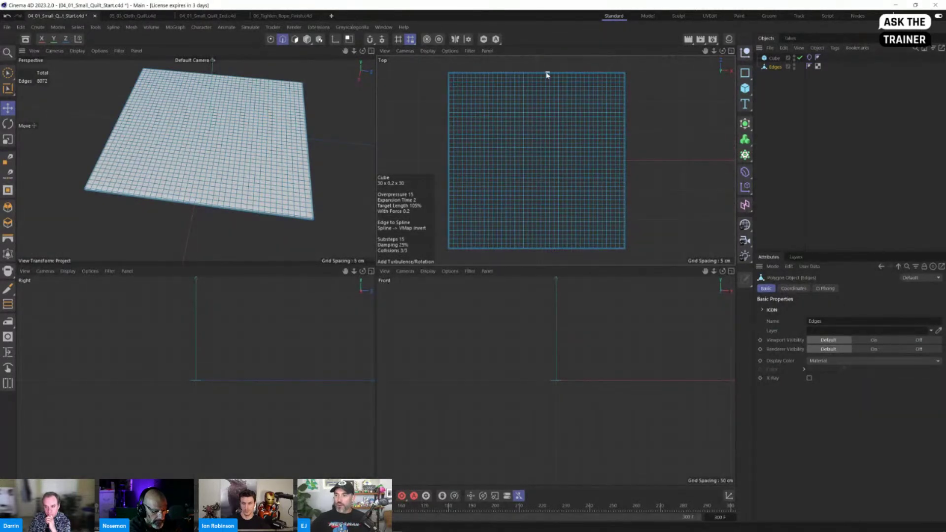
scroll(542, 77, "up", 4)
left_click(731, 51)
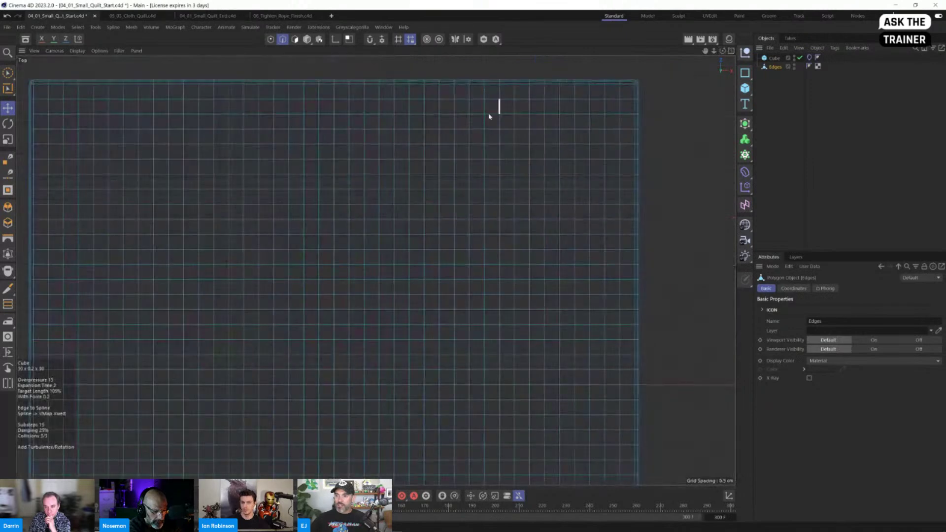
middle_click_drag(323, 108, 375, 103, "alt")
left_click(388, 87)
double_click(387, 87)
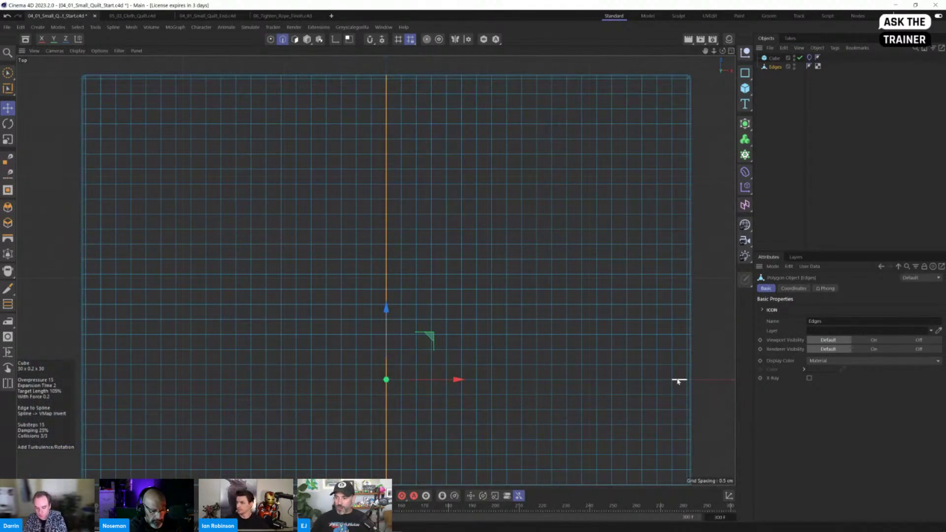
double_click(678, 381, "shift")
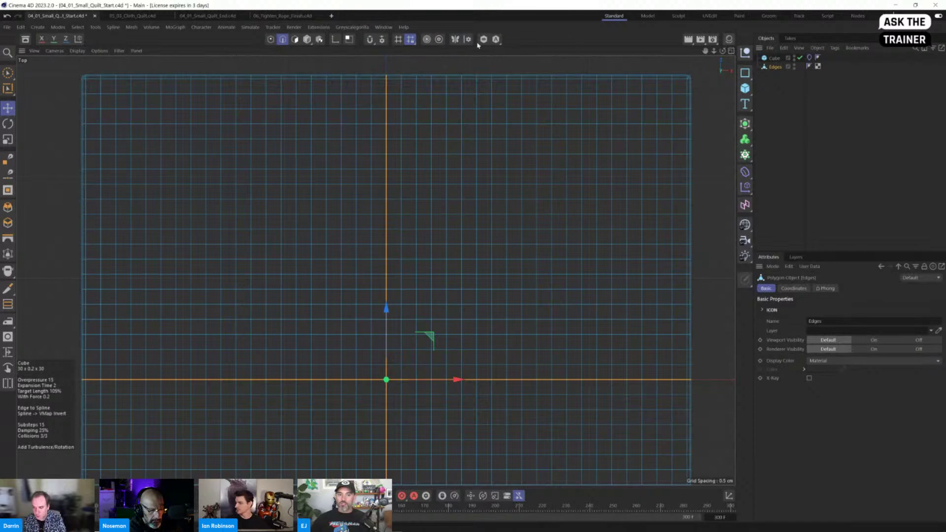
Back in the Perspective view, add the edge loop around the middle of the outer rim to the selection
key("F1")
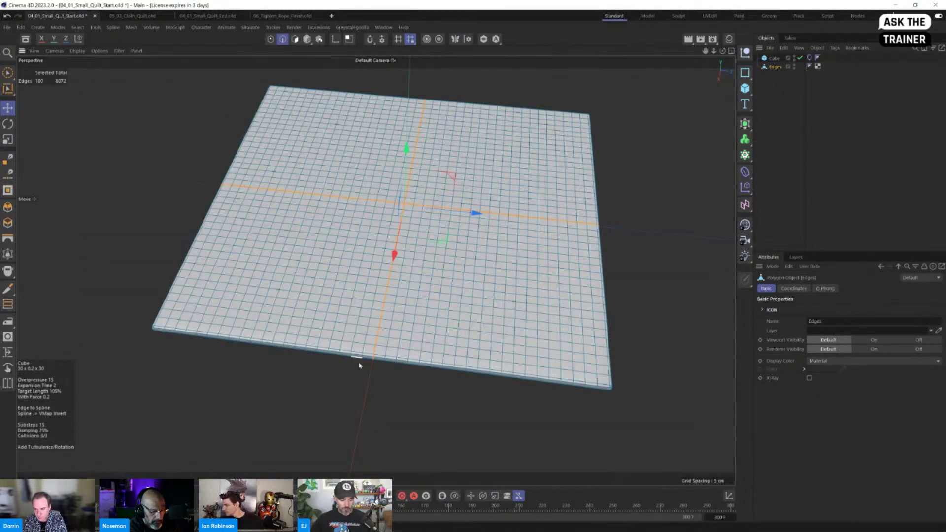
left_click_drag(360, 365, 344, 349, "alt")
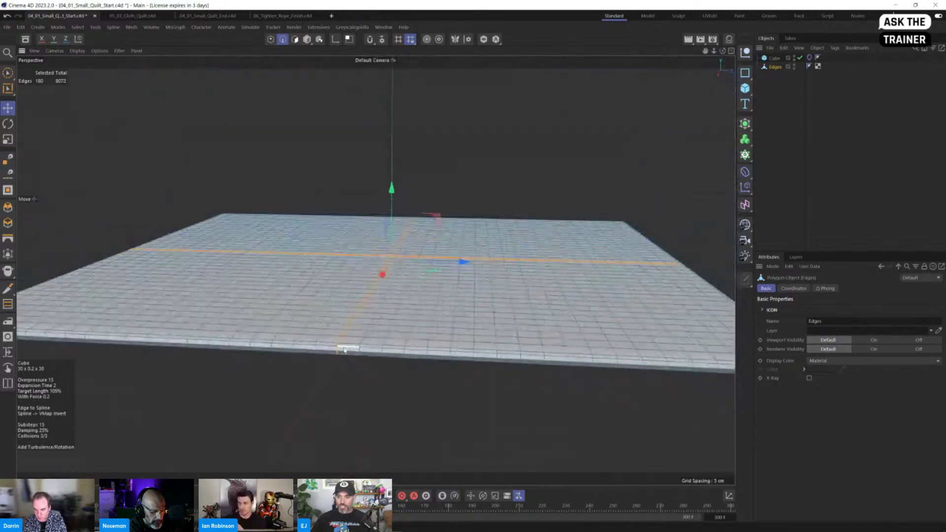
scroll(344, 350, "up", 5)
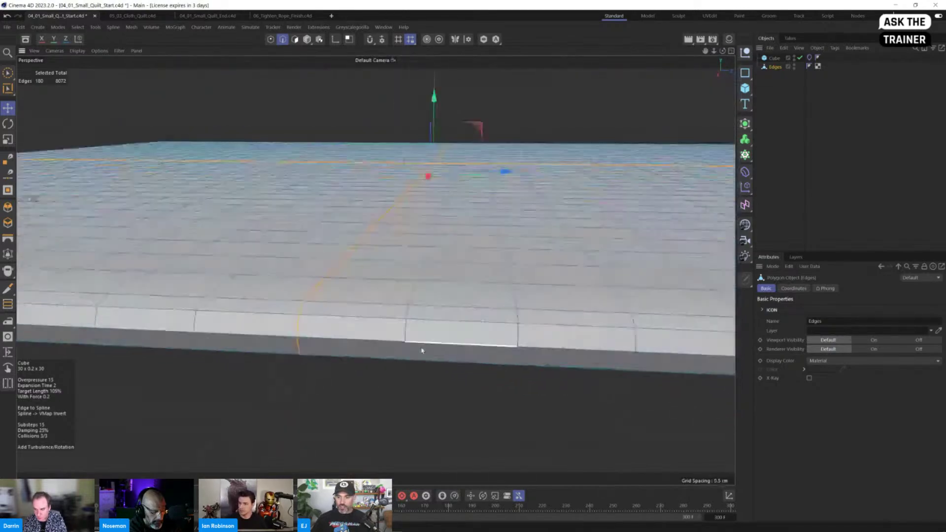
double_click(351, 341, "shift")
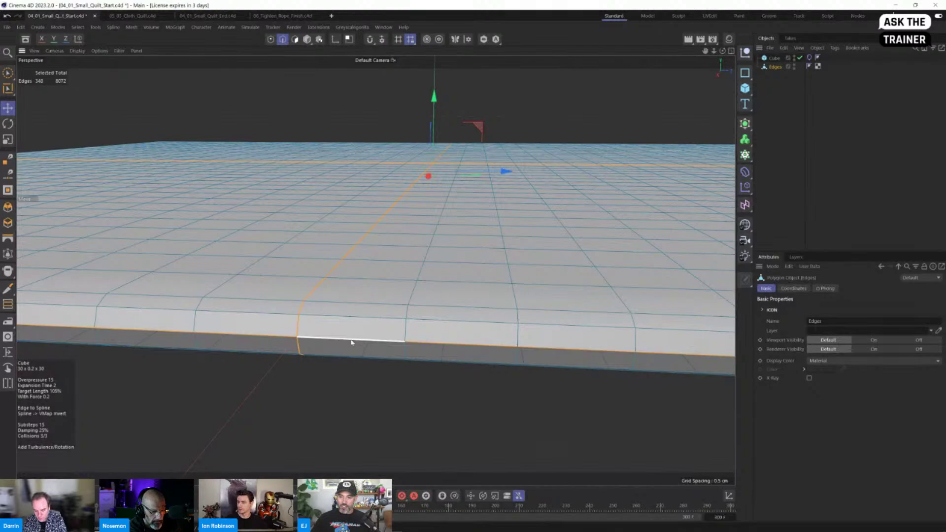
mouse_move(394, 302)
left_mouse_down("alt")
mouse_move(394, 311)
mouse_move(362, 314)
mouse_move(380, 312)
left_mouse_up("alt")
scroll(361, 314, "down", 5)
middle_click_drag(380, 312, 323, 316, "alt")
left_click_drag(325, 315, 367, 310, "alt")
scroll(355, 310, "down", 3)
scroll(254, 327, "up", 5)
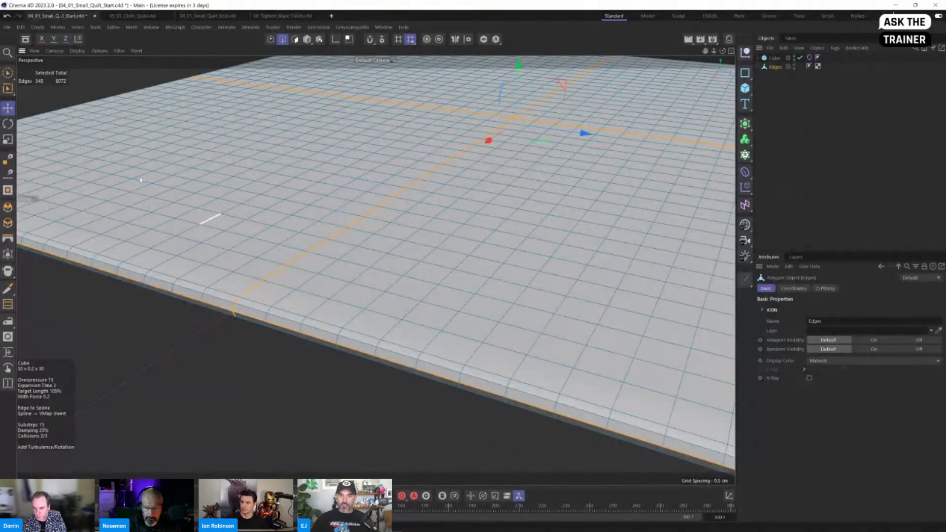
Convert the selected centre and rim edge loops of the Edges object into a spline with the Edge to Spline command
left_click(111, 28)
mouse_move(96, 28)
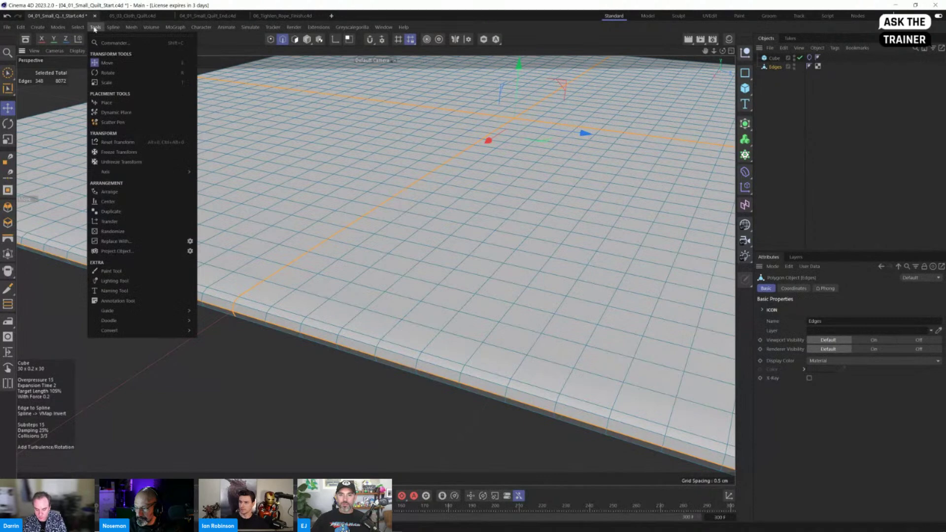
mouse_move(126, 30)
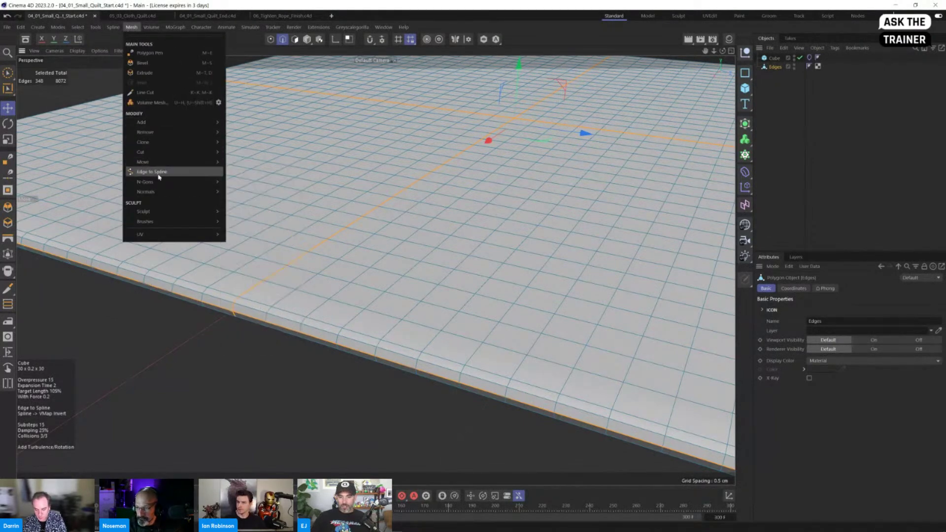
mouse_move(160, 184)
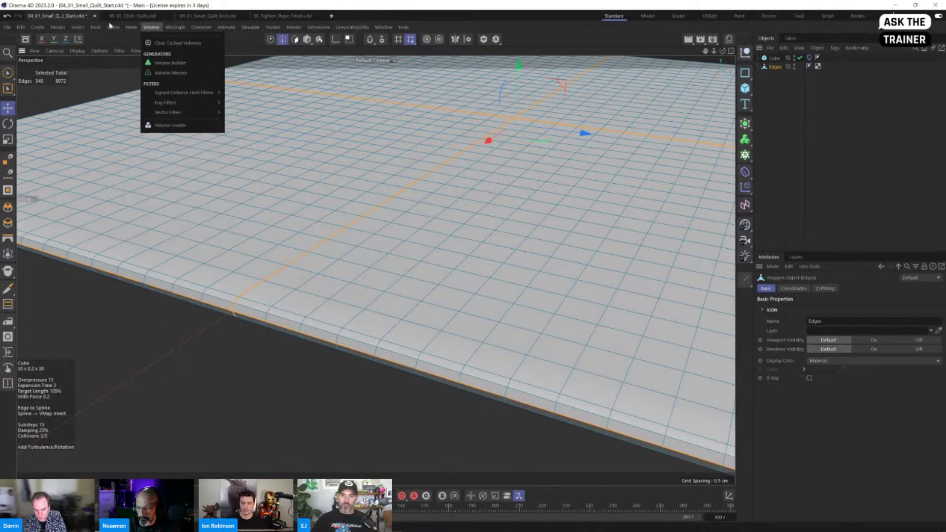
left_click(250, 312)
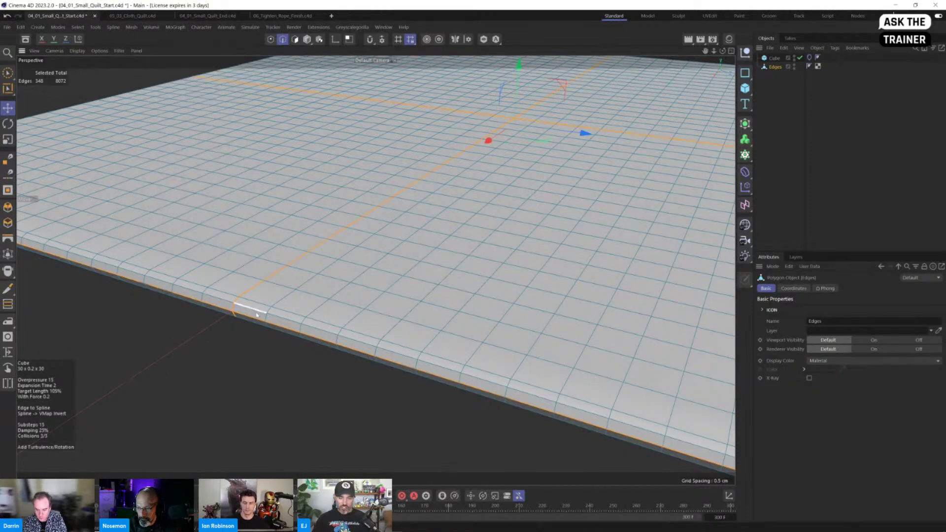
key("shift+c")
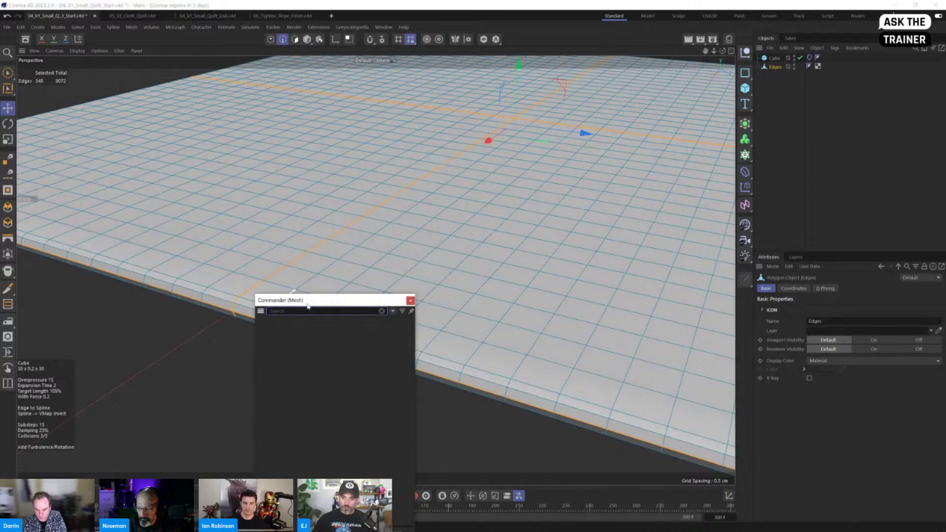
left_click_drag(307, 304, 283, 160)
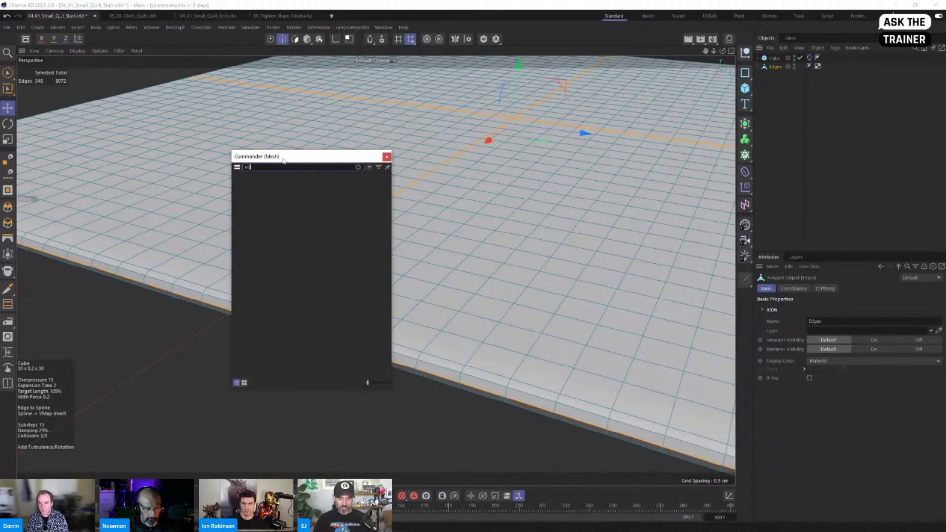
type("ge to spl")
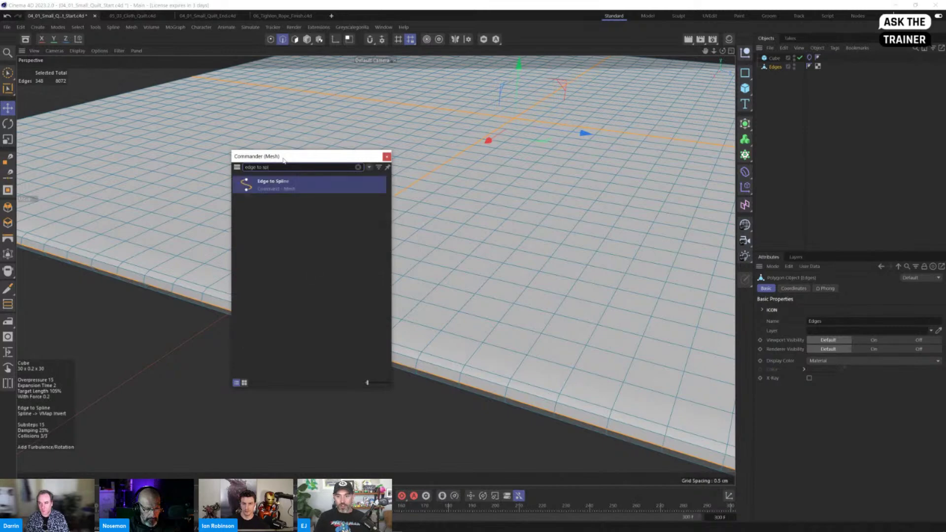
key("Return")
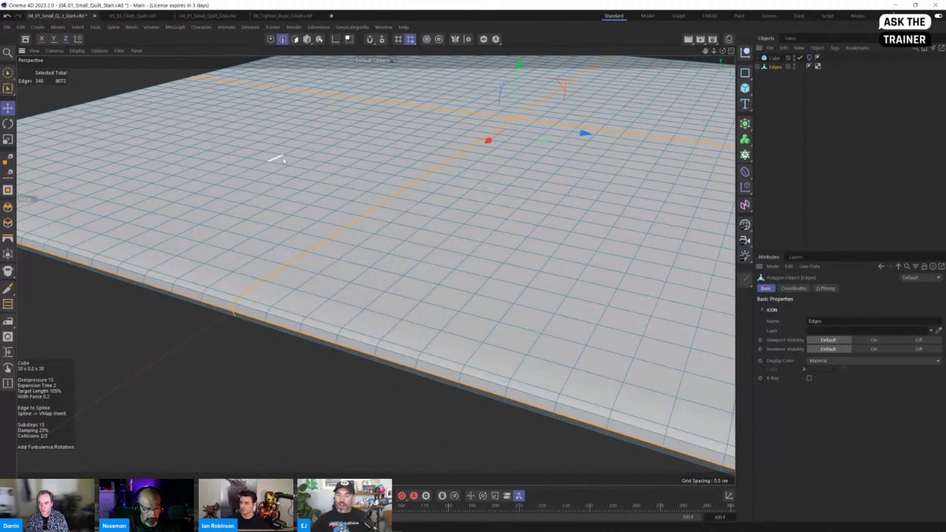
Move the extracted spline out of the Edges object, delete the Edges polygon object, and select the spline in Model mode
left_click(758, 66)
left_click(777, 75)
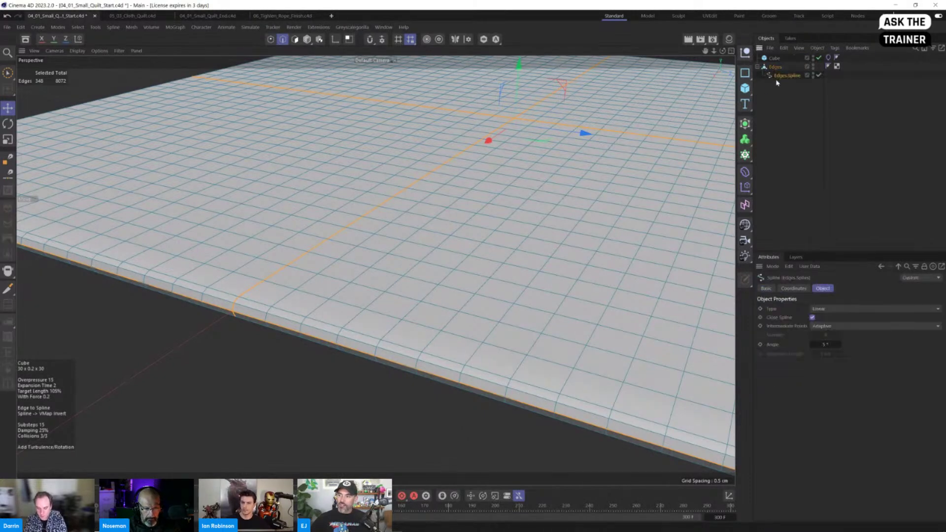
left_click_drag(777, 79, 765, 85)
left_click(770, 68)
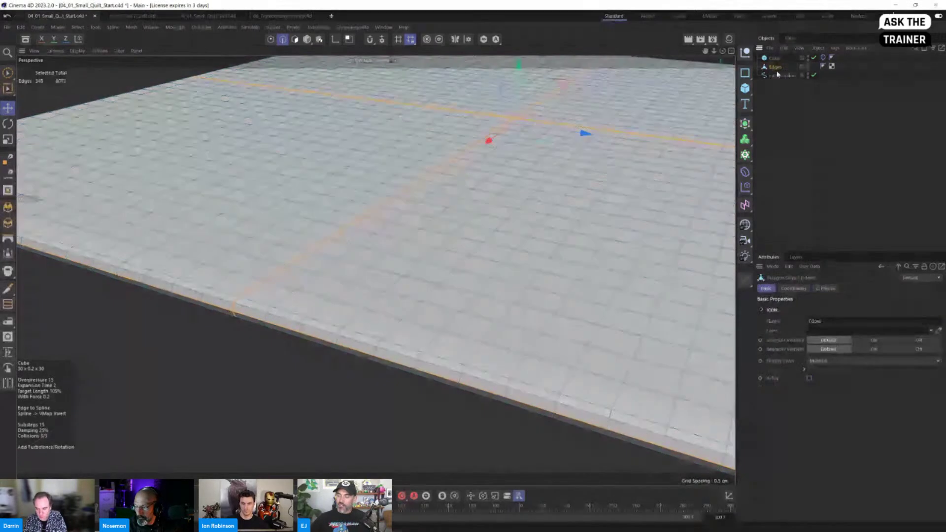
key("Delete")
left_click(307, 40)
right_click_drag(445, 180, 362, 203, "alt")
left_click_drag(362, 203, 302, 233, "alt")
left_click(781, 67)
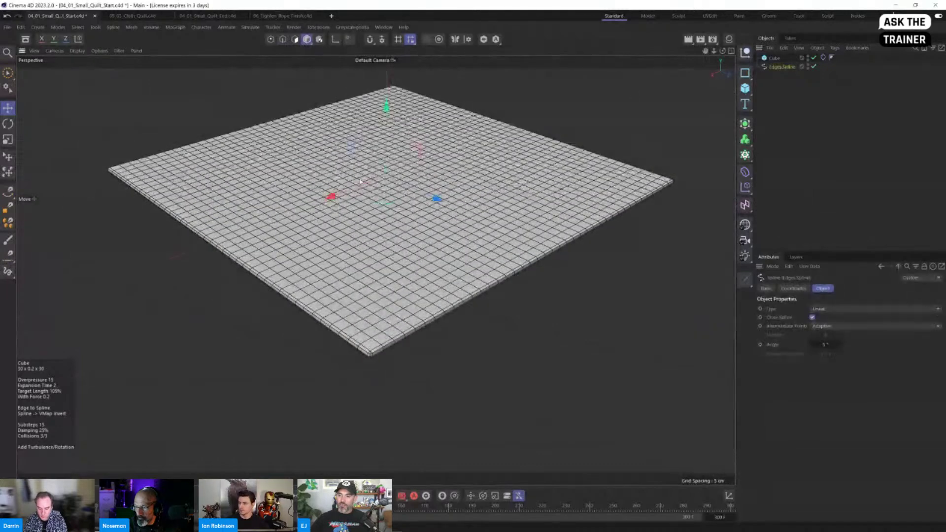
left_click_drag(360, 182, 400, 77, "alt")
left_click_drag(381, 141, 352, 215, "alt")
key("ctrl+z")
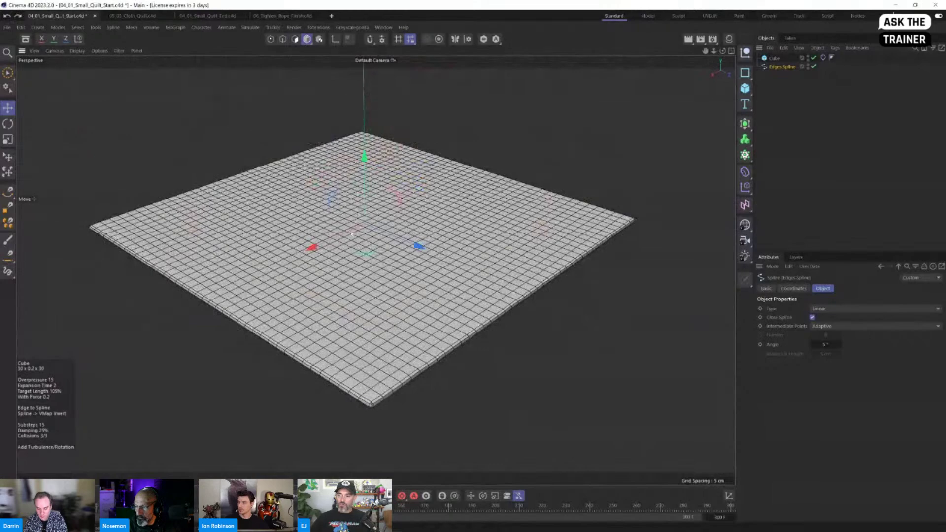
left_click_drag(386, 271, 419, 279, "alt")
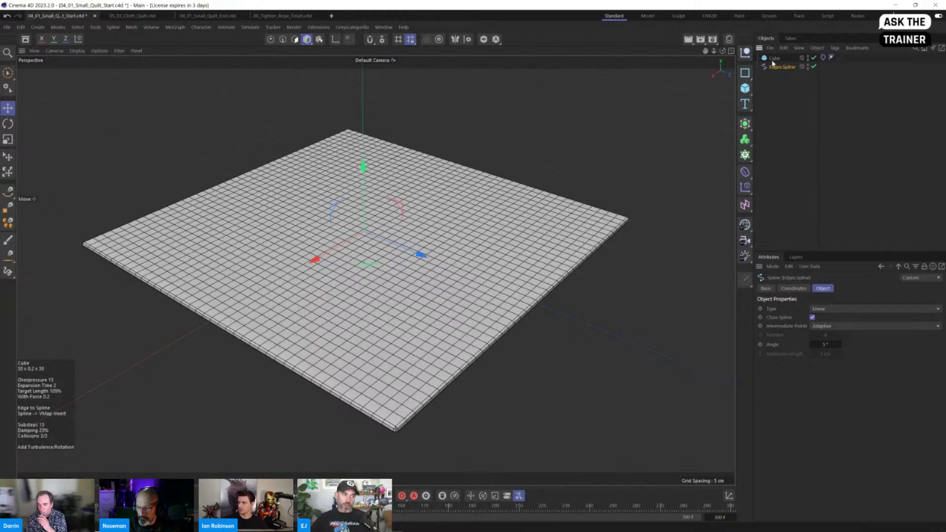
Review the cube's balloon tag settings, play the simulation to preview the inflation, and rewind to the start
left_click(774, 58)
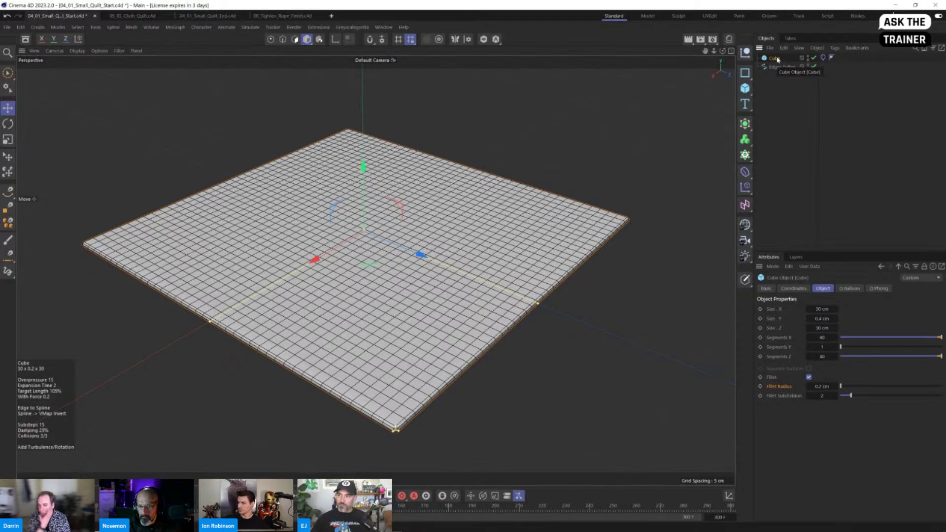
left_click(823, 58)
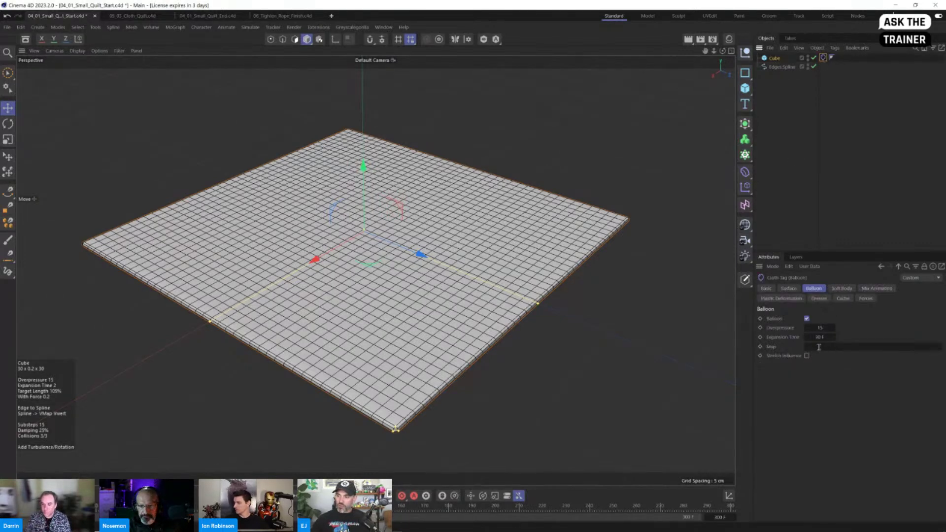
left_click(348, 496)
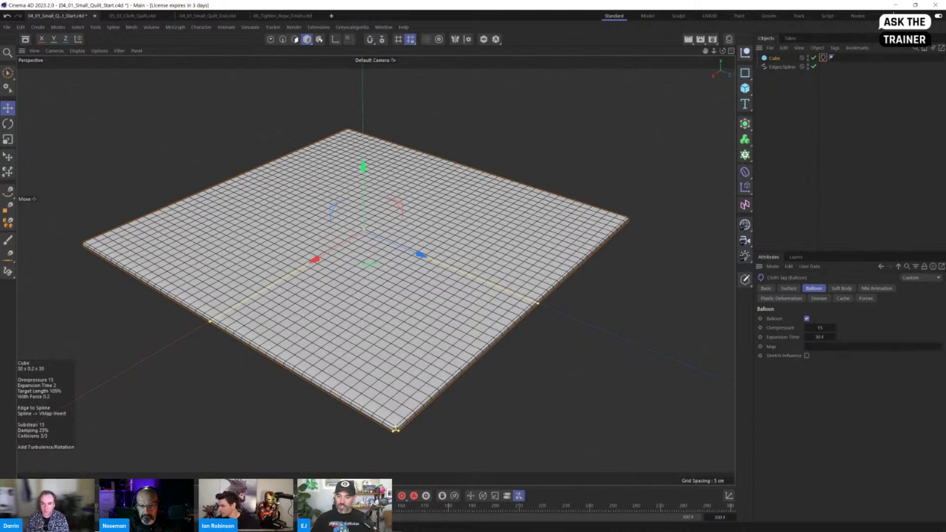
left_click(348, 495)
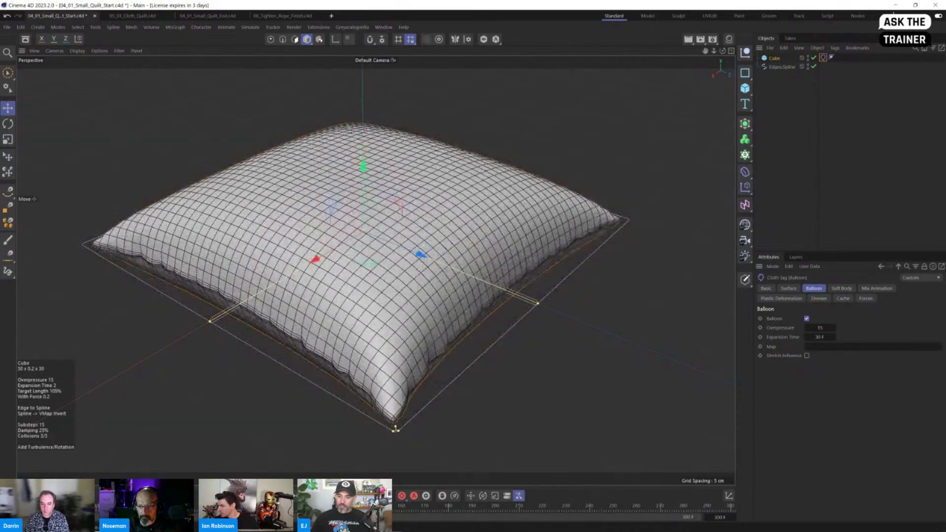
left_click(313, 496)
Add a Vertex Map tag to the cube
left_click(775, 59)
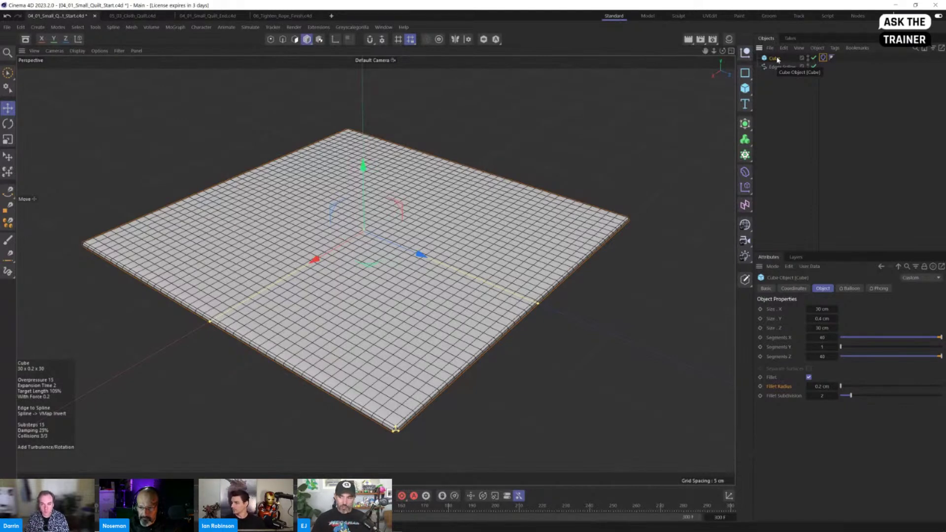
key("shift+c")
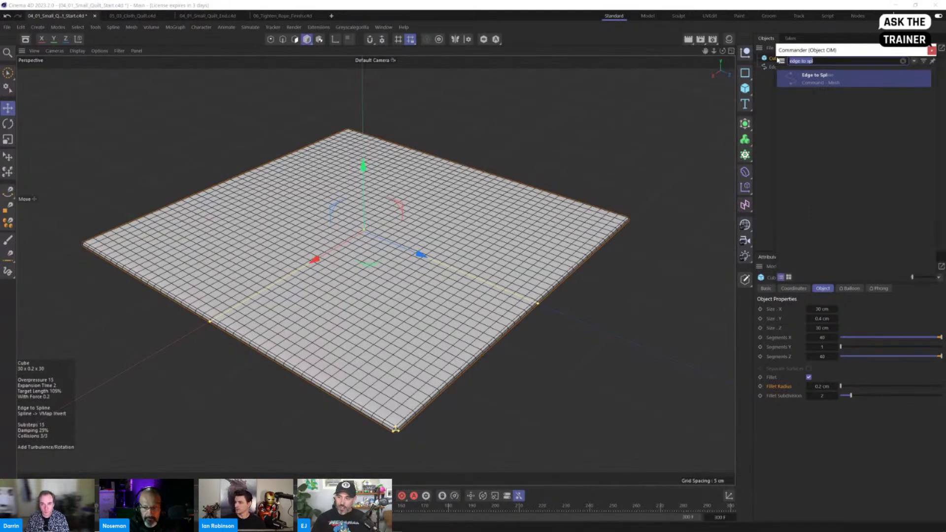
type("vertex ama")
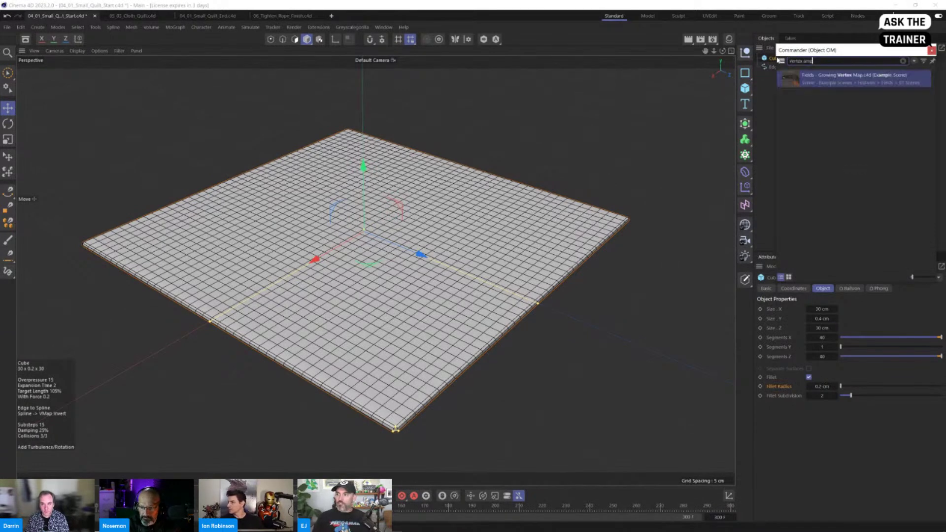
key("BackSpace")
key("BackSpace")
key("BackSpace")
type("map")
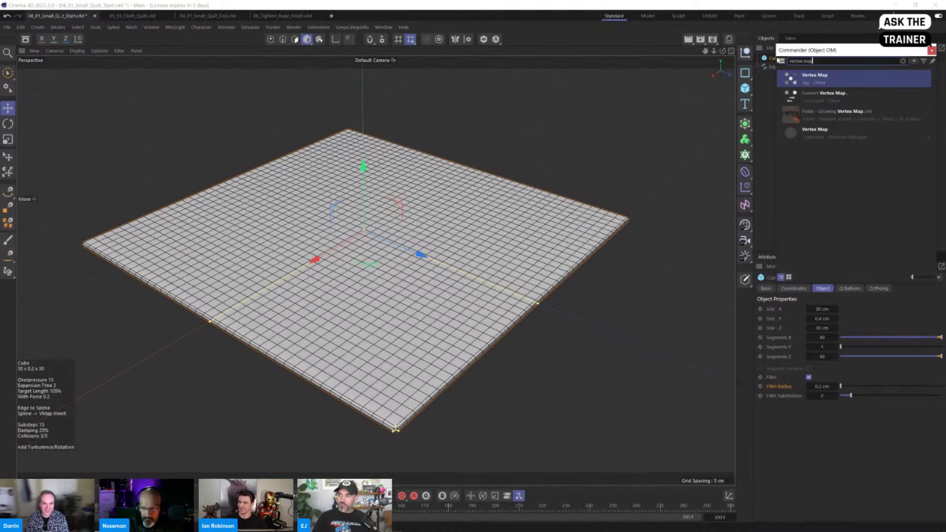
key("Return")
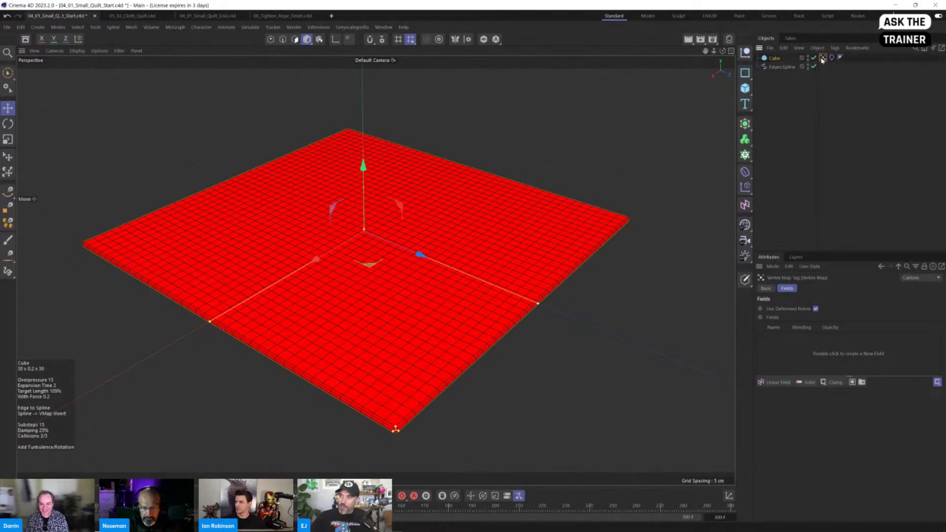
Turn the vertex map's Use Fields option off and back on
left_click(766, 288)
left_click(788, 289)
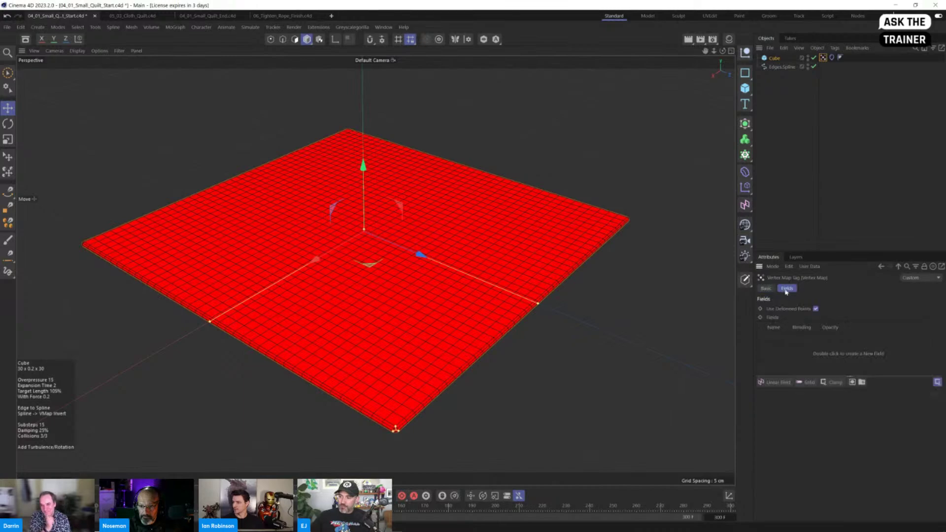
left_click(771, 290)
left_click(777, 359)
left_click(808, 357)
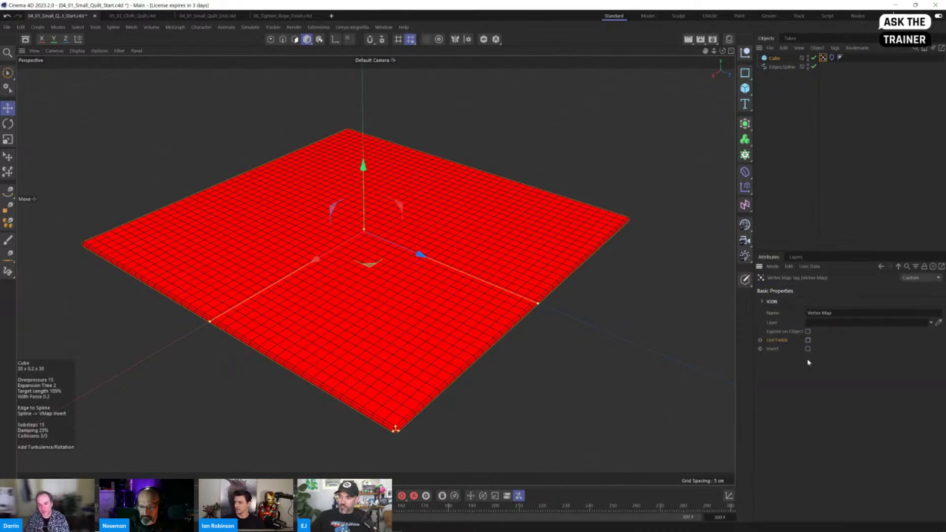
left_click(807, 340)
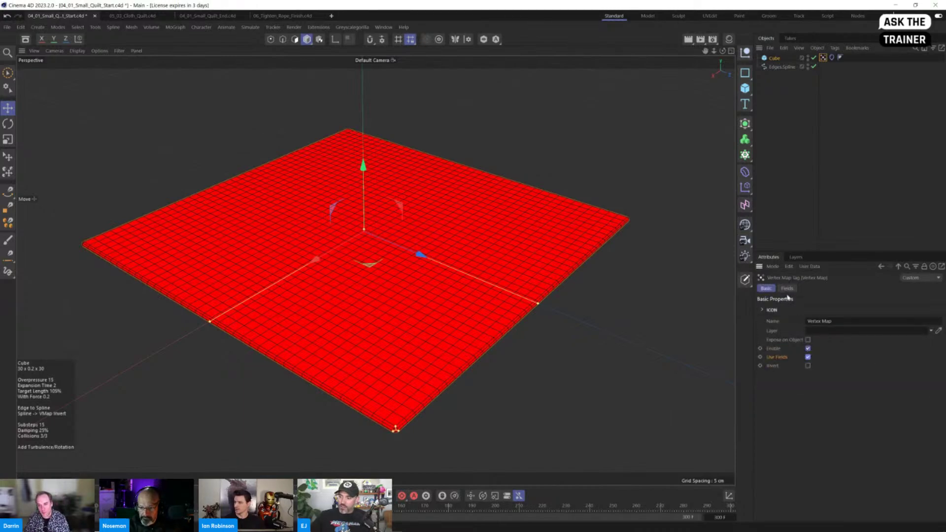
Add the Edges.Spline object to the vertex map's fields and set its distance mode to Radius
left_click(787, 289)
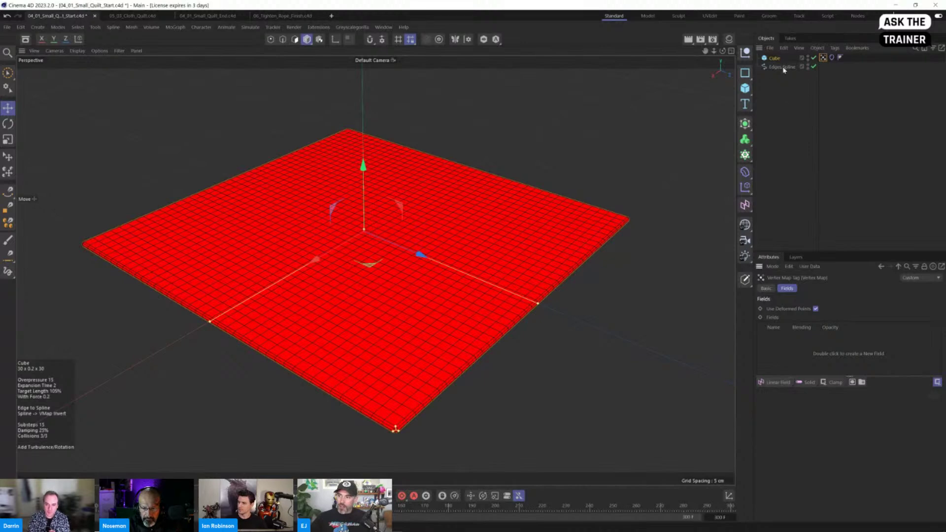
mouse_move(784, 67)
left_mouse_down()
mouse_move(820, 172)
mouse_move(791, 345)
left_mouse_up()
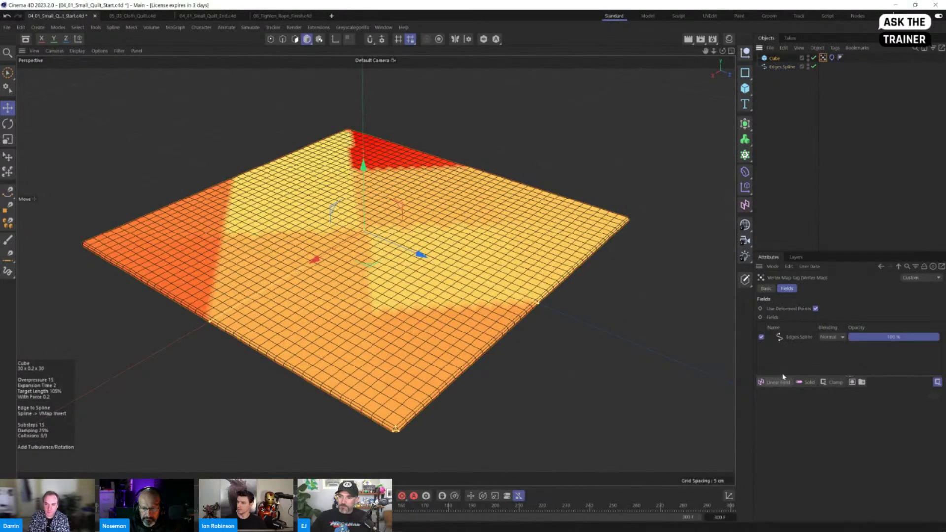
left_click(794, 337)
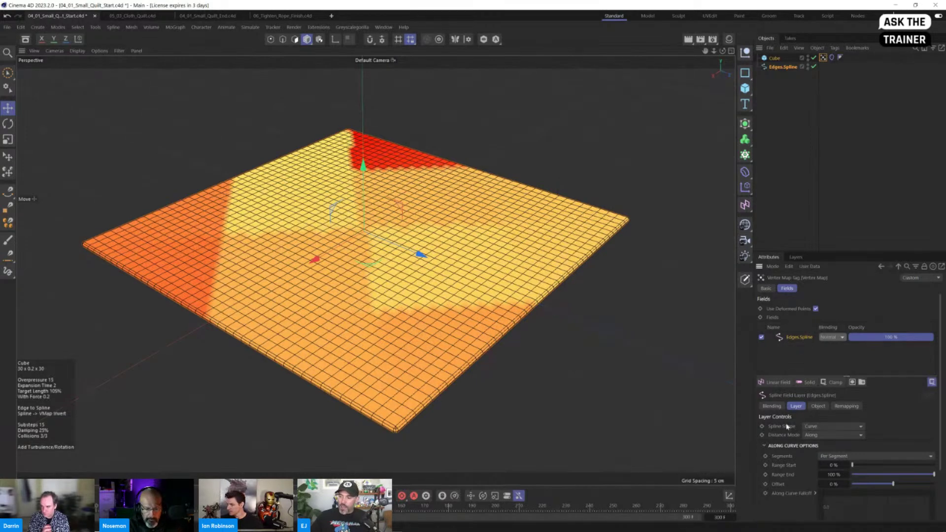
left_click(821, 435)
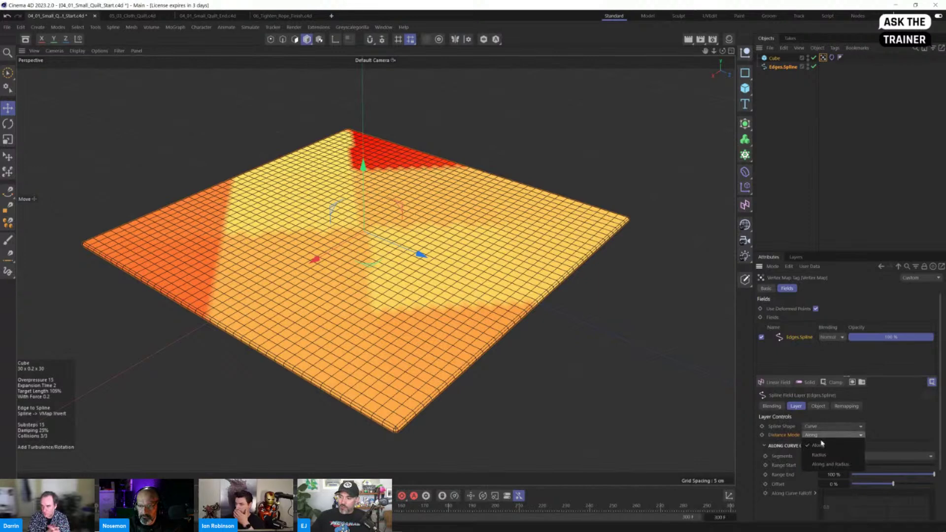
left_click(821, 456)
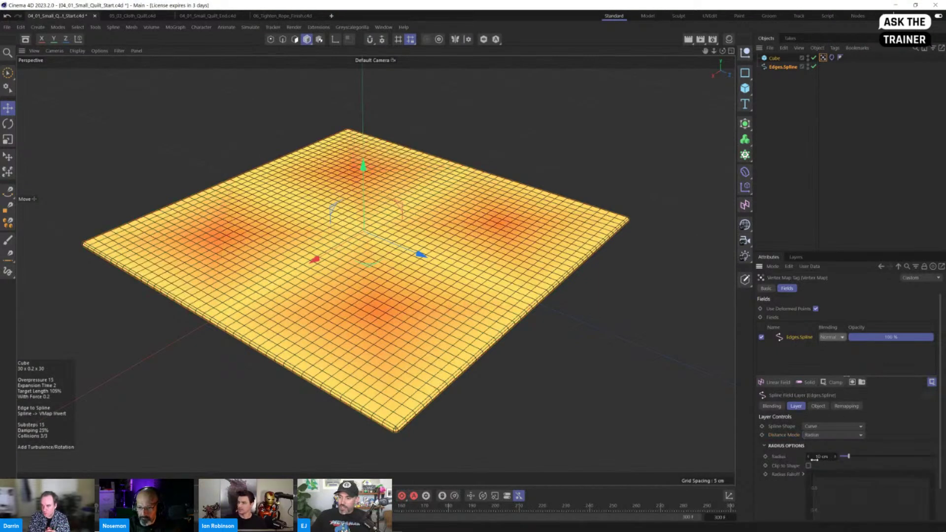
Try a radius of 1 cm for the spline field layer
left_click_drag(815, 459, 812, 458)
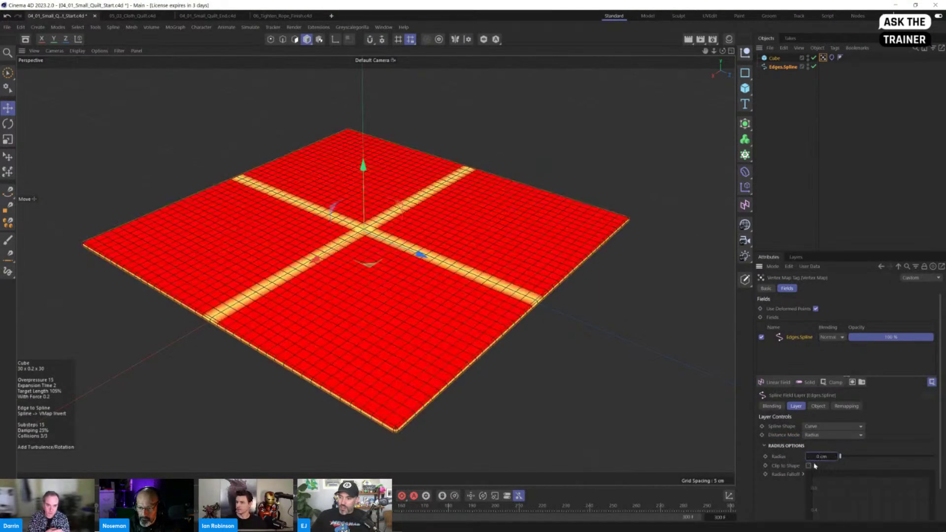
left_click(825, 457)
type("1")
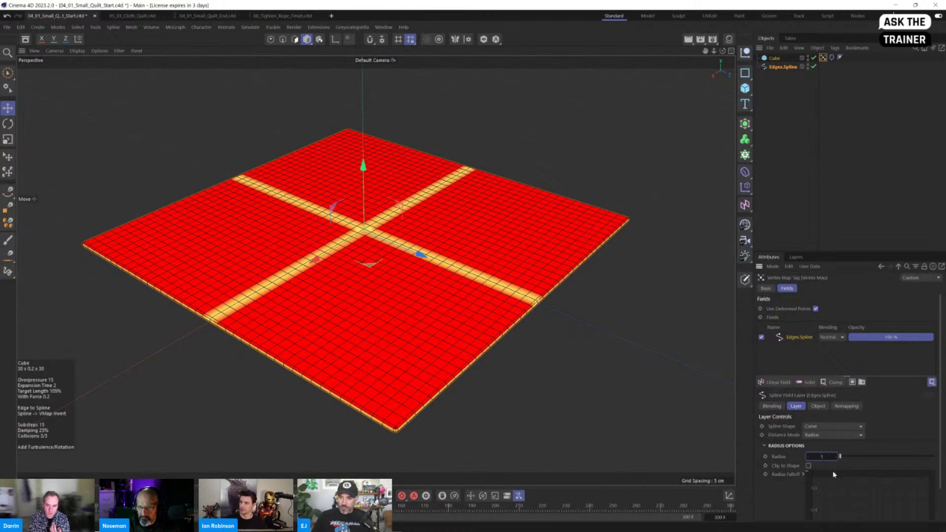
key("Return")
Set the spline field layer's radius to 0.2 cm
left_click(821, 456)
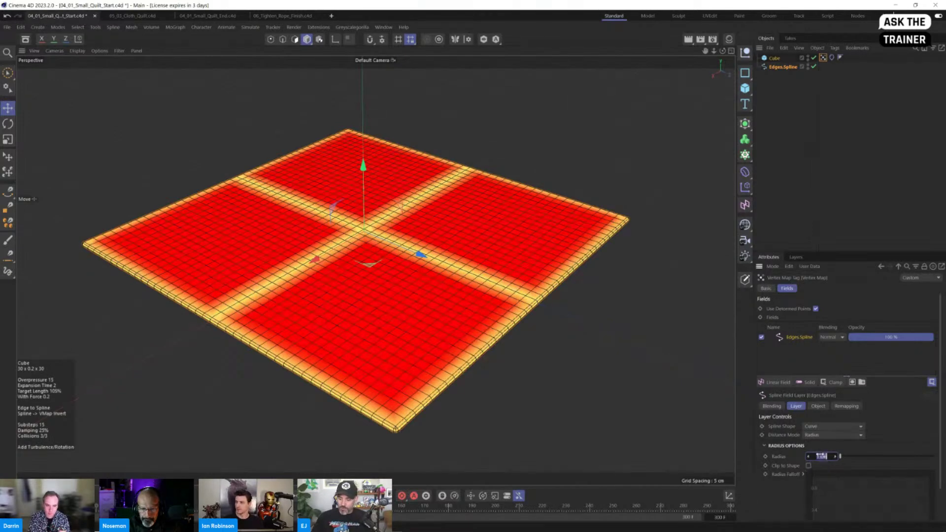
type("0.2")
key("Return")
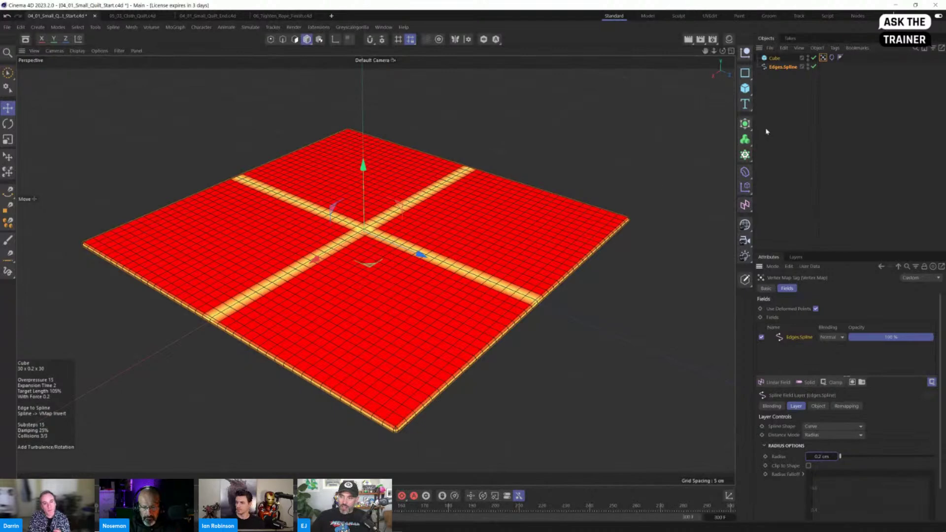
Try moving the Edges.Spline object away from the cube's centre and undo the move
left_click(782, 66)
left_click_drag(378, 225, 287, 274)
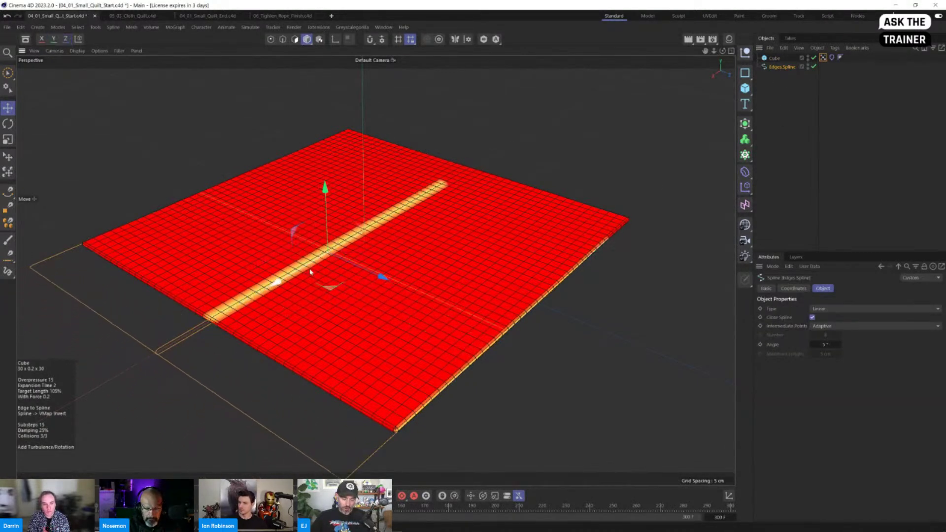
key("ctrl+z")
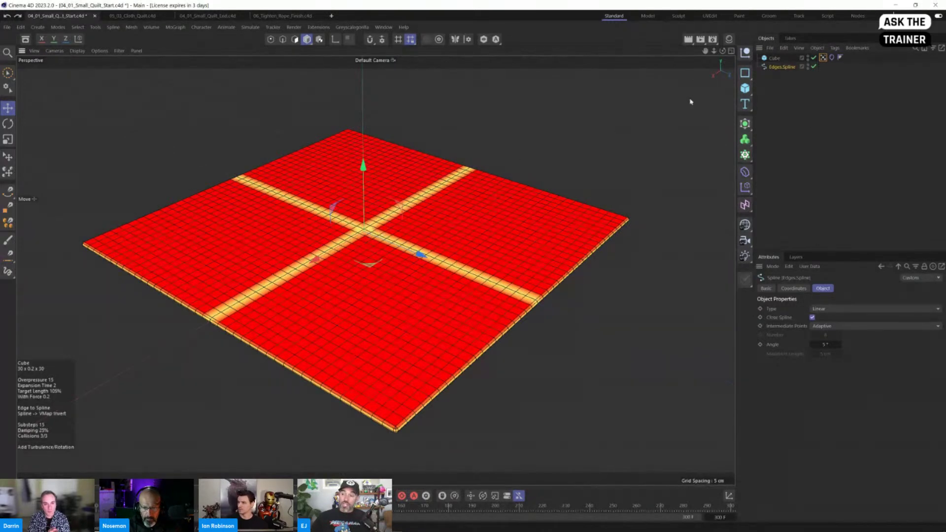
Assign the vertex map to the Map of the cube's Balloon cloth tag, test the simulation and rewind it
left_click(776, 58)
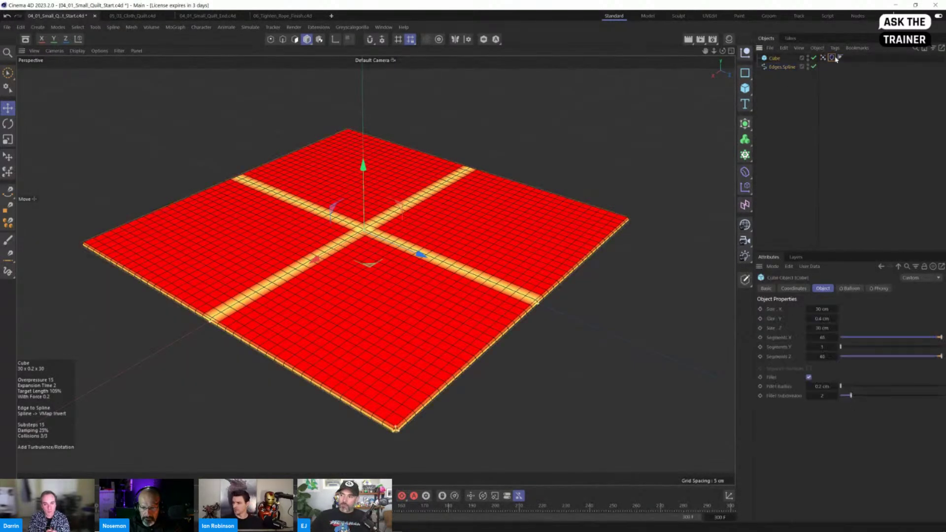
left_click(831, 58)
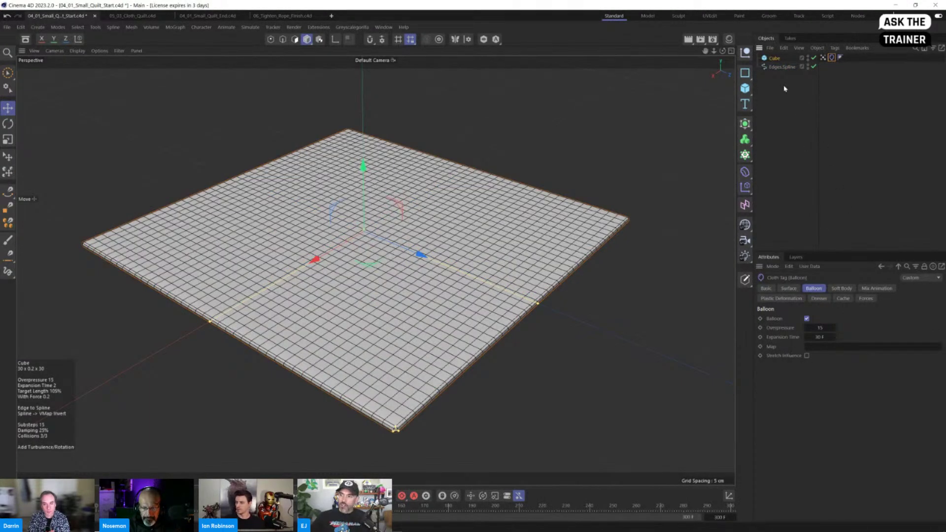
left_click(823, 58)
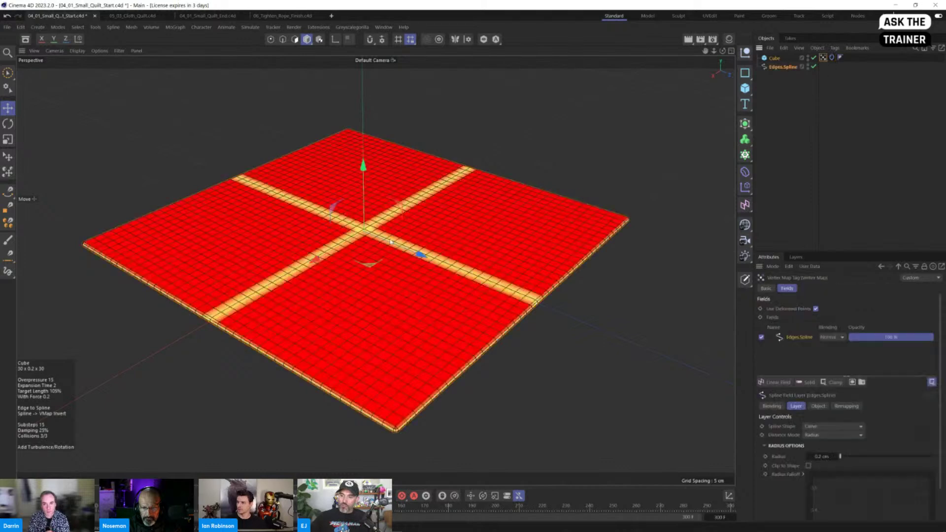
left_click(832, 58)
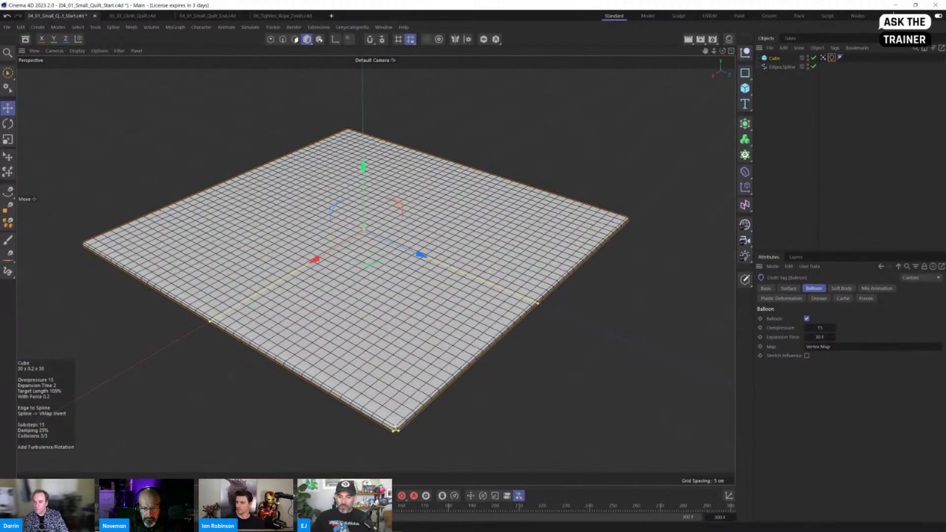
left_click(304, 495)
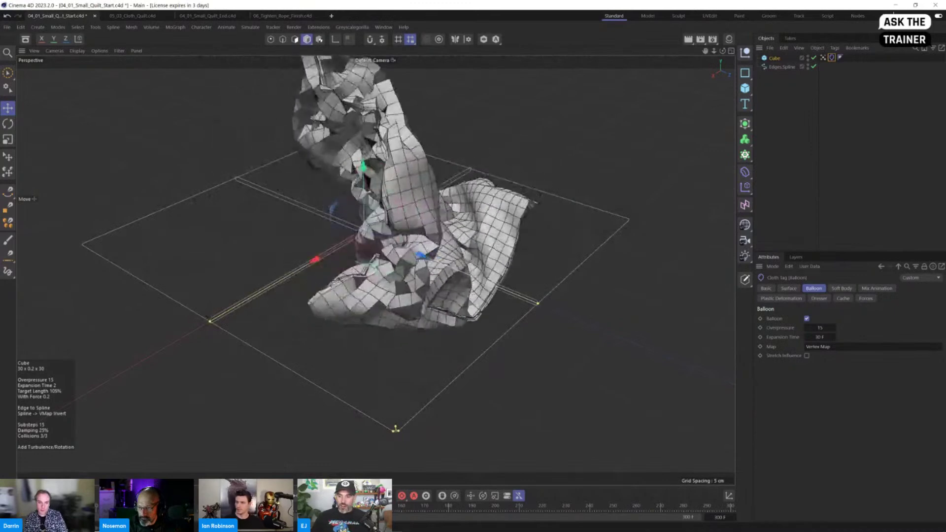
left_click(283, 496)
Enable Invert on the cube's vertex map
left_click(823, 58)
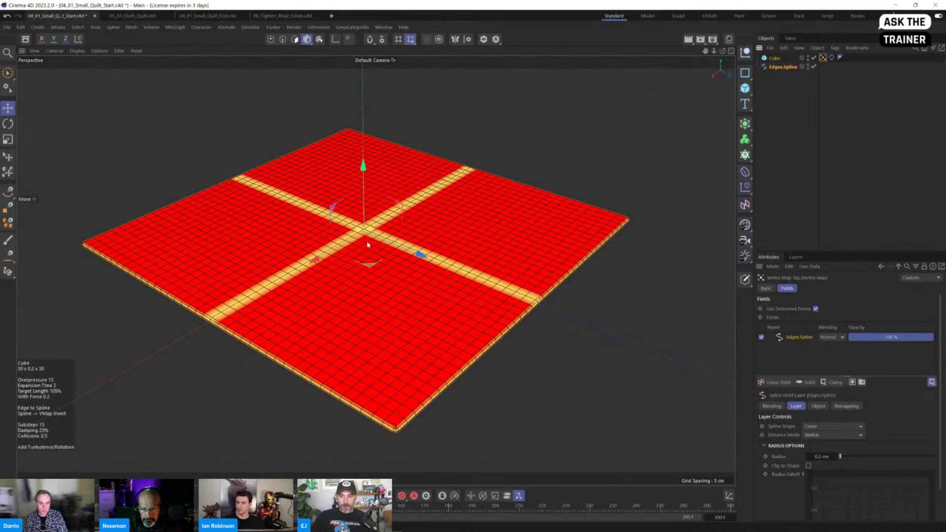
left_click(823, 59)
left_click(770, 288)
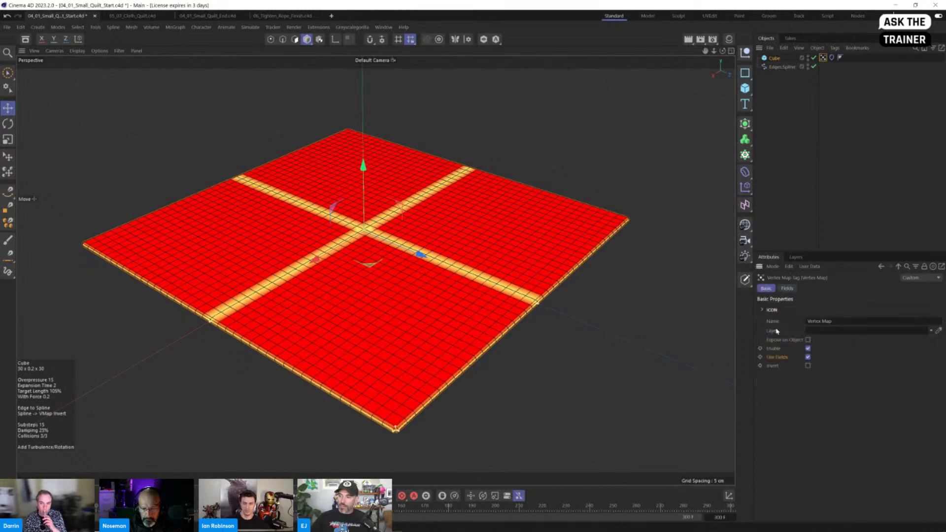
left_click(808, 366)
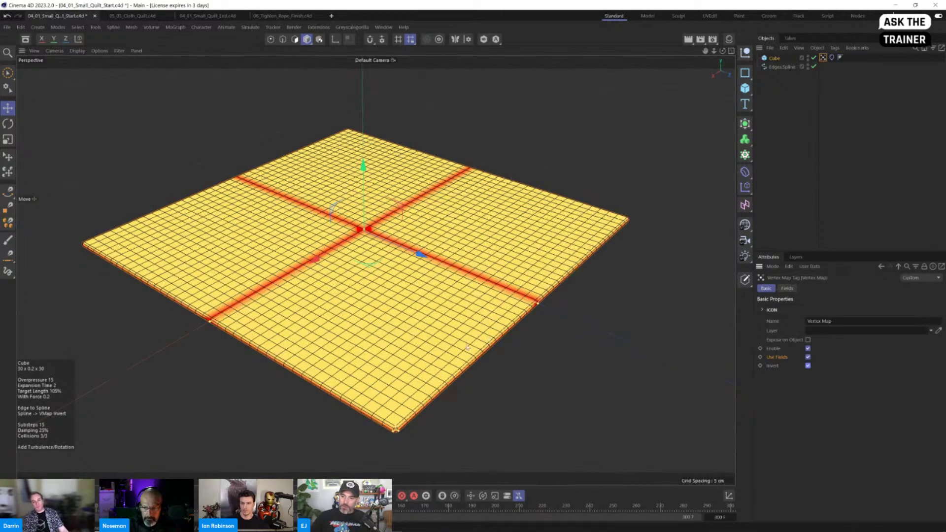
mouse_move(399, 344)
left_mouse_down("alt")
mouse_move(390, 327)
mouse_move(393, 344)
left_mouse_up("alt")
left_click_drag(479, 318, 422, 226, "alt")
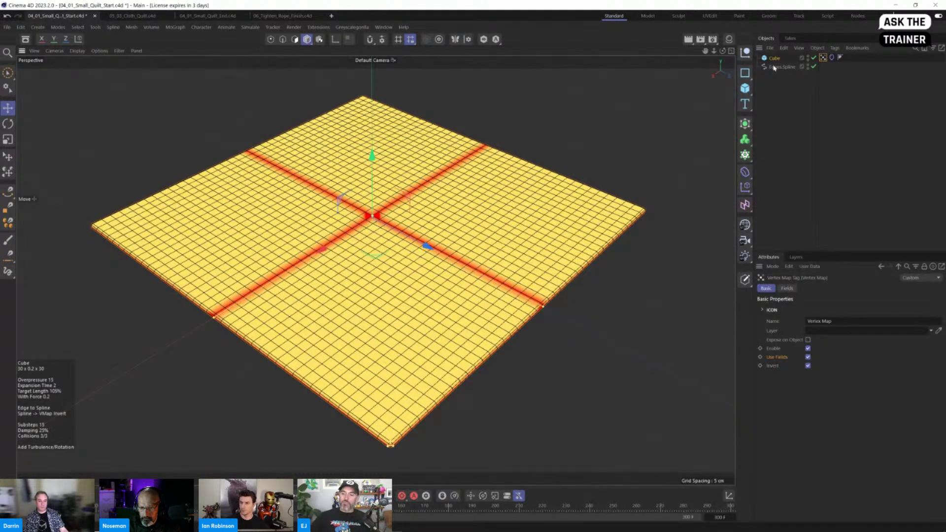
Test the balloon simulation with the inverted vertex map and rewind to the first frame
left_click(832, 57)
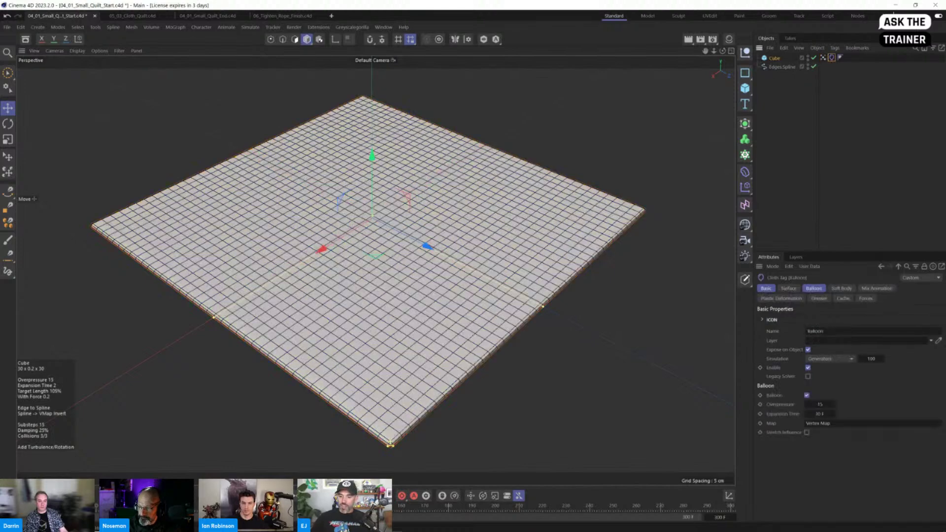
key("F8")
left_click(784, 218)
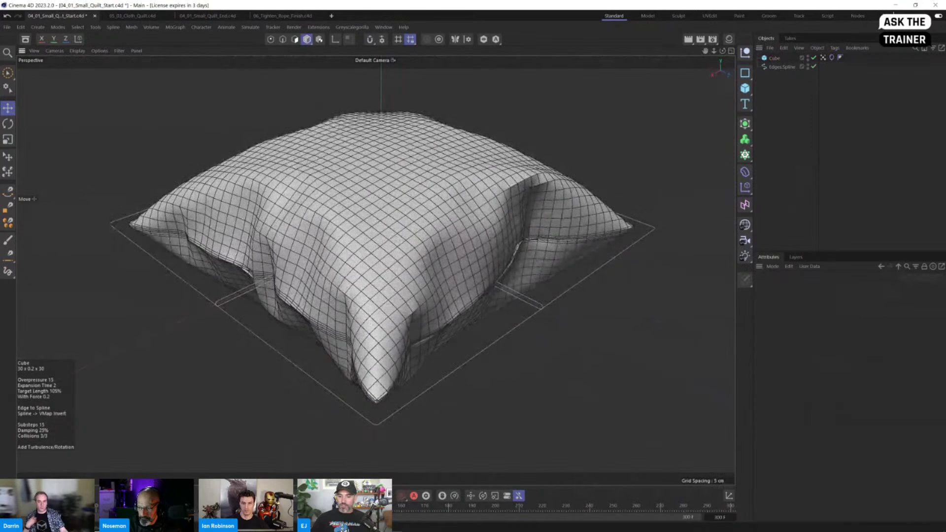
key("shift+f")
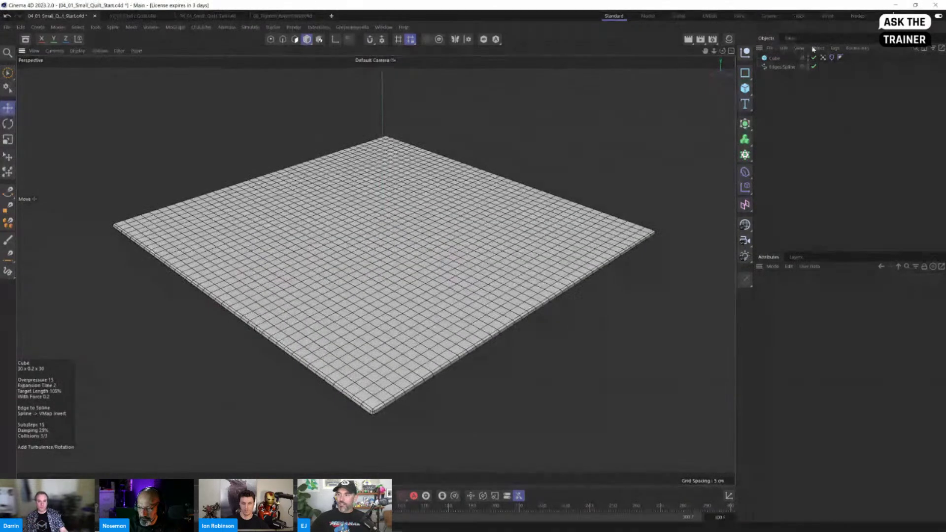
Replay the simulation with the vertex map displayed on the cube and rewind to the start
left_click(832, 58)
left_click(823, 58)
left_click(774, 57)
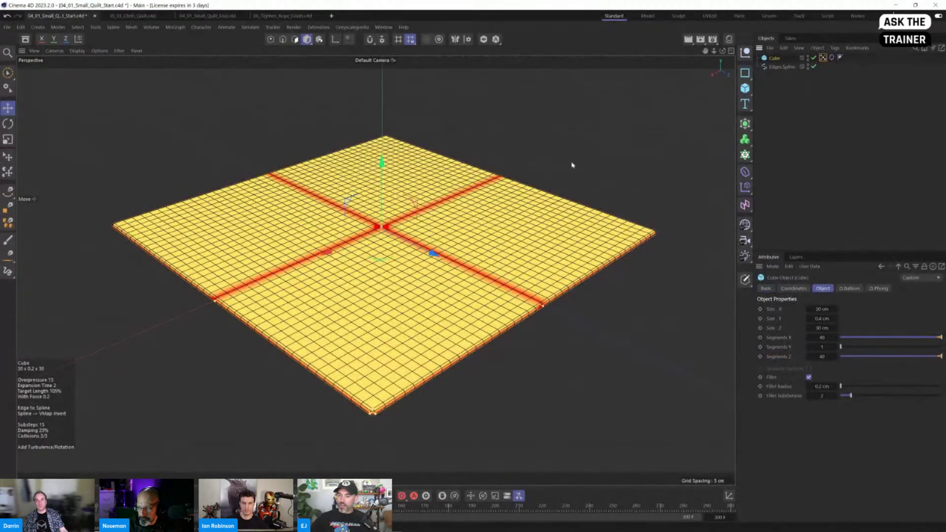
key("F8")
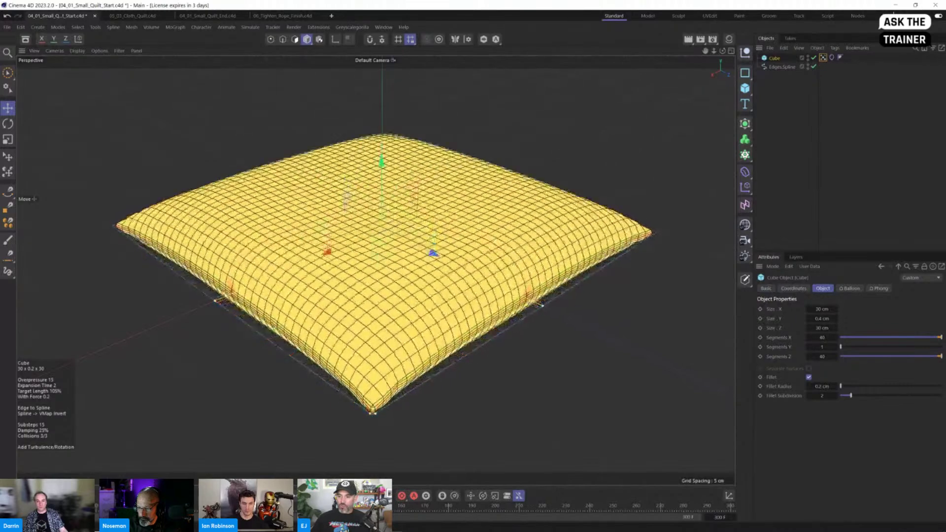
key("F8")
key("shift+f")
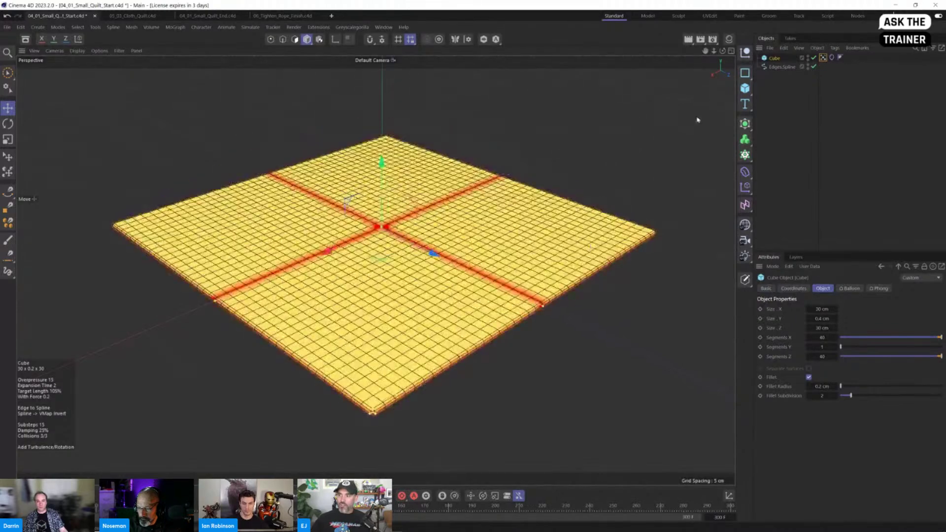
Turn off Use Deformed Points in the vertex map's fields, test the simulation and rewind it
left_click(832, 58)
left_click(823, 58)
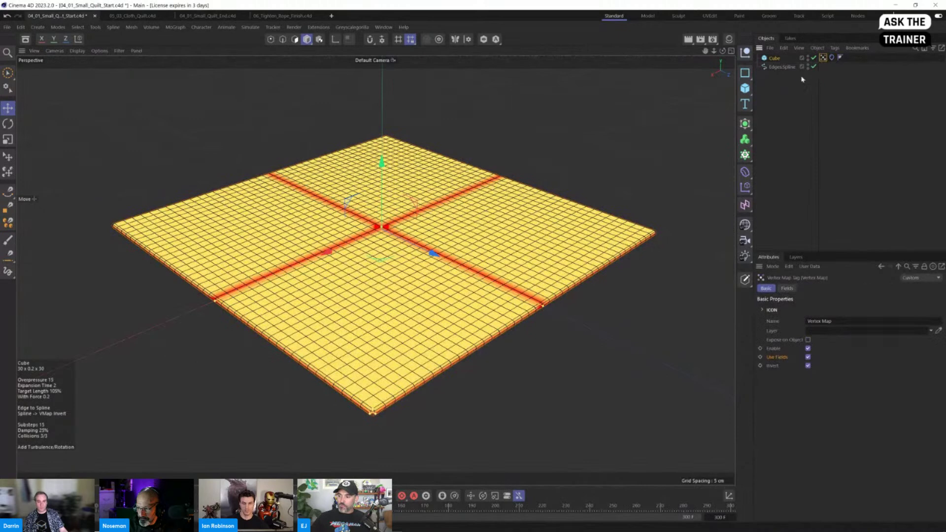
left_click(787, 288)
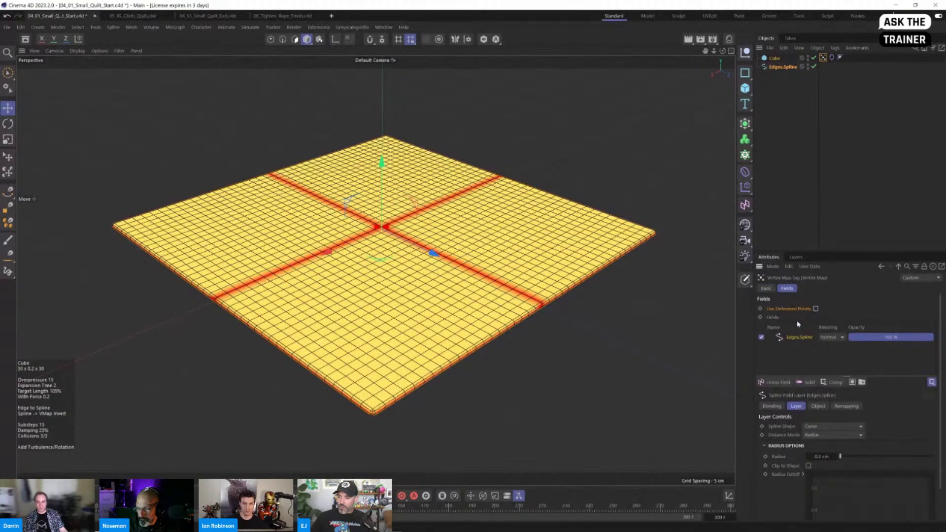
key("F8")
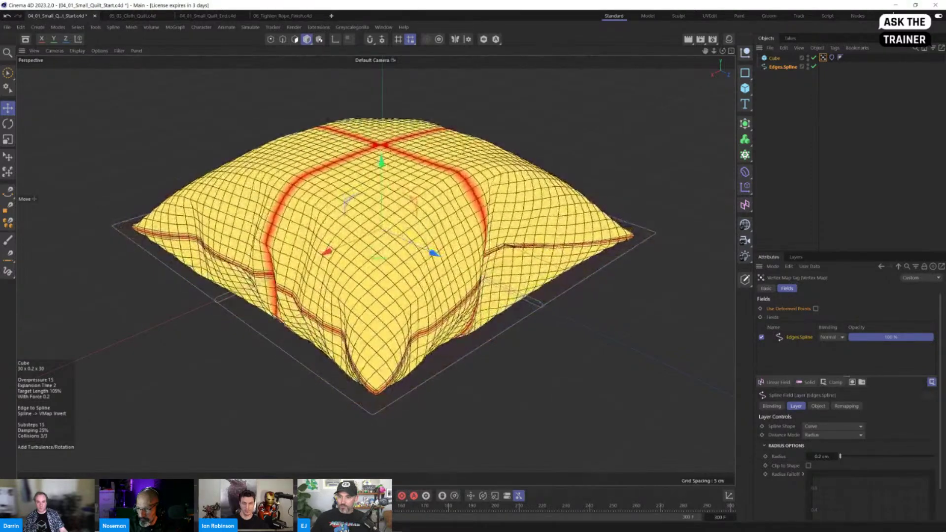
left_click_drag(316, 429, 322, 428, "alt")
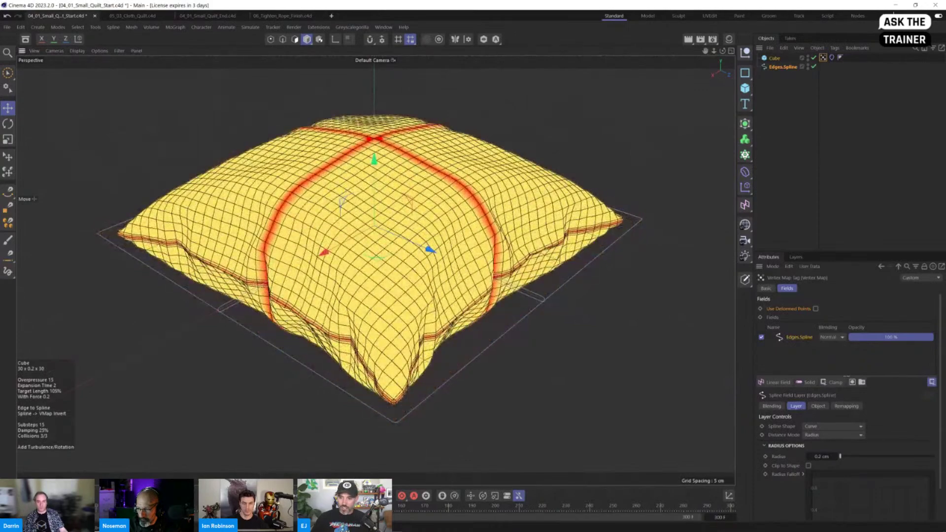
key("shift+f")
Enable With Force in the Balloon tag's Mix Animation settings and assign the vertex map as its Map
left_click(822, 70)
left_click(823, 59)
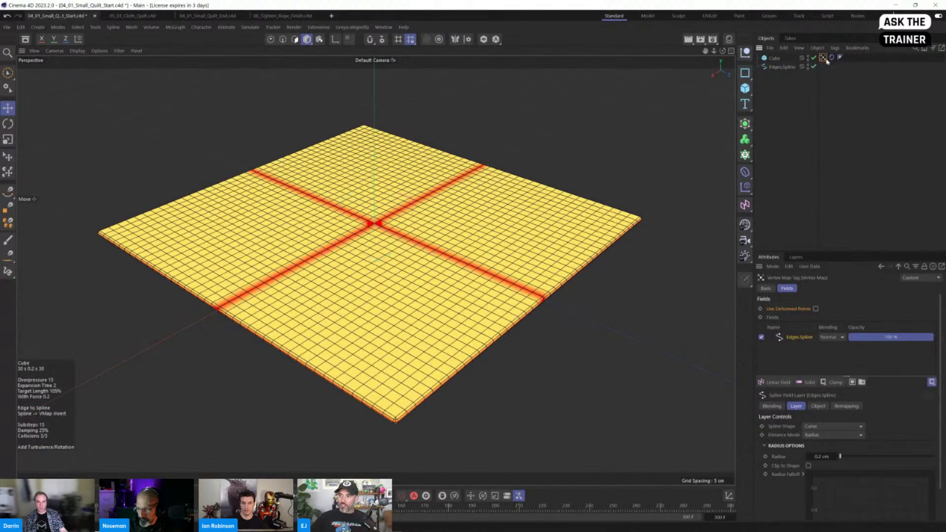
left_click(832, 58)
left_click(823, 59)
left_click(832, 58)
left_click(831, 58)
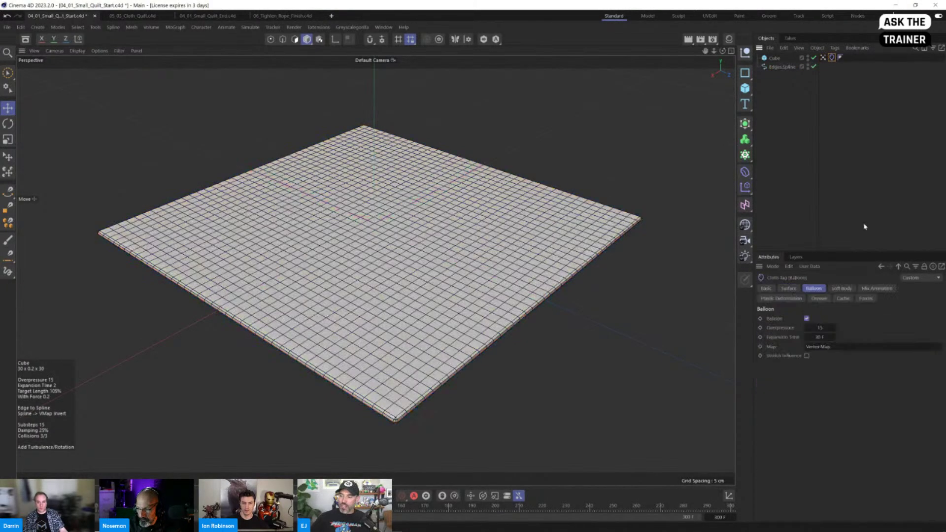
left_click(788, 288)
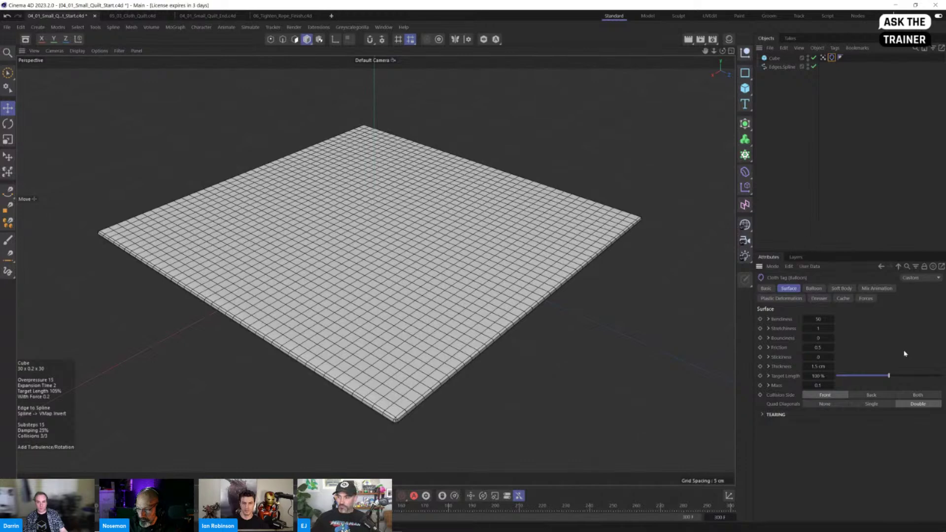
left_click(876, 289)
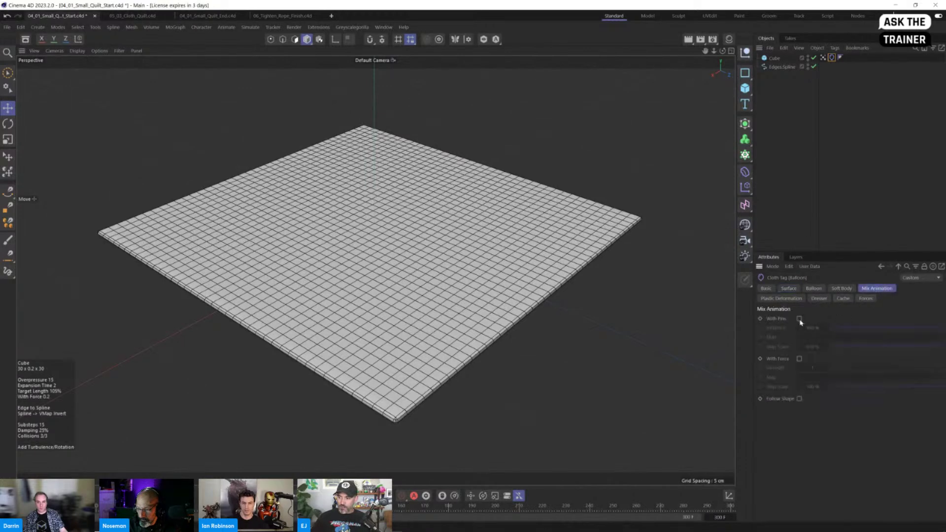
left_click(799, 359)
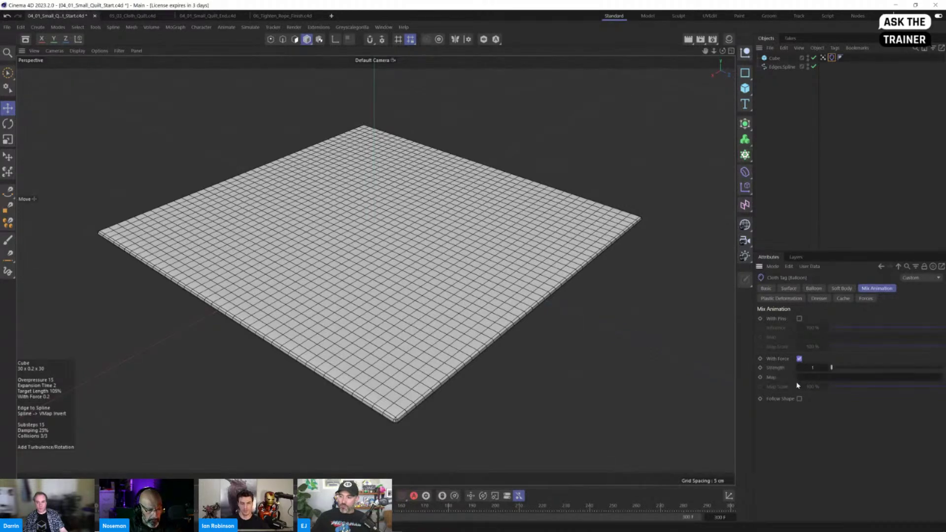
left_click_drag(823, 57, 833, 378)
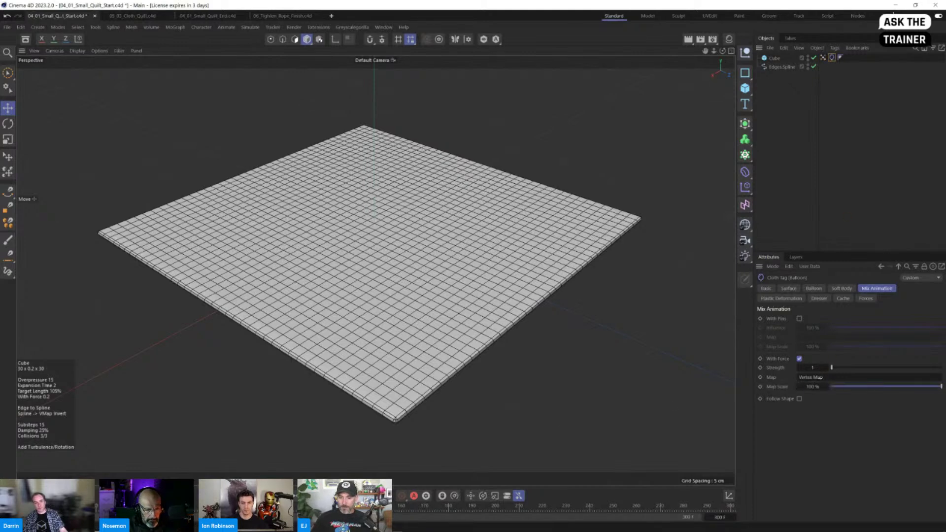
Play the simulation and raise the With Force strength to 23.7 while examining the quilt's seams
left_click(349, 496)
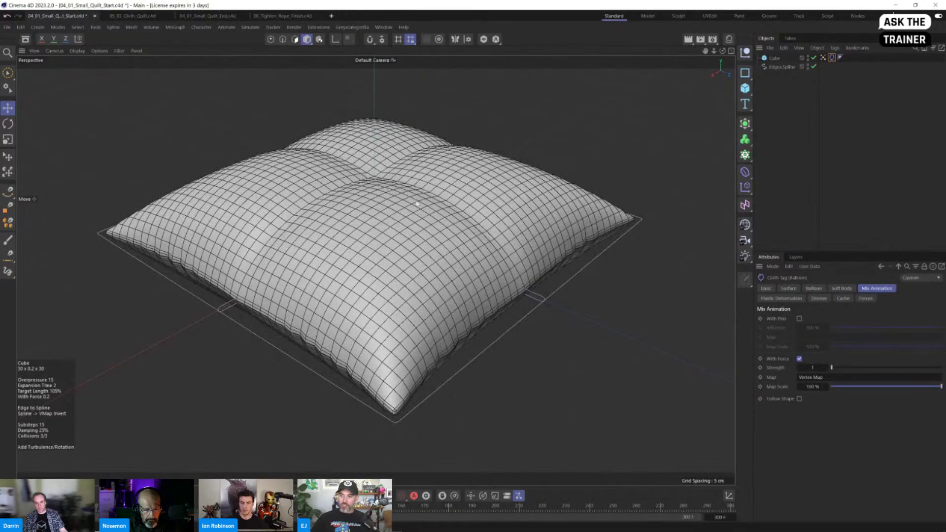
left_click_drag(831, 367, 856, 367)
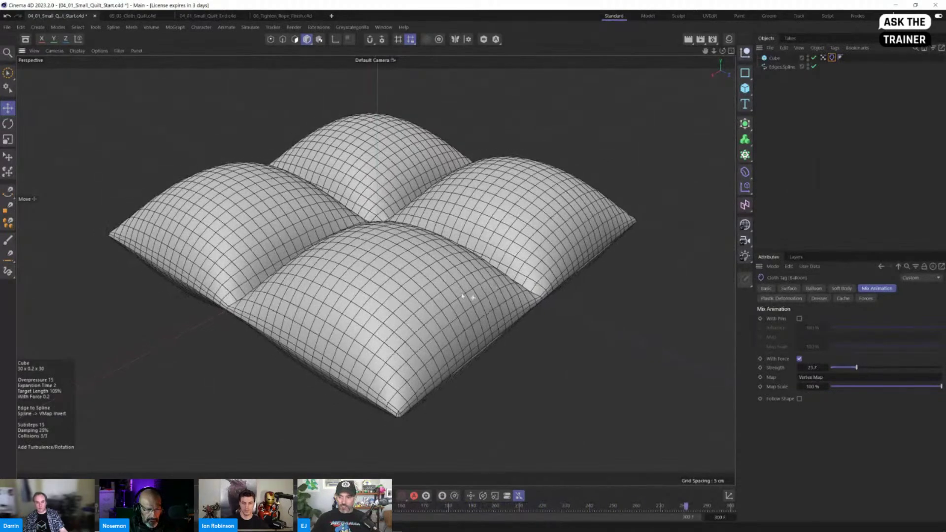
left_click_drag(487, 302, 510, 306, "alt")
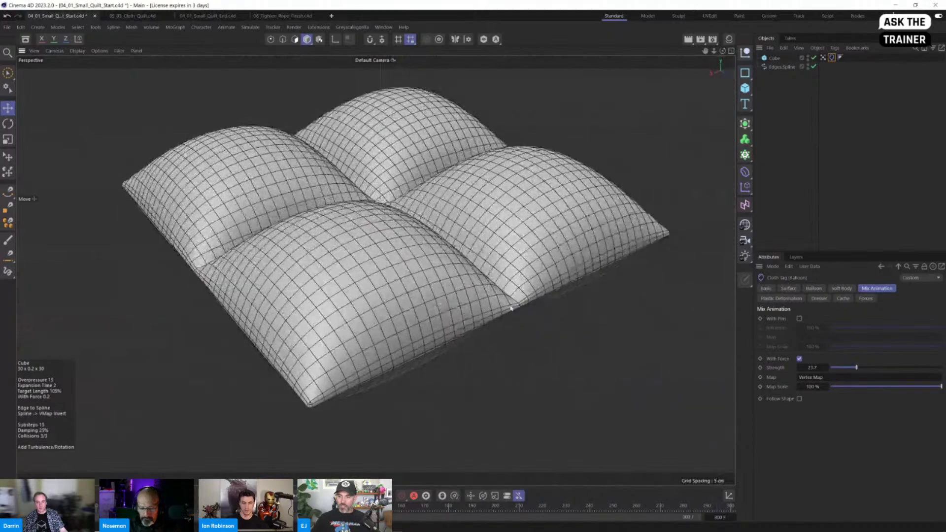
left_click(850, 369)
mouse_move(849, 373)
left_mouse_down()
mouse_move(836, 371)
mouse_move(856, 371)
left_mouse_up()
left_click_drag(378, 306, 412, 325, "alt")
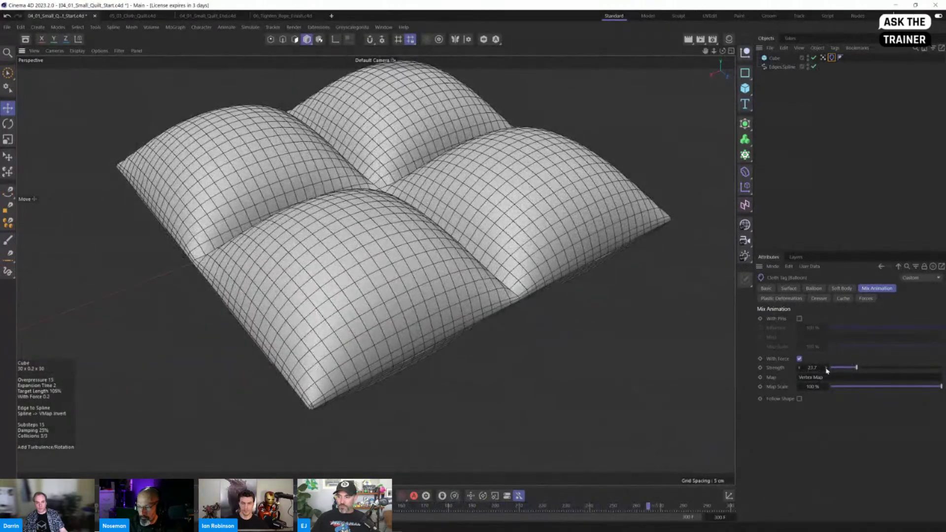
Turn off With Force on the Balloon tag and rewind the simulation to the start
left_click(799, 359)
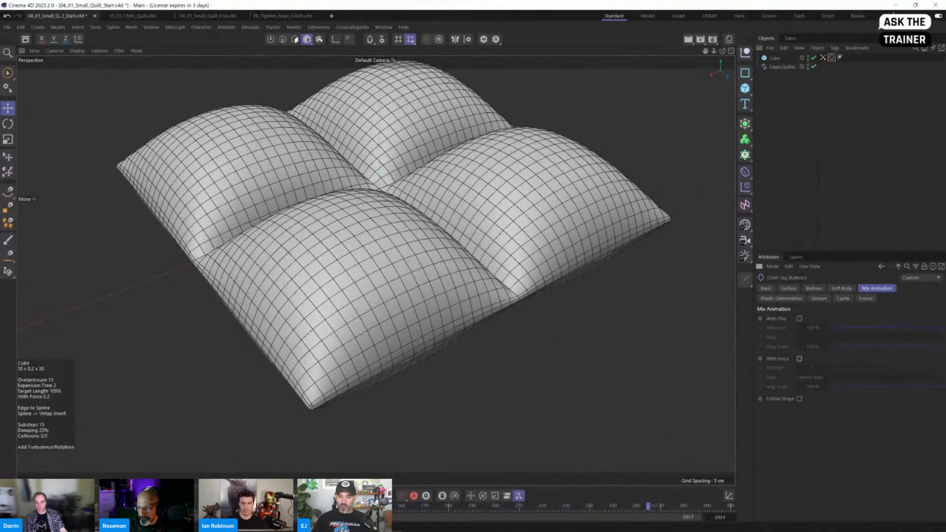
key("shift+f")
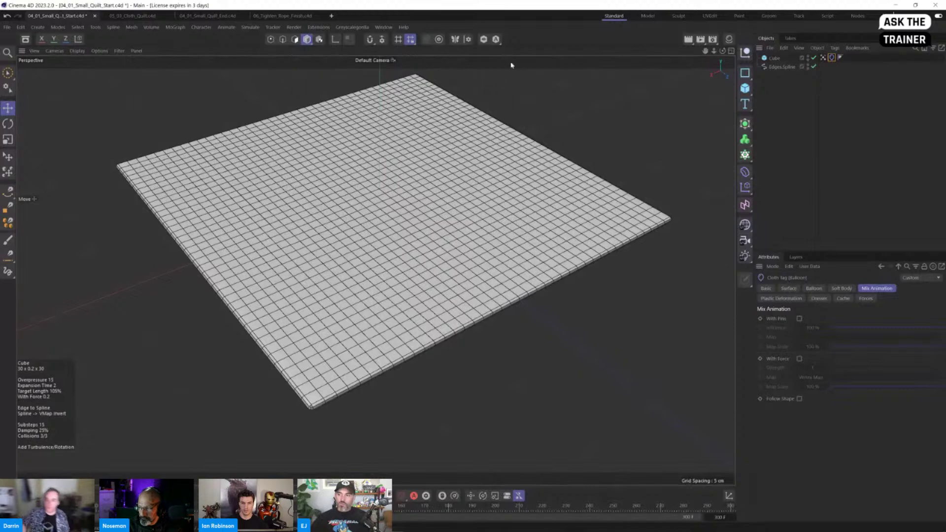
Add a Rope simulation tag to the Edges.Spline object
left_click(823, 58)
left_click(768, 86)
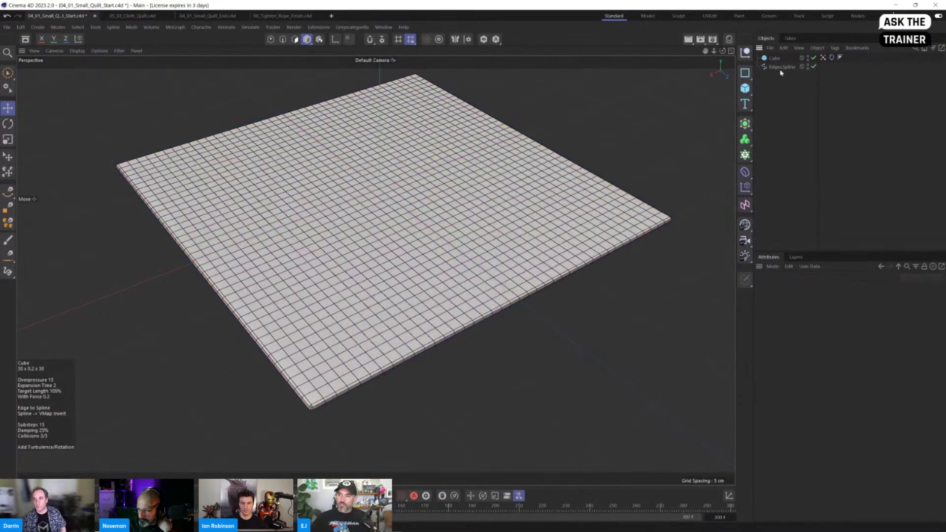
left_click(782, 67)
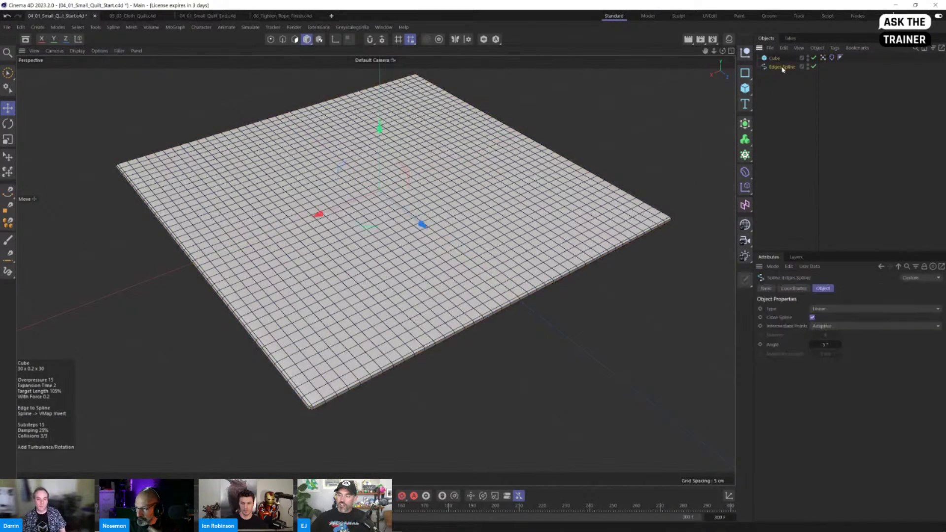
double_click(782, 68)
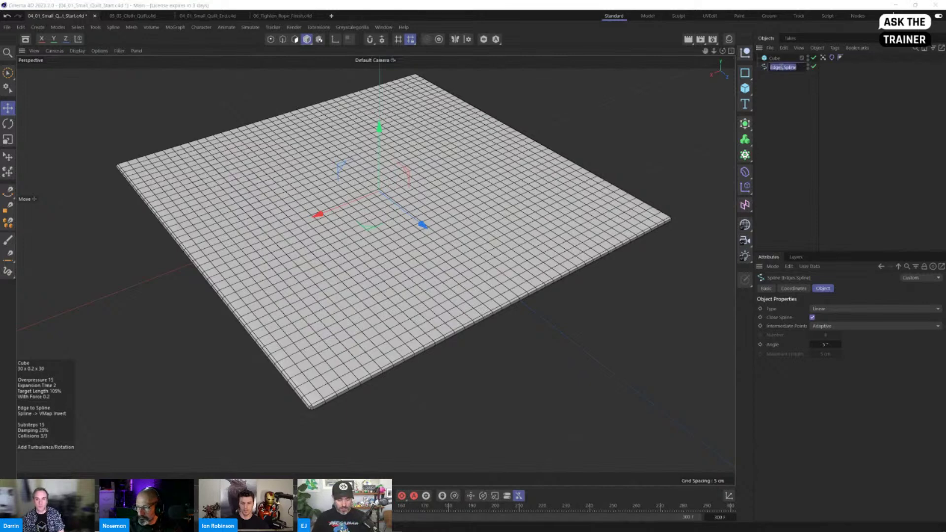
key("Return")
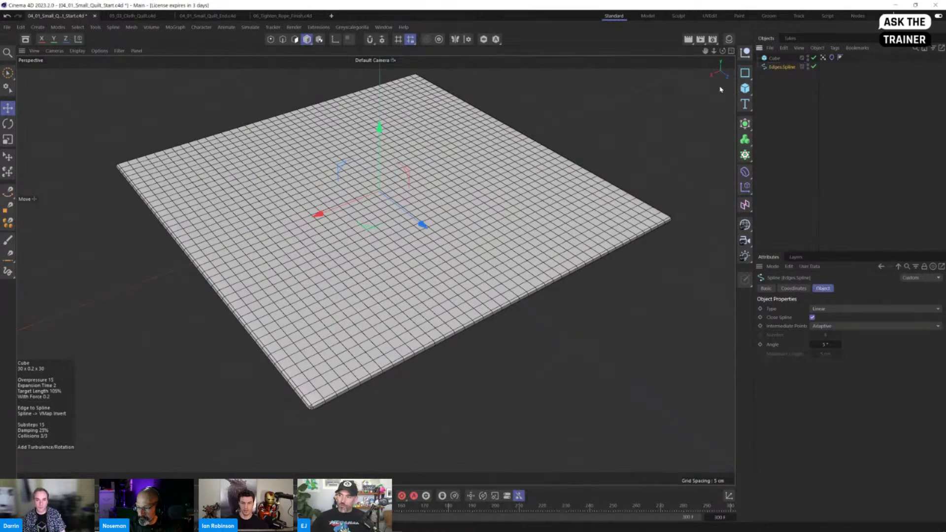
right_click(777, 69)
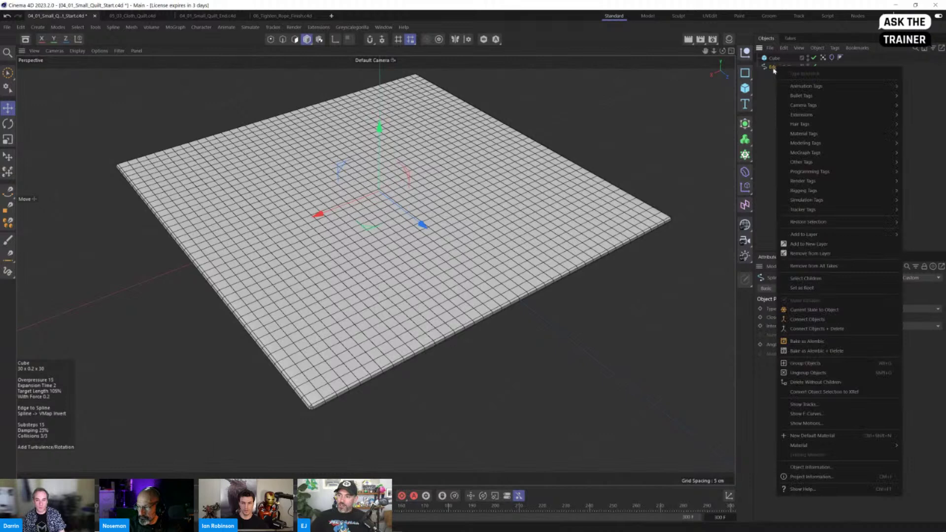
mouse_move(797, 200)
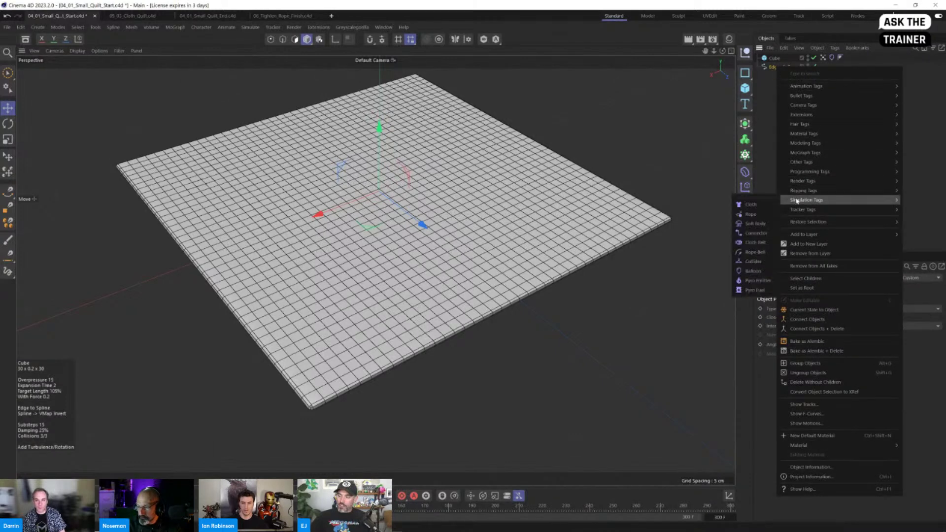
left_click(750, 214)
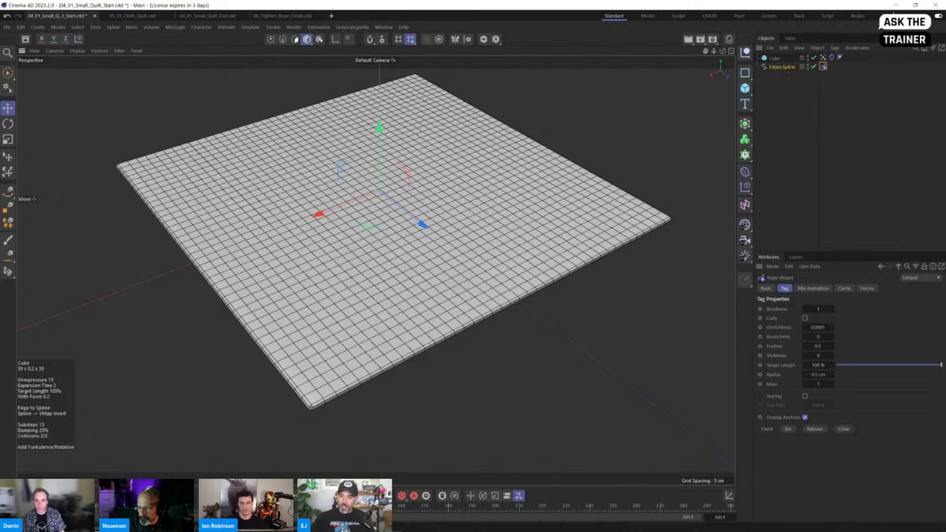
Play the simulation with the rope spline active and examine the inflating quilt from several angles
left_click_drag(314, 437, 316, 411, "alt")
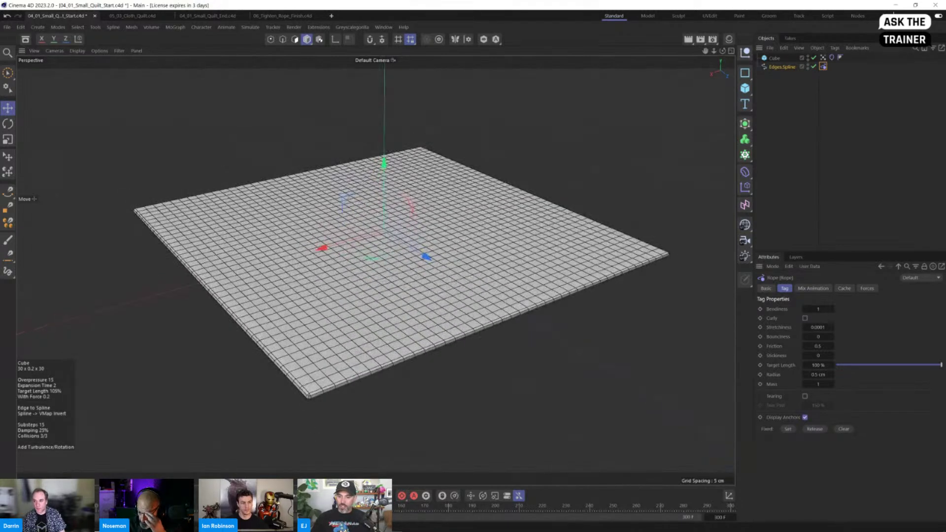
key("F8")
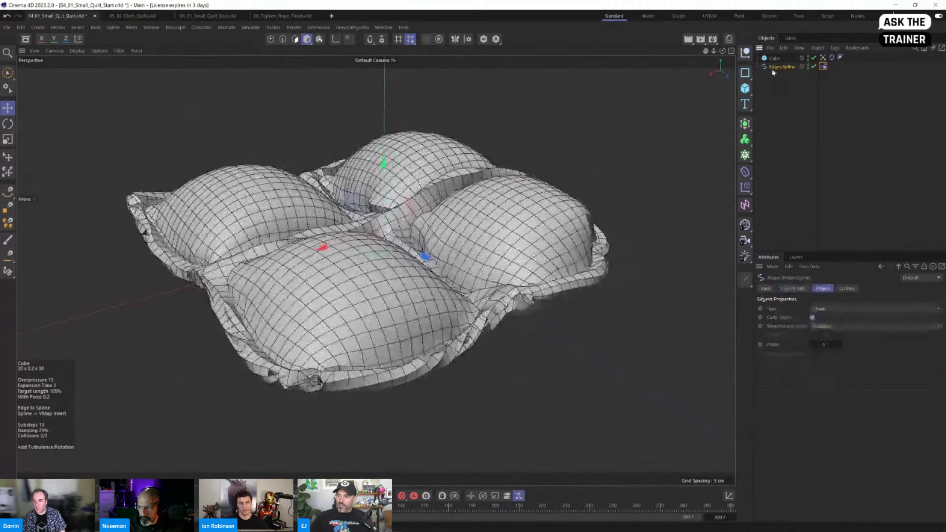
left_click(120, 50)
left_click(136, 51)
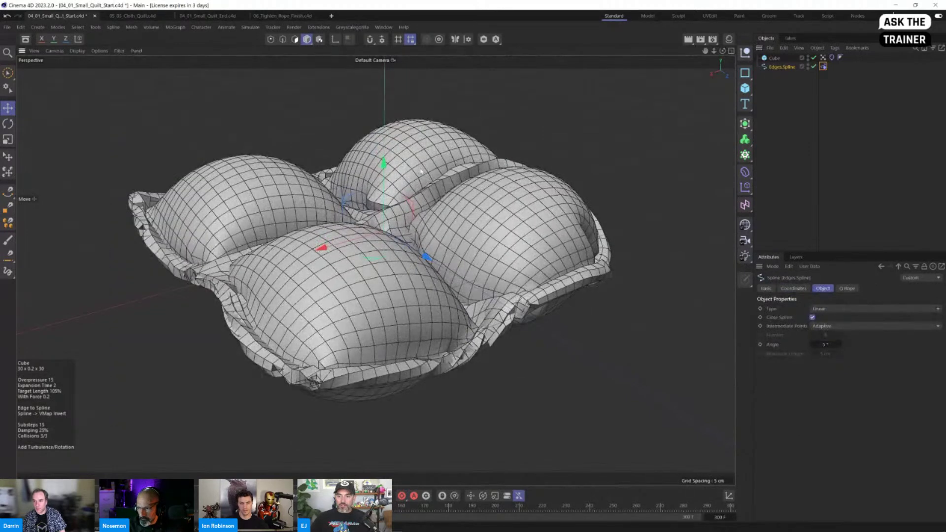
left_click_drag(401, 363, 394, 291)
key("ctrl+z")
left_click_drag(361, 341, 375, 275, "alt")
Compare the quilt's seams with the spline in the Top view, rewind the simulation and return to the full perspective view
left_click(731, 51)
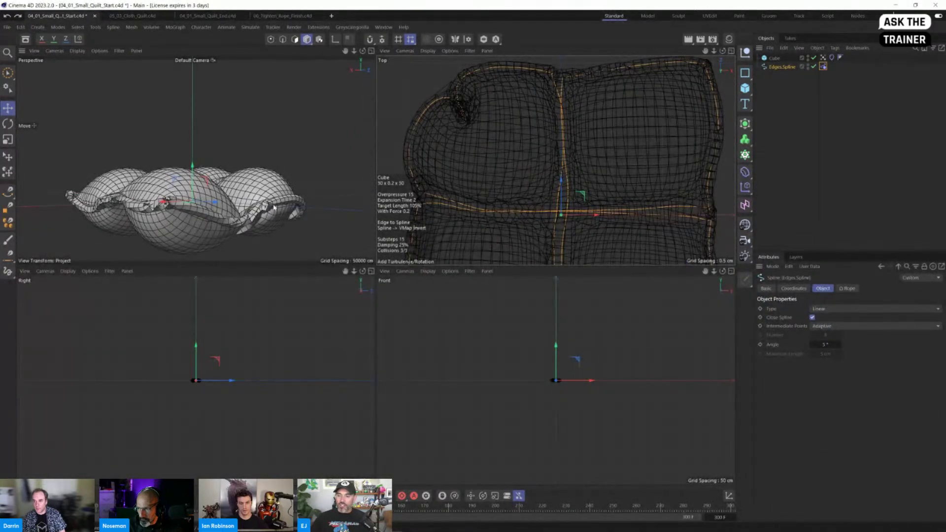
left_click_drag(274, 207, 228, 238, "alt")
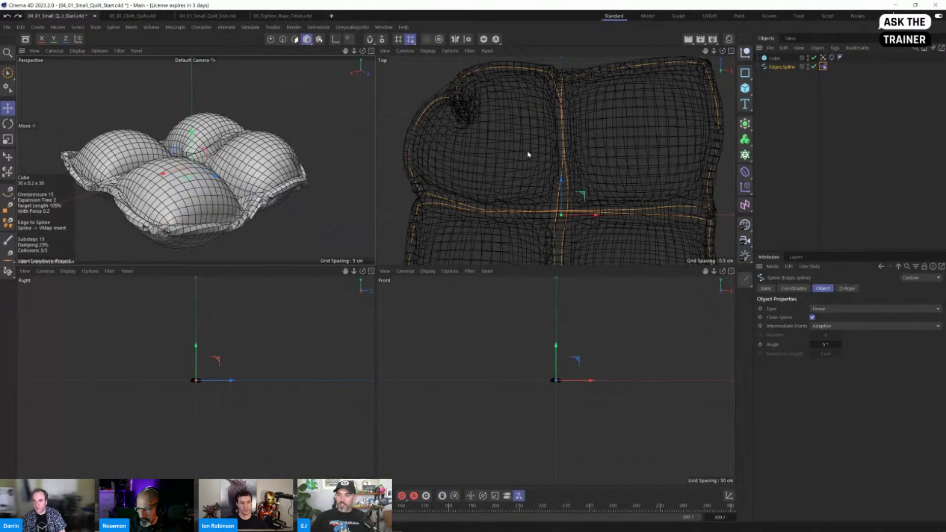
left_click(513, 148)
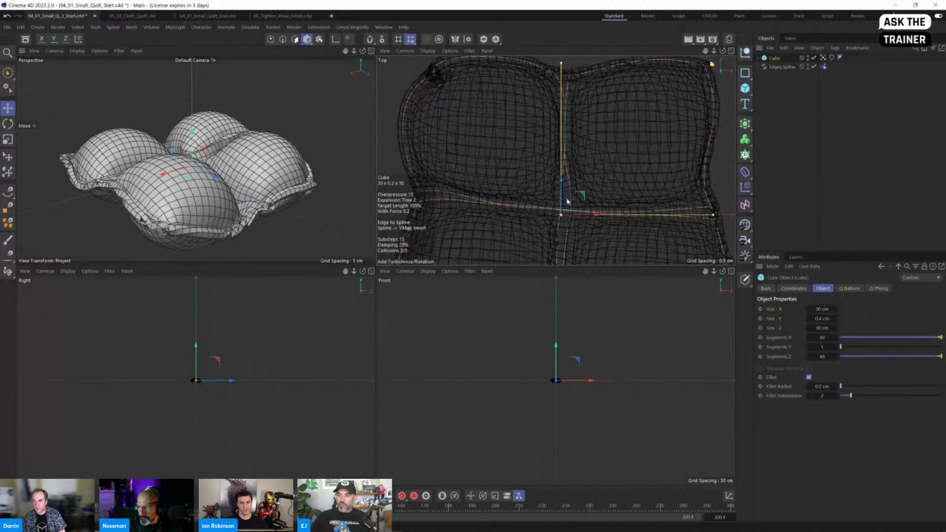
left_click(232, 188)
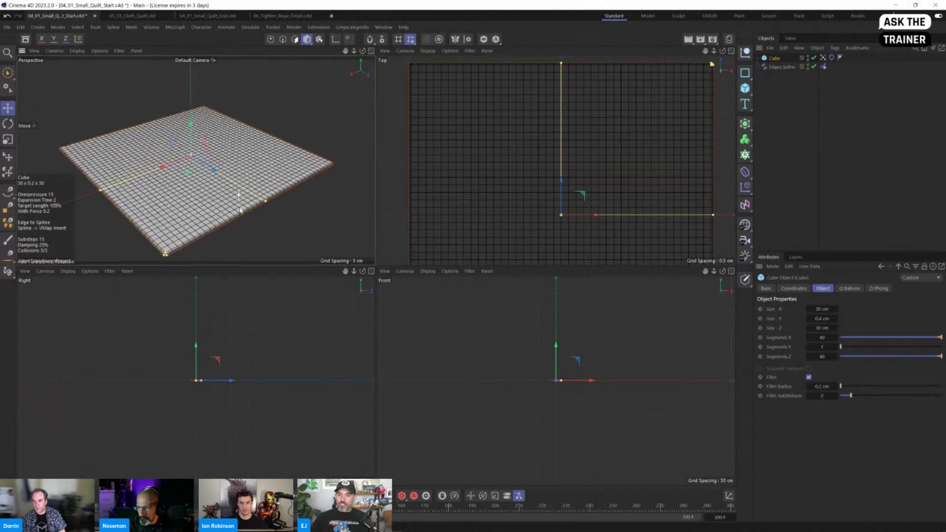
left_click(371, 51)
middle_click_drag(391, 252, 397, 242, "alt")
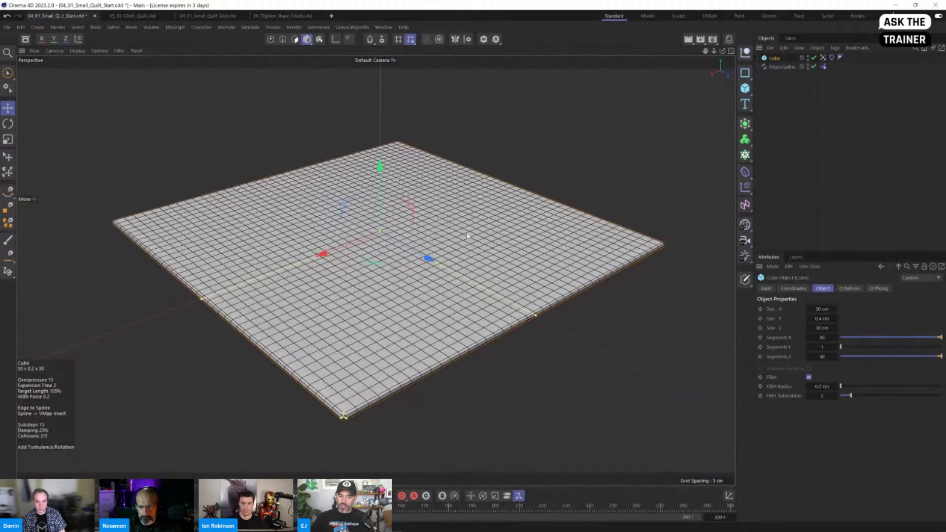
Rename the Cube object as Pillow
left_click(822, 66)
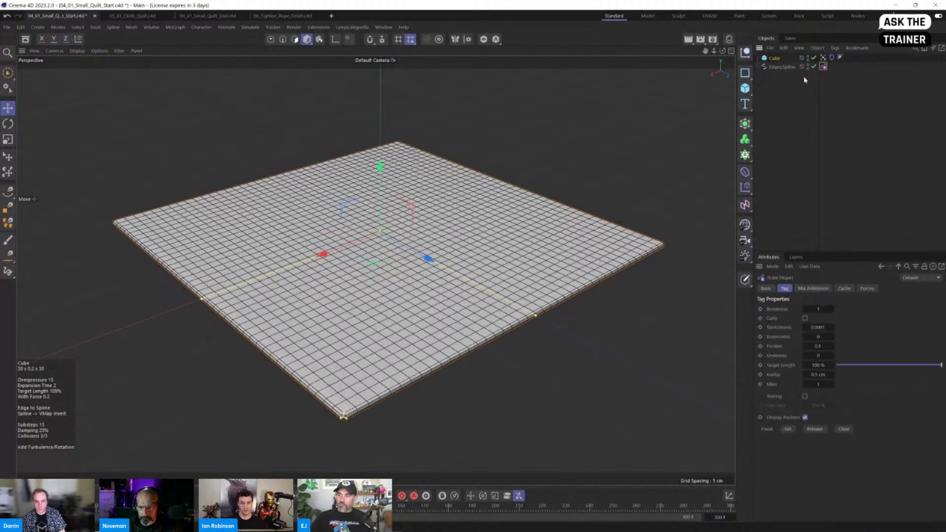
left_click(783, 72)
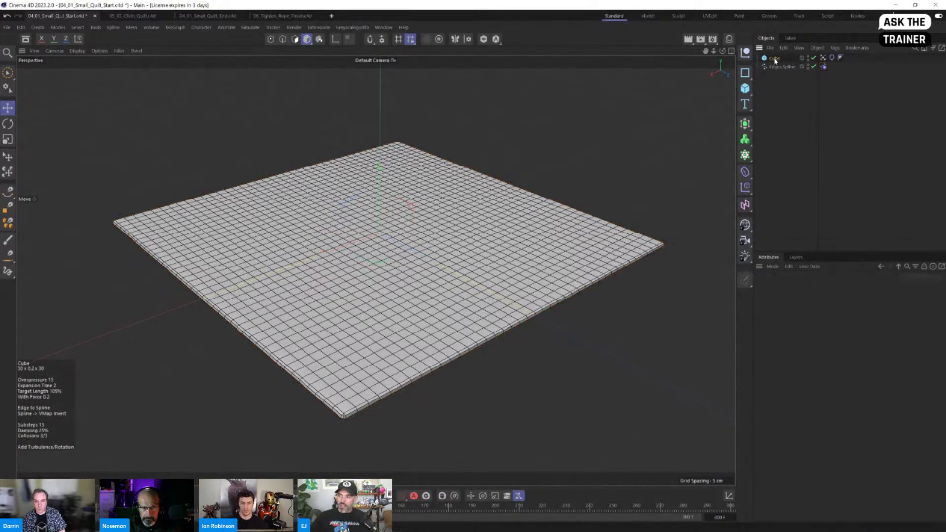
double_click(774, 59)
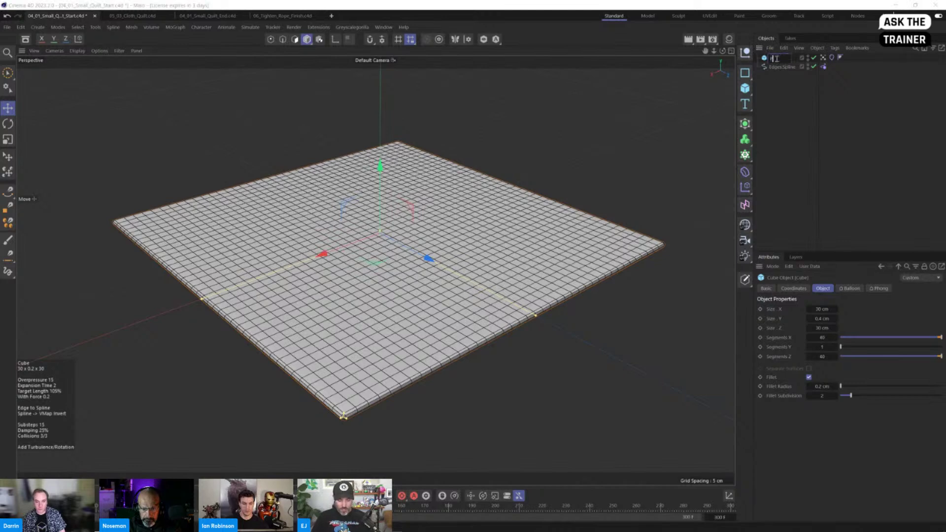
type("Pillow")
key("Return")
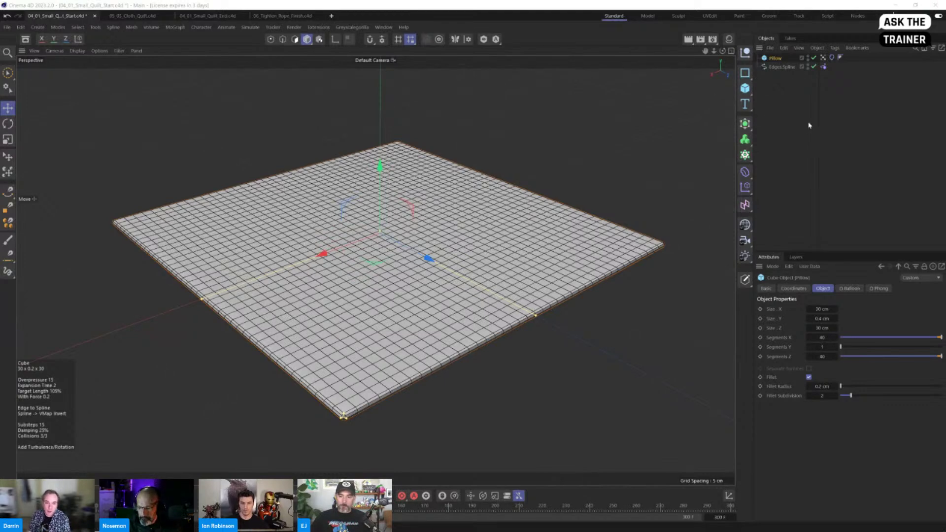
Review the Pillow's vertex map, coordinates and Balloon tag settings
left_click(837, 128)
left_click(824, 58)
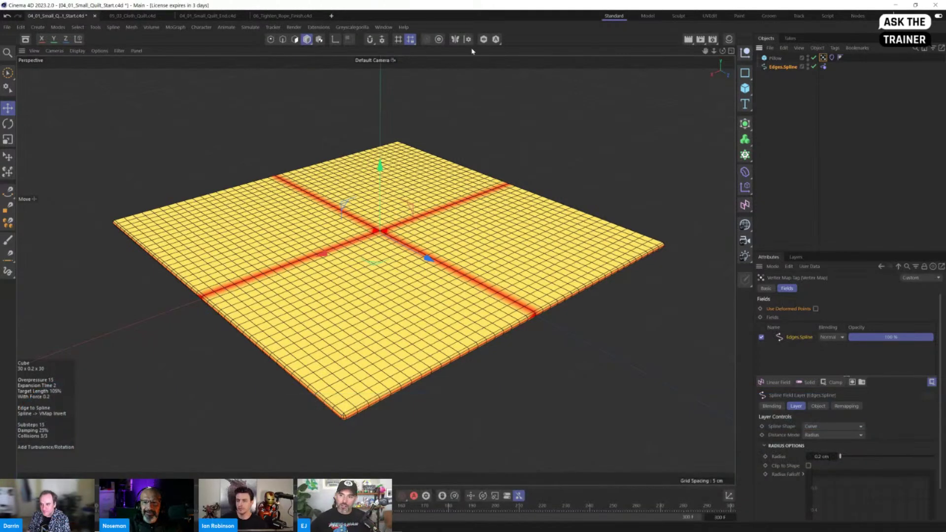
left_click(472, 78)
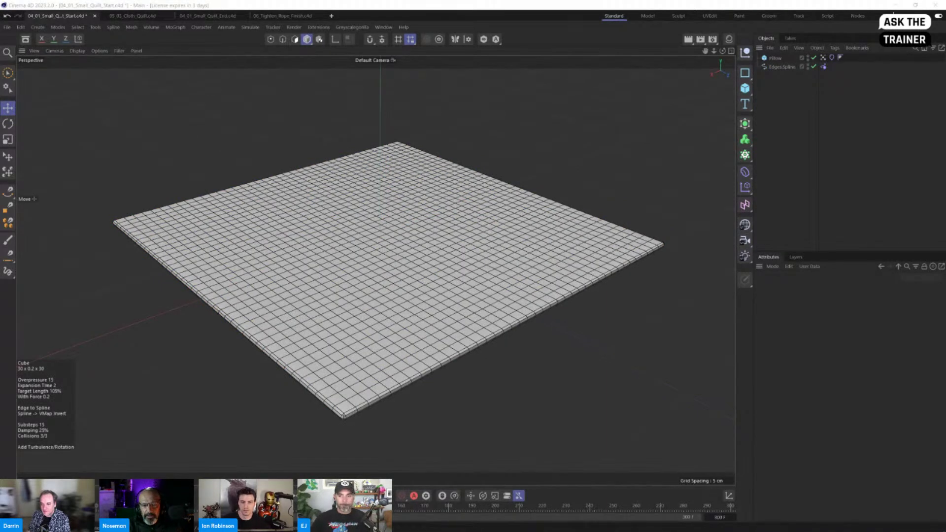
left_click(435, 208)
left_click(794, 288)
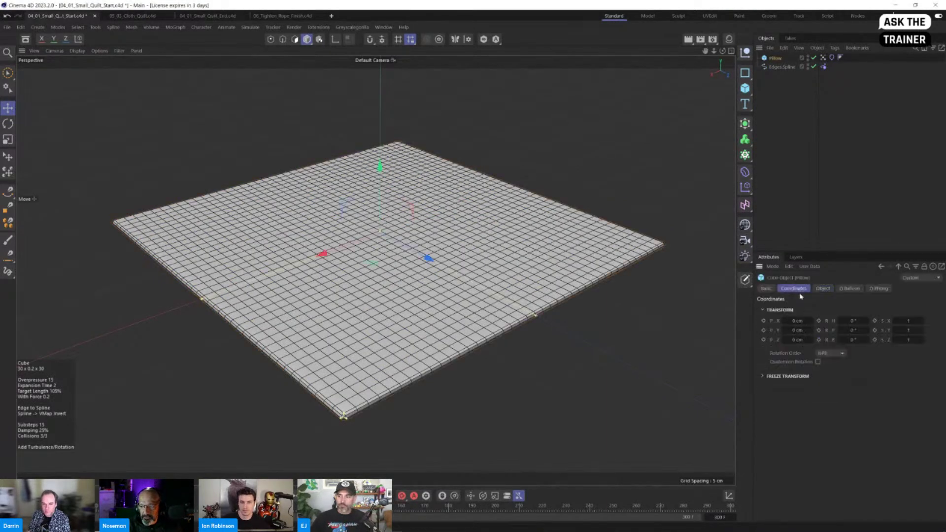
left_click(832, 58)
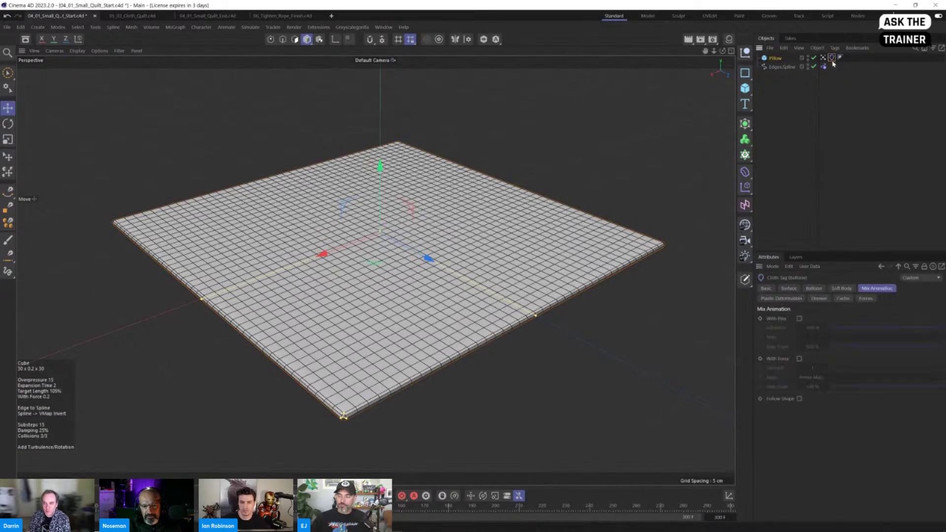
left_click(831, 289)
left_click(820, 290)
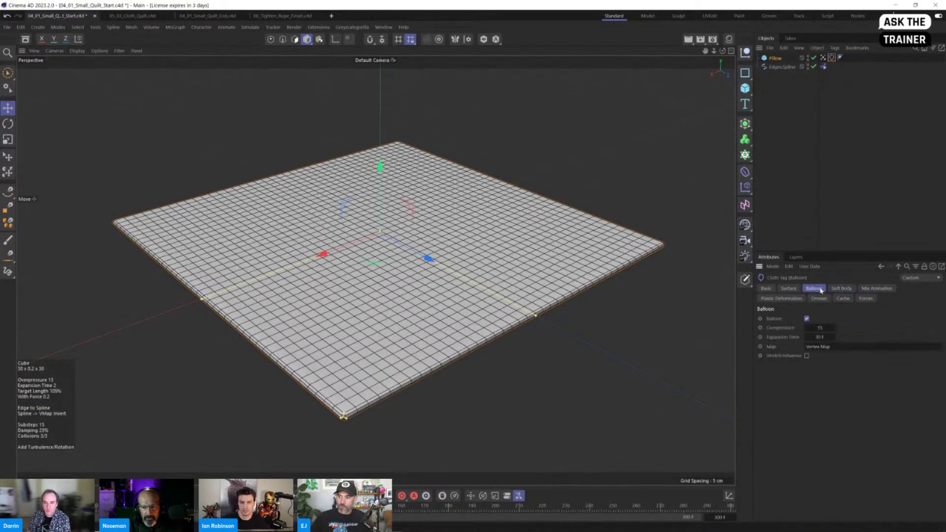
left_click(786, 298)
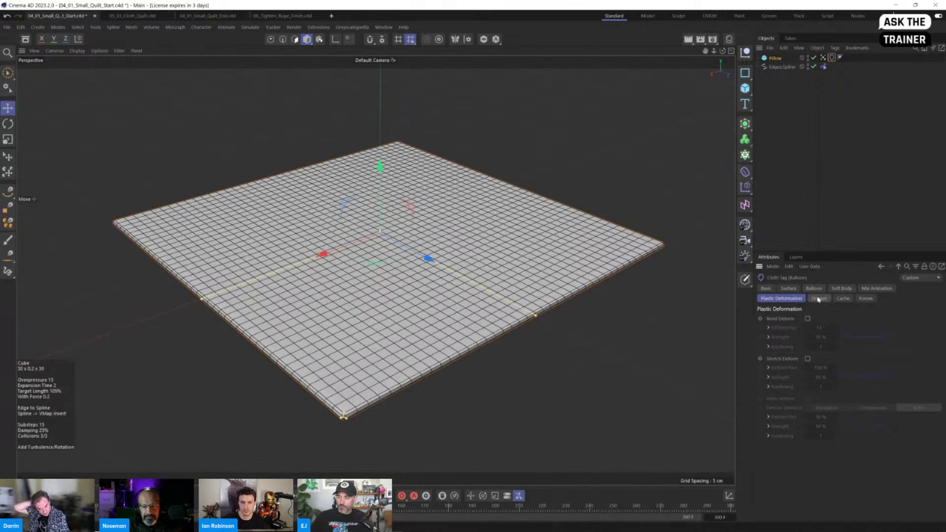
left_click(818, 299)
left_click(836, 289)
left_click(813, 288)
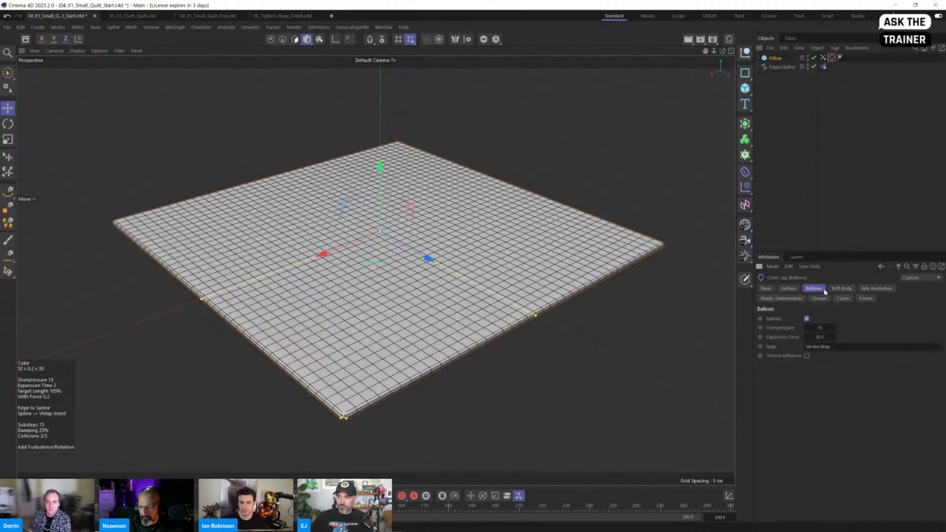
Enable Cloth Tearing in the Balloon tag's surface settings, set Tear Past to 110% and play the simulation
left_click(789, 289)
left_click(776, 415)
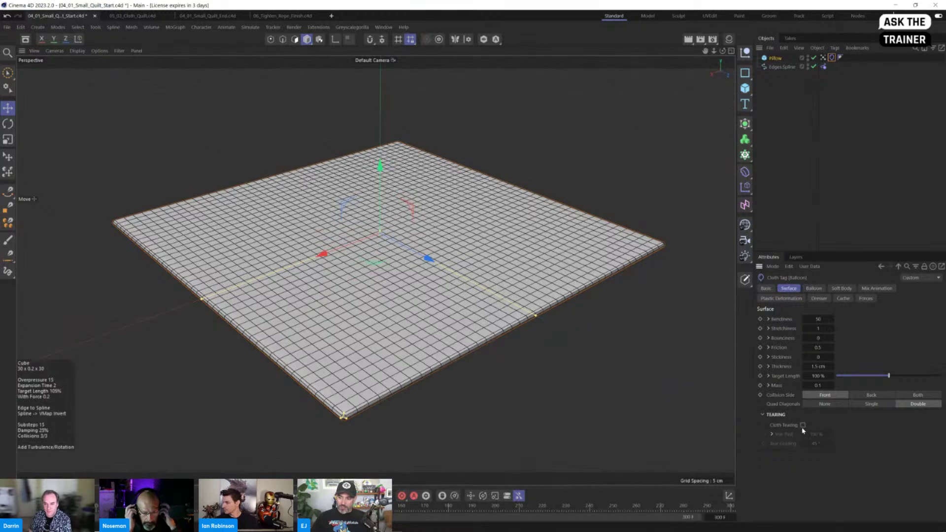
left_click(802, 424)
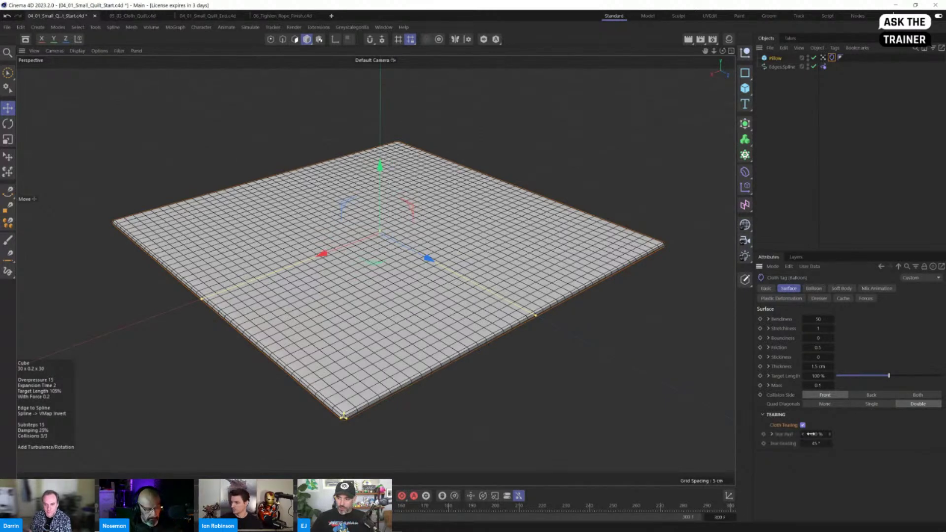
left_click_drag(816, 434, 811, 436)
left_click(816, 434)
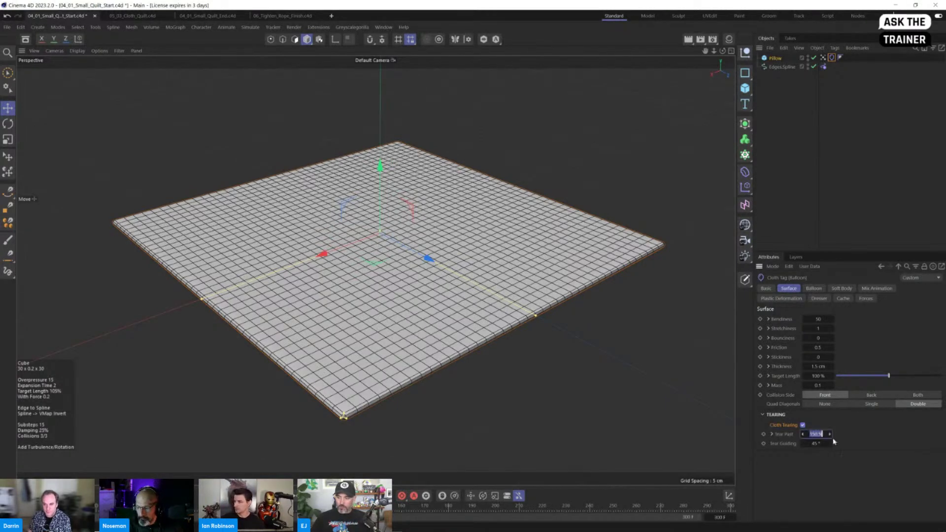
key("BackSpace")
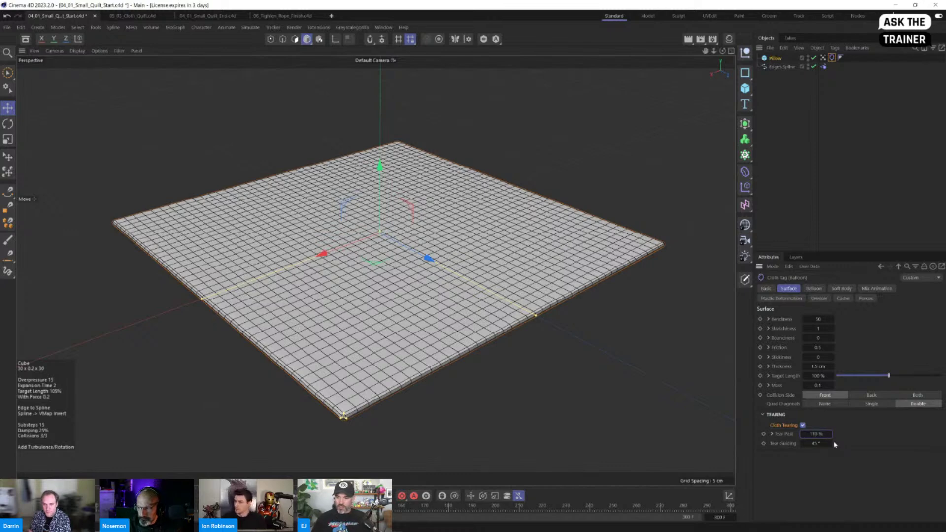
left_click(309, 496)
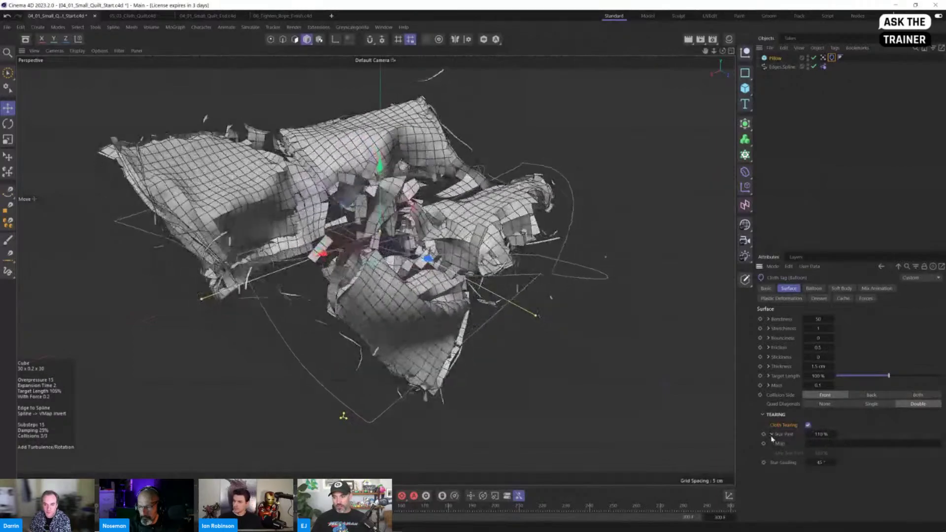
Try the Pillow inside a Subdivision Surface and inspect the torn cloth pieces close up
left_click(745, 124)
left_click(782, 138, "alt")
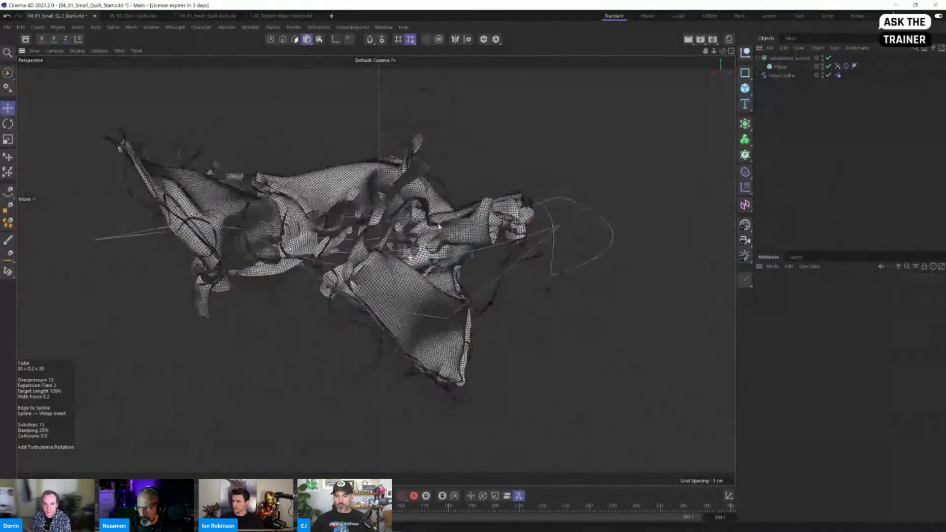
left_click_drag(438, 226, 545, 197, "alt")
right_click_drag(480, 190, 513, 180, "alt")
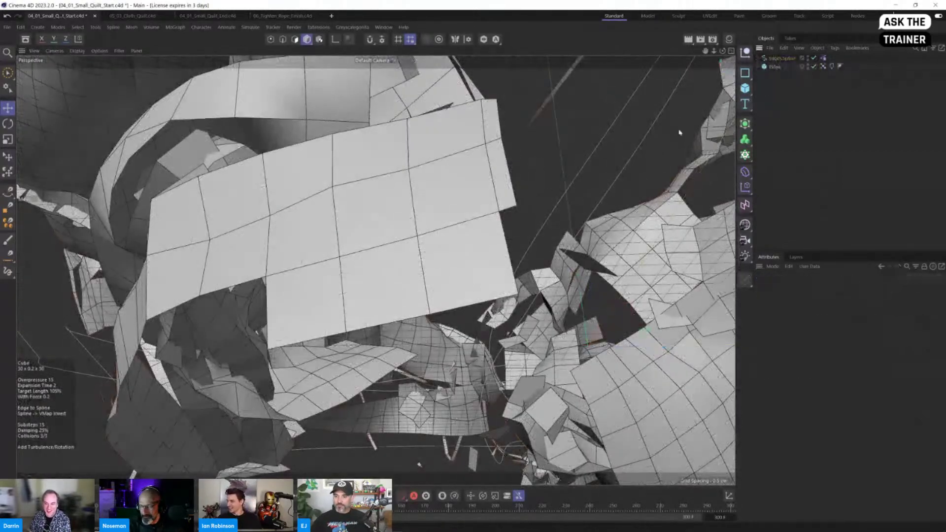
Frame the whole scene, rewind the simulation to the start and open the Rope tag's settings on Edges.Spline
key("h")
left_click_drag(473, 295, 398, 342, "alt")
left_click(311, 496)
left_click_drag(327, 303, 389, 332, "alt")
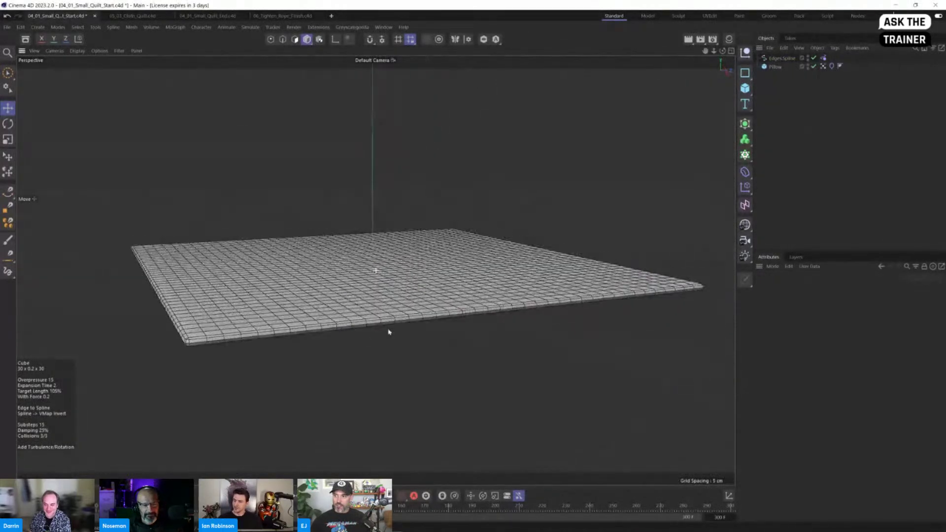
left_click(822, 58)
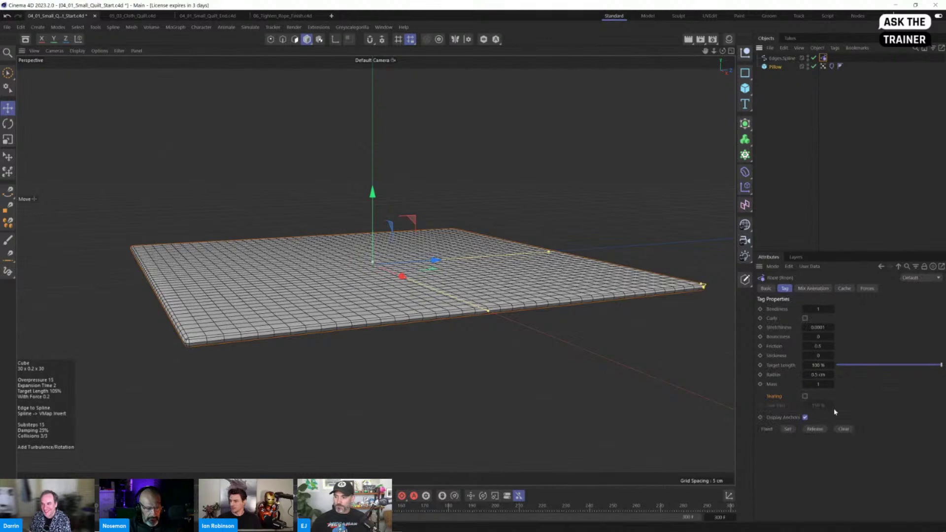
Turn off Cloth Tearing in the Pillow's Balloon tag, play the simulation and rewind it to the start
left_click(832, 67)
left_click(803, 424)
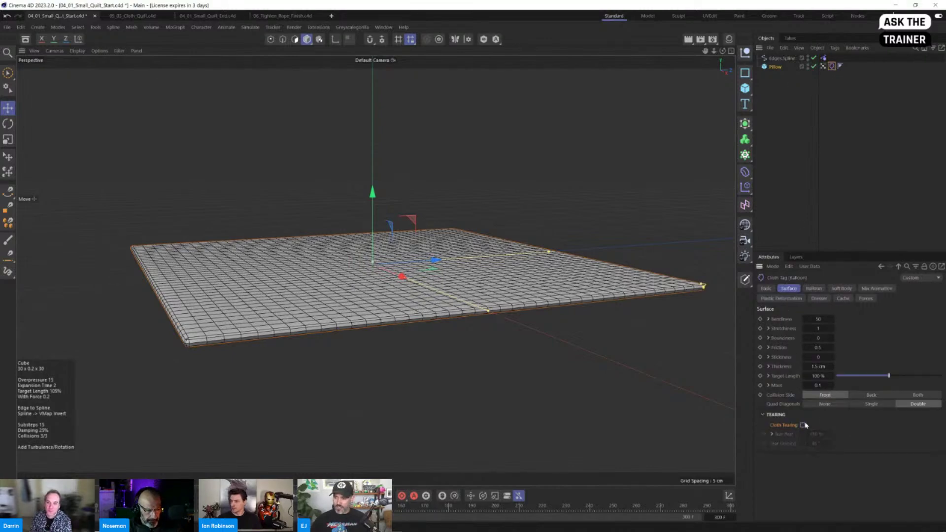
left_click_drag(372, 290, 382, 305, "alt")
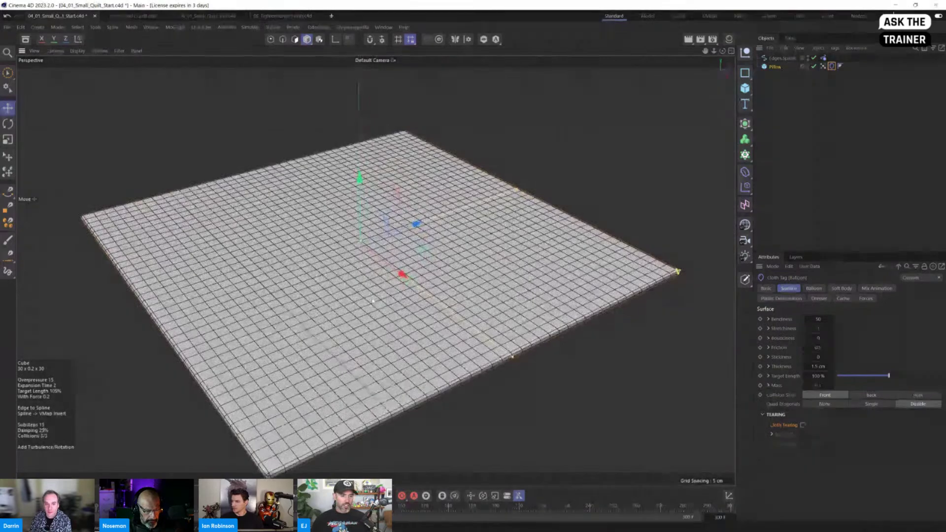
middle_click_drag(430, 244, 438, 226, "alt")
left_click_drag(438, 225, 423, 250, "alt")
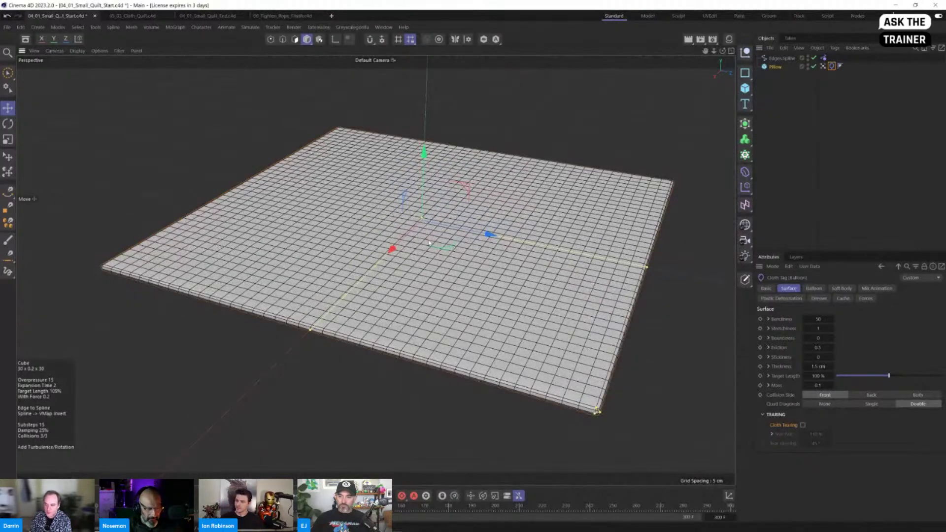
key("F8")
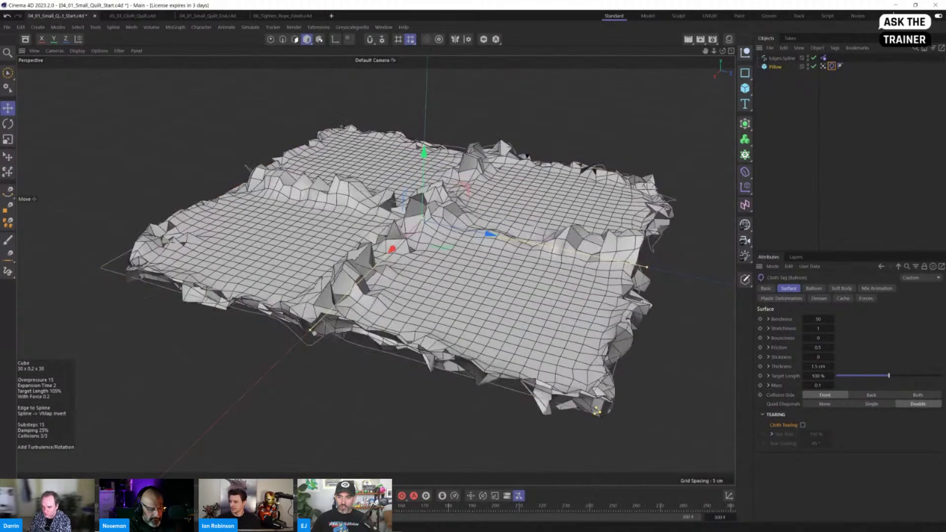
key("F8")
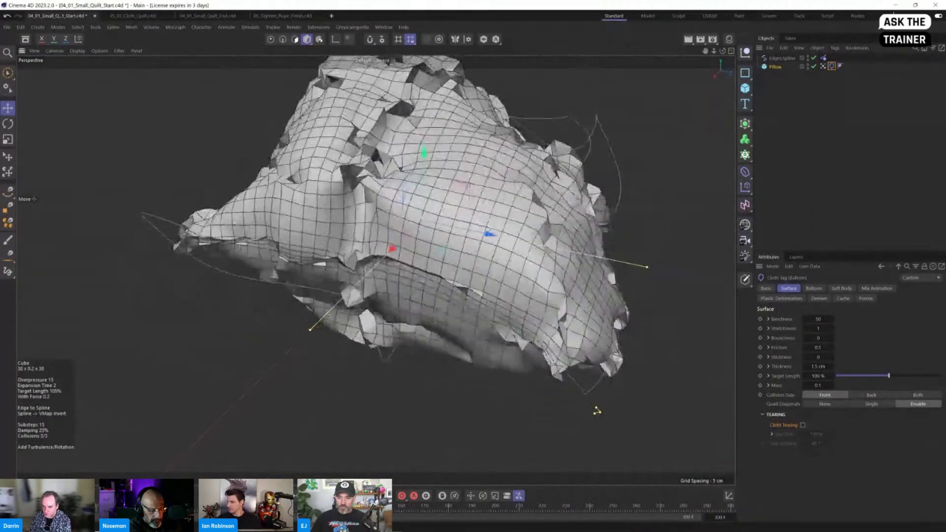
key("shift+f")
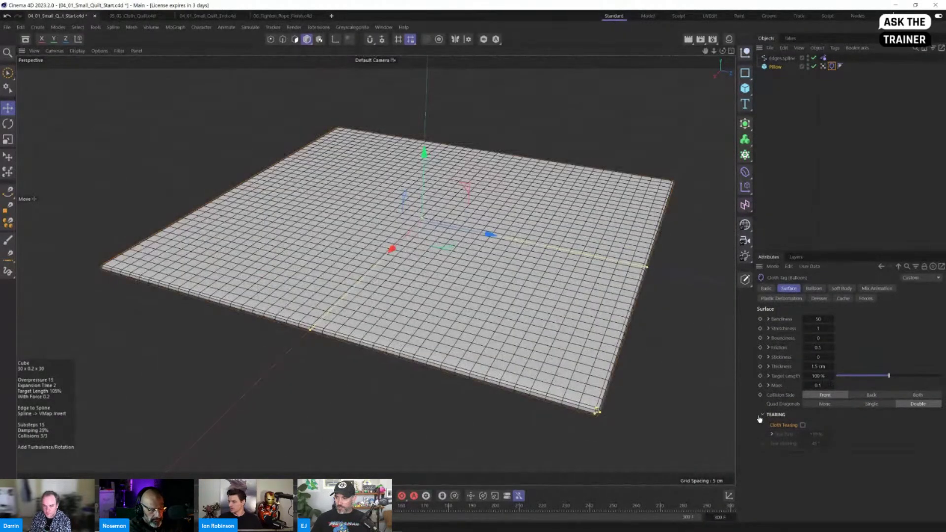
Set the Balloon tag's Bendiness to 10, test the simulation and rewind it to the start
left_click(761, 415)
left_click_drag(542, 278, 401, 299, "alt")
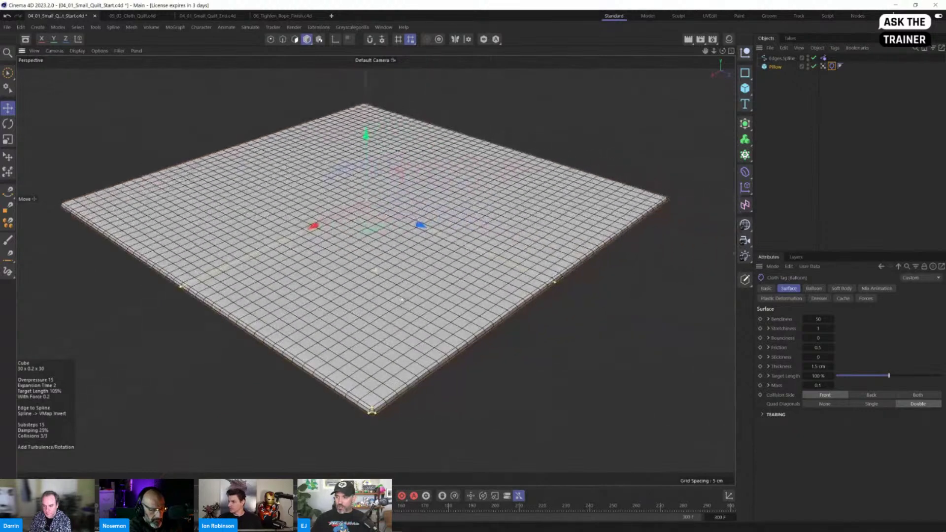
left_click(819, 319)
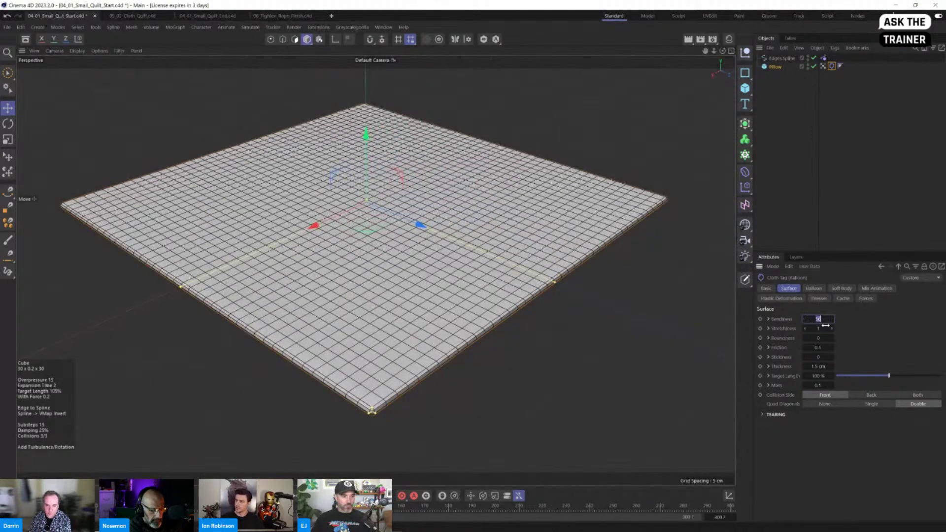
key("alt+Tab")
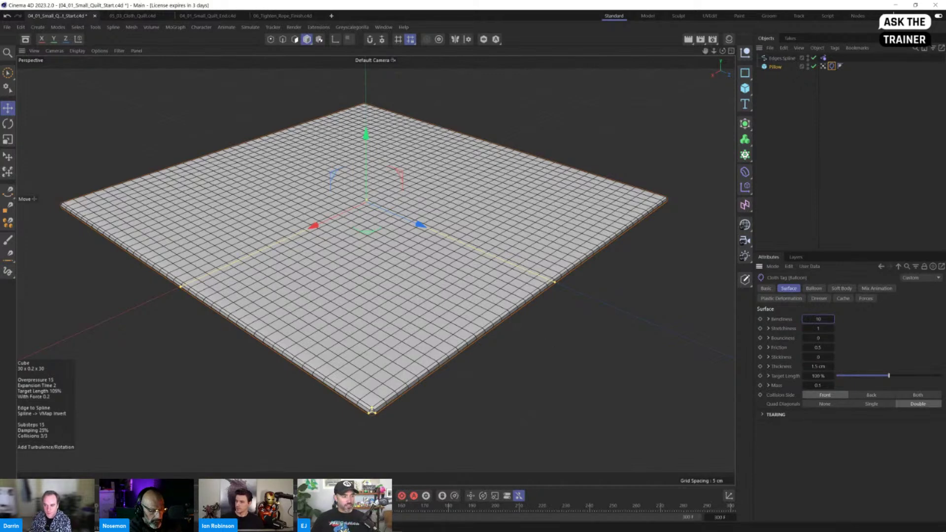
key("F8")
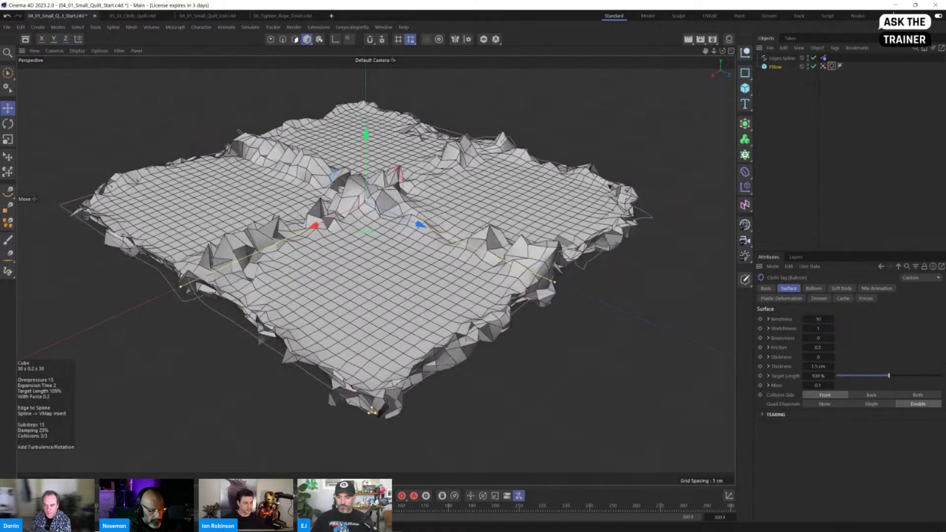
key("shift+f")
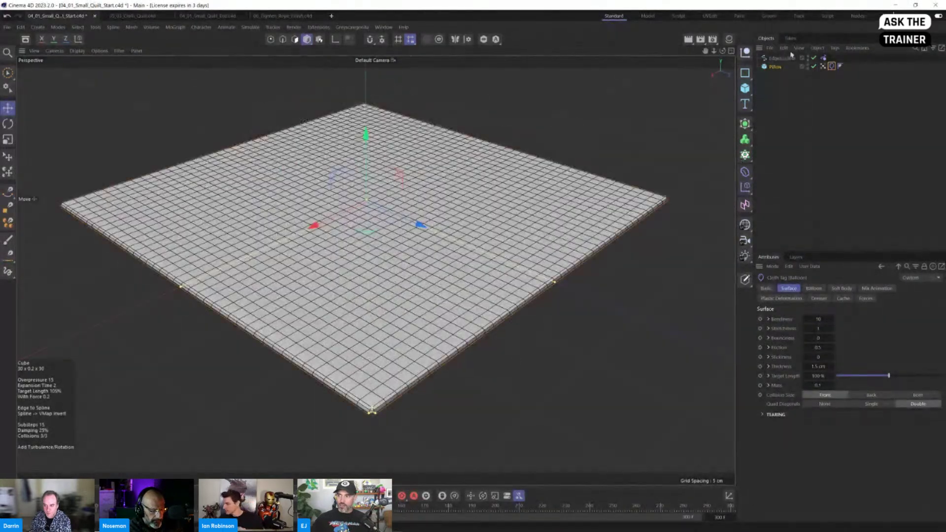
Check the Rope tag on Edges.Spline and add a Connector simulation tag to the Pillow
left_click(823, 57)
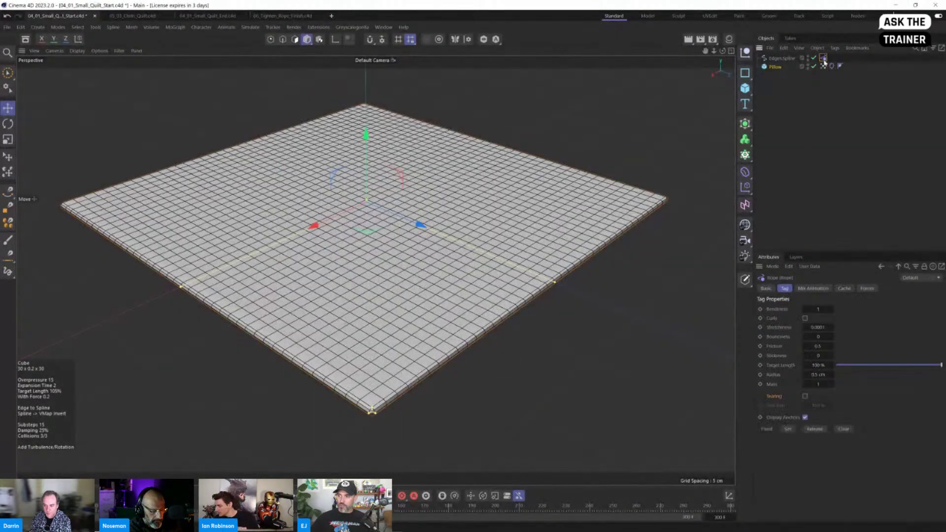
left_click(781, 58)
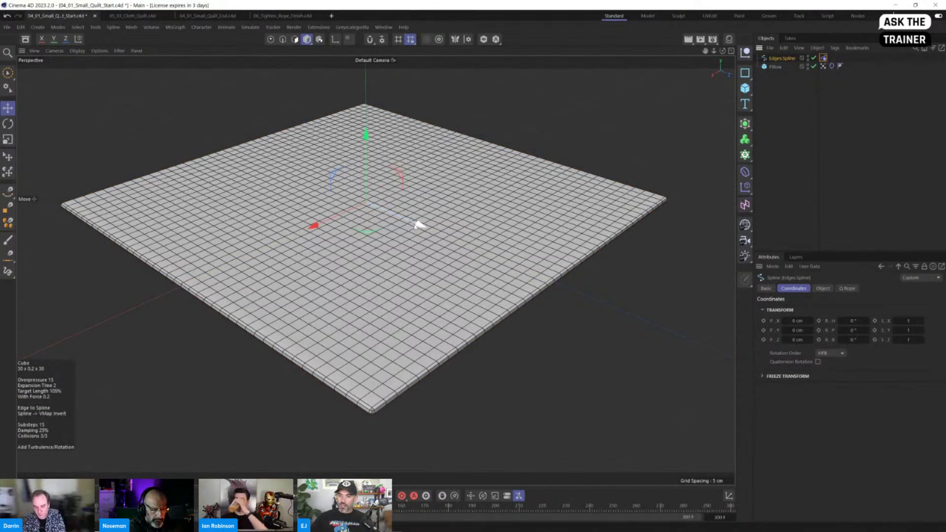
left_click(428, 276)
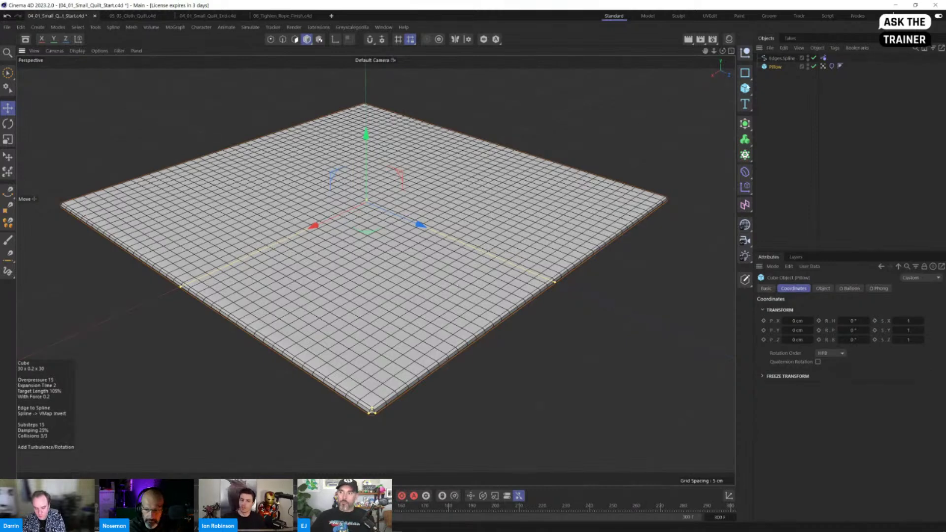
left_click(778, 58)
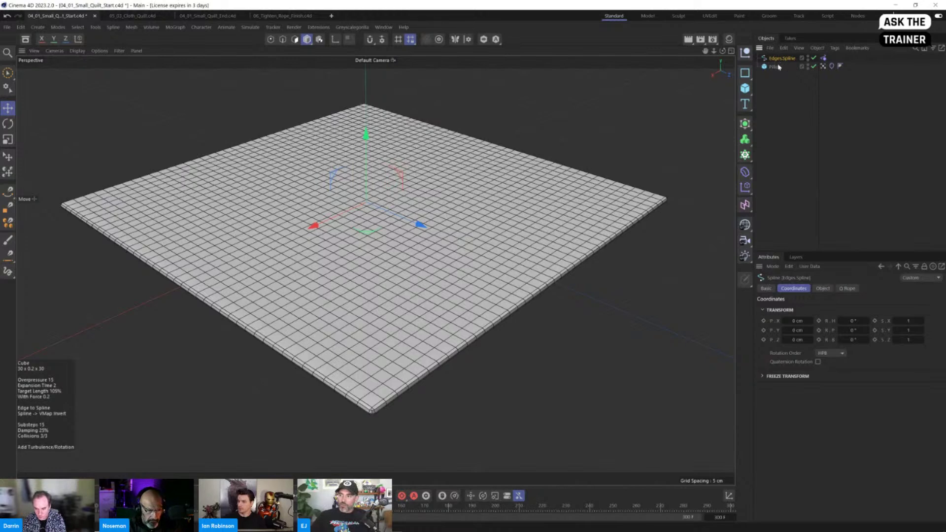
left_click(778, 66)
right_click(775, 68)
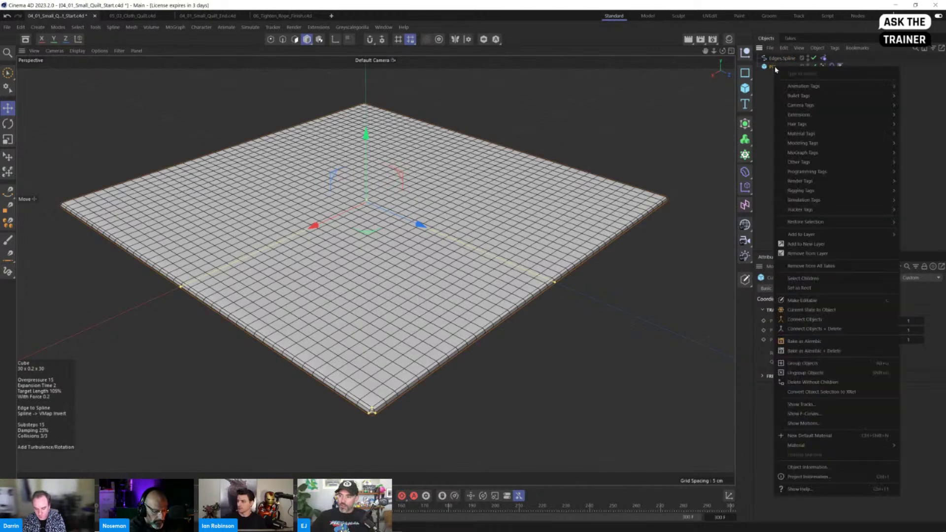
mouse_move(851, 202)
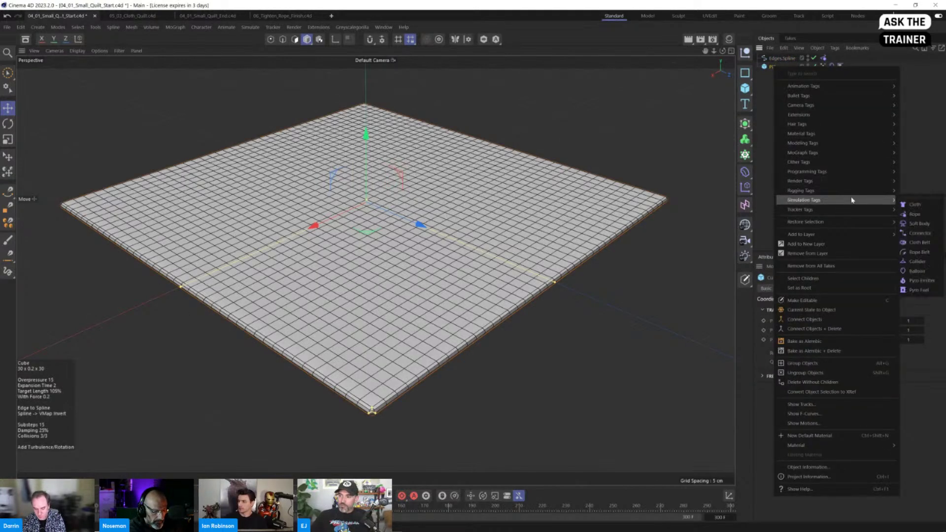
left_click(921, 234)
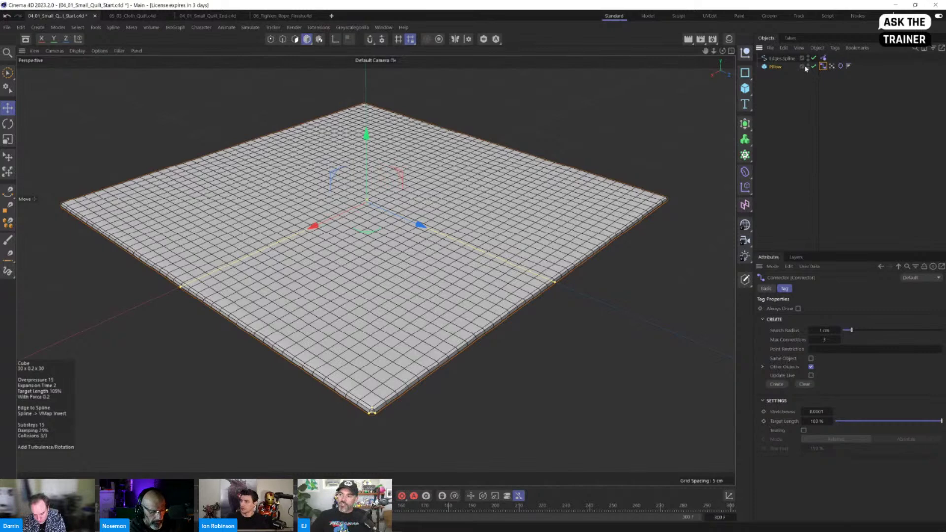
right_click(773, 69)
mouse_move(822, 201)
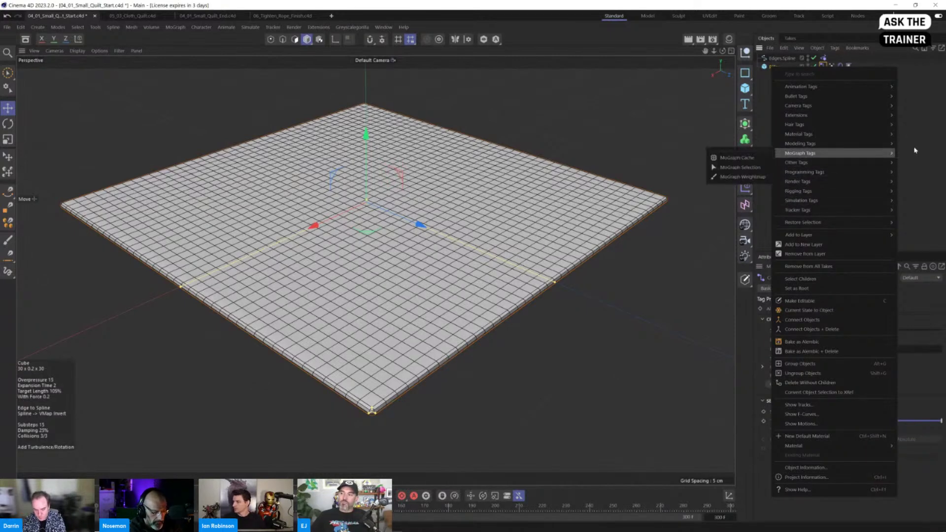
left_click(915, 150)
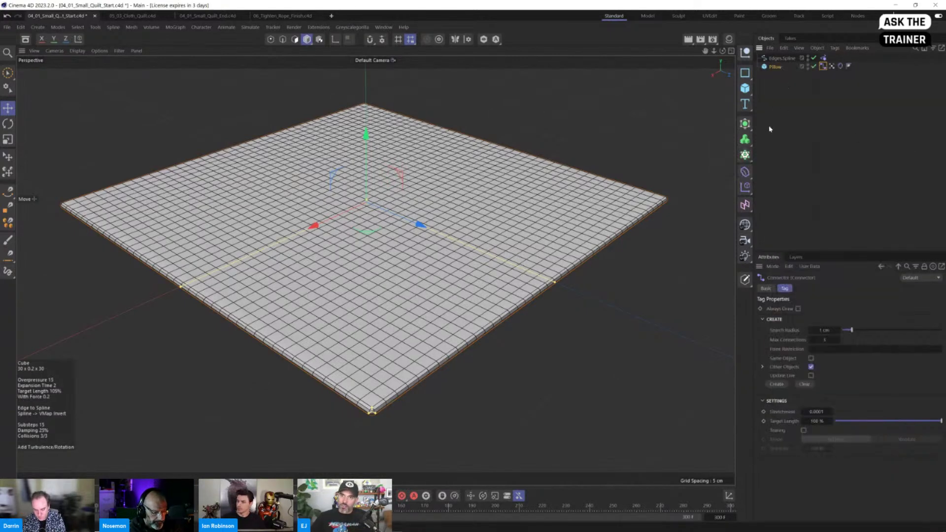
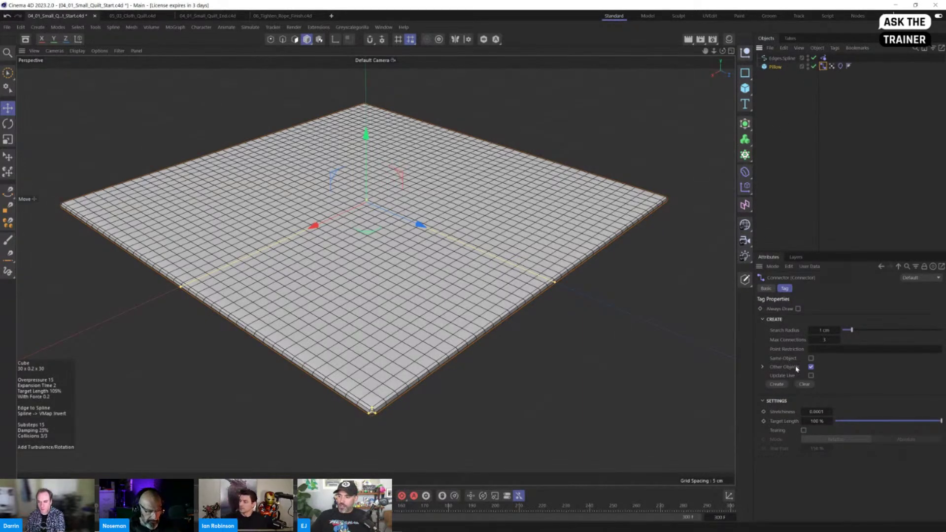
Set the Connector tag's Search Radius to about 1.15 cm and Max Connections to 10, keeping Other Objects enabled
left_click(811, 367)
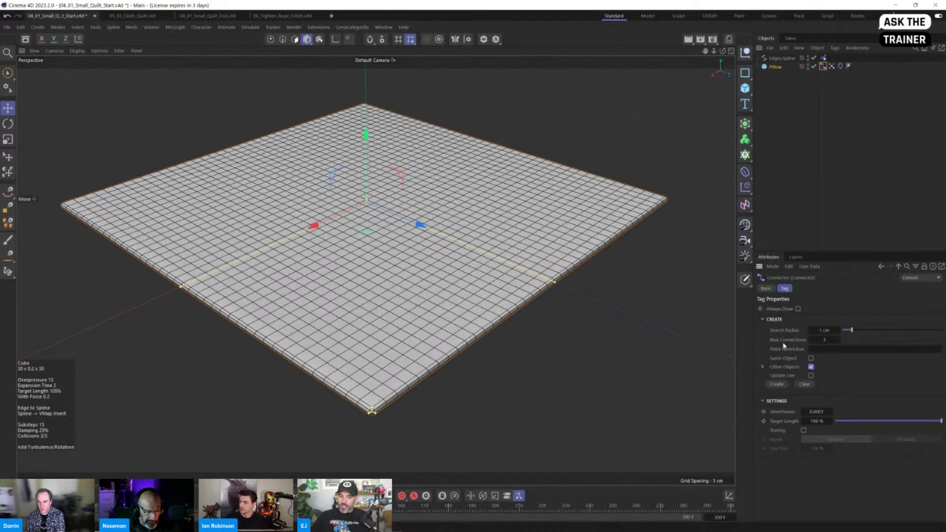
left_click(823, 58)
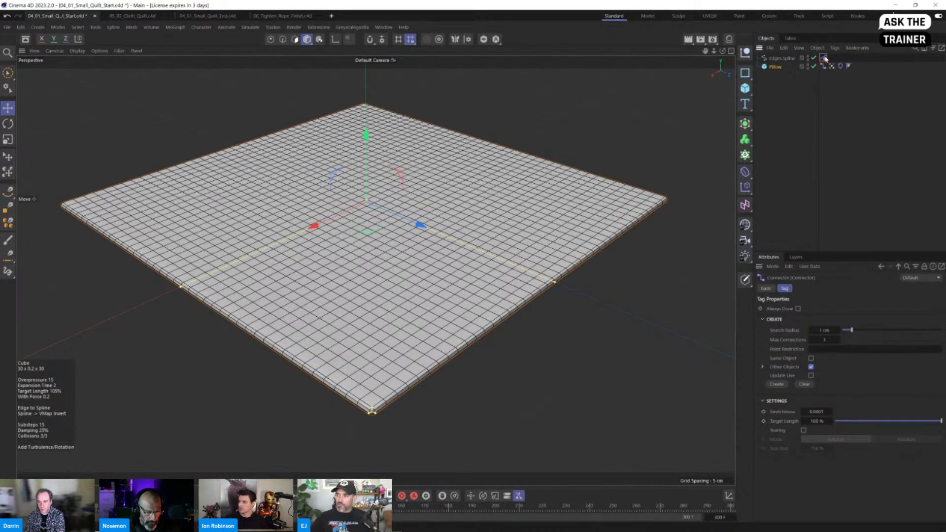
left_click(823, 66)
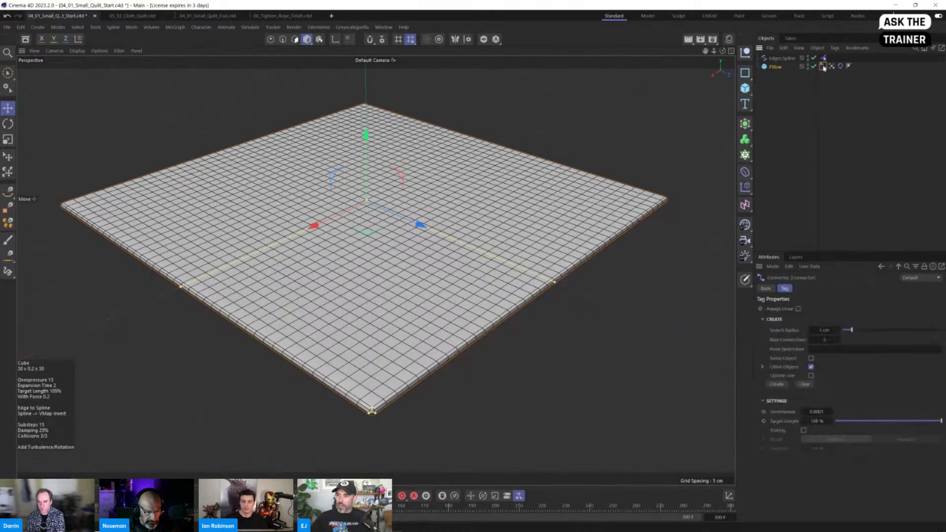
left_click_drag(863, 331, 853, 332)
double_click(825, 339)
type("10")
left_click(776, 68)
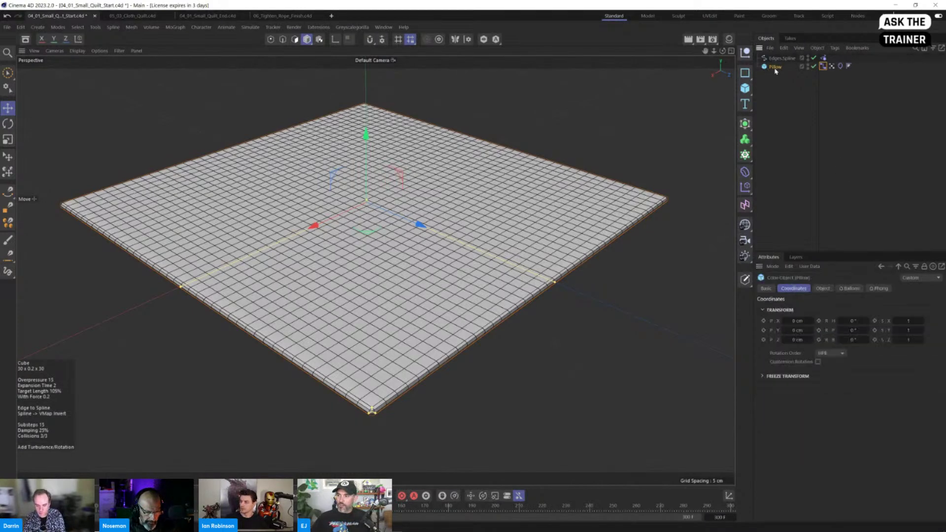
left_click(824, 67)
Set the Intermediate Points of Edges.Spline to Uniform and check its Rope tag settings
left_click(782, 58)
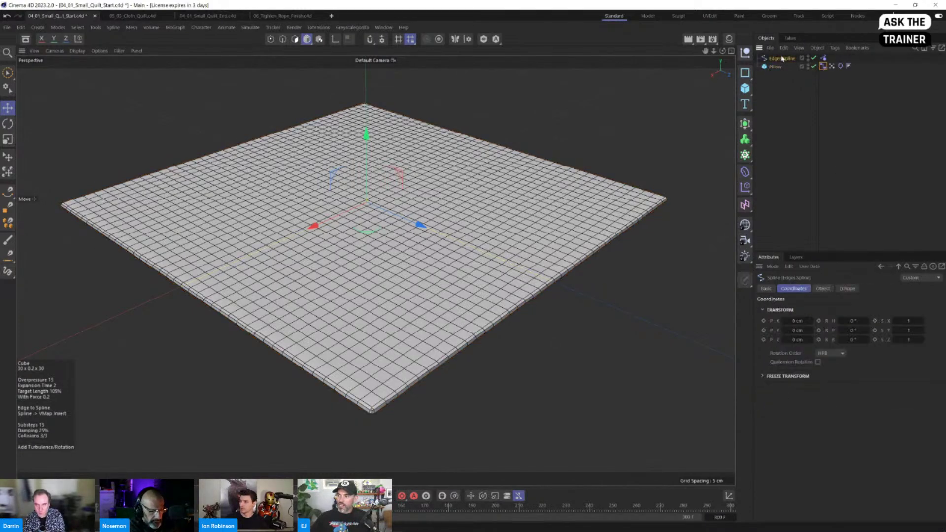
left_click(823, 289)
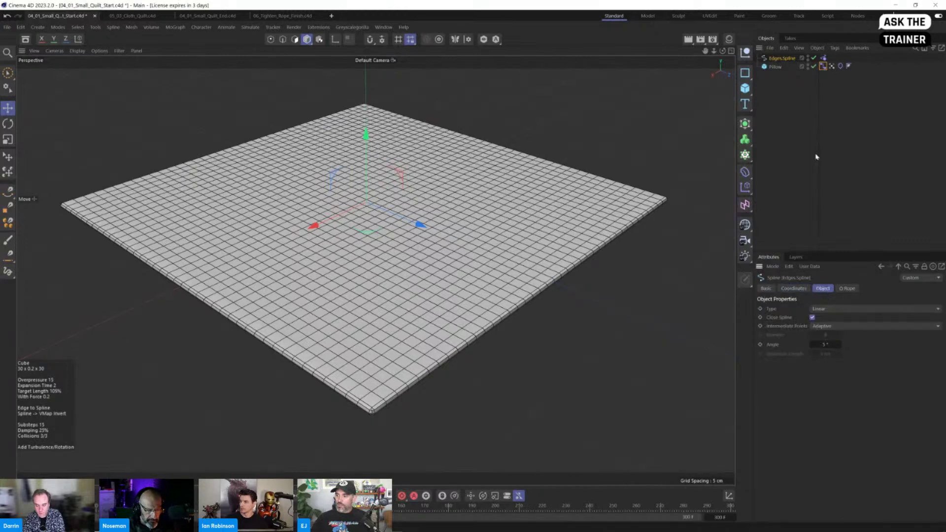
left_click(831, 327)
left_click(837, 359)
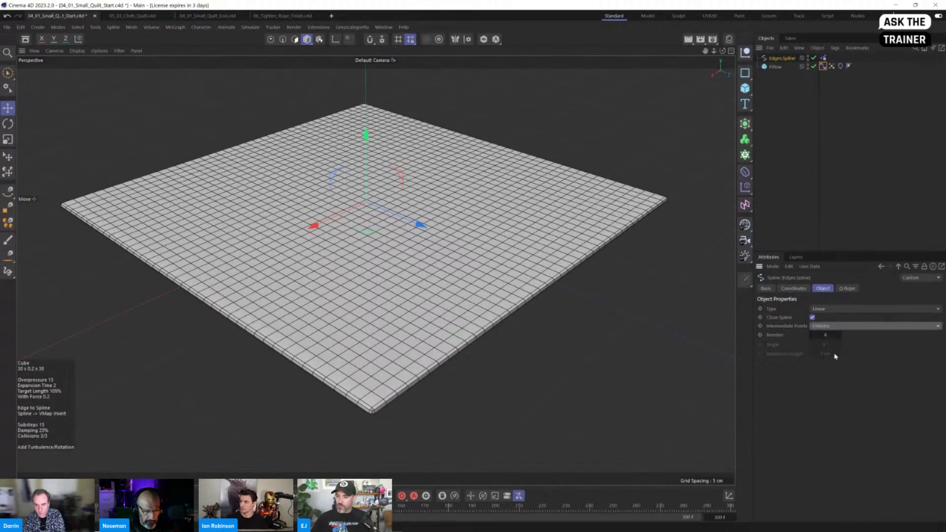
left_click(823, 58)
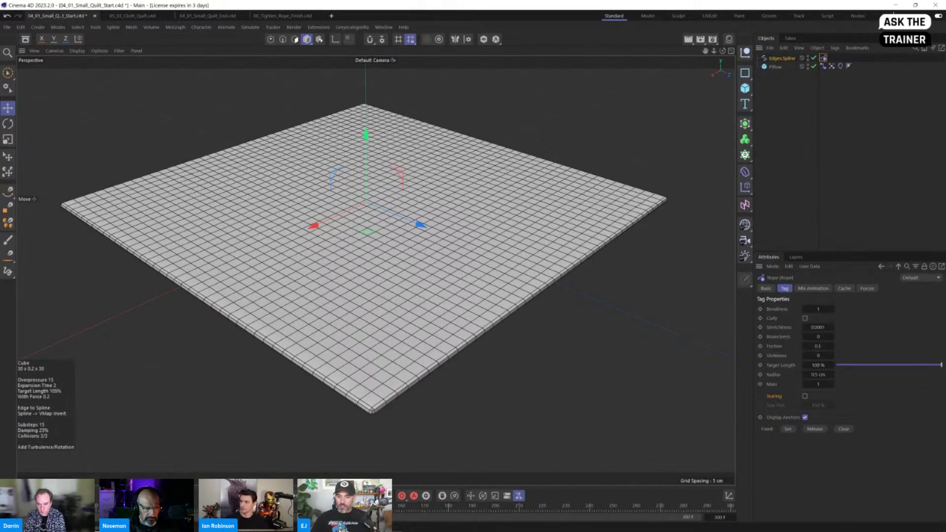
Reduce the Connector's Search Radius to about 0.89 cm and create the connections between the Pillow and the spline
left_click(823, 66)
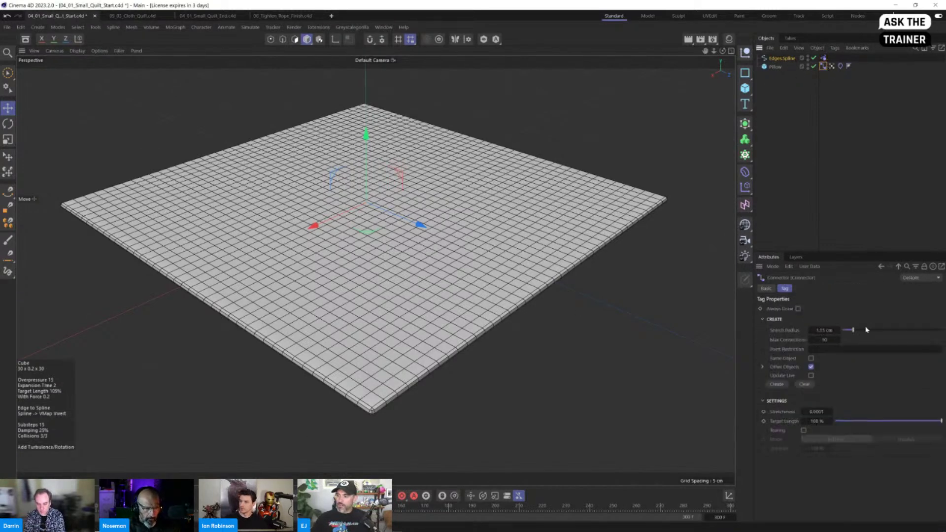
mouse_move(866, 330)
left_mouse_down()
mouse_move(904, 330)
mouse_move(850, 331)
left_mouse_up()
left_click(777, 384)
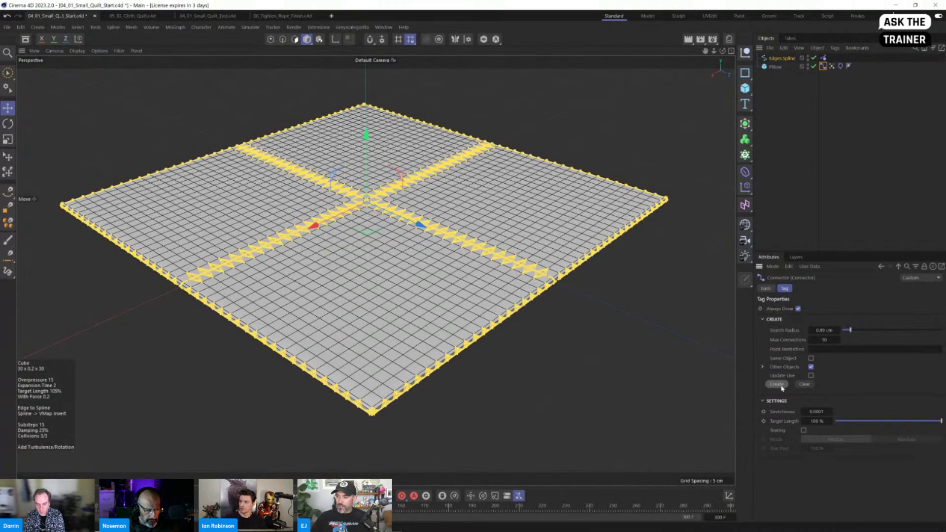
left_click(811, 376)
left_click(811, 375)
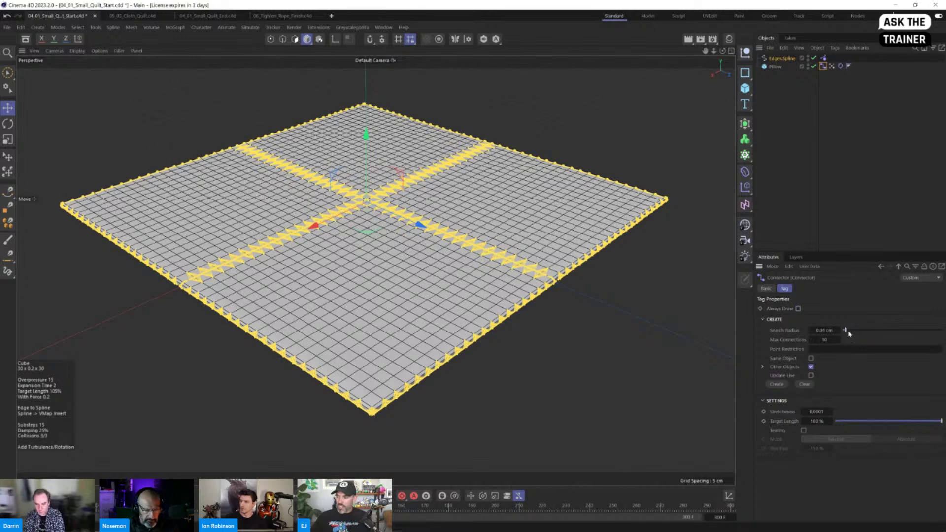
Enable Update Live on the Connector and narrow its Search Radius to about 0.46 cm
left_click_drag(849, 333, 848, 331)
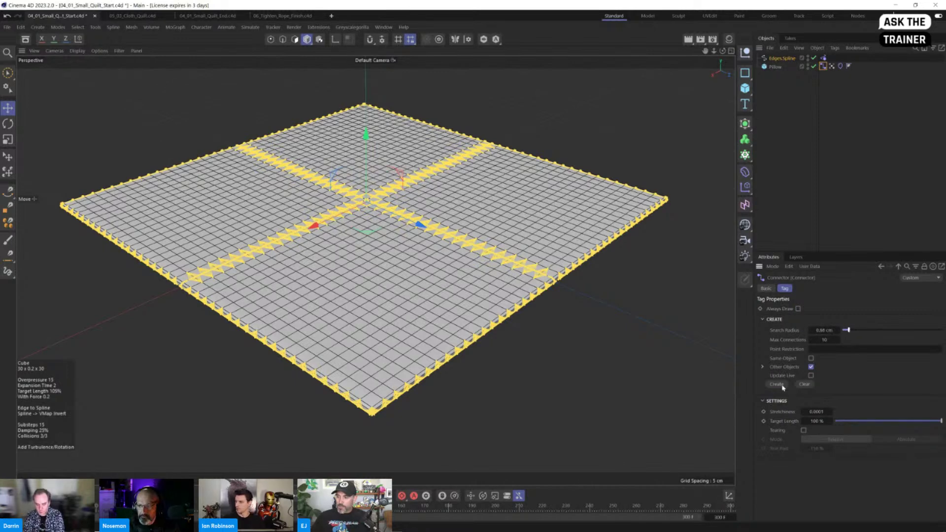
left_click(811, 376)
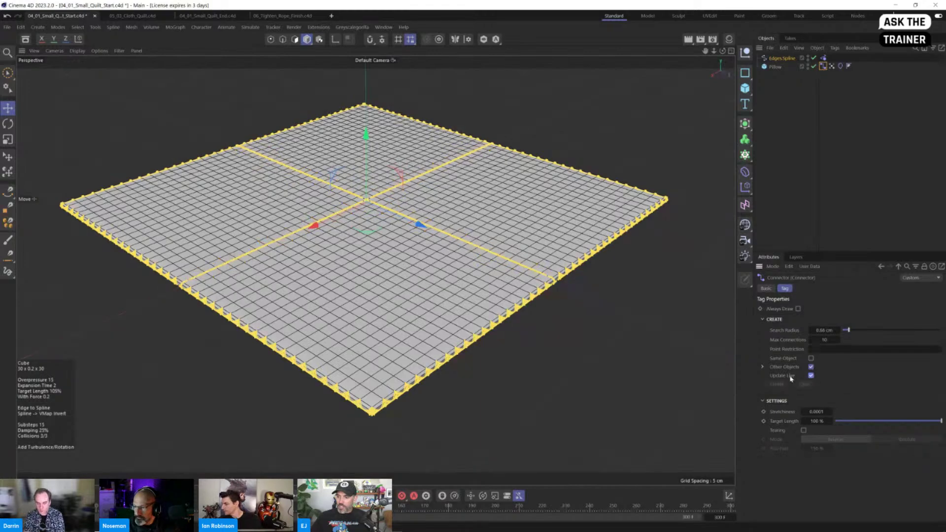
left_click_drag(846, 330, 844, 330)
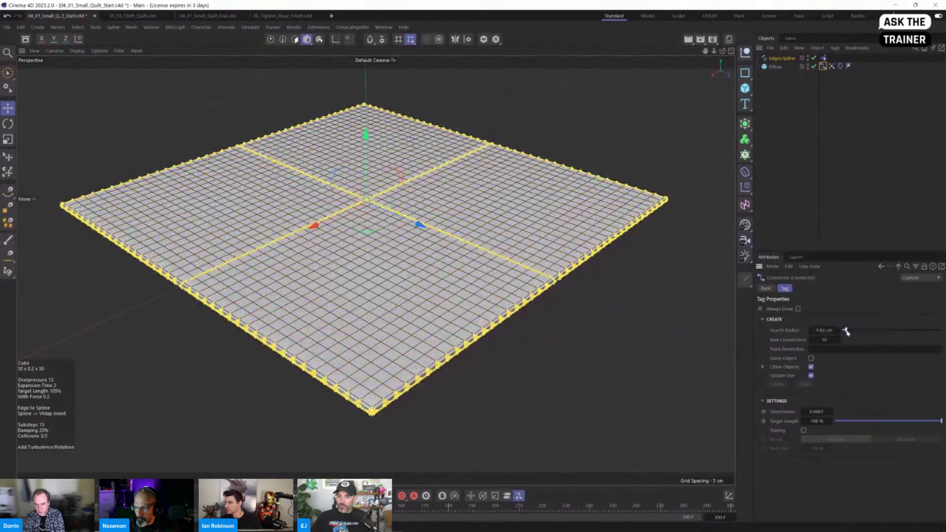
Inspect the connections around the Pillow's front corner close up and open the object settings of Edges.Spline
right_click_drag(383, 415, 423, 386, "alt")
left_click_drag(397, 403, 381, 364, "alt")
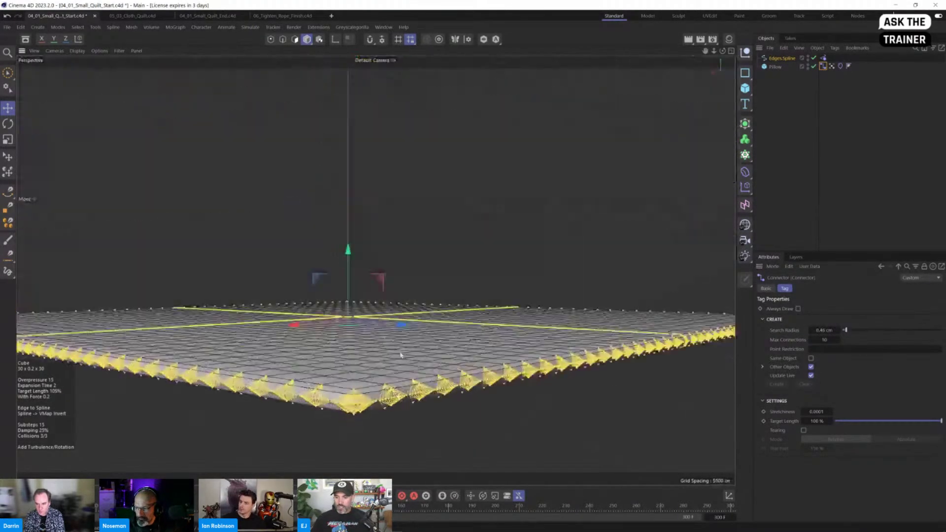
right_click_drag(357, 405, 418, 373, "alt")
left_click_drag(419, 372, 423, 428, "alt")
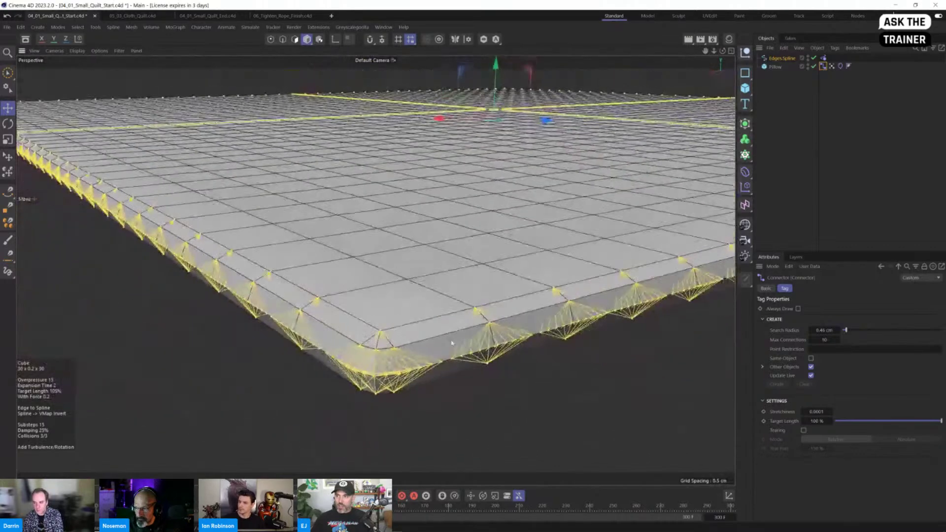
left_click(780, 60)
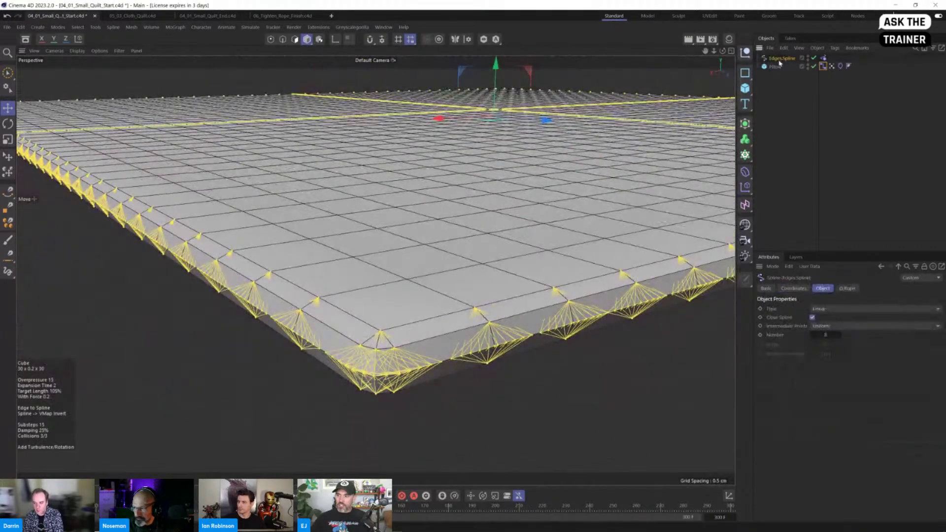
Try Adaptive intermediate points on Edges.Spline and check the connections around the pillow's edge
left_click(776, 67)
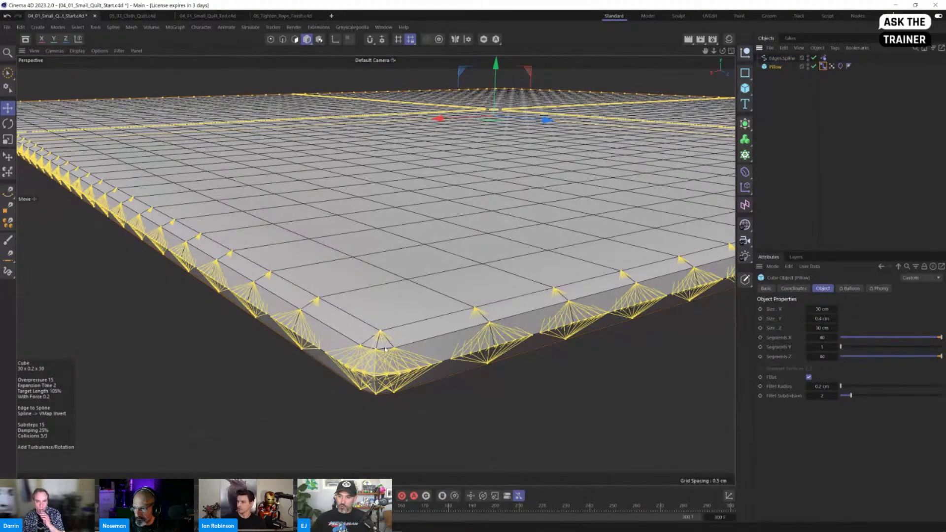
left_click_drag(351, 350, 370, 342, "alt")
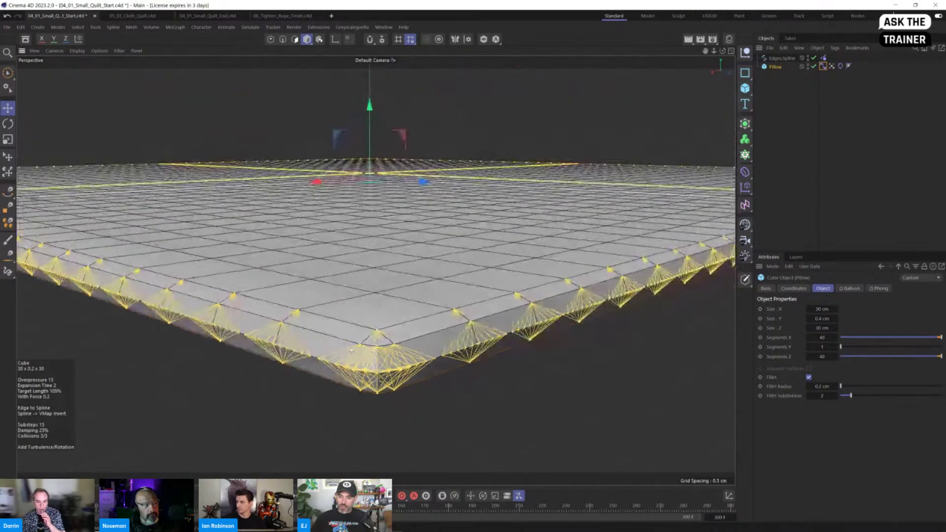
left_click(774, 58)
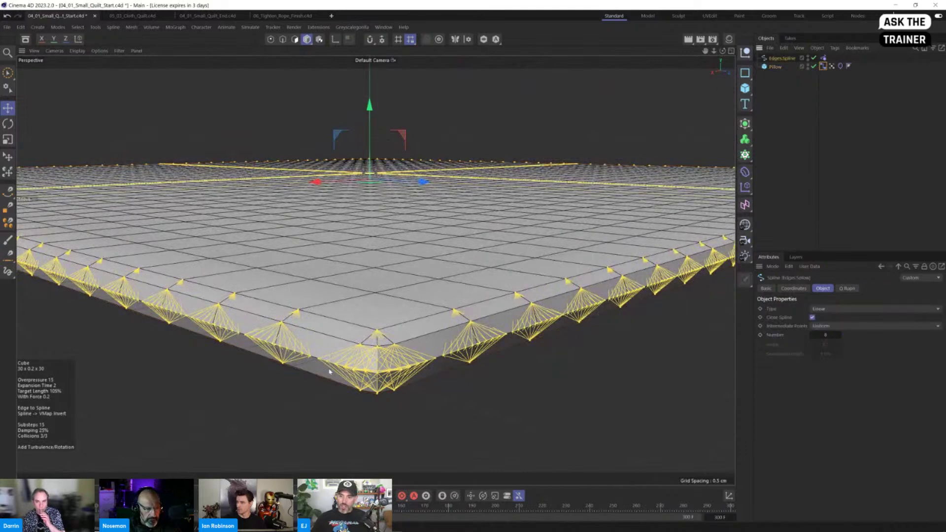
left_click_drag(827, 335, 823, 335)
left_click(838, 326)
left_click(840, 357)
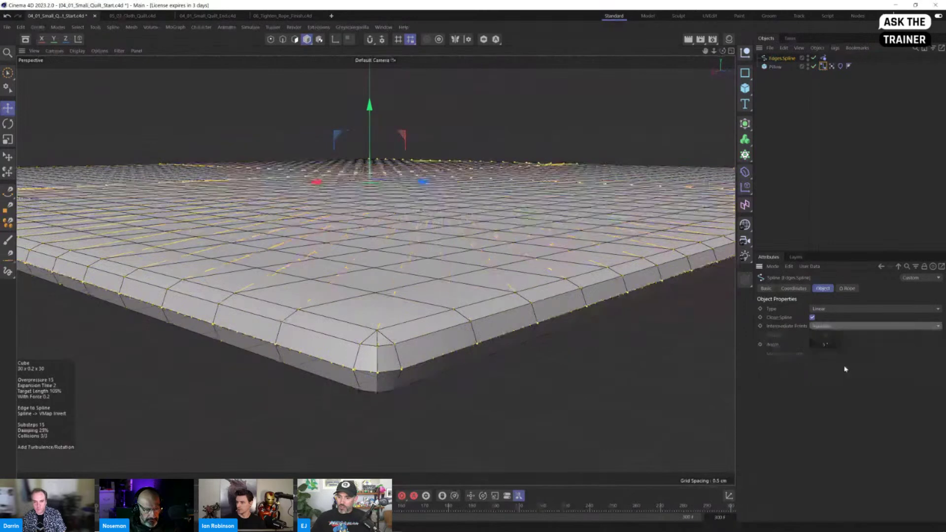
left_click_drag(305, 363, 234, 301, "alt")
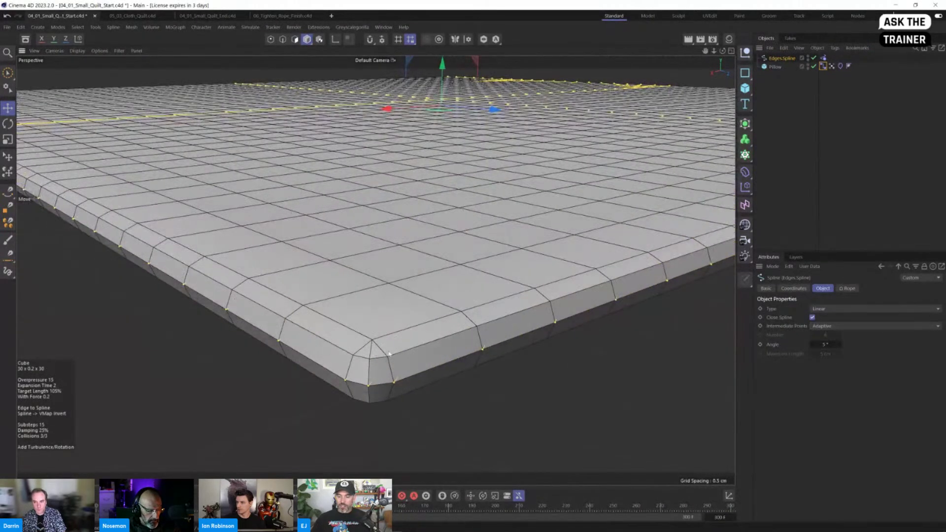
Set the intermediate points of Edges.Spline to Uniform with a number of 12
left_click(843, 326)
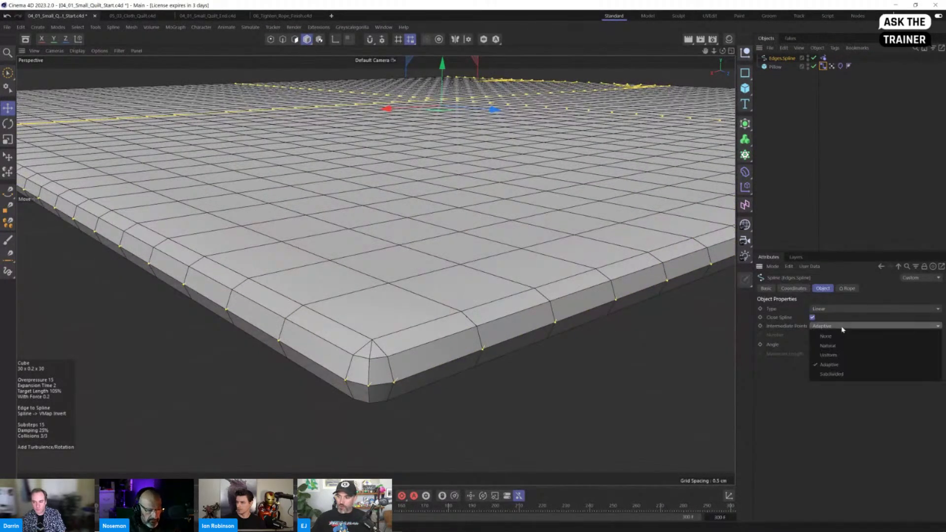
left_click(842, 357)
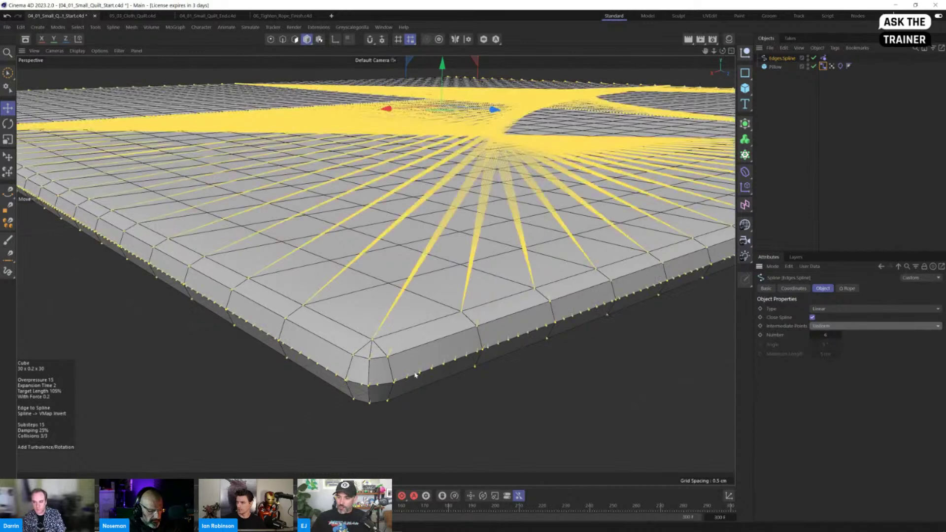
left_click(840, 337)
left_click(841, 337)
left_click(841, 337)
left_click(841, 338)
left_click(840, 338)
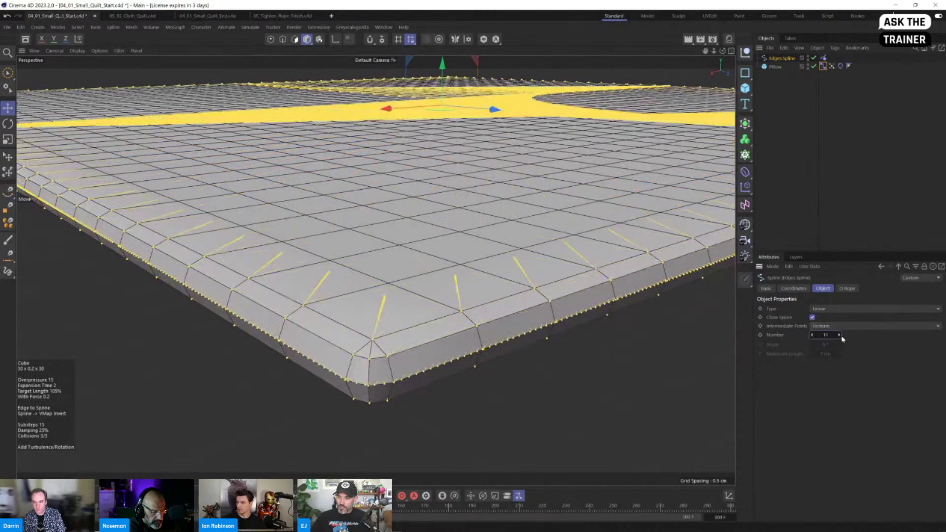
left_click(840, 337)
Reduce the search radius of the Pillow's Connector tag to 0.14 cm
left_click(822, 66)
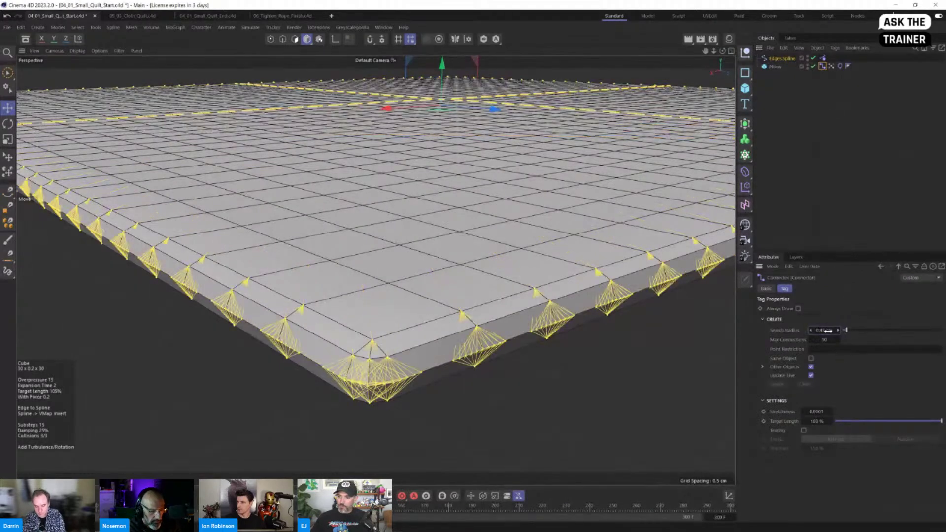
left_click_drag(823, 332, 815, 334)
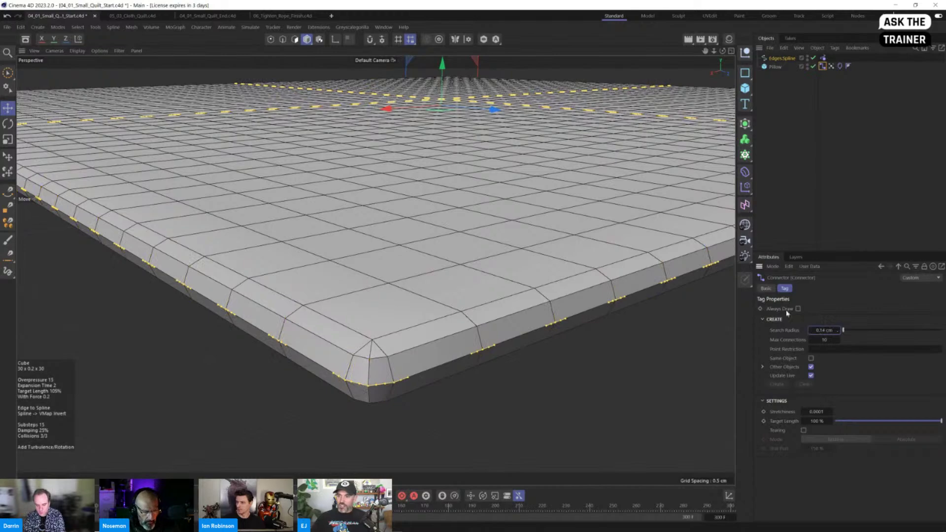
left_click_drag(626, 266, 491, 211, "alt")
scroll(479, 250, "up", 4)
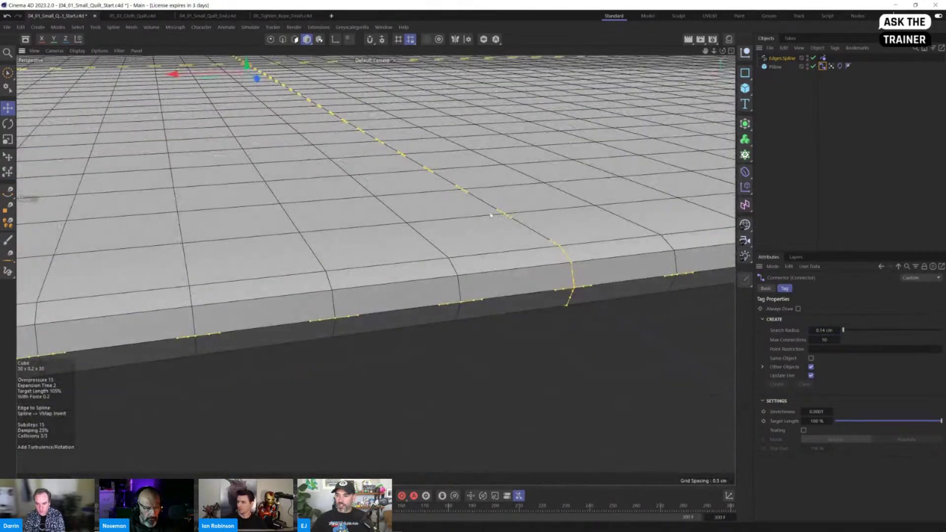
Set the Pillow cube's Y size to 0.2 cm
left_click(775, 67)
double_click(832, 318)
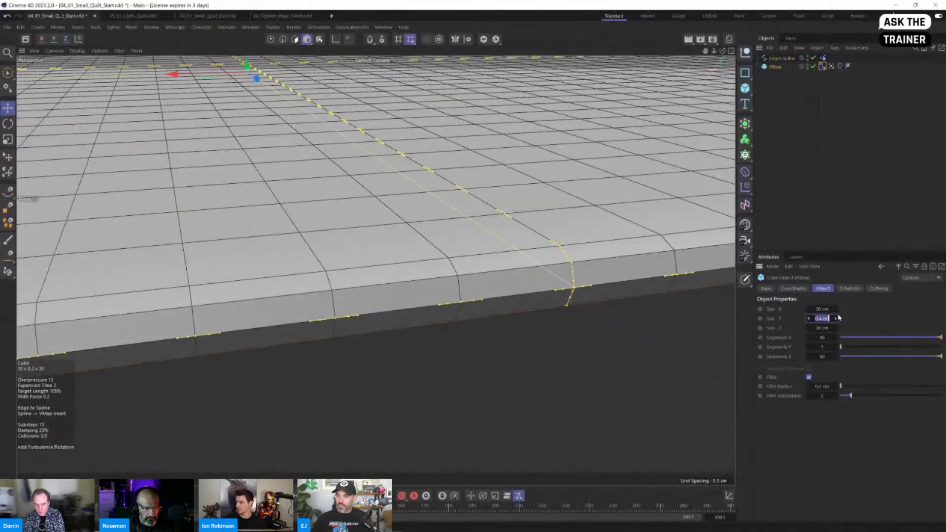
type("0.2")
key("Return")
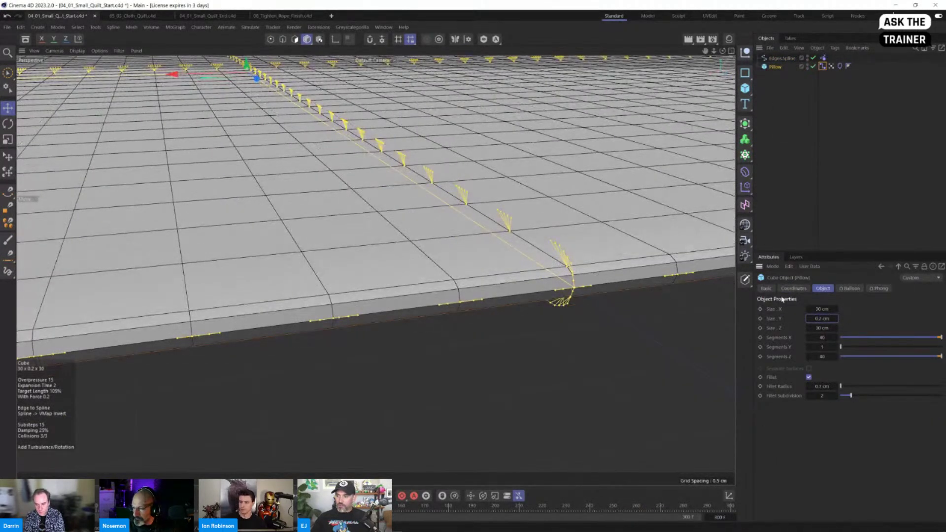
Scale Edges.Spline down along the Y axis to match the thickness of the Pillow cube
left_click_drag(494, 313, 500, 272, "alt")
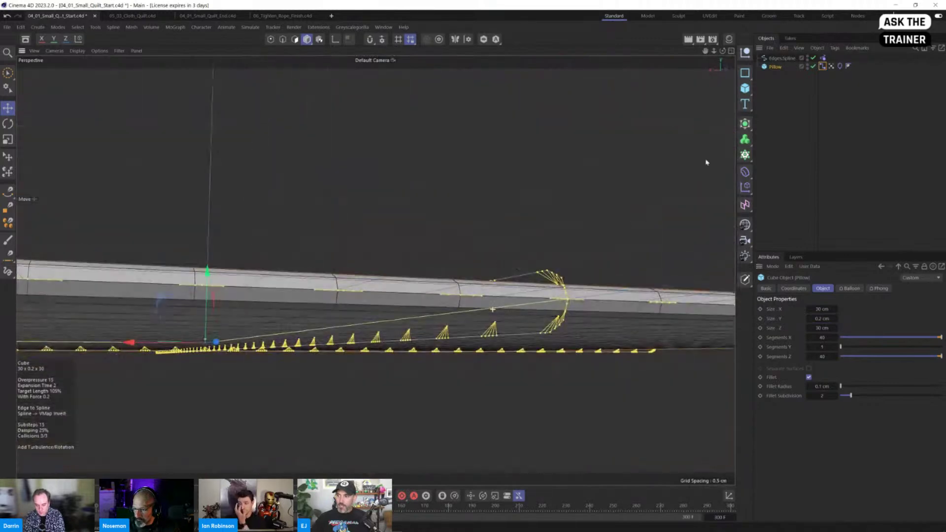
left_click(782, 59)
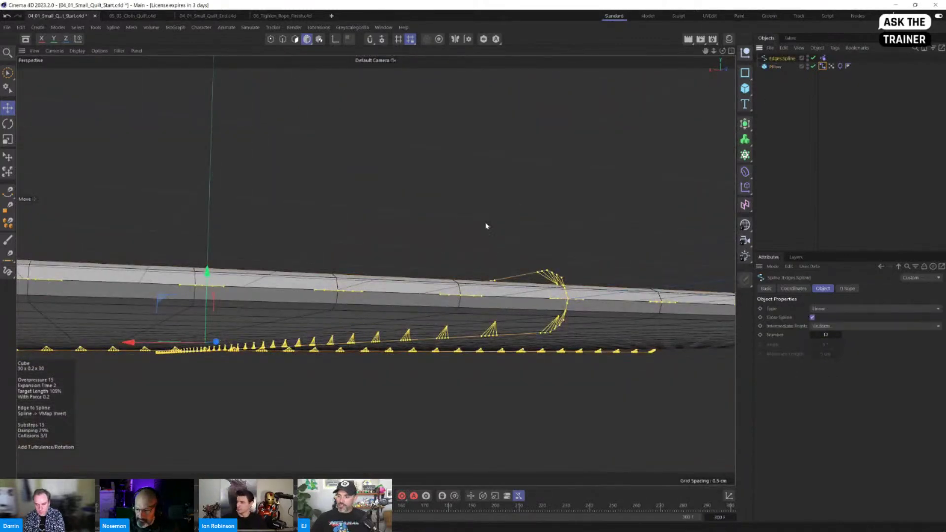
key("t")
left_click_drag(208, 272, 207, 306)
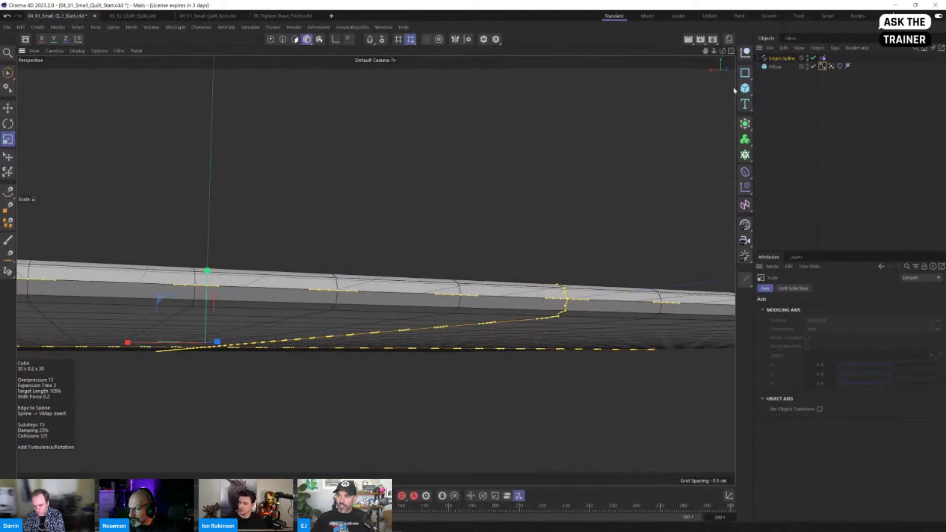
Set the Connector's search radius to 0.43 cm and inspect the connections along the edge and center seams
left_click(823, 58)
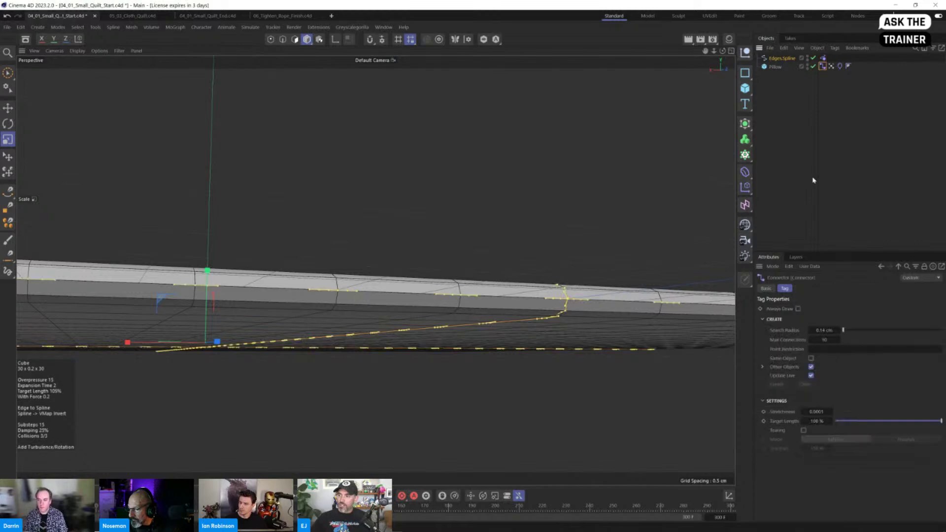
left_click_drag(835, 331, 838, 330)
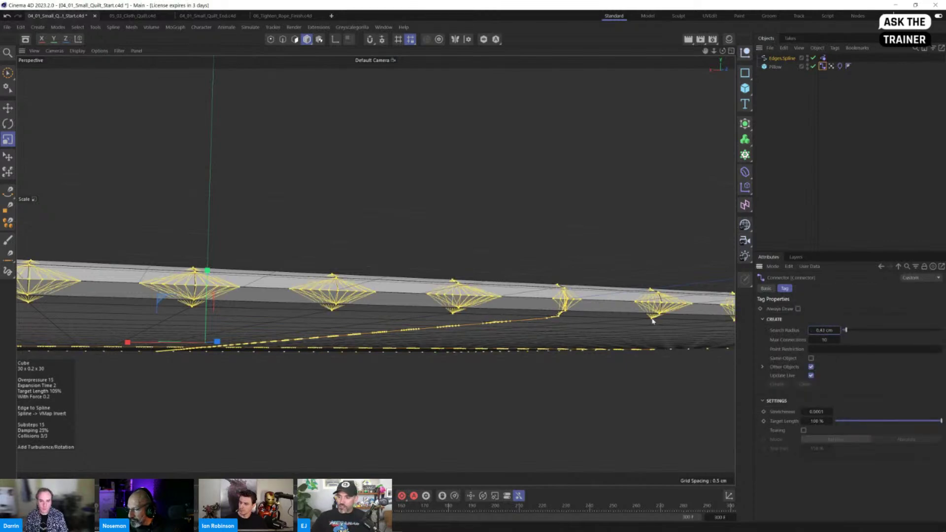
mouse_move(564, 313)
left_mouse_down("alt")
mouse_move(559, 362)
mouse_move(557, 323)
left_mouse_up("alt")
right_click_drag(500, 311, 526, 313, "alt")
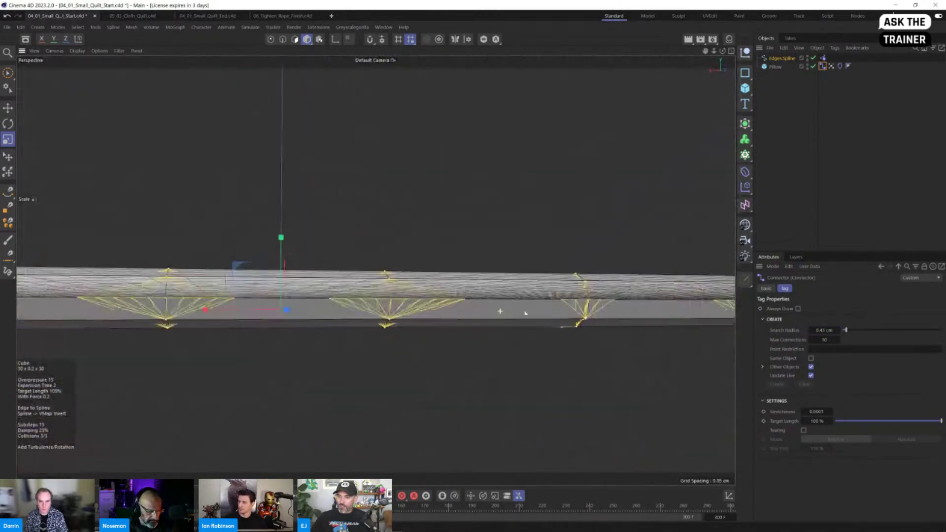
left_click_drag(526, 313, 531, 319, "alt")
left_click_drag(497, 368, 541, 340, "alt")
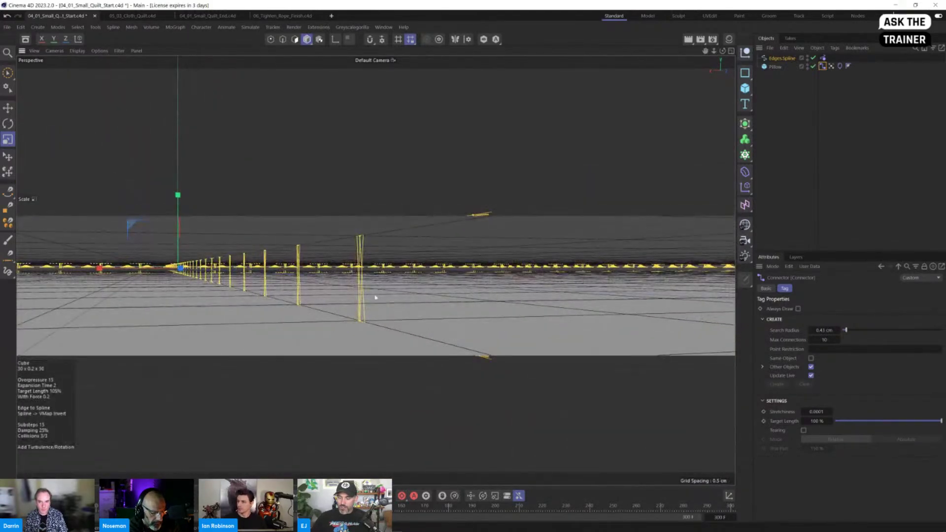
left_click_drag(375, 298, 497, 295, "alt")
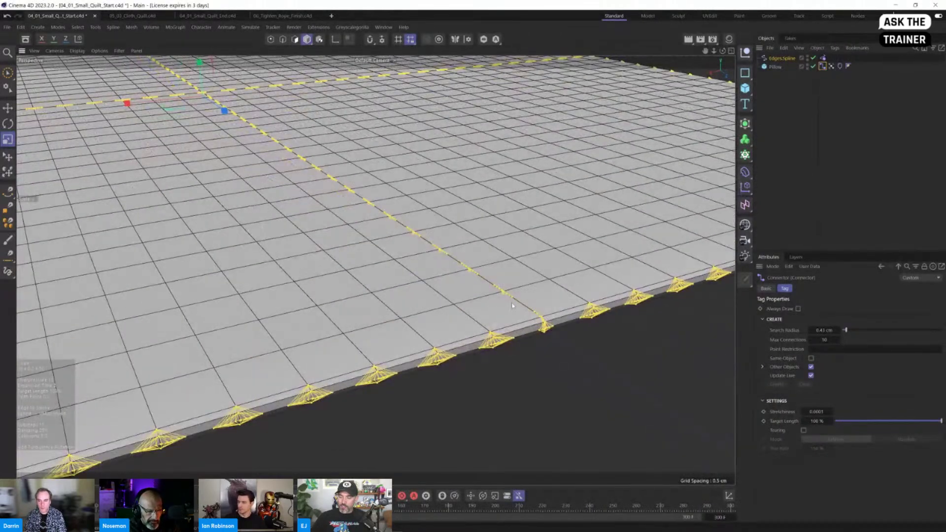
Clear the selection, play the quilt simulation with the whole object in view, and rewind to the start
key("h")
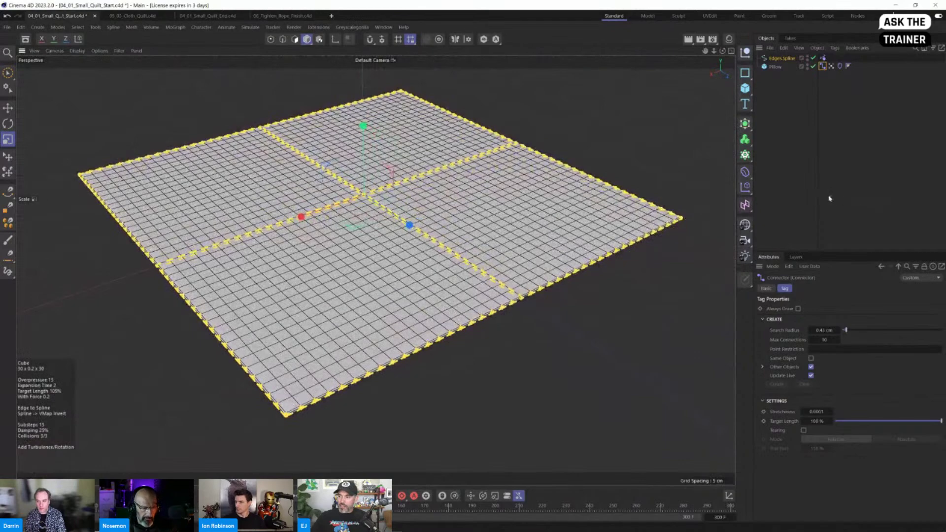
left_click(830, 199)
key("e")
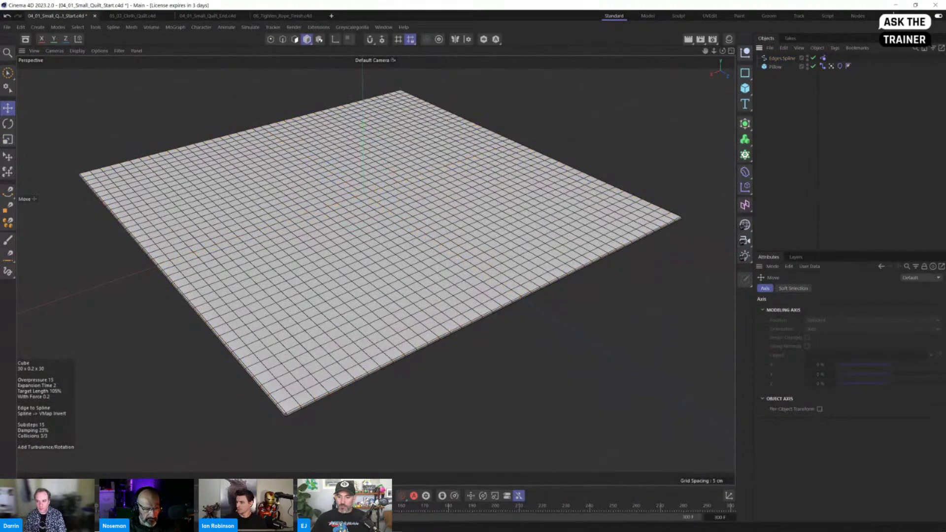
key("F8")
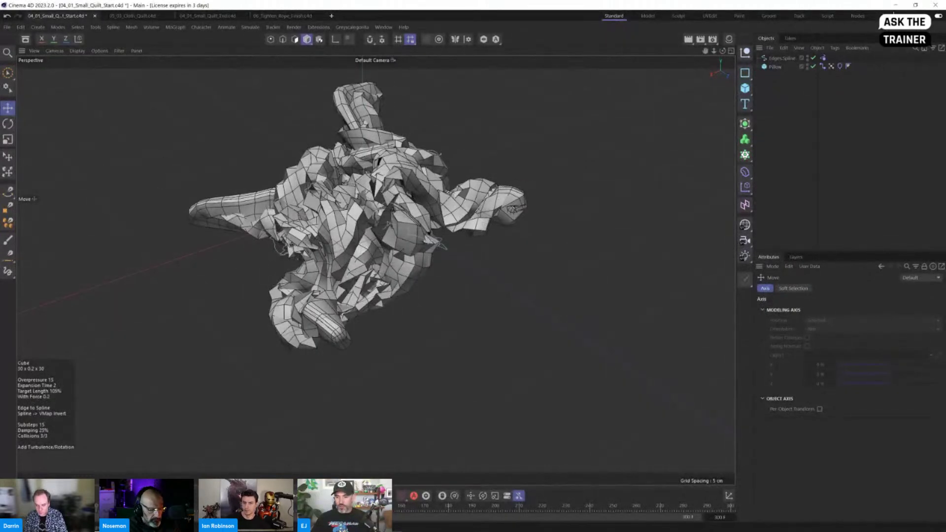
key("shift+f")
Lower the Pillow Connector's maximum connections to 5, then replay the simulation and return to the start frame
left_click(823, 66)
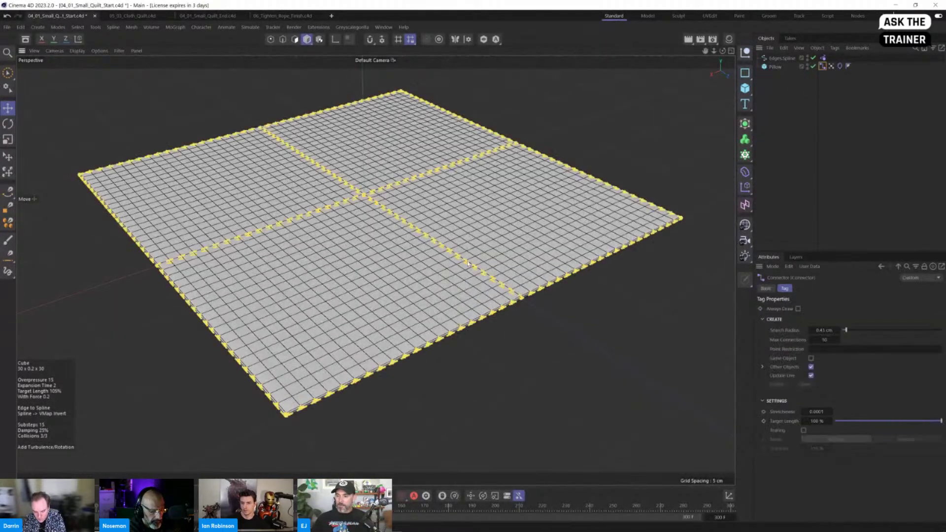
left_click_drag(468, 263, 473, 230, "alt")
left_click_drag(825, 340, 821, 347)
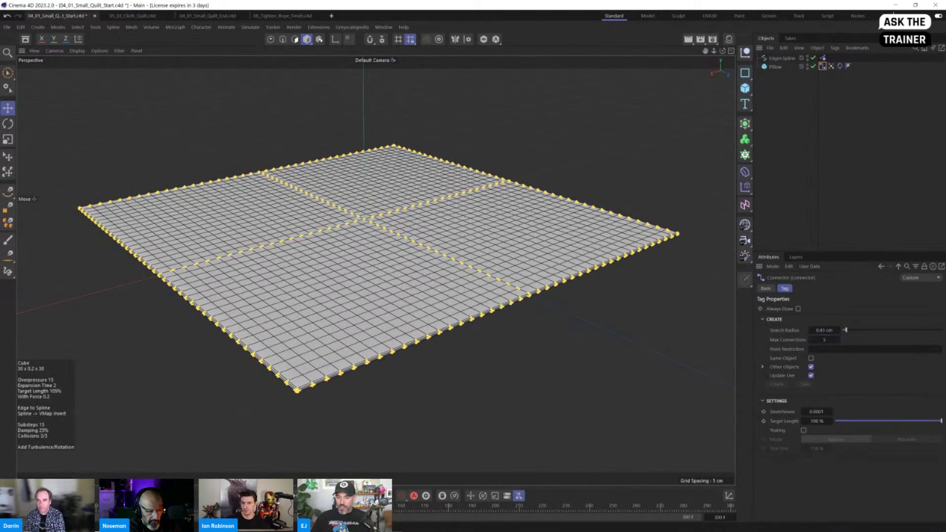
left_click(348, 496)
left_click(348, 495)
left_click(312, 496)
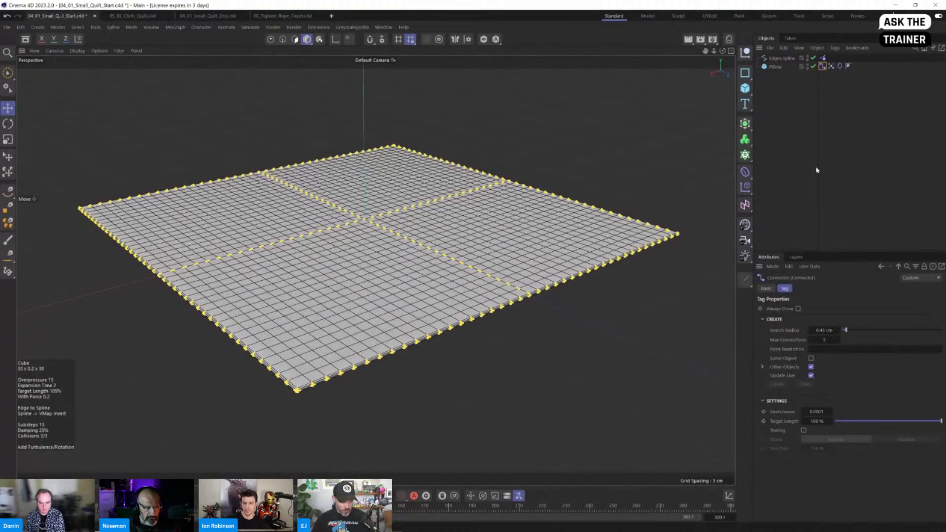
Set the project's simulation smoothing iterations to 2 and damping to 25 %, then play the simulation and rewind
key("ctrl+d")
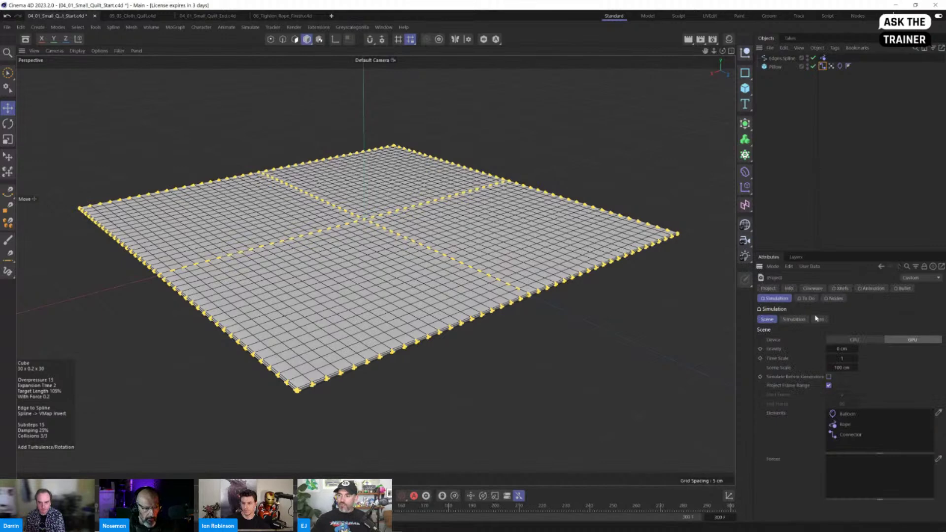
left_click(794, 319)
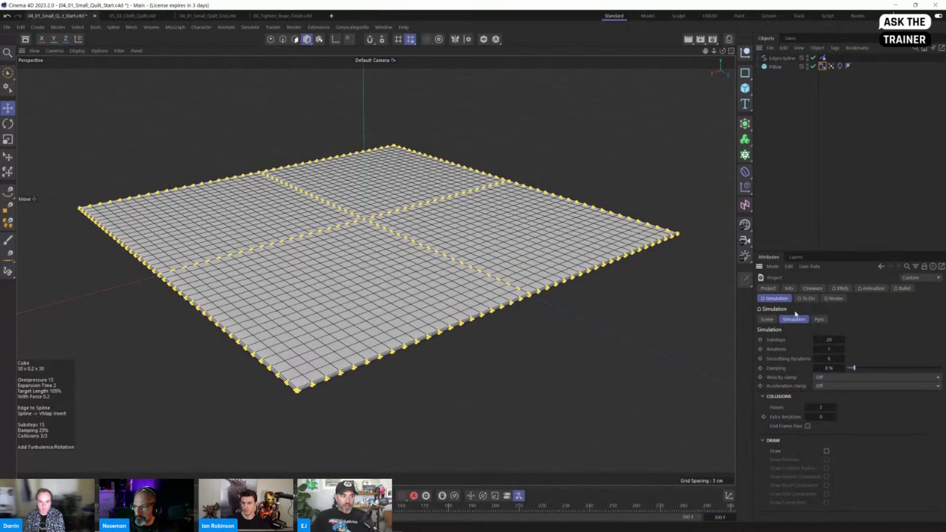
left_click(830, 349)
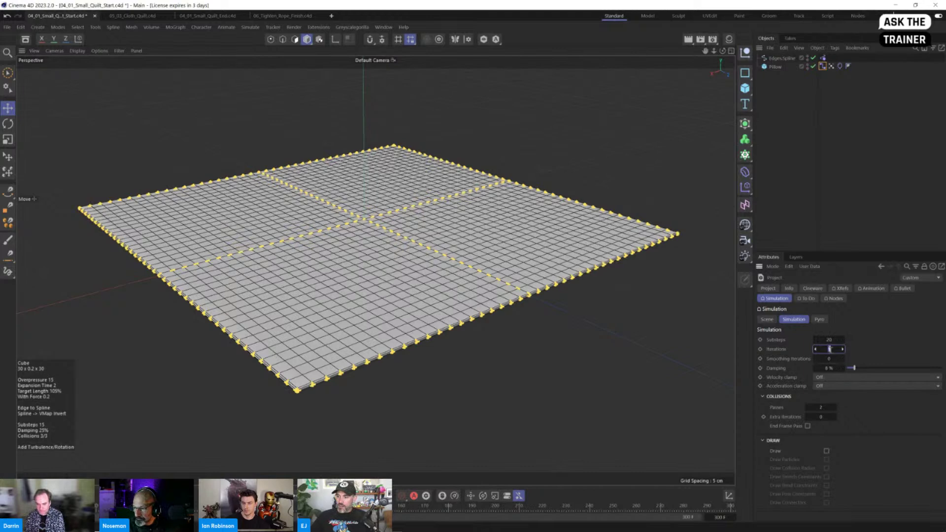
left_click(830, 359)
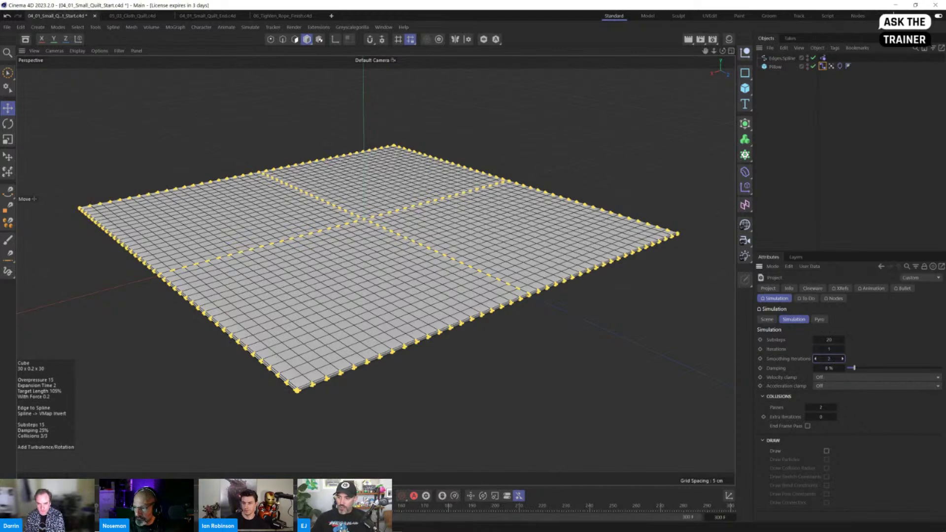
left_click(829, 368)
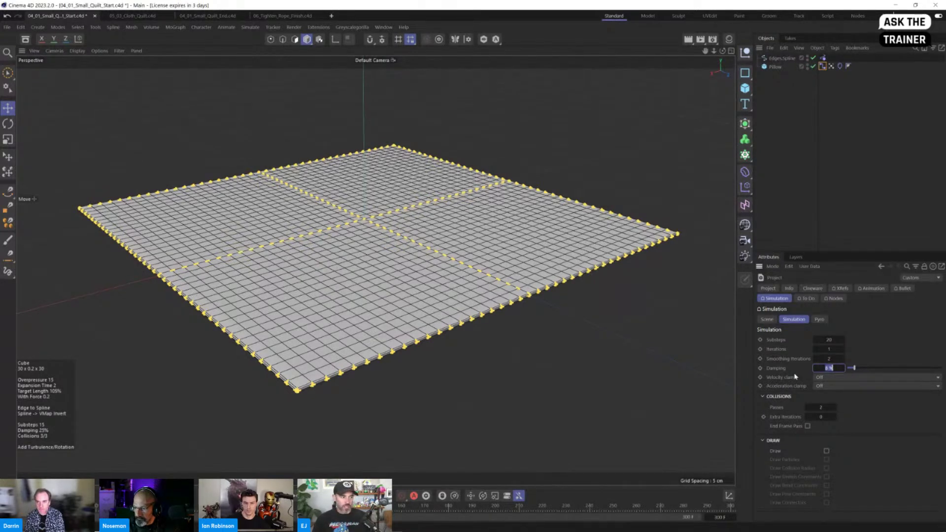
type("25")
key("Return")
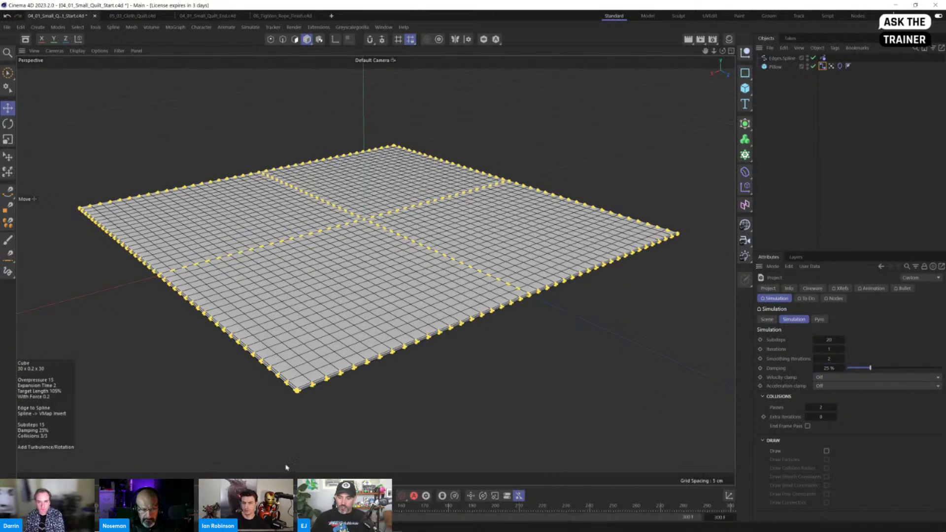
key("F8")
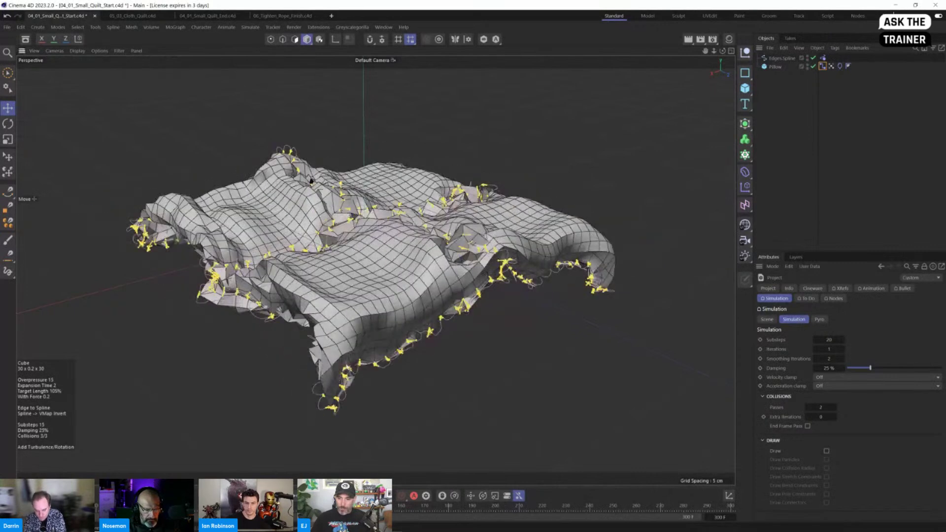
key("shift+f")
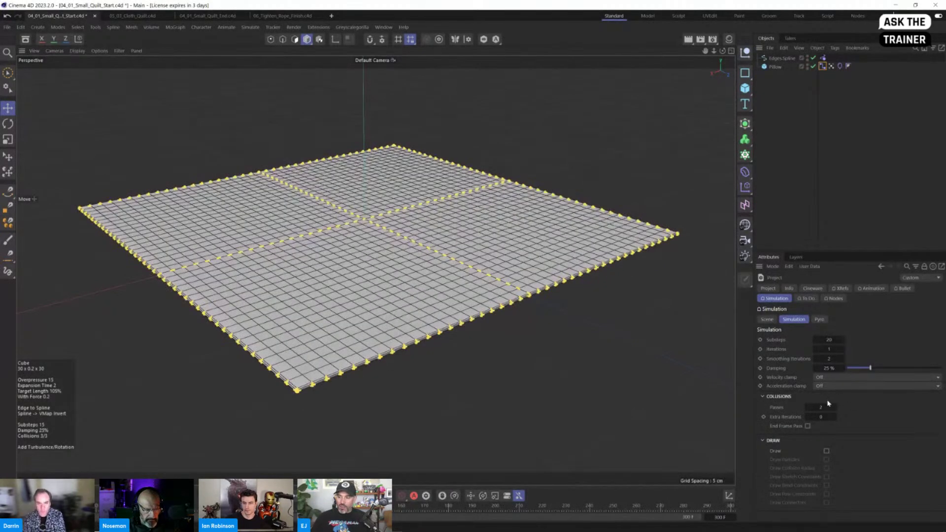
Set the project's collision passes to 3 and extra iterations to 3, then play the simulation and rewind
double_click(821, 408)
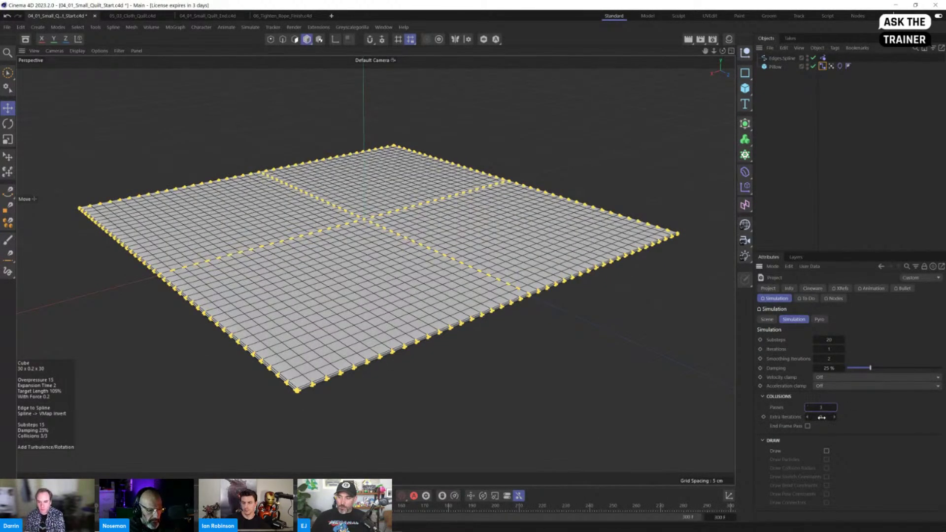
left_click(821, 416)
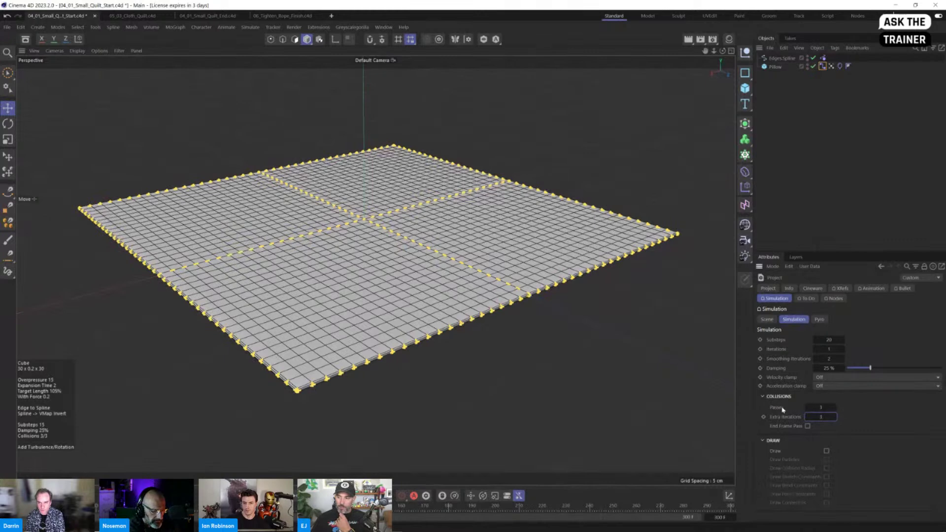
key("Return")
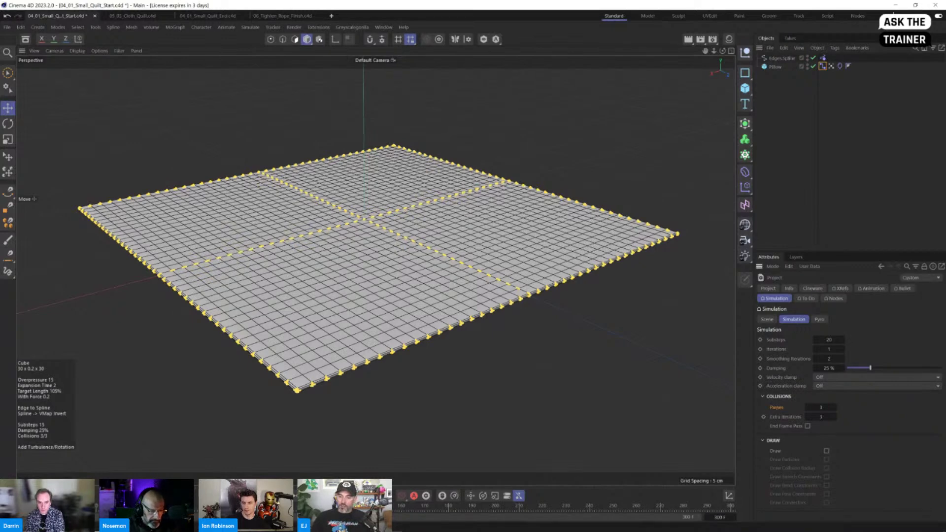
key("F8")
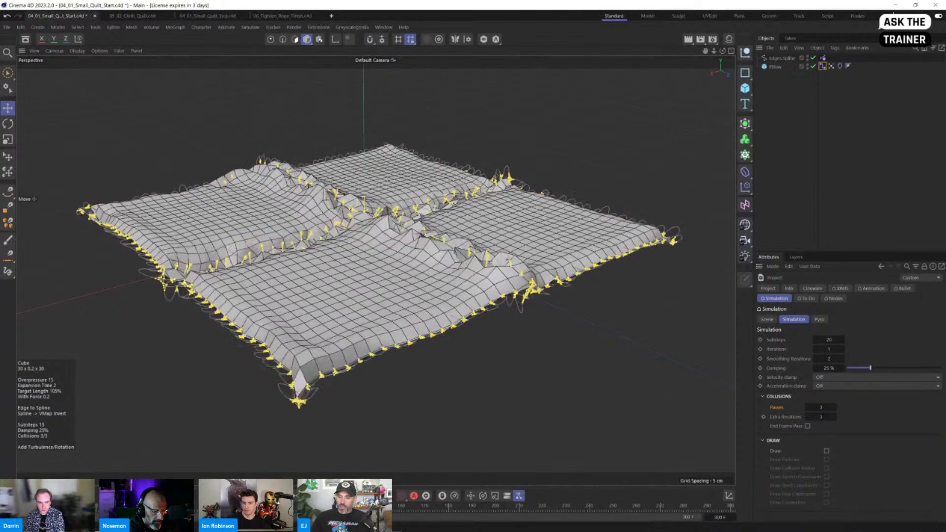
key("F8")
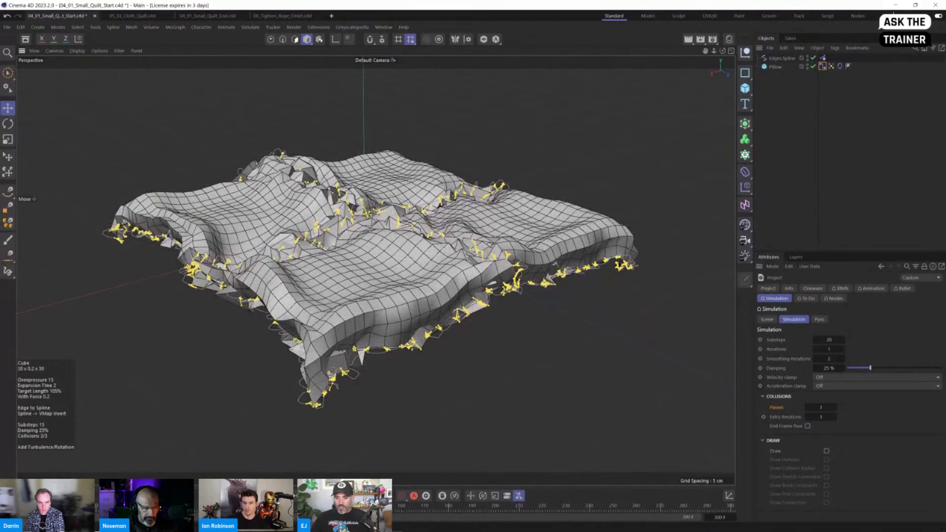
key("shift+f")
Replay the simulation with the Pillow's vertex map shown, clear the selection, and return to the start frame
left_click(830, 66)
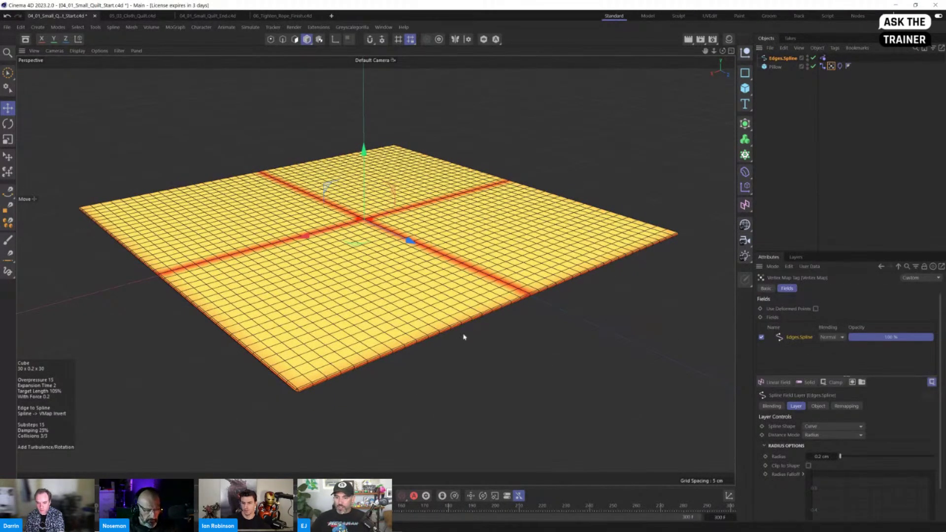
key("F8")
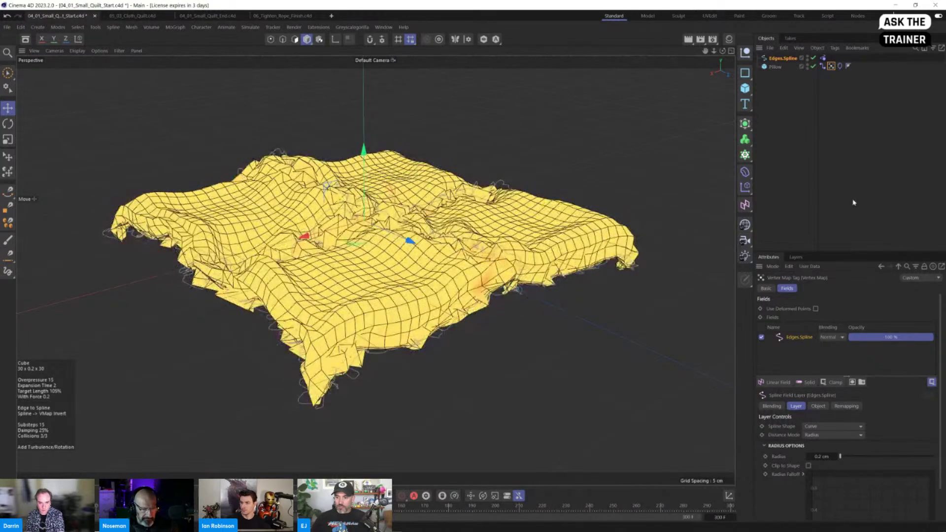
left_click(848, 205)
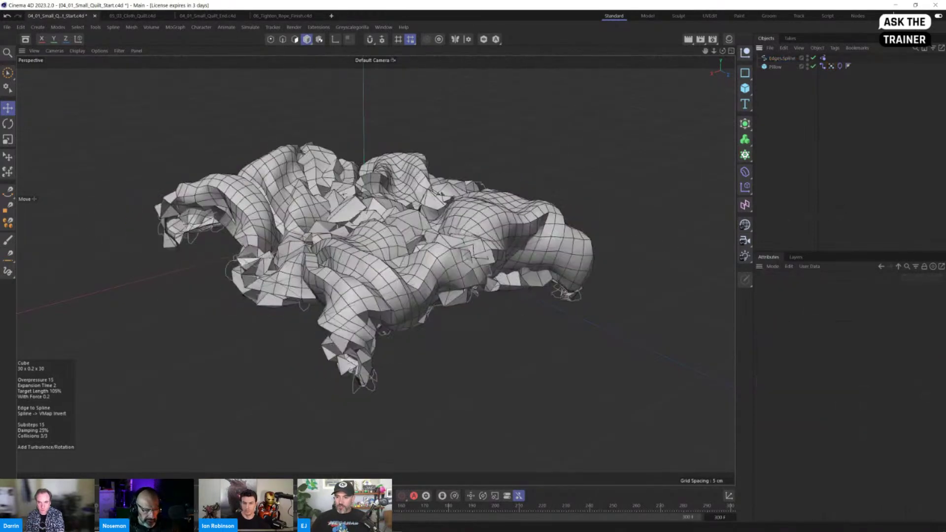
left_click(246, 496)
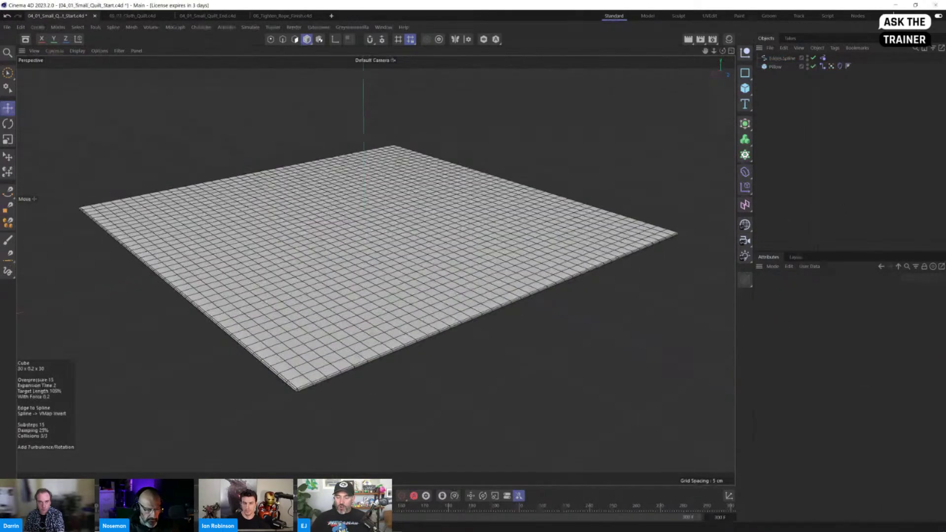
Enable With Force in the Mix Animation settings of the Edges.Spline's Rope tag
left_click(786, 59)
left_click(823, 58)
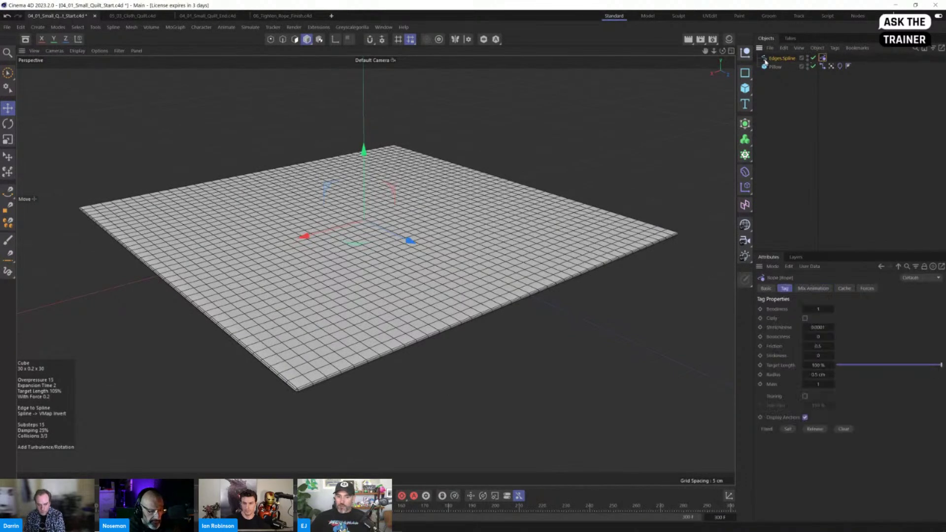
left_click(780, 59)
left_click(822, 59)
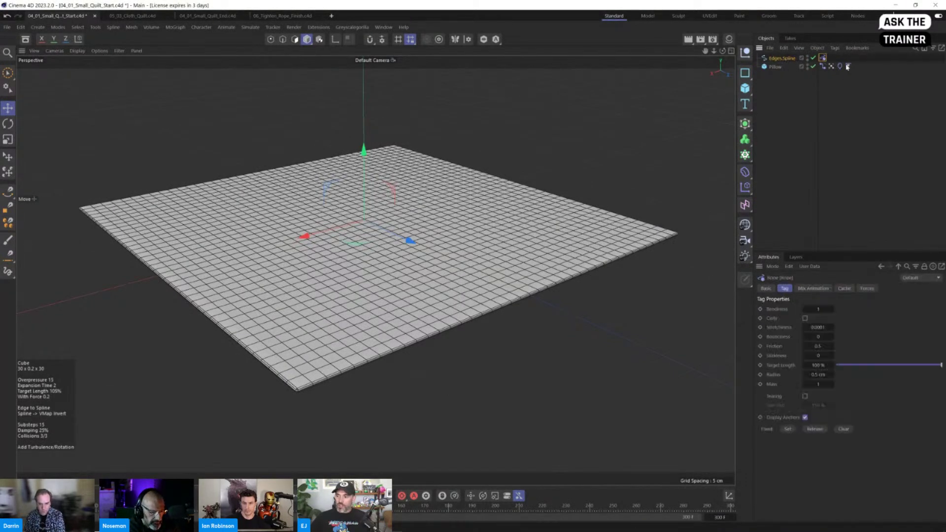
left_click(813, 288)
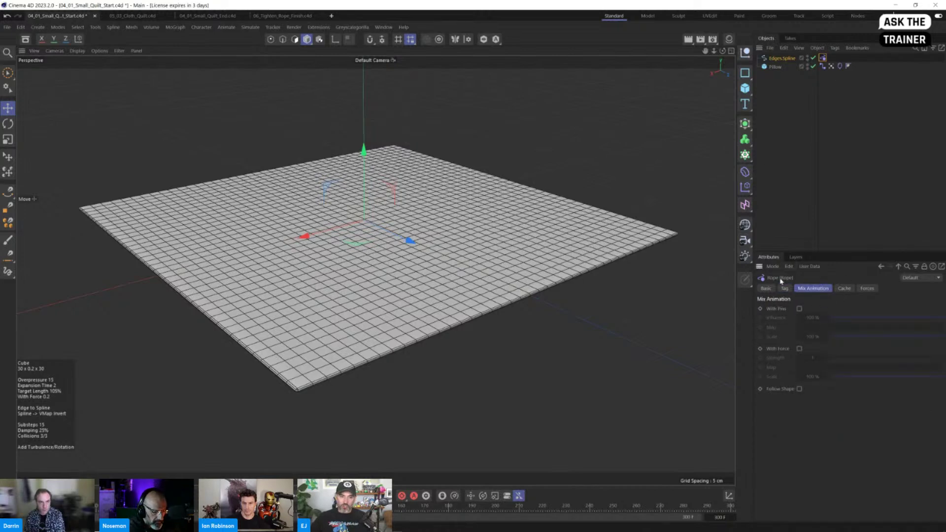
left_click(800, 349)
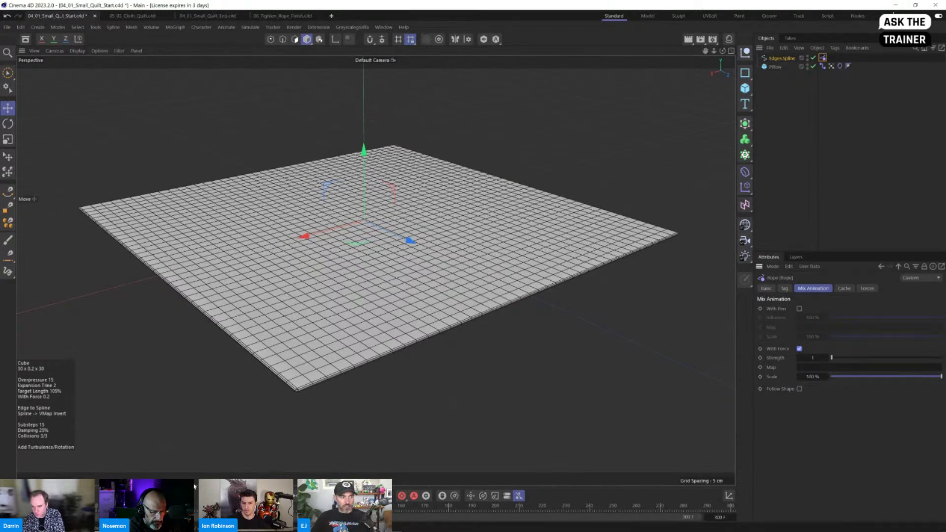
Play the simulation with the rope's force strength at 3, inspect the quilt's underside, and rewind with the whole object in view
left_click(349, 495)
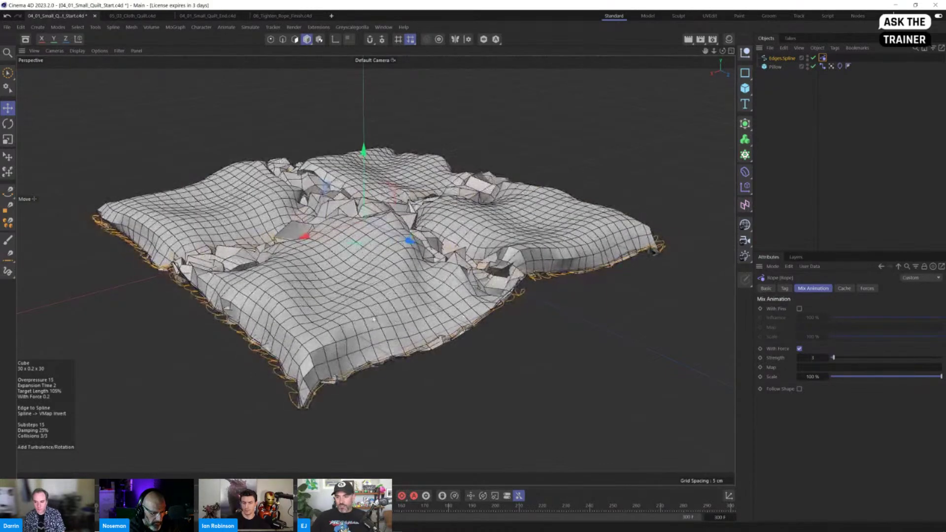
mouse_move(373, 319)
left_mouse_down("alt")
mouse_move(410, 297)
mouse_move(427, 265)
mouse_move(418, 239)
mouse_move(373, 317)
left_mouse_up("alt")
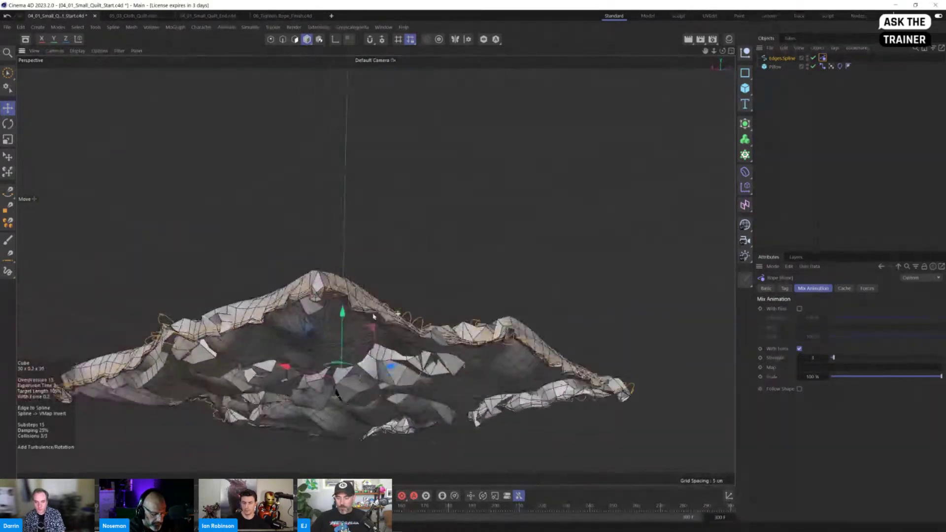
left_click(314, 495)
left_click_drag(335, 389, 340, 427, "alt")
middle_click_drag(416, 396, 467, 286, "alt")
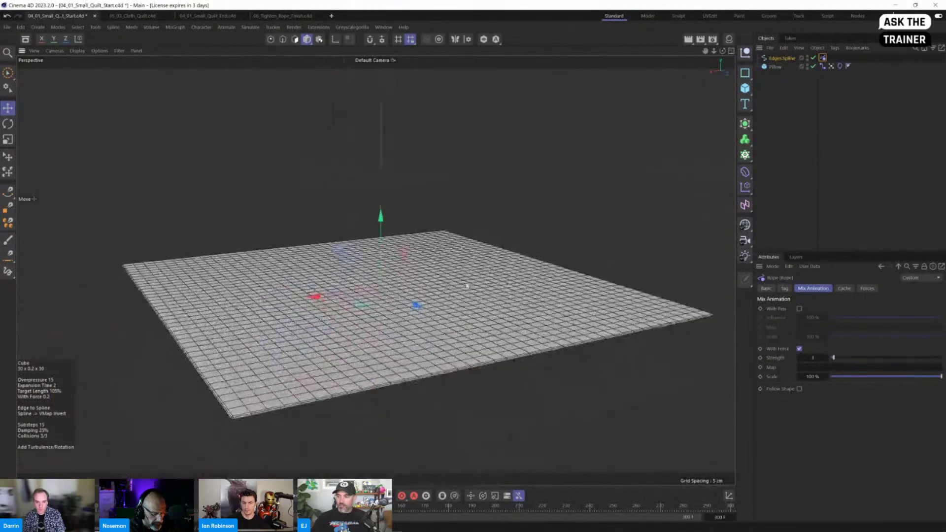
Set the project's simulation iterations to 2
key("ctrl+d")
double_click(828, 349)
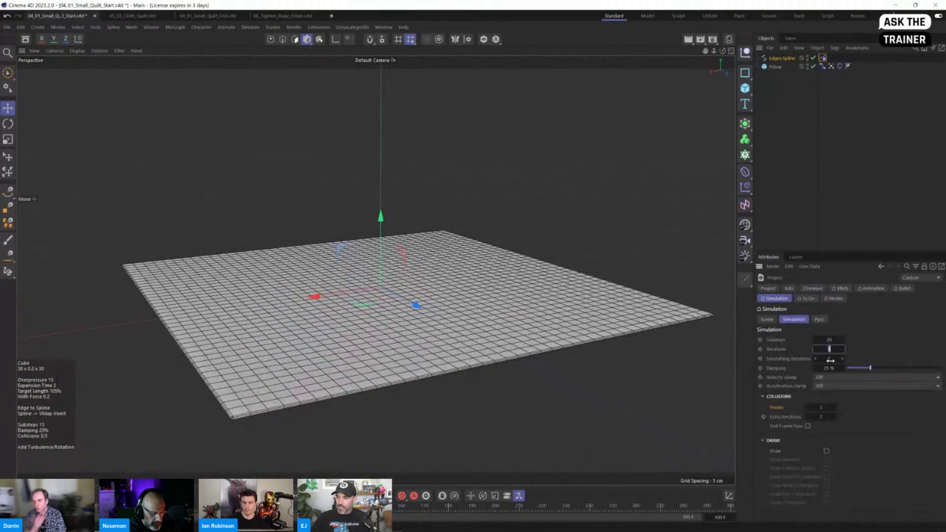
type("2")
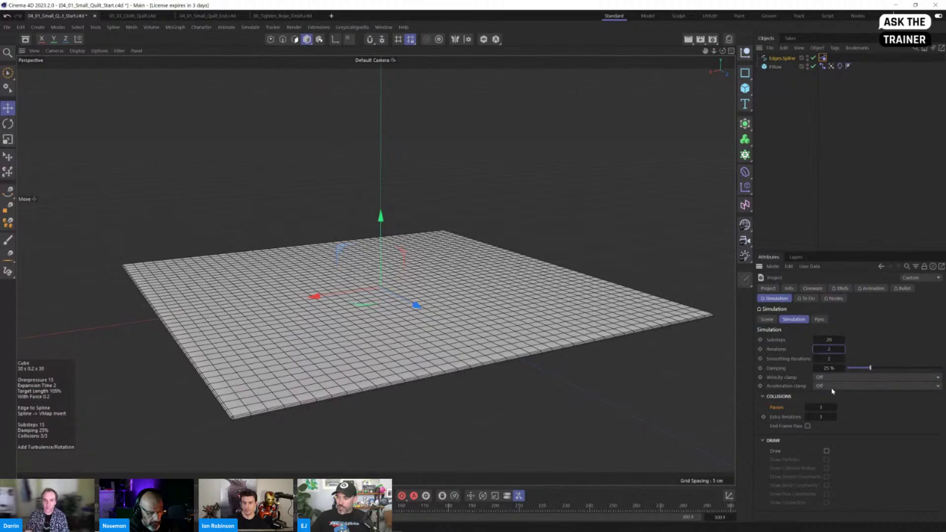
Thicken the Pillow cube slightly along its vertical axis directly in the viewport
left_click(546, 343)
middle_click_drag(546, 343, 555, 318, "alt")
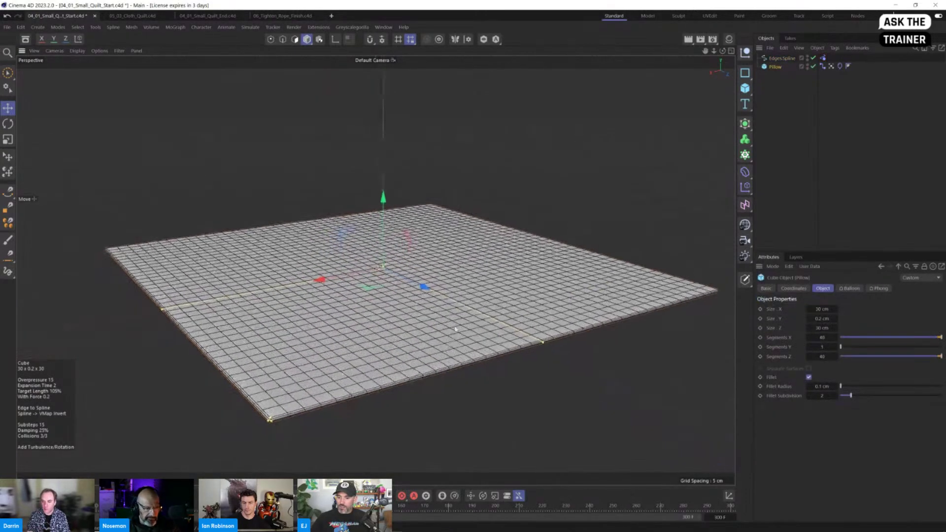
left_click_drag(385, 270, 385, 268)
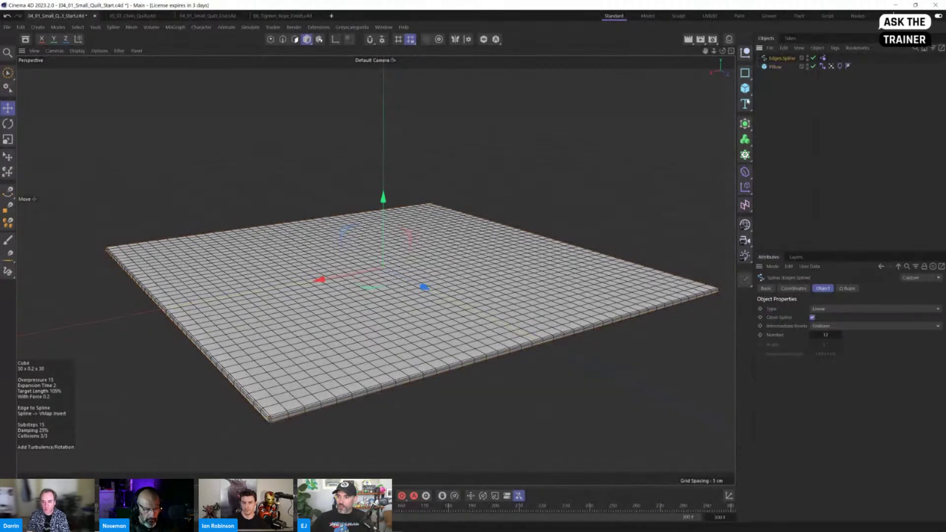
key("t")
left_click_drag(392, 212, 389, 207)
key("e")
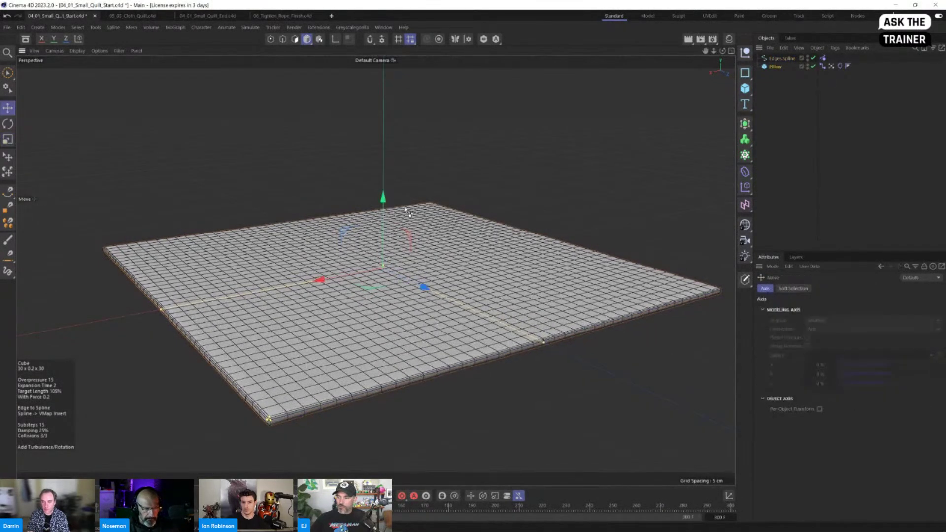
key("ctrl+z")
Scale the Edges.Spline up slightly along the vertical axis to fit the thicker pillow, and return to the Move tool
left_click(785, 59)
key("t")
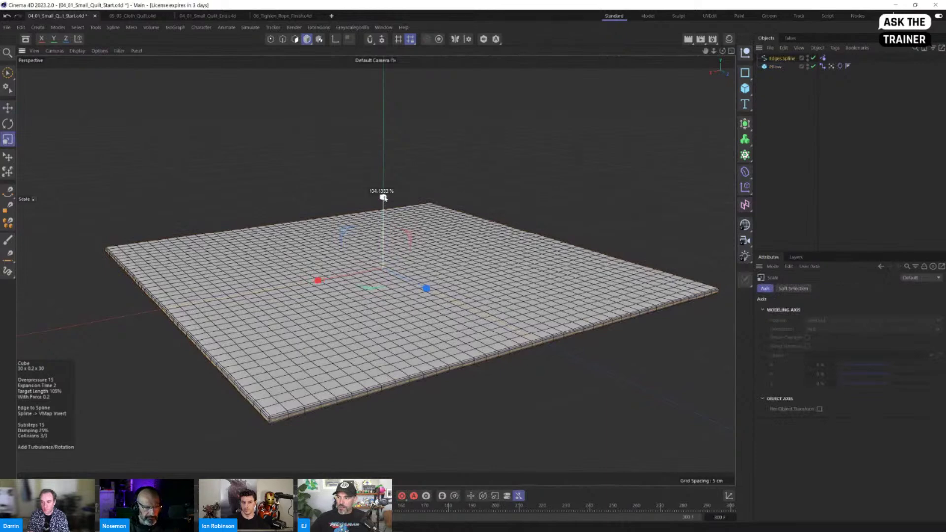
key("e")
Raise the Pillow Connector's search radius to 0.66 cm, replay the simulation without the selection, and rewind to the start
left_click(822, 66)
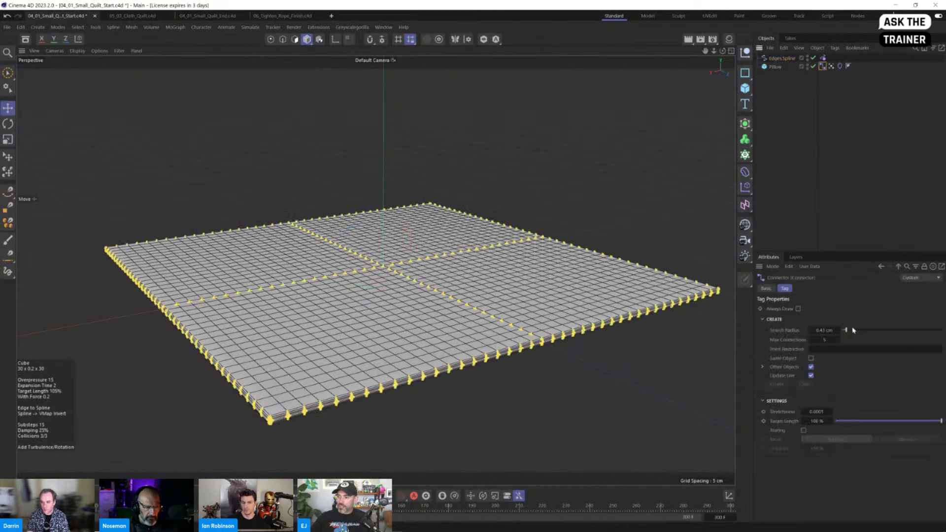
mouse_move(853, 330)
left_mouse_down()
mouse_move(839, 331)
mouse_move(849, 330)
left_mouse_up()
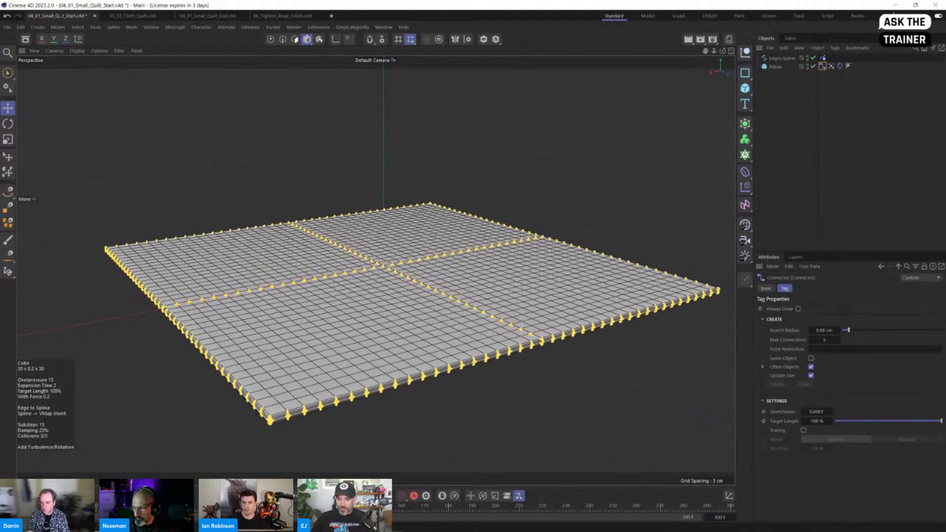
key("F8")
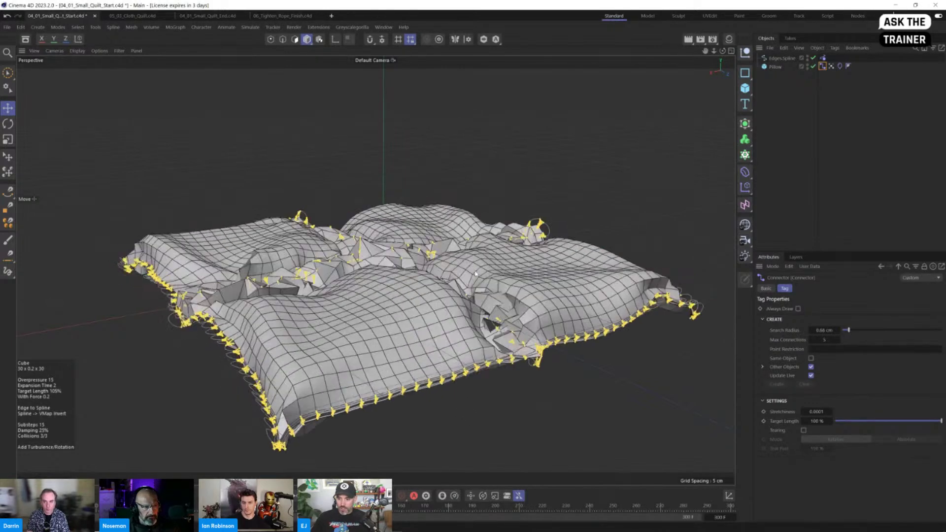
left_click(468, 421)
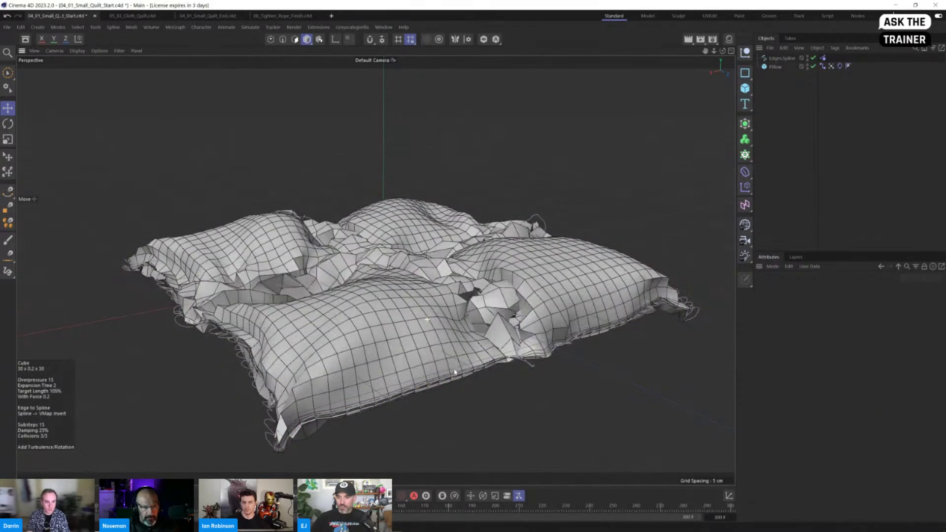
left_click_drag(453, 372, 449, 366, "alt")
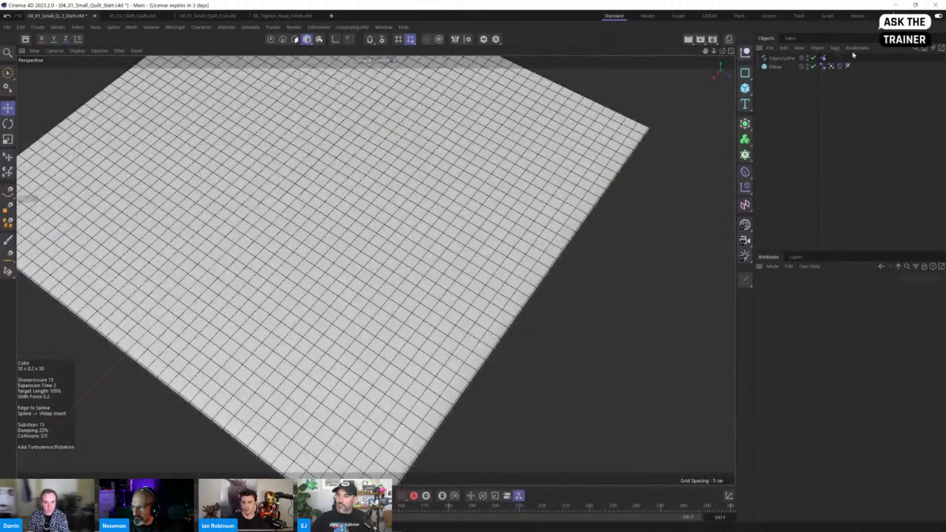
Lower the surface Bendiness in the Pillow's balloon cloth tag
left_click(823, 66)
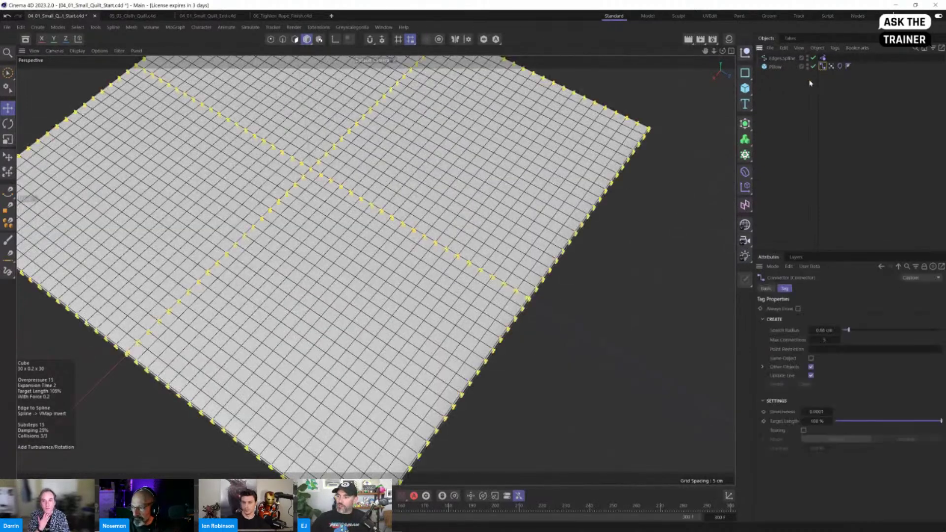
left_click(839, 66)
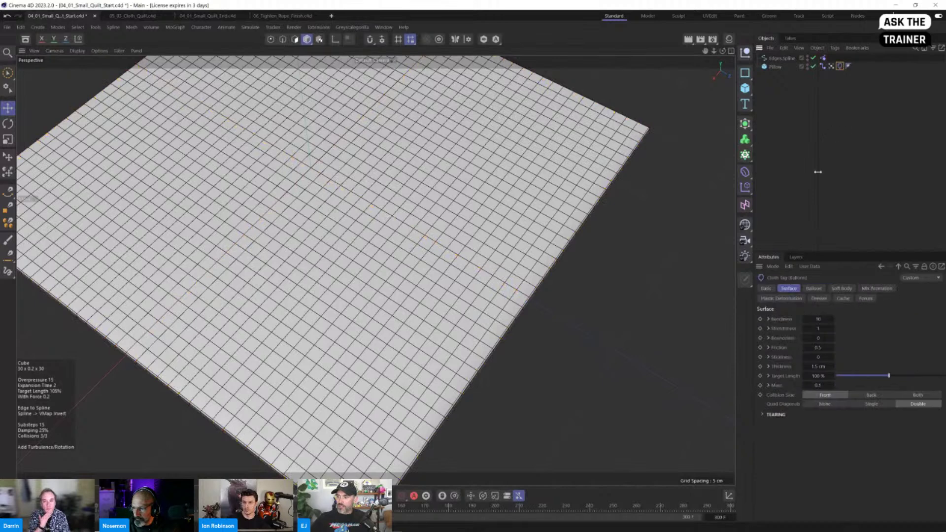
left_click(788, 288)
left_click(819, 320)
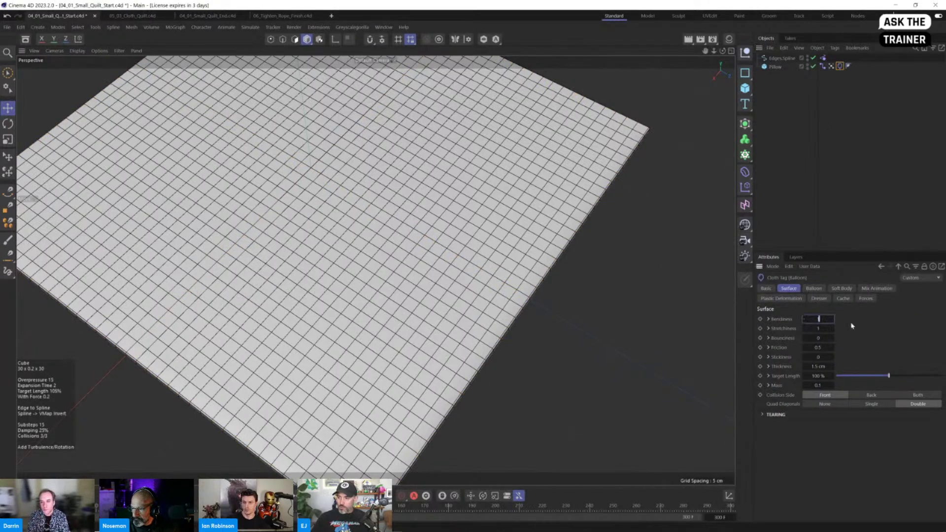
Set the balloon's Overpressure to 20, then play the simulation and inspect the inflated quilt from a lower angle
left_click(814, 289)
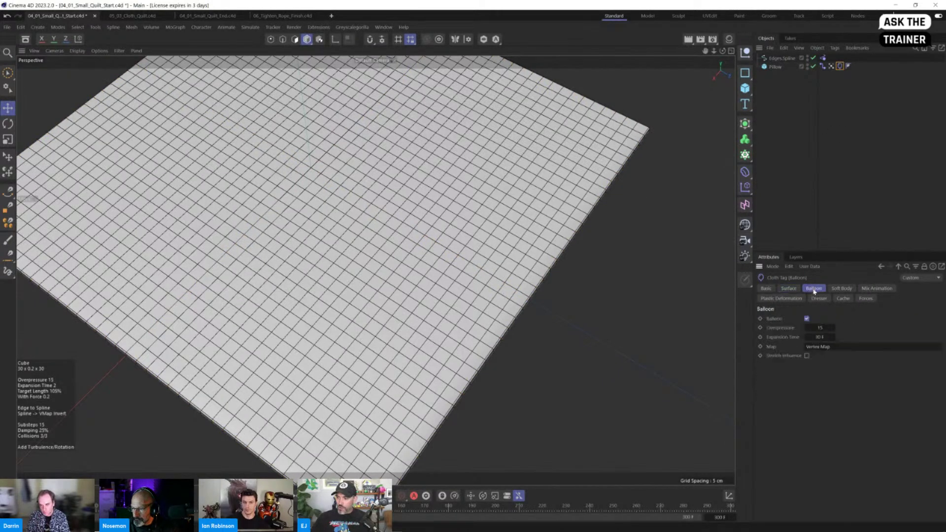
left_click(821, 328)
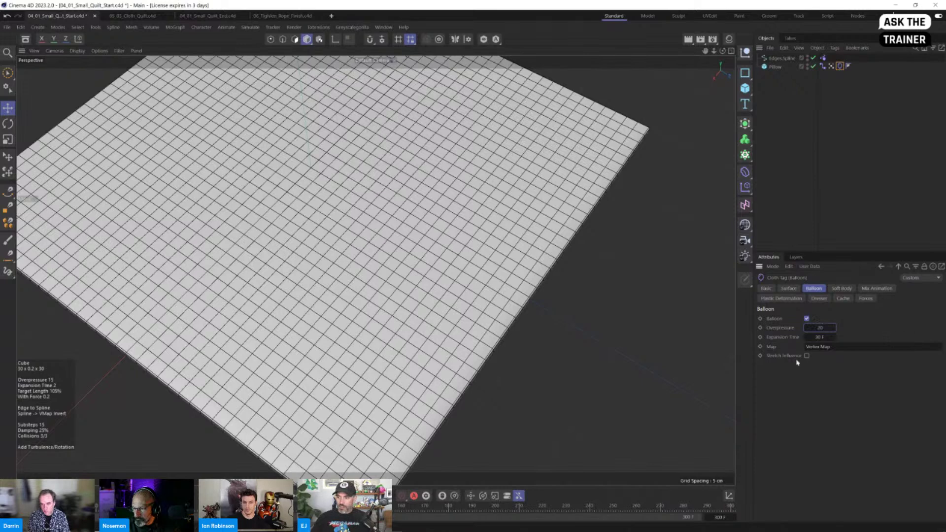
key("Return")
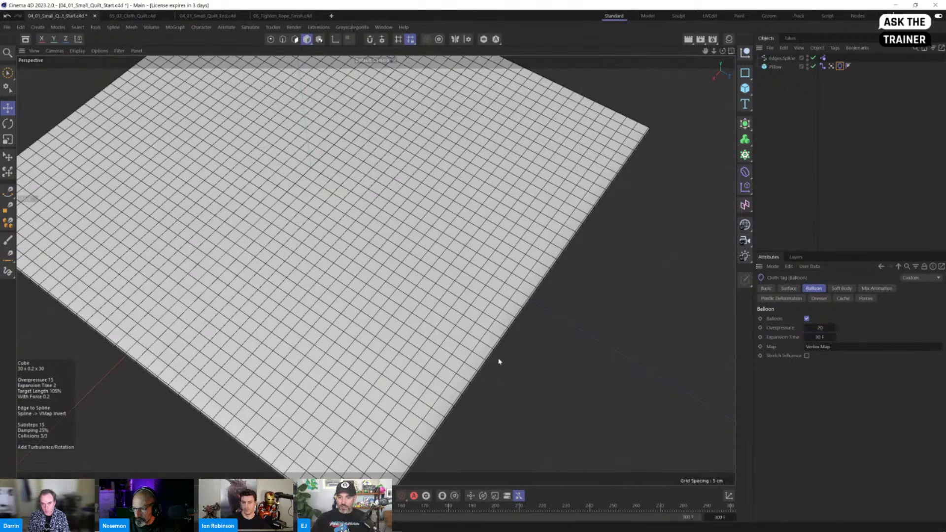
key("F8")
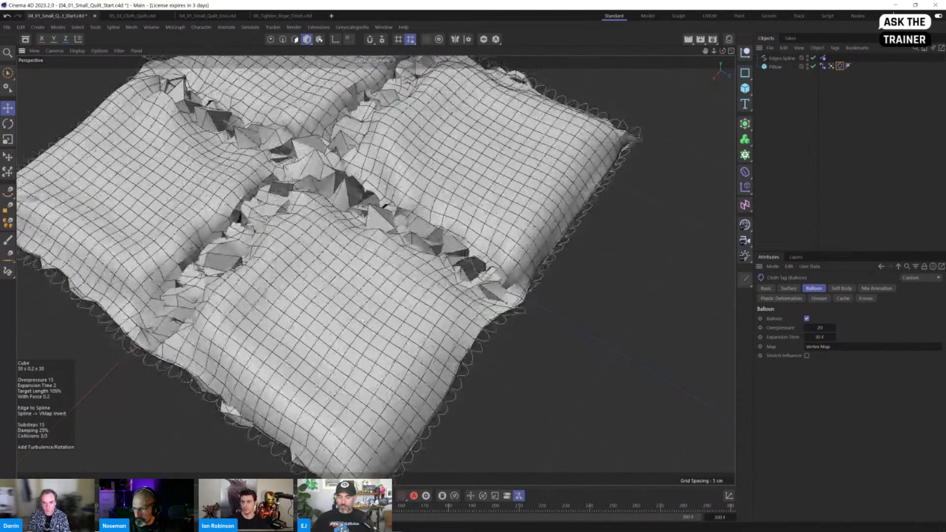
left_click_drag(363, 321, 267, 339, "alt")
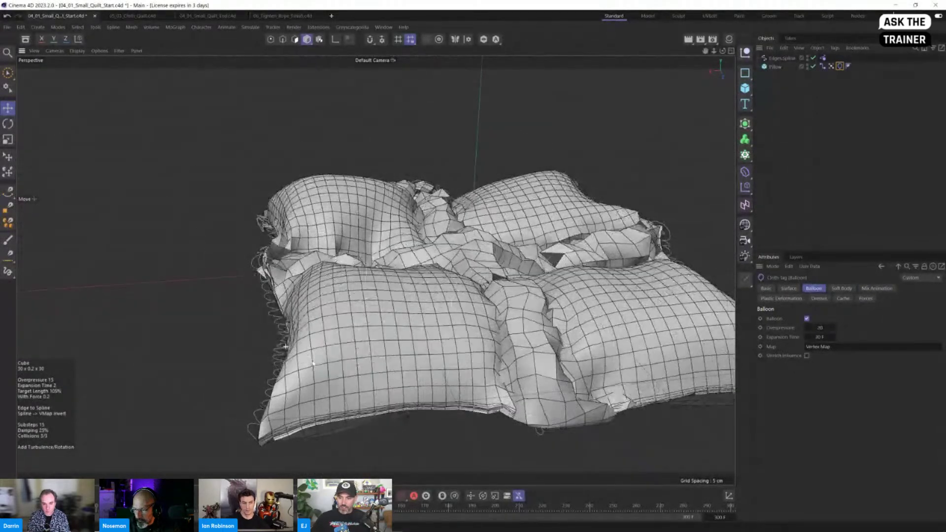
Set the surface Target Length in the Pillow's balloon cloth tag to 105% and play the simulation
left_click_drag(313, 364, 322, 427, "alt")
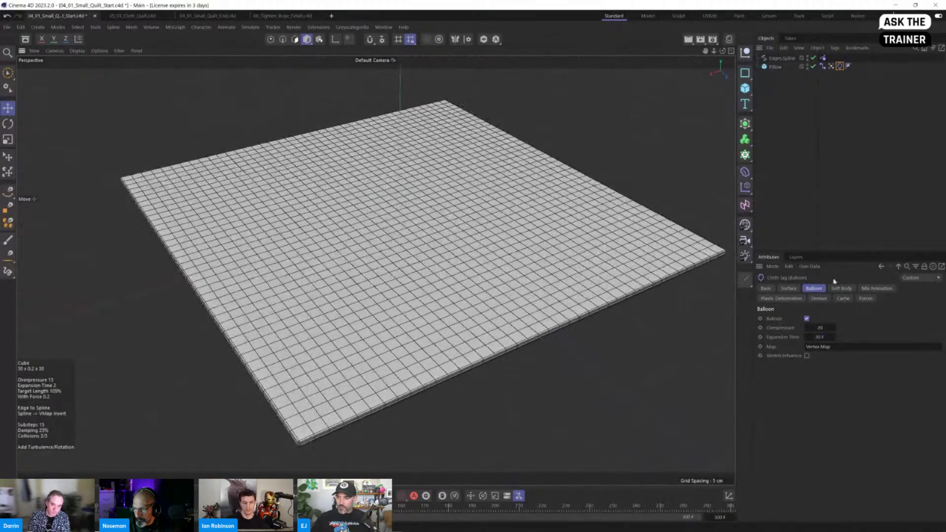
left_click(788, 288)
left_click(818, 377)
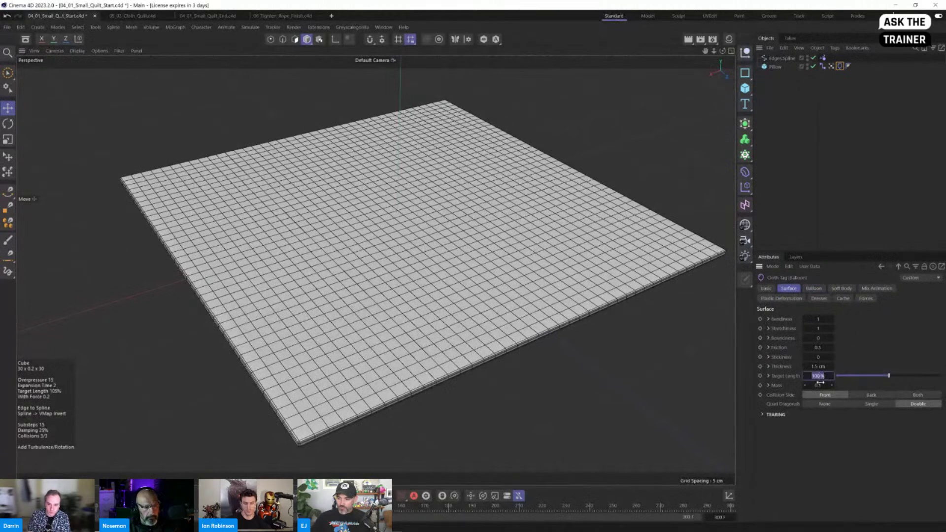
key("Return")
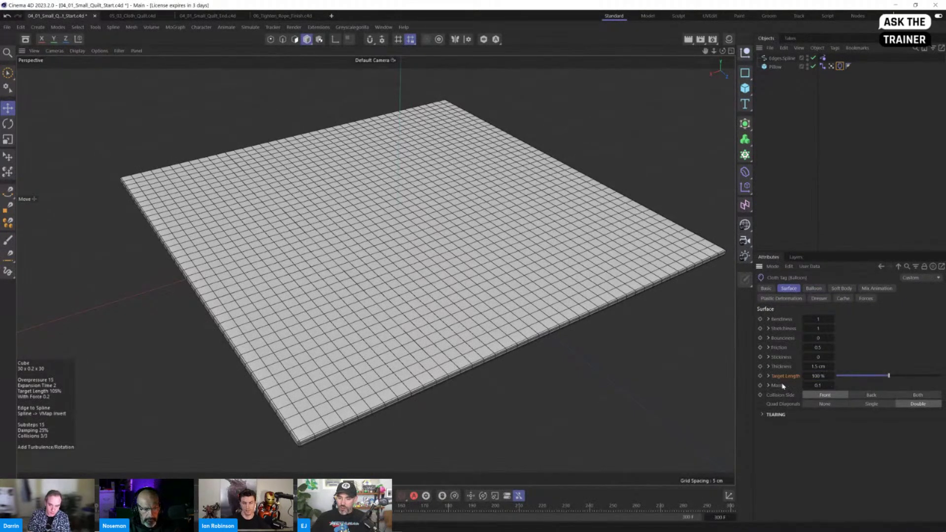
left_click(813, 377)
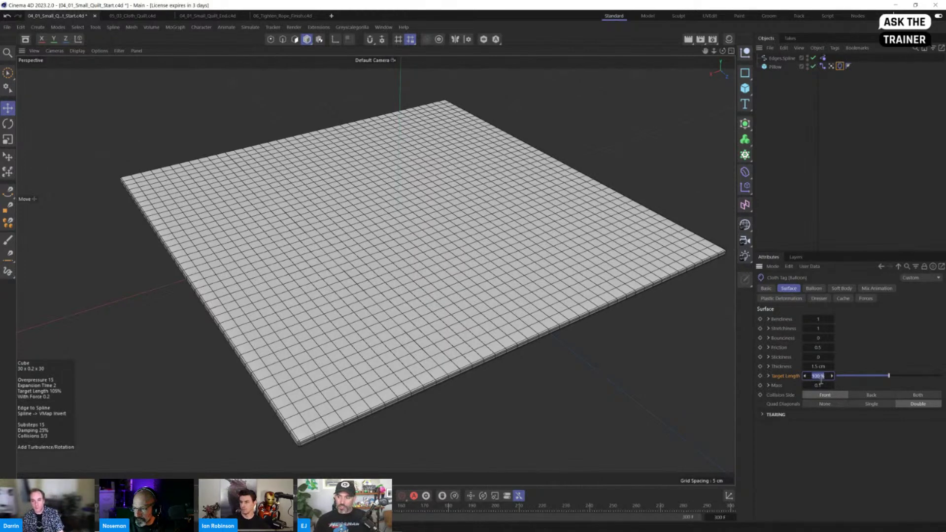
type("105")
key("Return")
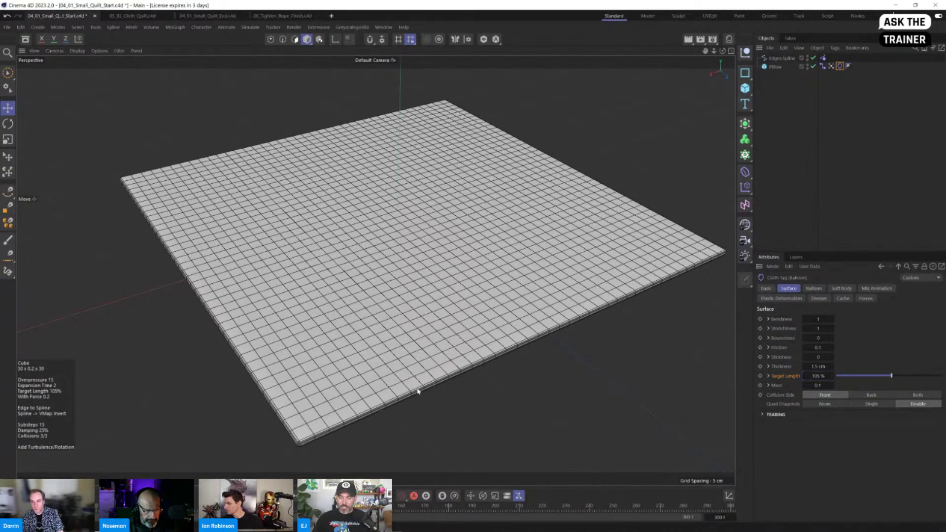
key("F8")
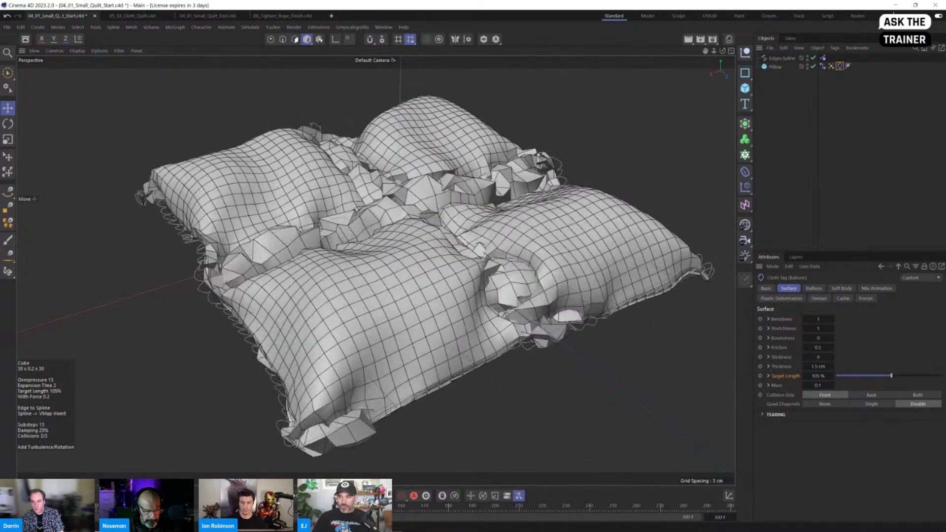
Enable With Force in the cloth tag's Mix Animation settings and assign the Pillow's vertex map to the surface Target Length
left_click(877, 288)
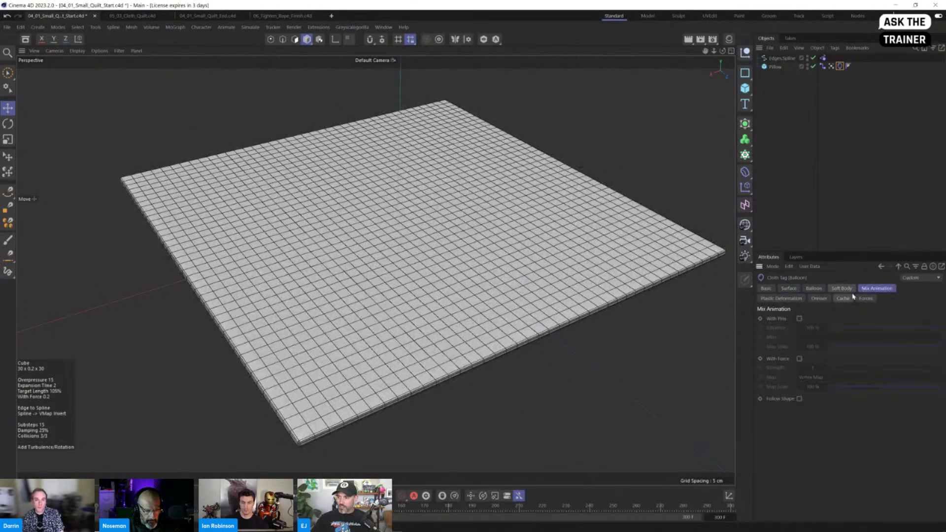
left_click(799, 359)
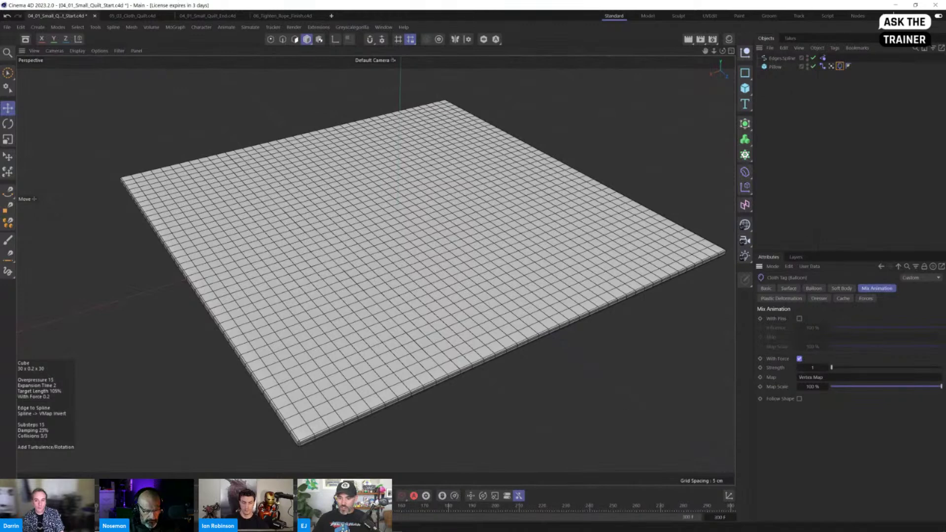
left_click(789, 288)
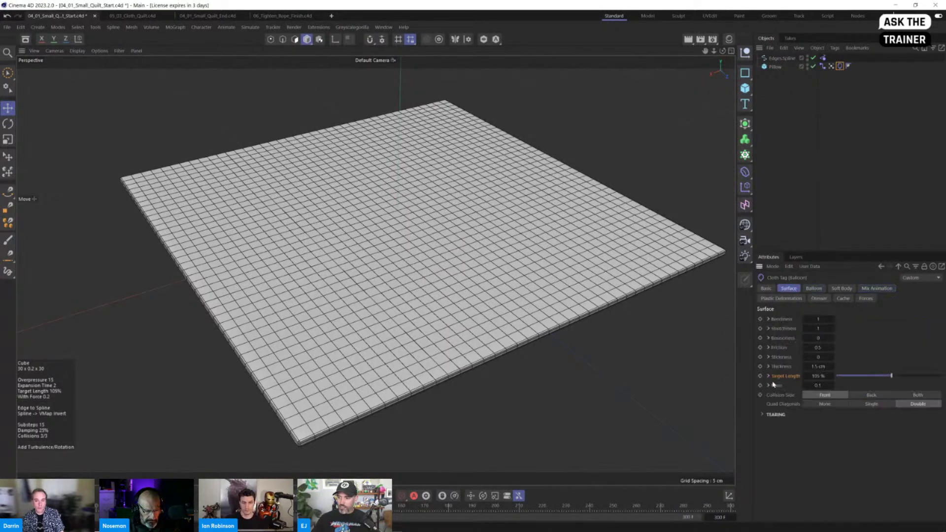
left_click(769, 376)
left_click_drag(832, 67, 833, 387)
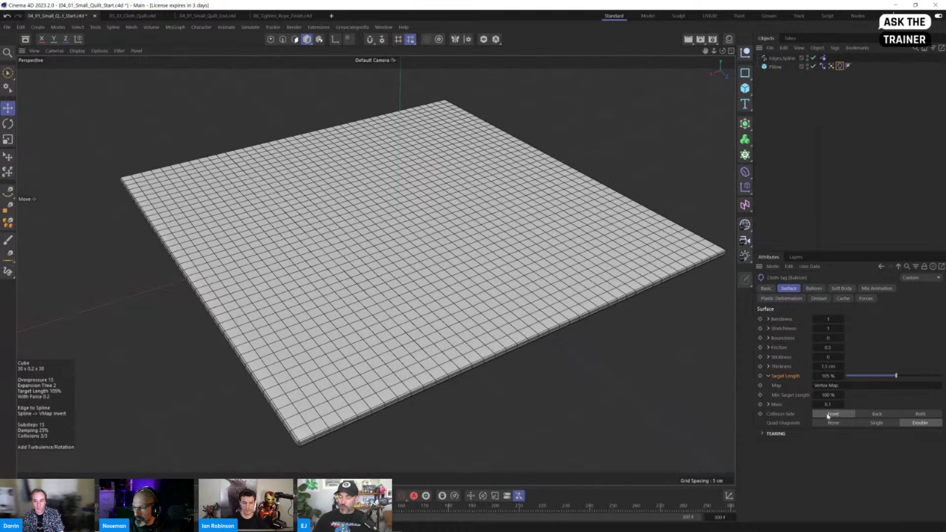
Try the cloth surface's Collision Side as Both, play the simulation, inspect the quilt from a lower angle and rewind
left_click(913, 415)
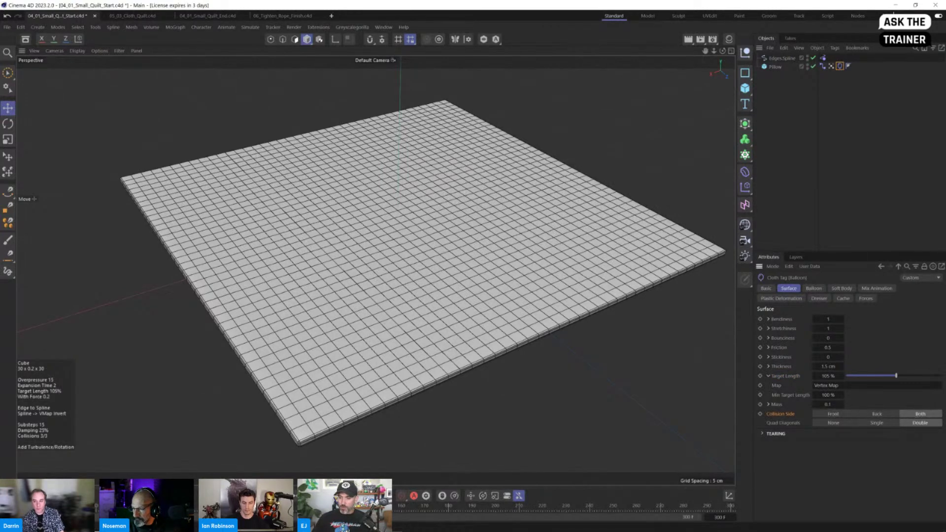
key("F8")
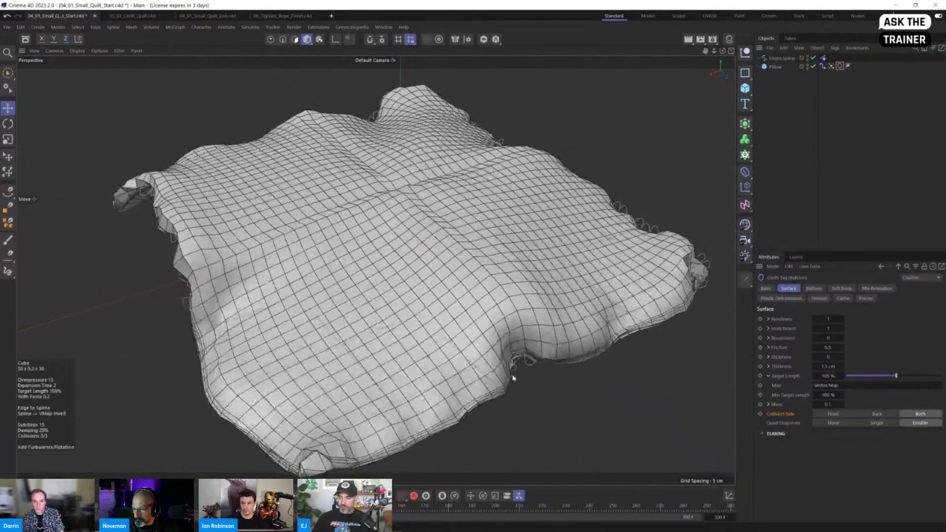
left_click_drag(451, 392, 468, 358, "alt")
right_click_drag(468, 357, 295, 462, "alt")
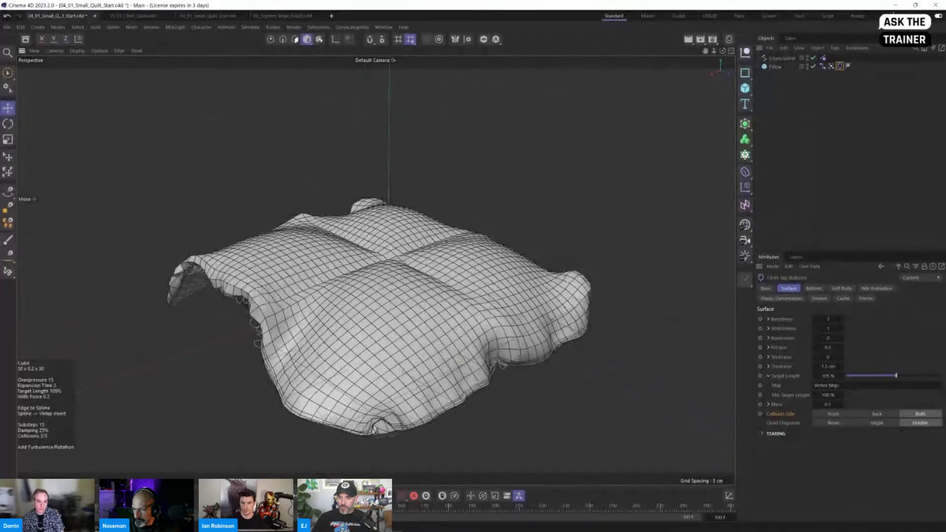
left_click(291, 496)
Switch the cloth's Collision Side back to Front, replay the simulation for comparison and rewind to the start
left_click(833, 415)
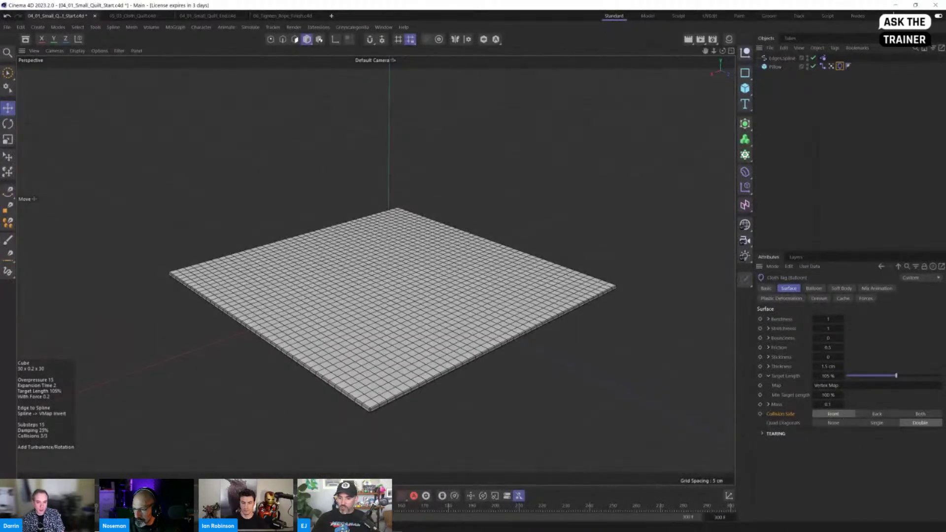
key("F8")
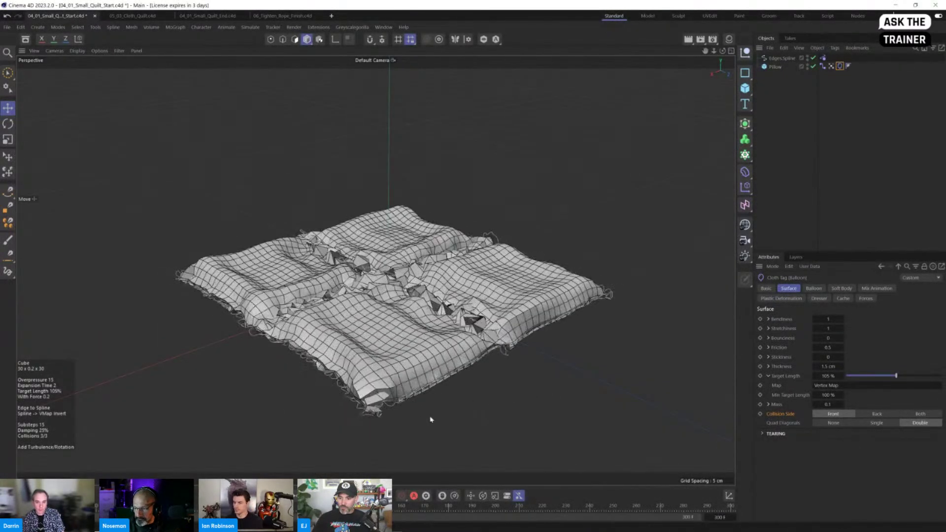
key("shift+f")
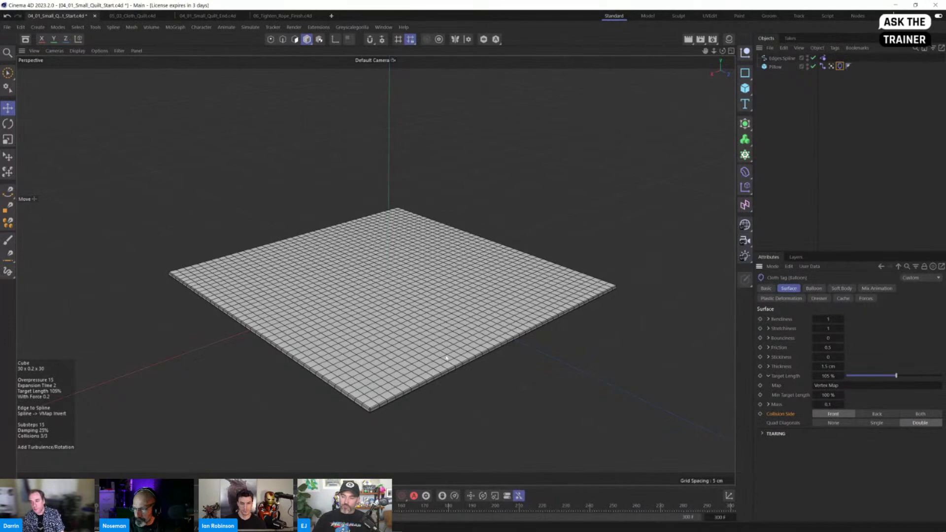
Set the cloth's Collision Side to Both, replay the simulation, inspect the inflated quilt and rewind to the start
left_click(939, 416)
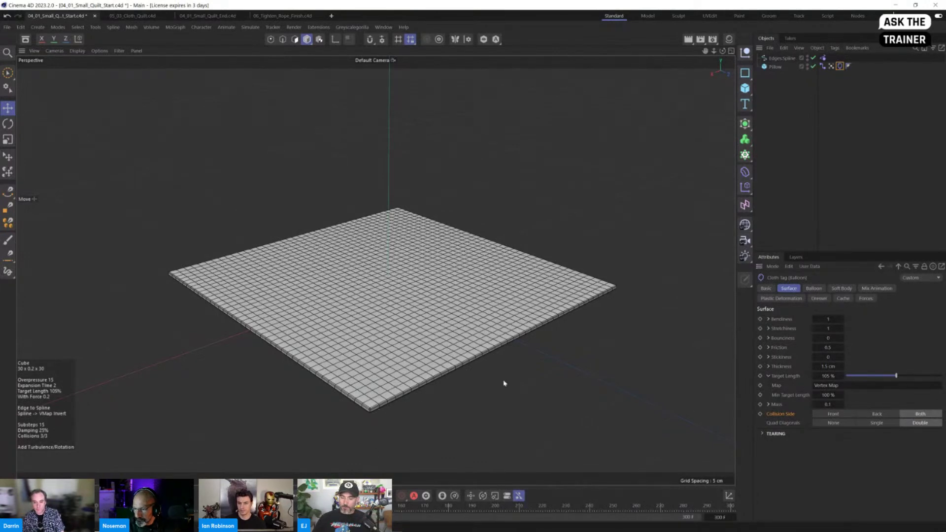
key("F8")
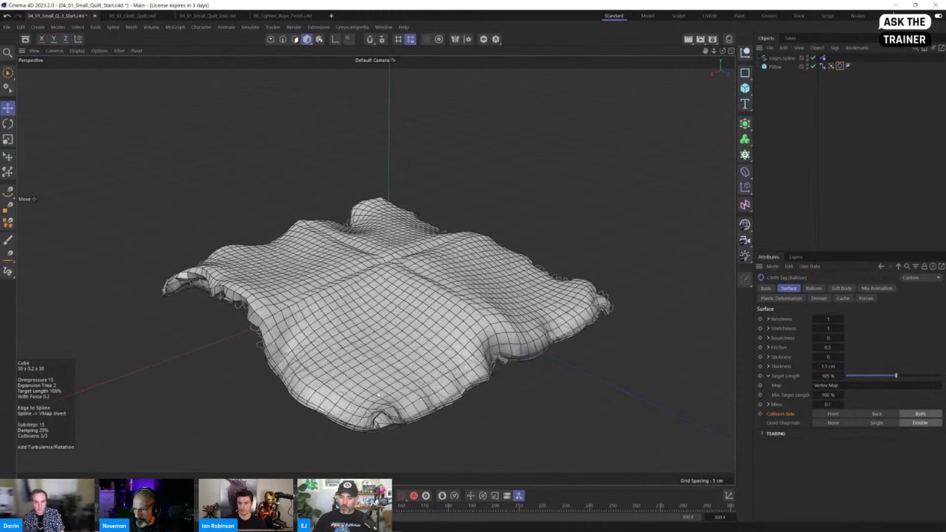
left_click_drag(378, 395, 325, 374, "alt")
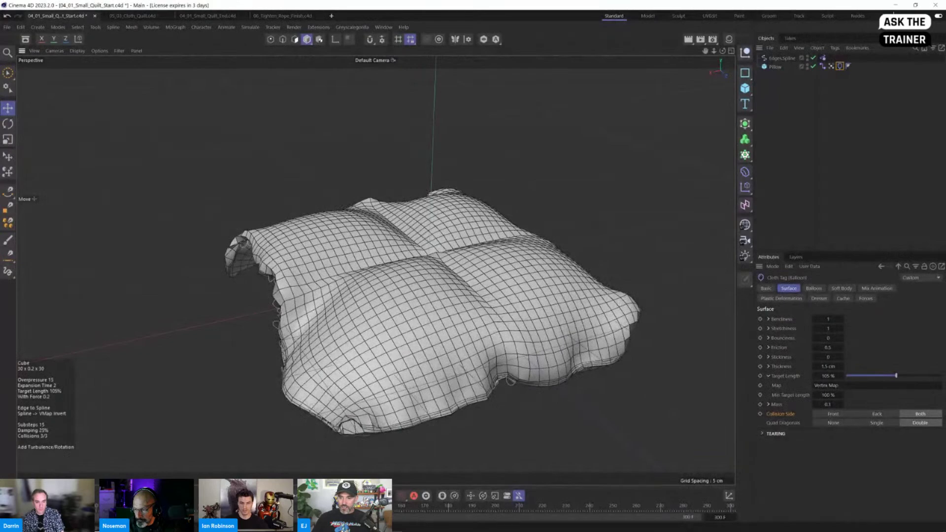
key("shift+f")
Select the Pillow, examine its front edge up close while the simulation replays, and rewind to the start
left_click_drag(500, 367, 507, 321, "alt")
middle_click_drag(506, 321, 450, 346, "alt")
right_click_drag(450, 347, 497, 331, "alt")
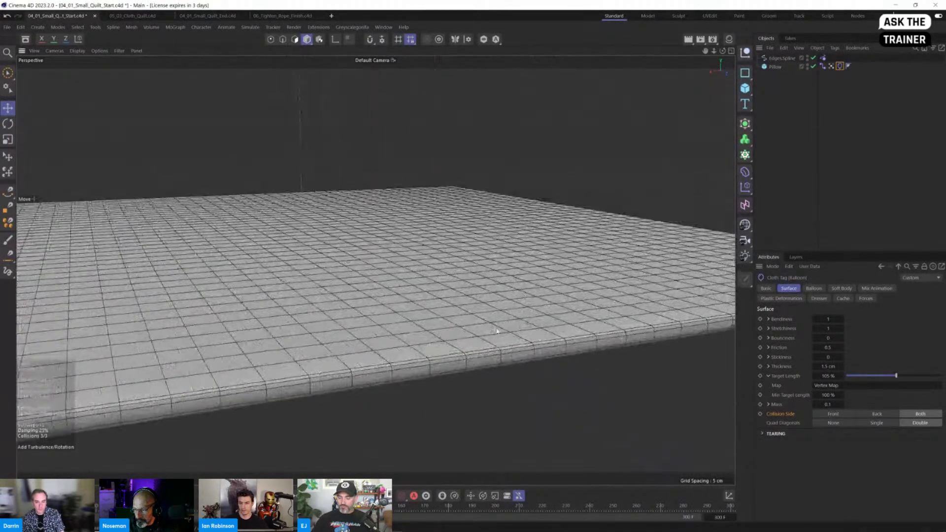
left_click(497, 331)
key("t")
key("e")
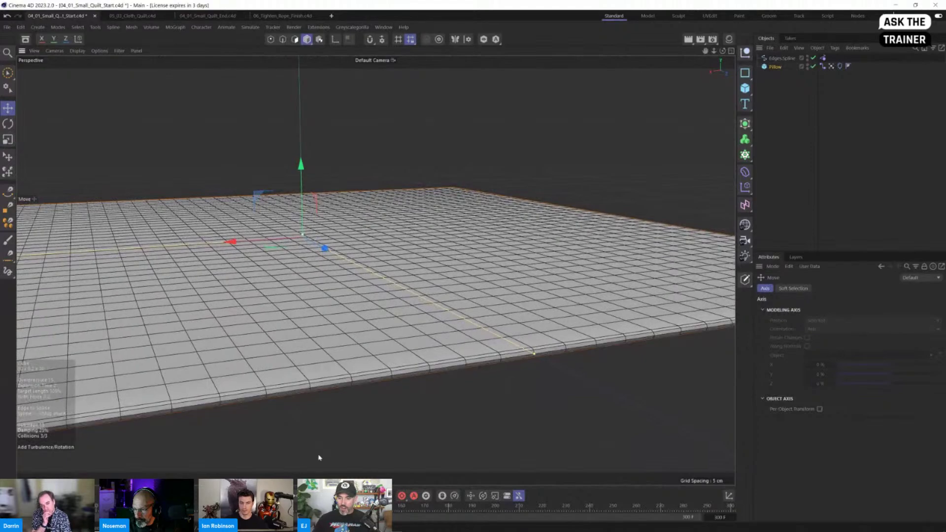
left_click_drag(318, 457, 454, 404, "alt")
key("F8")
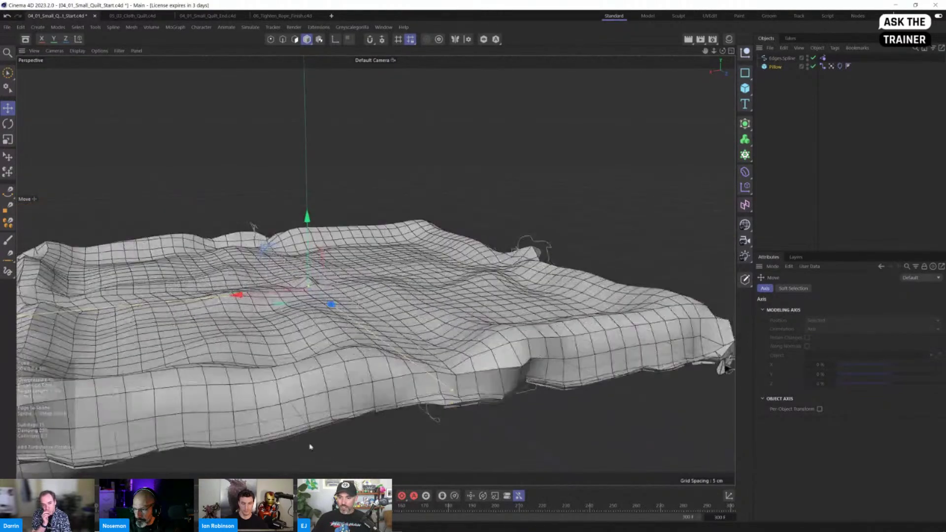
key("shift+f")
left_click_drag(330, 335, 323, 360, "alt")
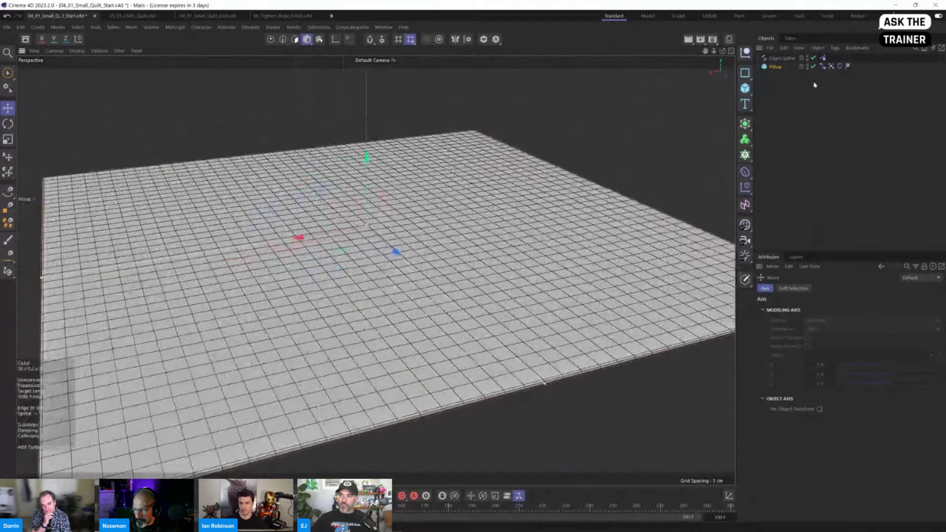
Lower the Pillow Connector's Search Radius to 0.46 cm and clear the selection
left_click(823, 66)
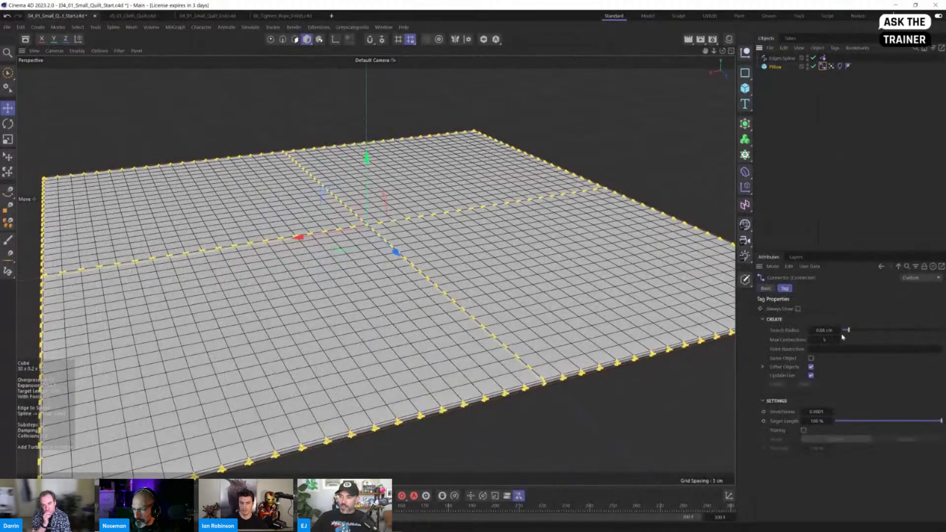
left_click_drag(850, 329, 845, 333)
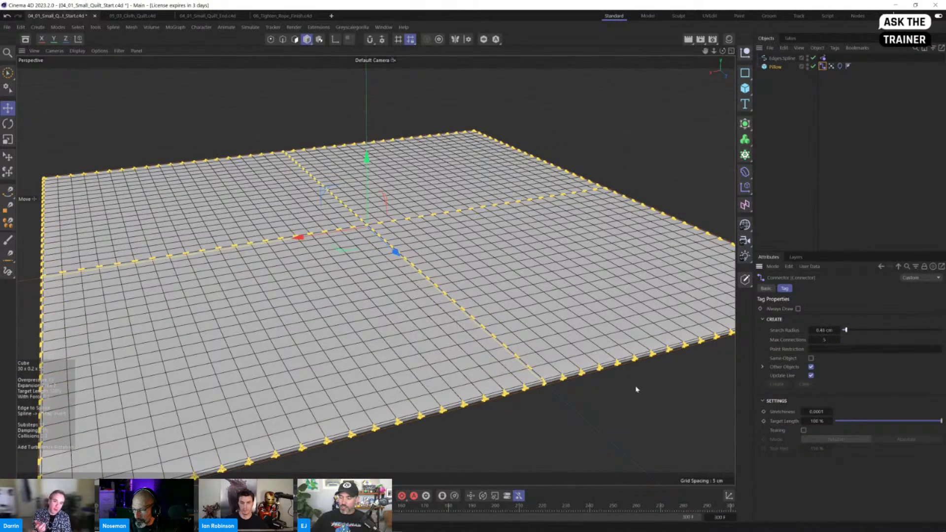
left_click(600, 416)
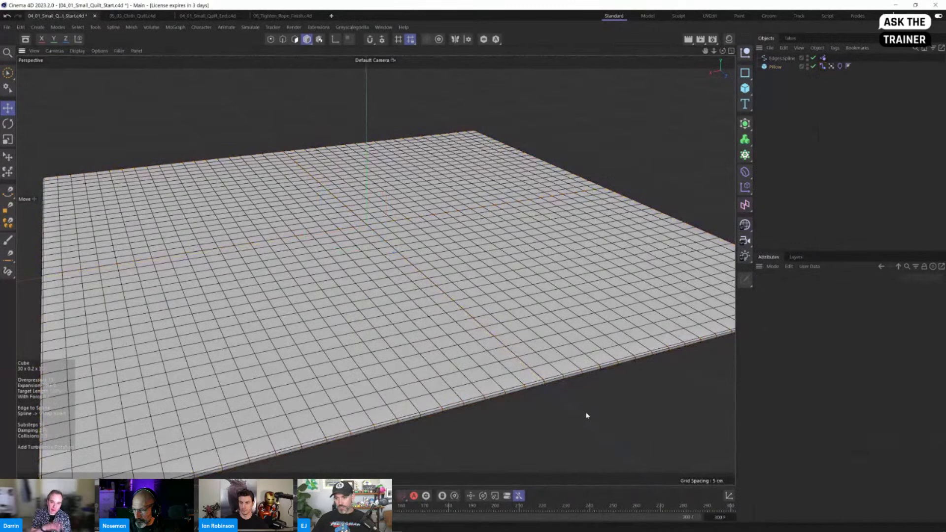
Reduce the Pillow cube's Segments X slightly and refresh the connections in its Connector tag
left_click(823, 67)
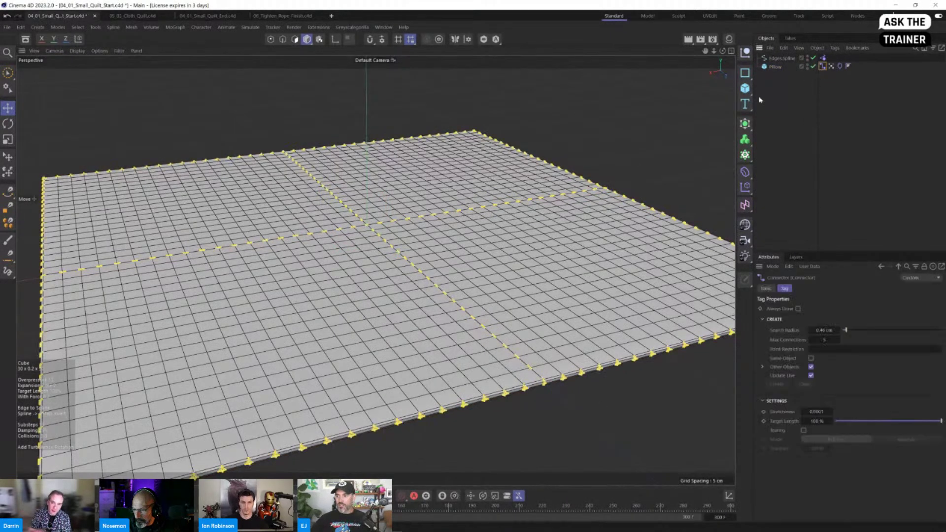
left_click(773, 68)
left_click_drag(825, 338, 819, 338)
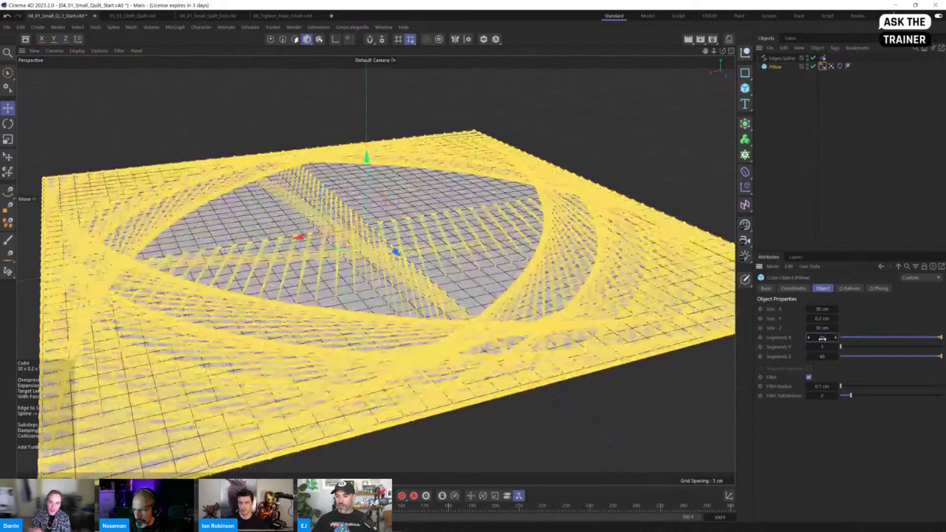
left_click(547, 429)
left_click(775, 66)
left_click(822, 66)
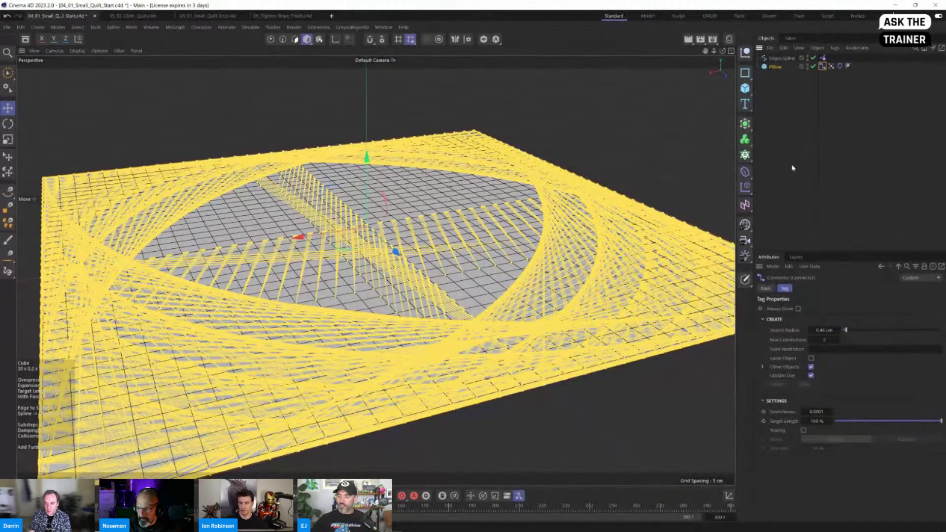
left_click(810, 383)
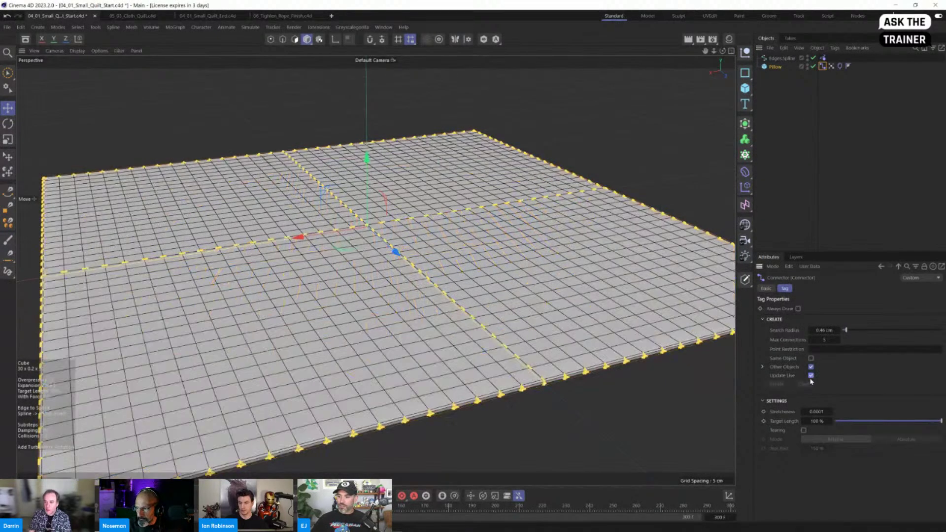
Turn off Update Live in the Pillow's Connector tag and create the connections manually
left_click(811, 375)
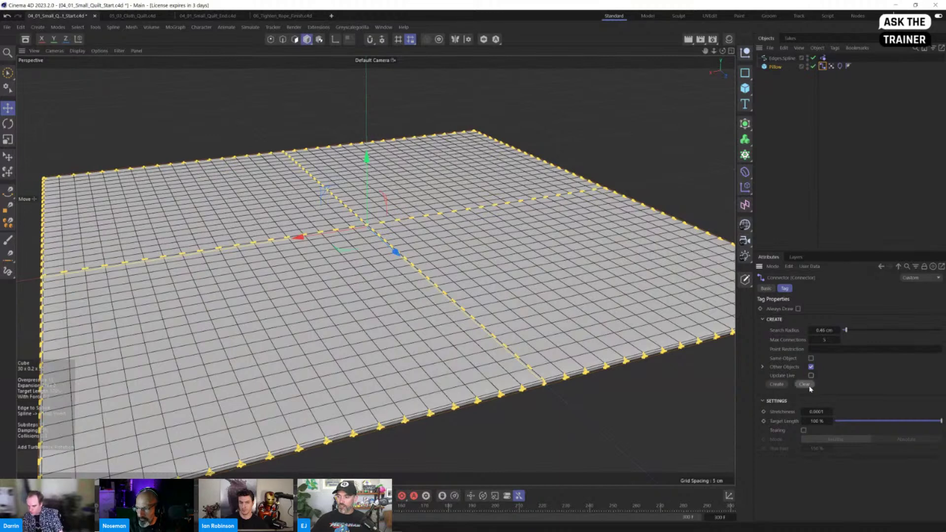
left_click(811, 375)
left_click(811, 376)
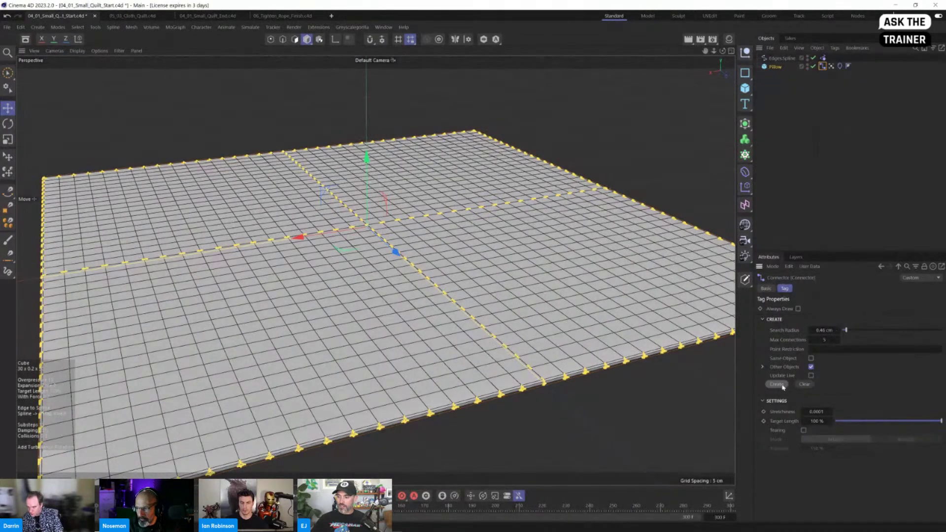
left_click(777, 385)
mouse_move(501, 357)
left_mouse_down("alt")
mouse_move(510, 299)
mouse_move(524, 286)
mouse_move(499, 335)
mouse_move(502, 362)
left_mouse_up("alt")
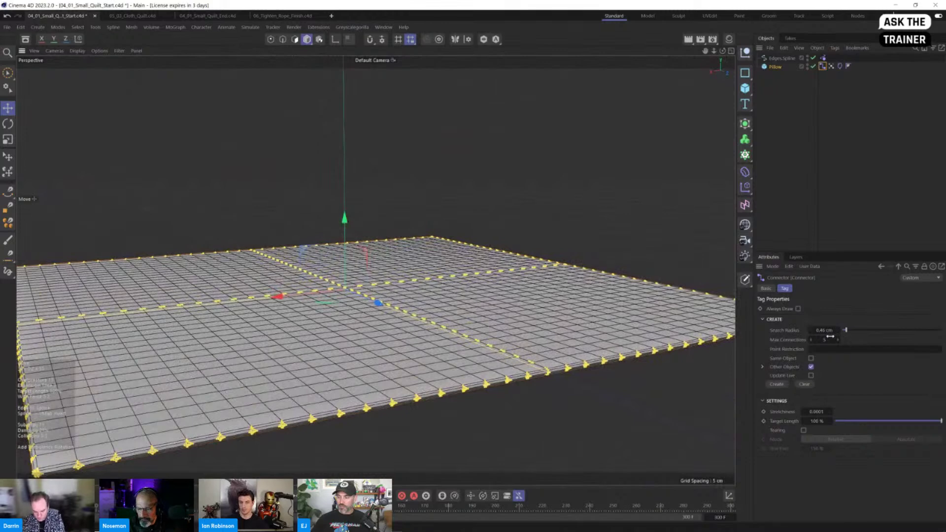
Raise the Connector's Search Radius to 0.75 cm with Update Live enabled, play the simulation and clear the selection
left_click_drag(830, 331, 830, 331)
left_click(811, 375)
left_click_drag(484, 323, 498, 396, "alt")
right_click_drag(497, 396, 524, 463, "alt")
middle_click_drag(524, 462, 544, 397, "alt")
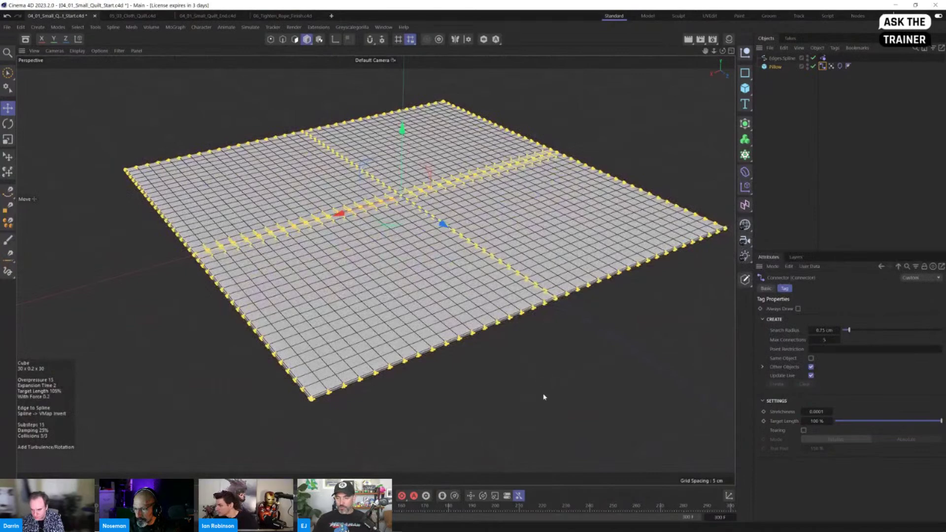
key("F8")
left_click(534, 412)
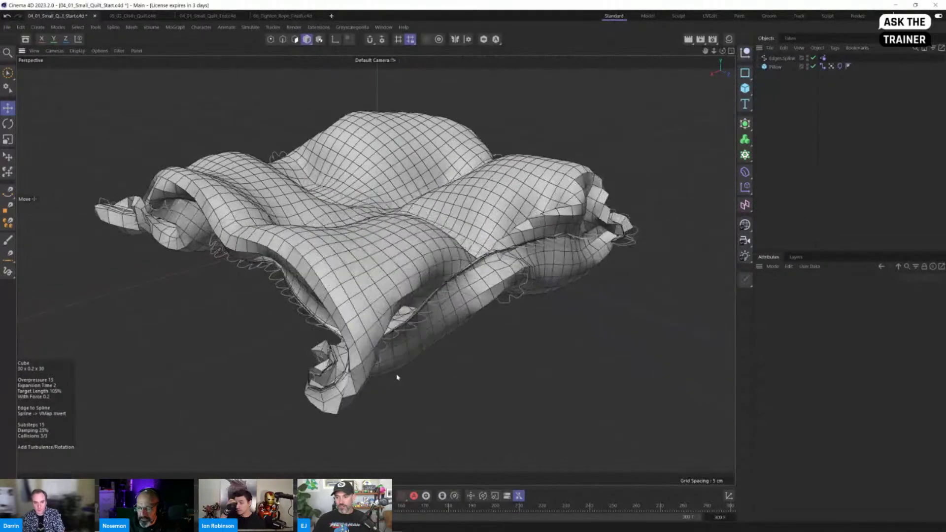
Return the simulation to the start and enable Same Object in the Pillow's Connector tag
left_click(285, 496)
left_click(823, 67)
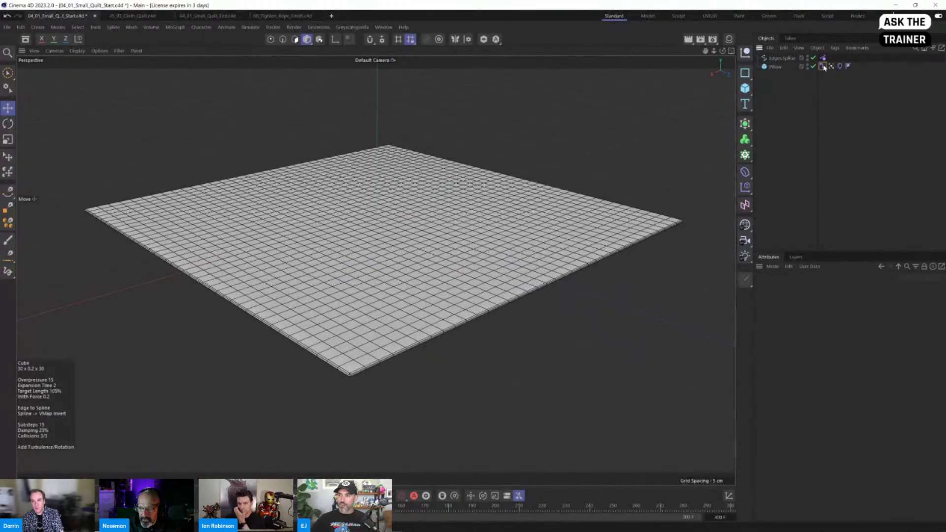
left_click(823, 67)
left_click(831, 66)
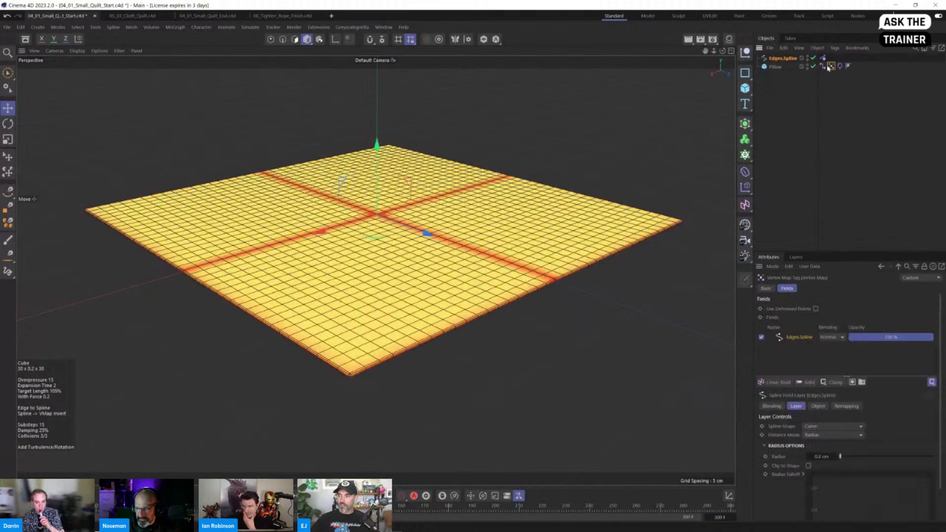
left_click(822, 67)
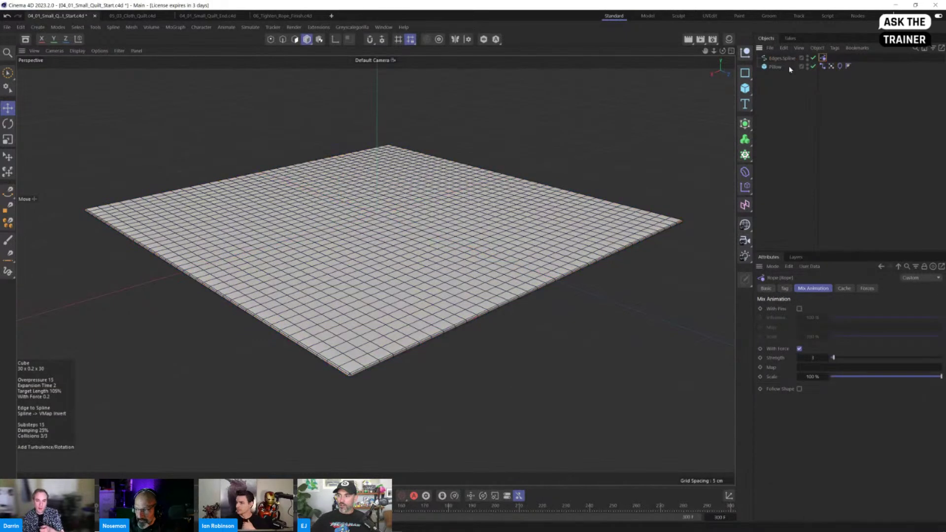
left_click(828, 67)
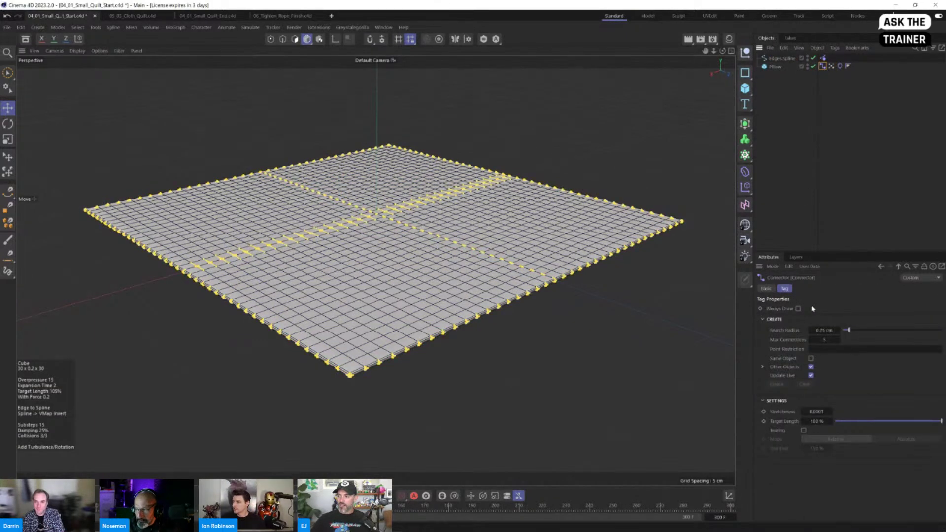
left_click(811, 358)
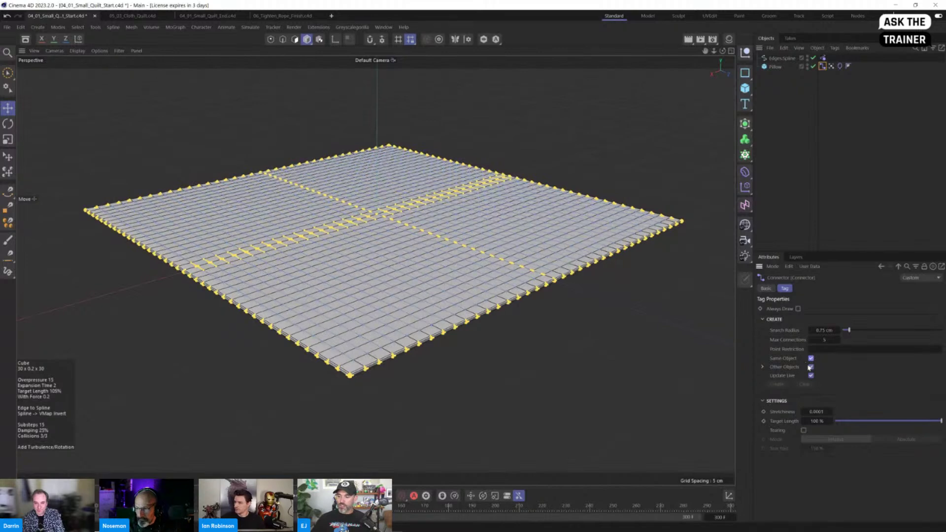
Check Use Deformed Points in the Pillow's vertex map, play the simulation with the selection cleared and stop it
left_click_drag(462, 290, 498, 258, "alt")
left_click(823, 66)
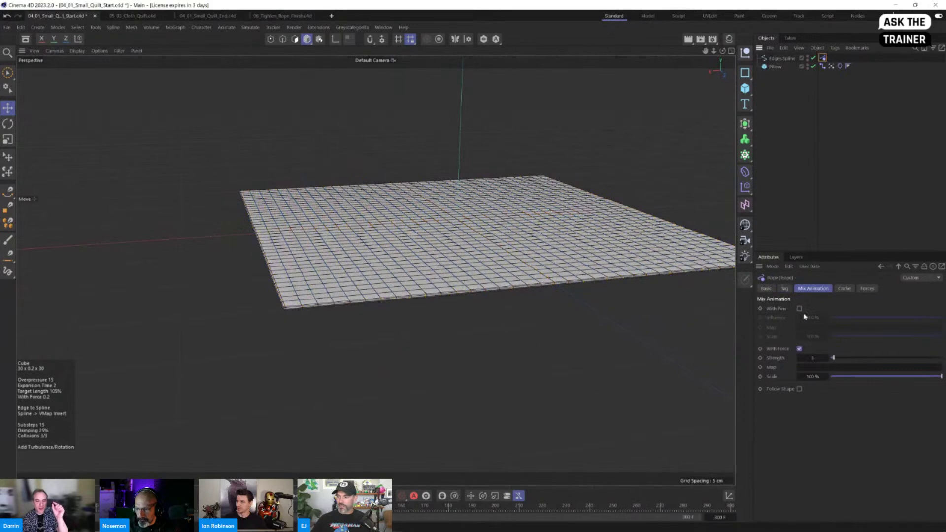
left_click(831, 66)
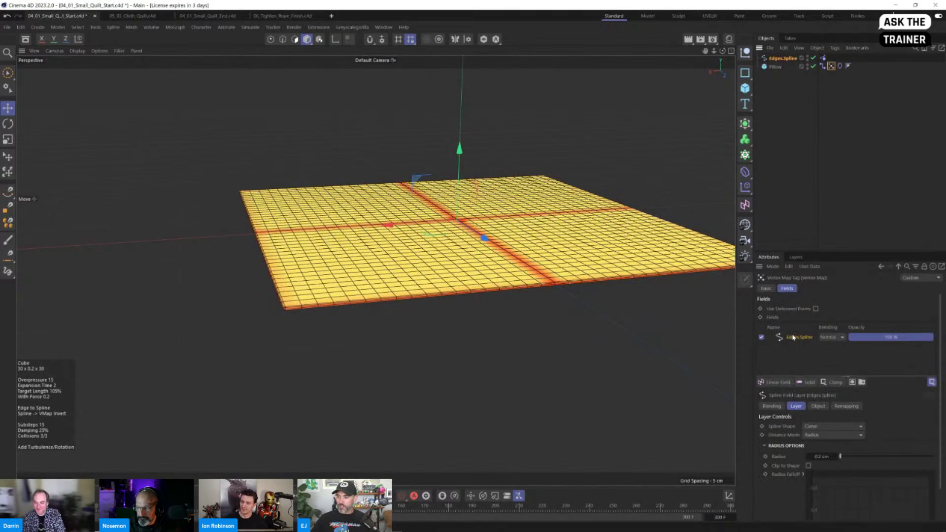
left_click(816, 309)
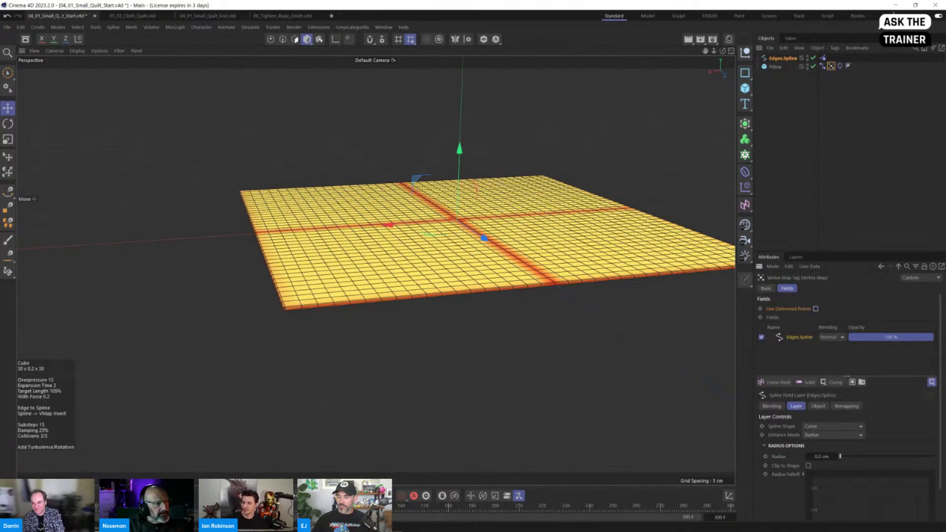
key("F8")
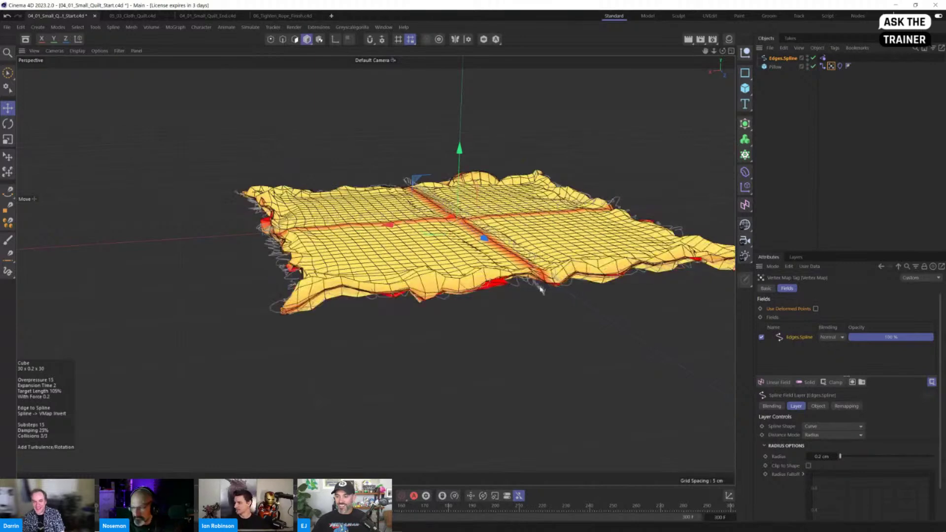
left_click(824, 183)
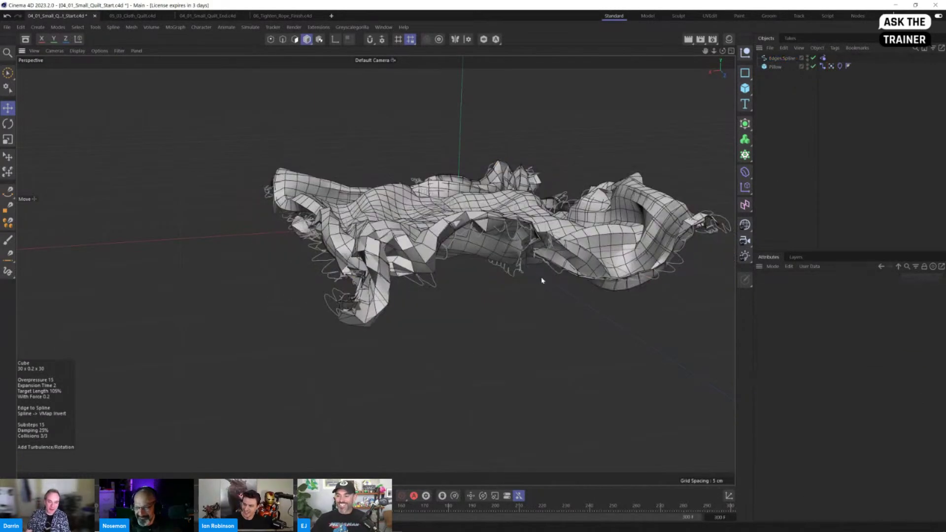
key("F8")
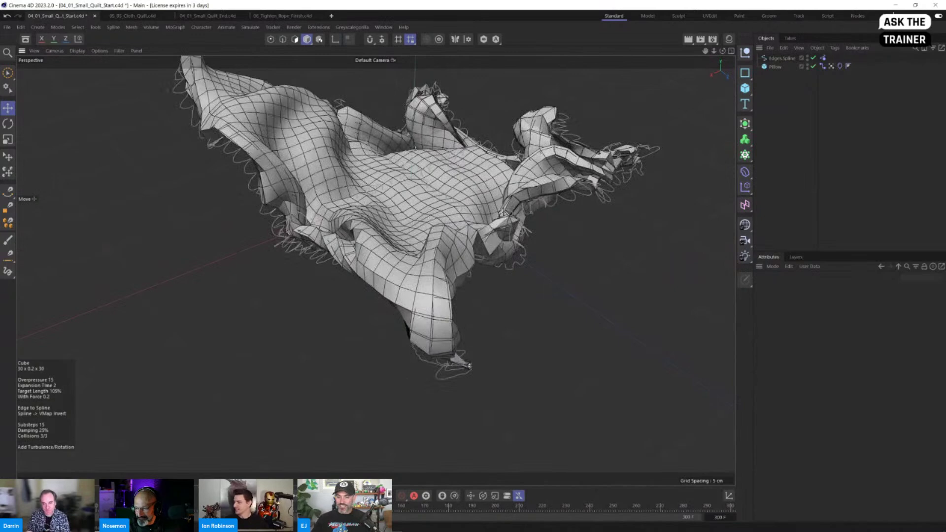
Enable Use Deformed Points on the Pillow's vertex map, play the simulation and return it to the start
key("shift+f")
left_click(831, 66)
left_click(816, 309)
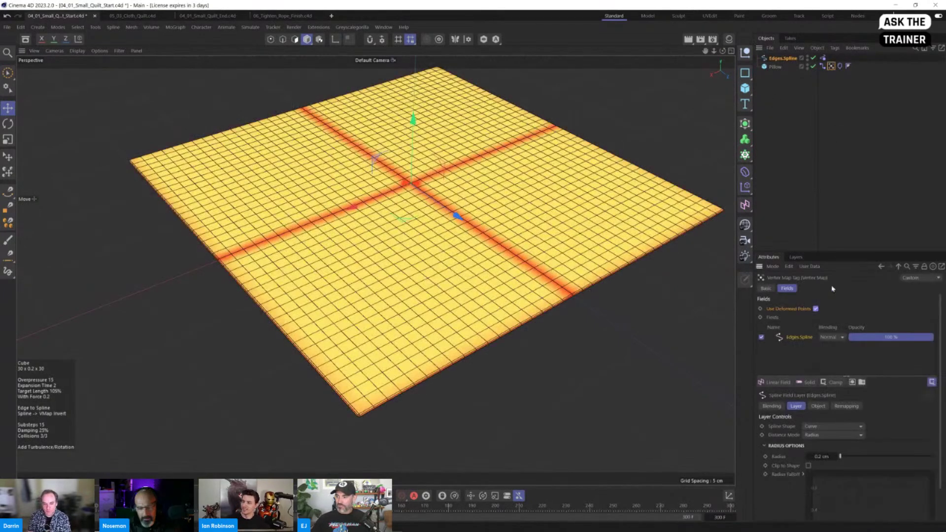
left_click(839, 209)
key("F8")
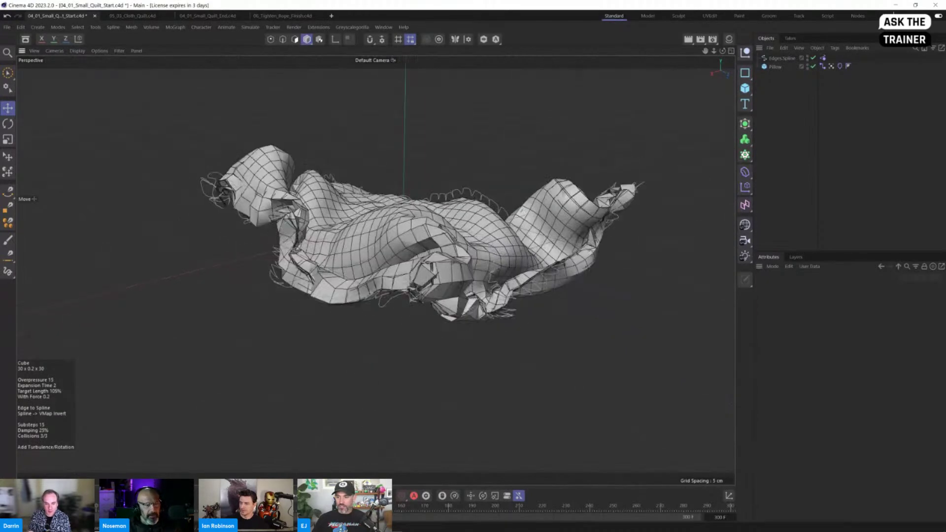
key("shift+f")
middle_click_drag(551, 168, 520, 191, "alt")
left_click_drag(520, 191, 520, 239, "alt")
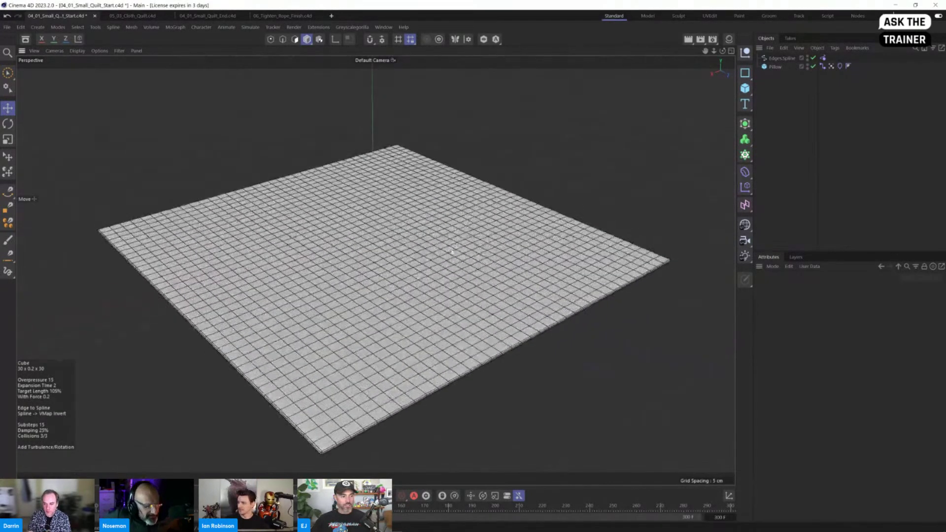
Review the Pillow's vertex map and open the With Force Strength of the Edges.Spline Rope tag for editing
left_click(823, 58)
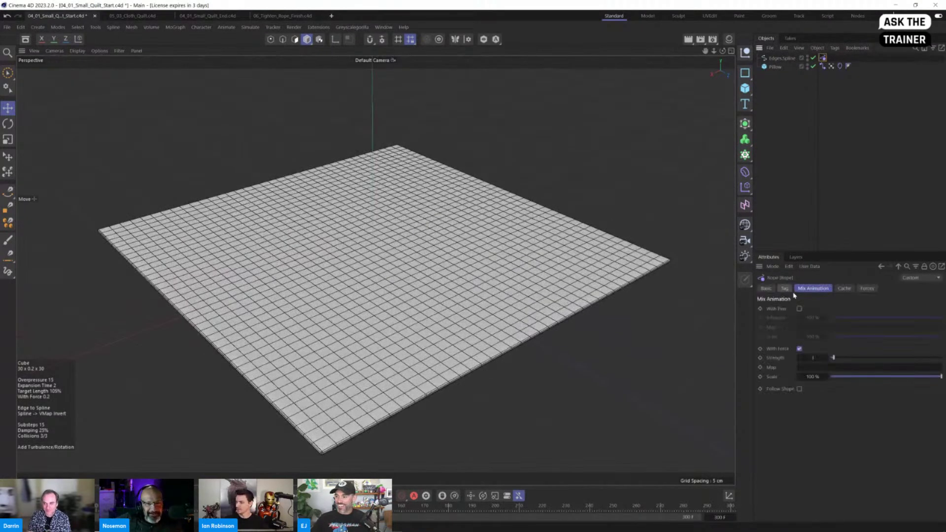
left_click(821, 359)
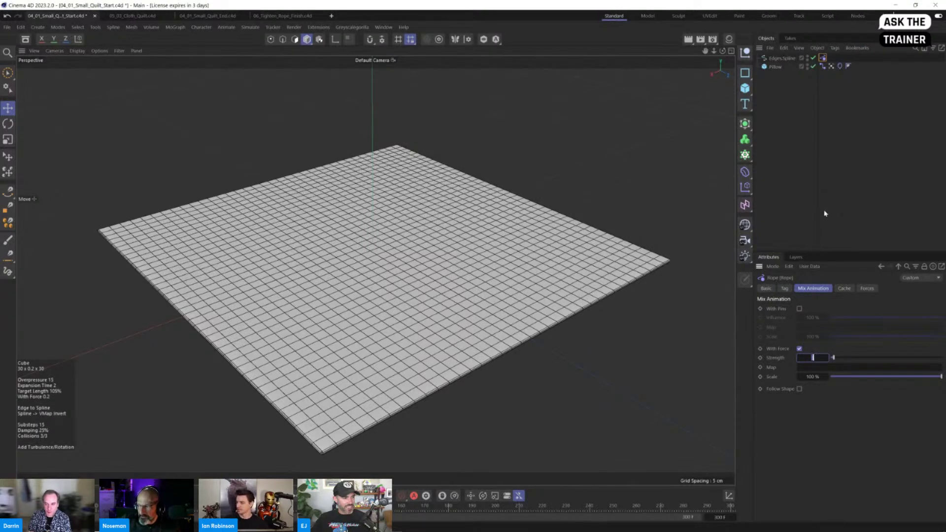
left_click(831, 66)
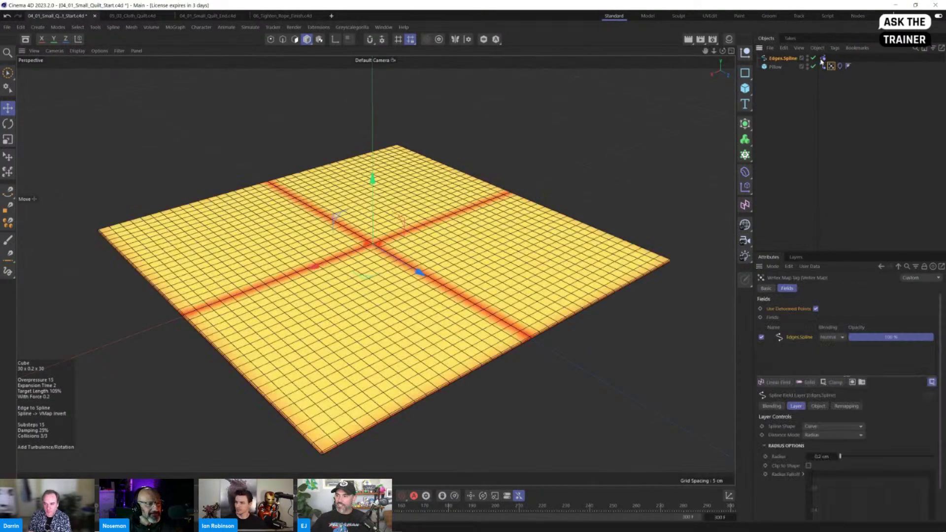
left_click(822, 58)
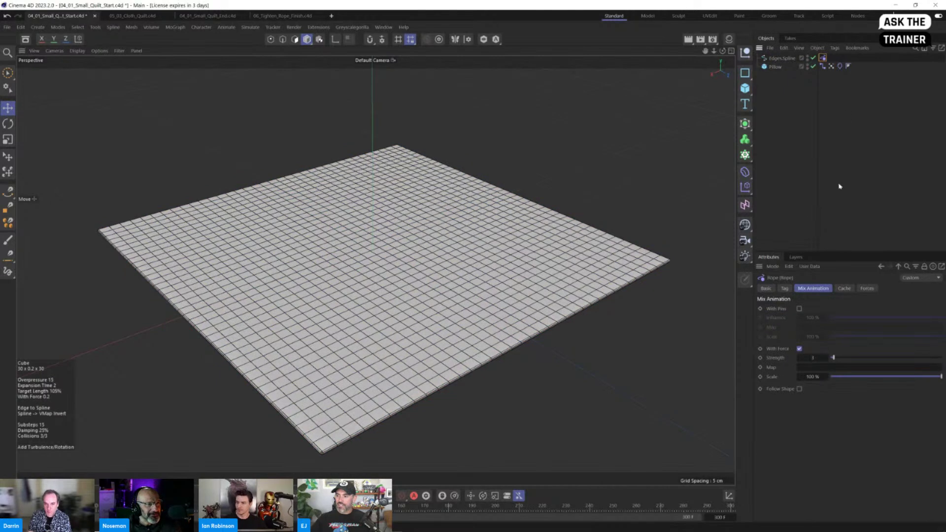
left_click(813, 289)
left_click(820, 358)
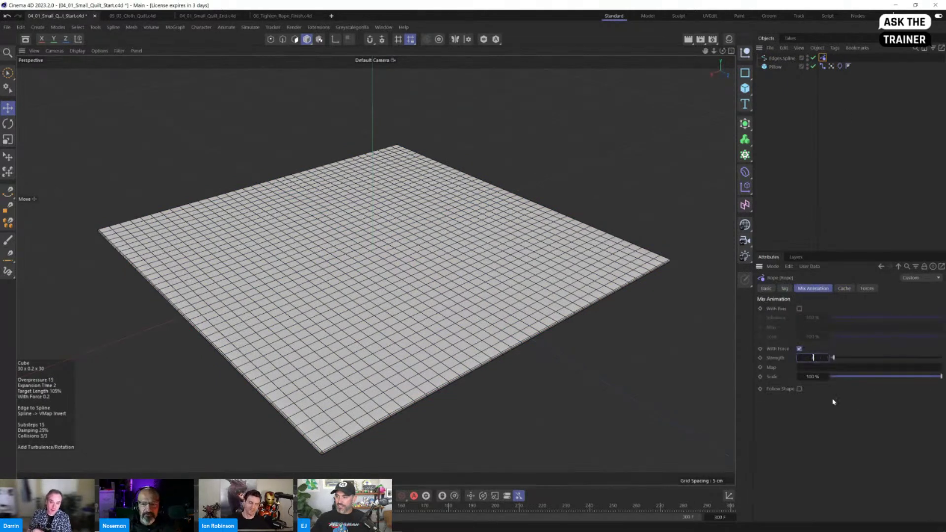
Set the Pillow Connector's Search Radius to 0.85 cm and Max Connections to 20, checking the links along the seams
left_click(822, 66)
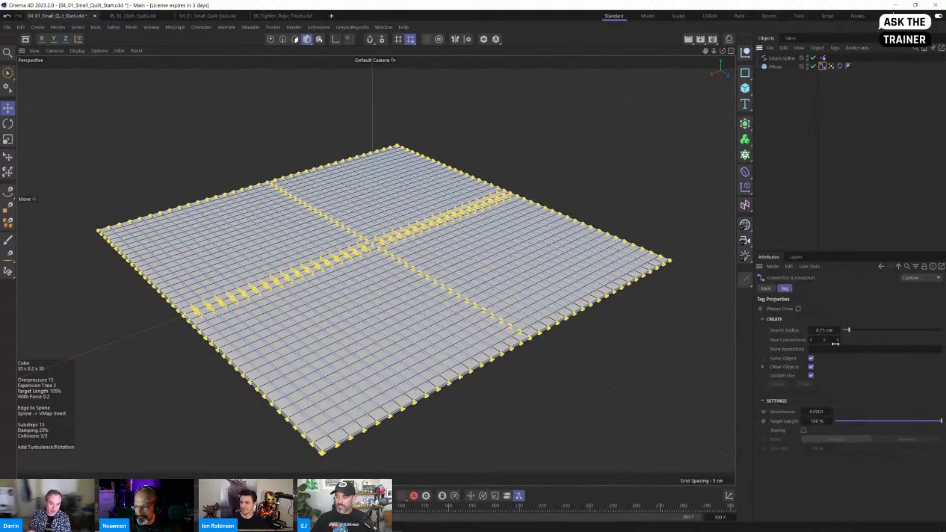
left_click_drag(835, 343, 832, 330)
left_click_drag(509, 357, 565, 332, "alt")
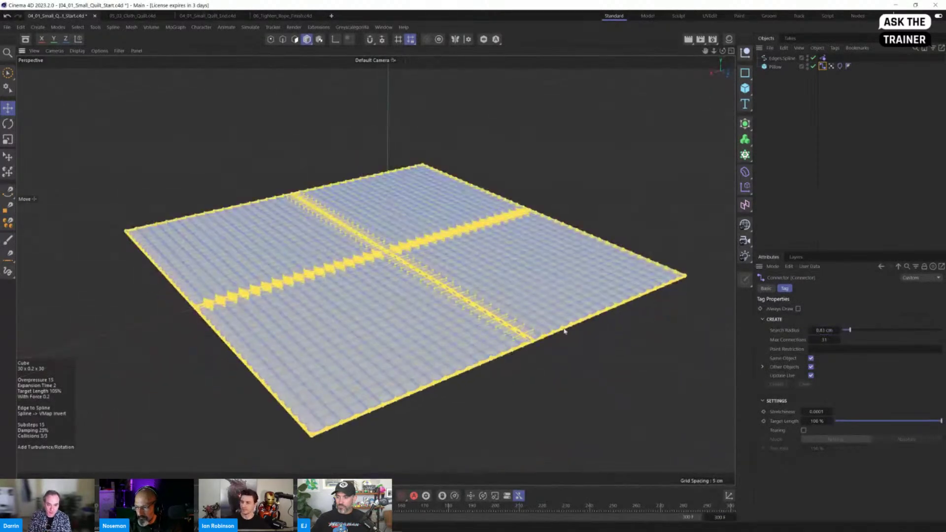
left_click_drag(826, 330, 823, 332)
left_click_drag(525, 348, 506, 361, "alt")
right_click_drag(505, 361, 538, 361, "alt")
left_click_drag(539, 361, 649, 360, "alt")
left_click_drag(821, 330, 813, 340)
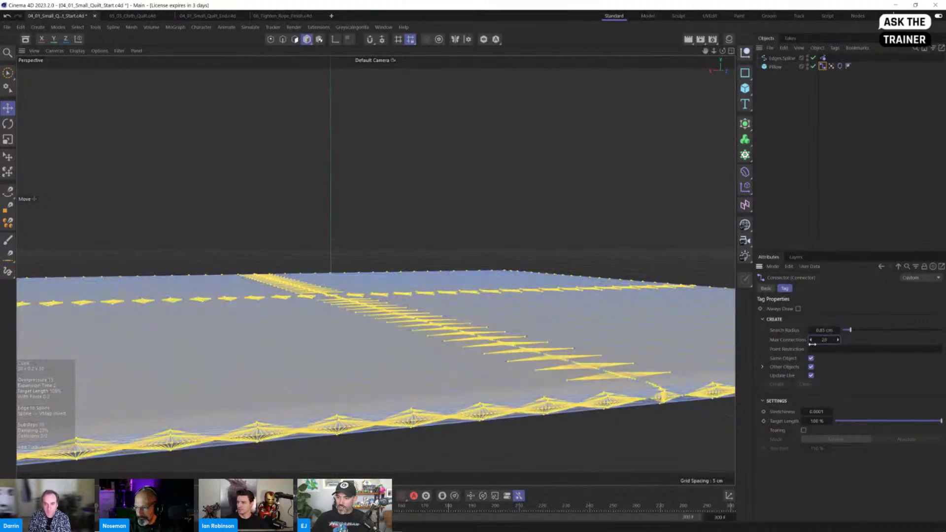
right_click_drag(552, 363, 491, 361, "alt")
left_click_drag(490, 361, 446, 340, "alt")
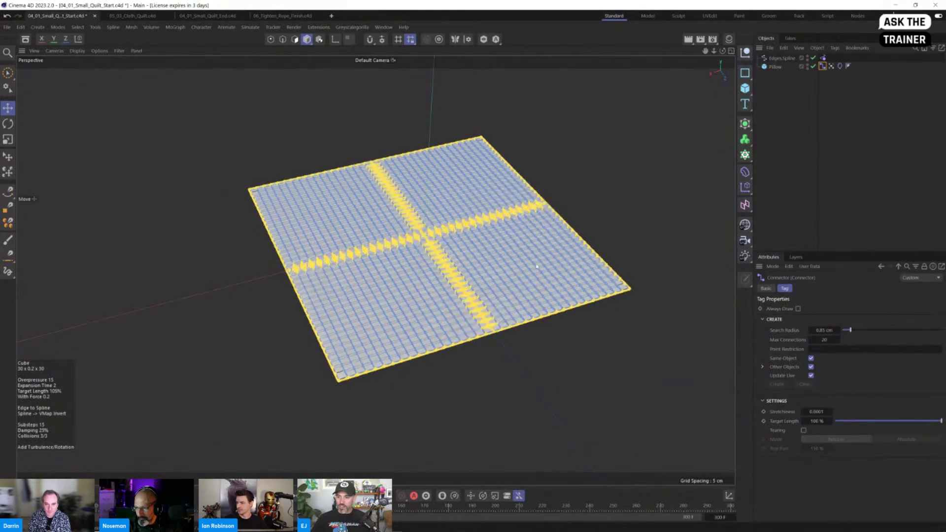
left_click_drag(507, 296, 395, 277, "alt")
scroll(452, 277, "up", 5)
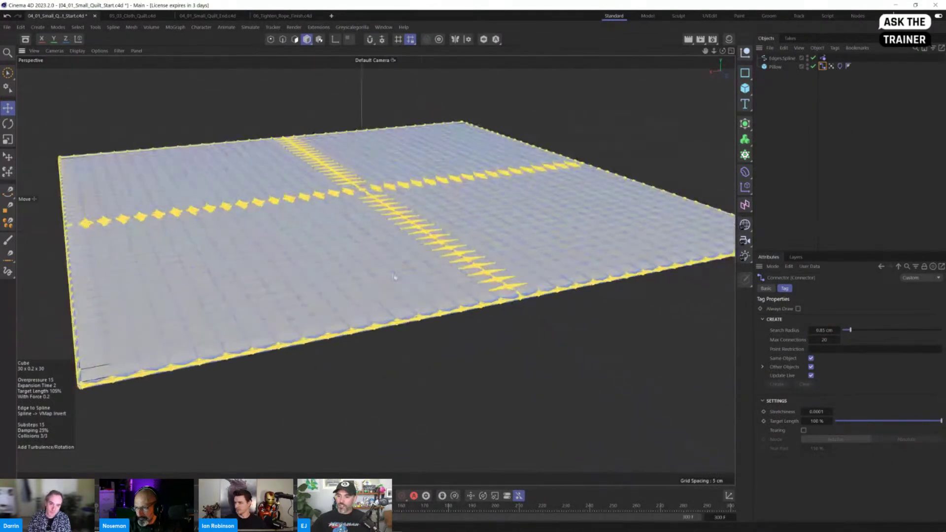
Turn off Same Object in the Pillow's Connector tag, play the simulation and return it to the start
left_click(831, 67)
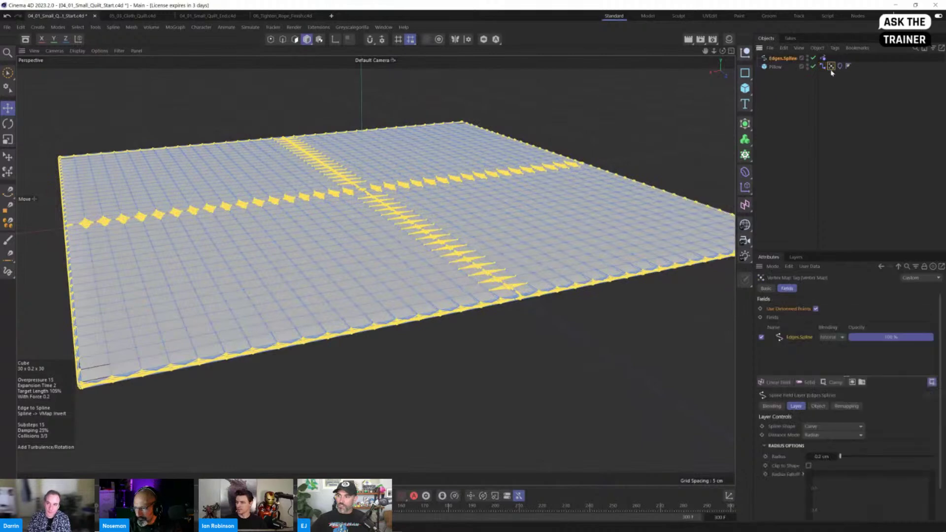
left_click(824, 67)
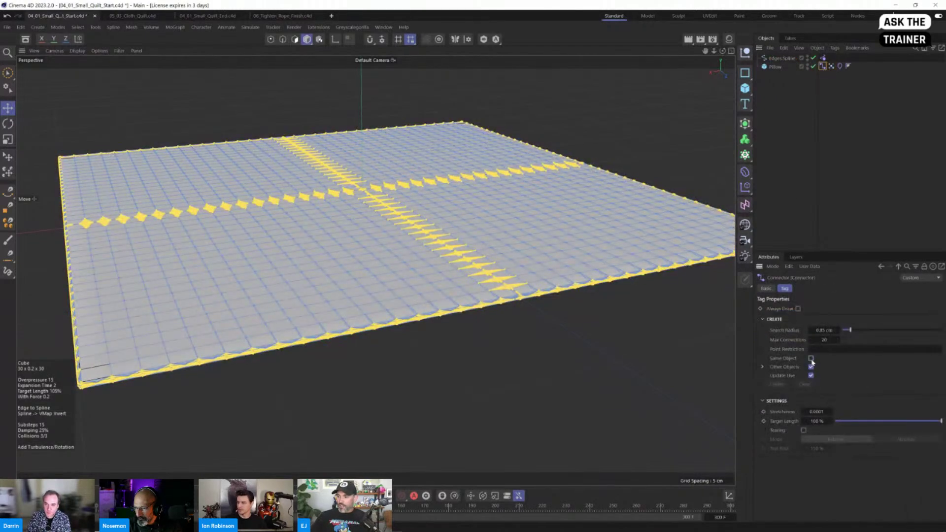
left_click(811, 358)
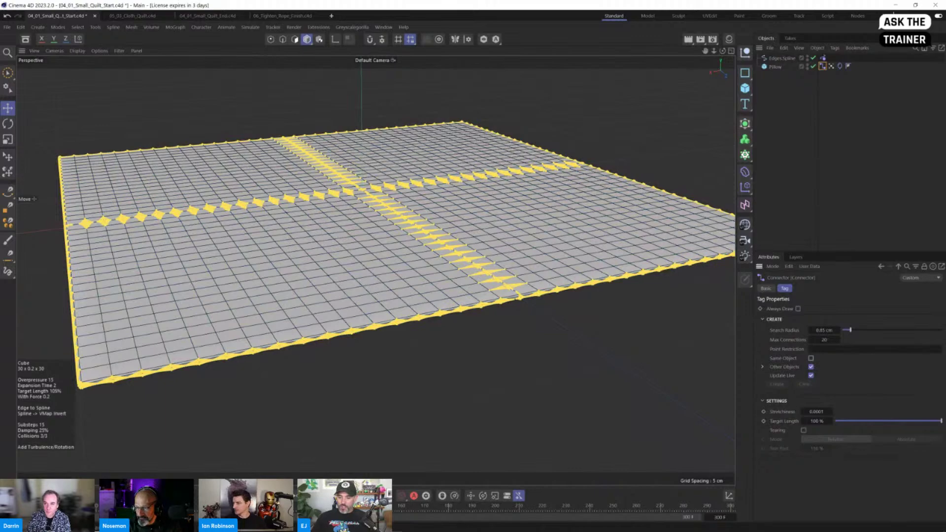
key("F8")
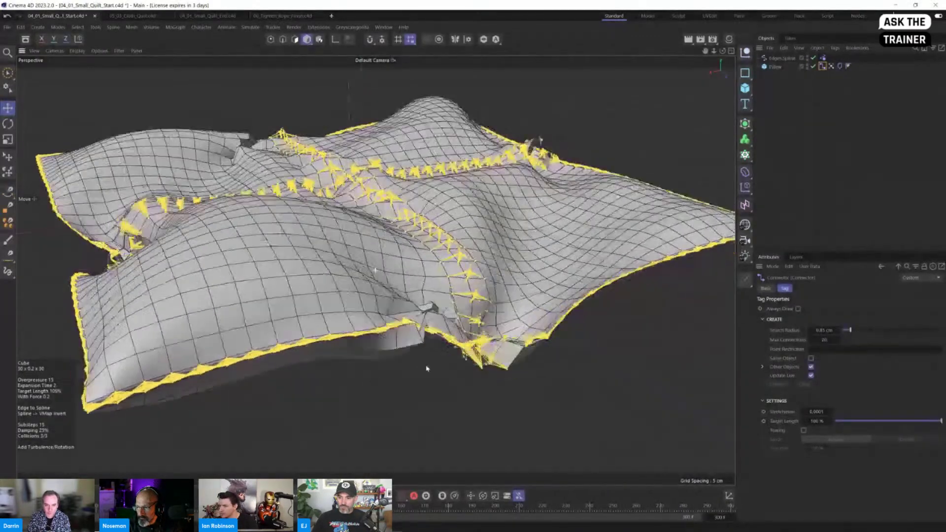
left_click_drag(426, 368, 493, 384, "alt")
scroll(360, 375, "down", 3)
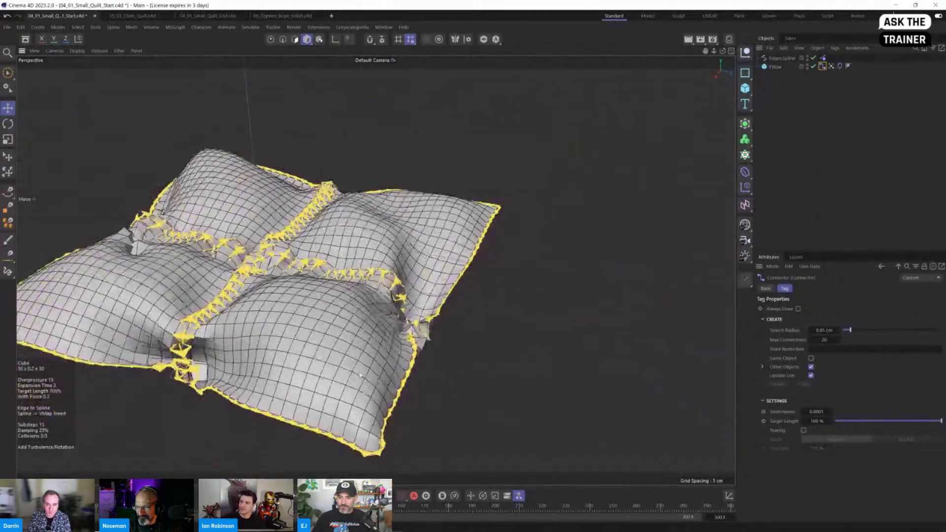
left_click_drag(360, 376, 318, 373, "alt")
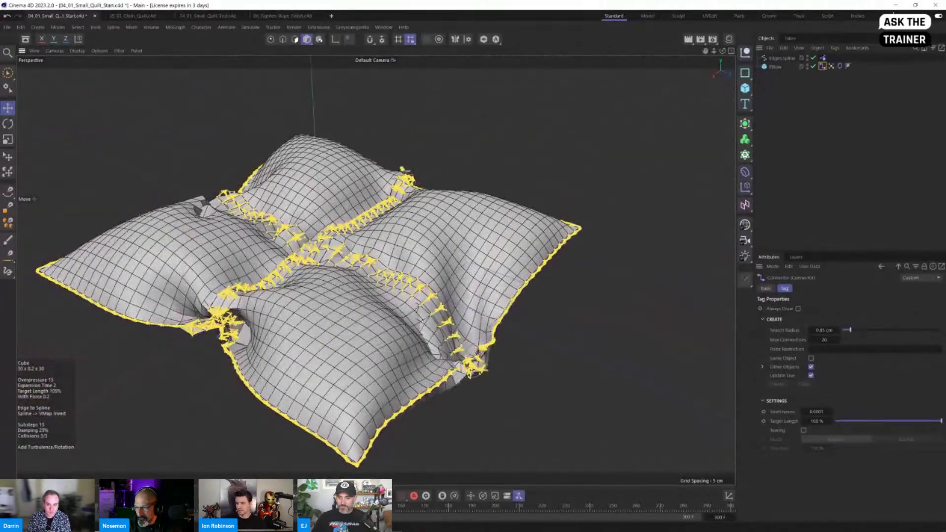
left_click(301, 496)
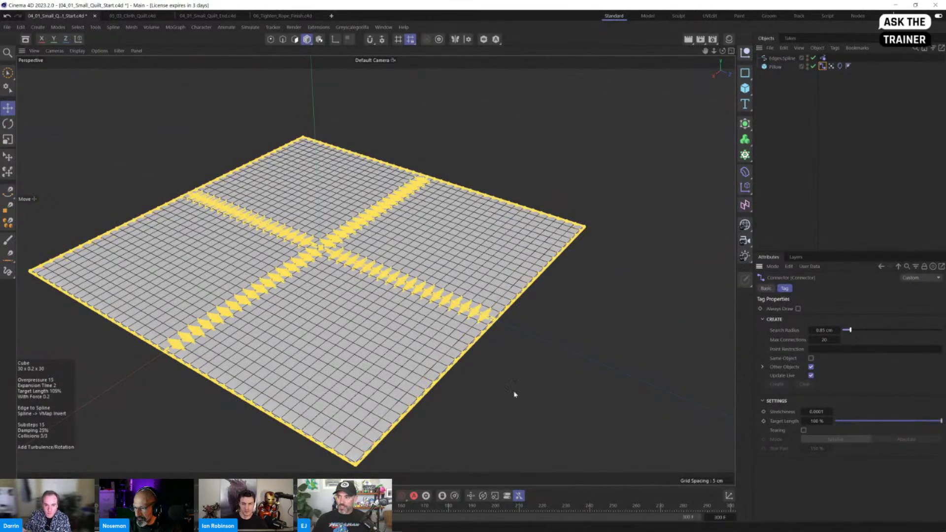
Adjust the intermediate point number of Edges.Spline and switch its Intermediate Points to Adaptive
left_click(784, 59)
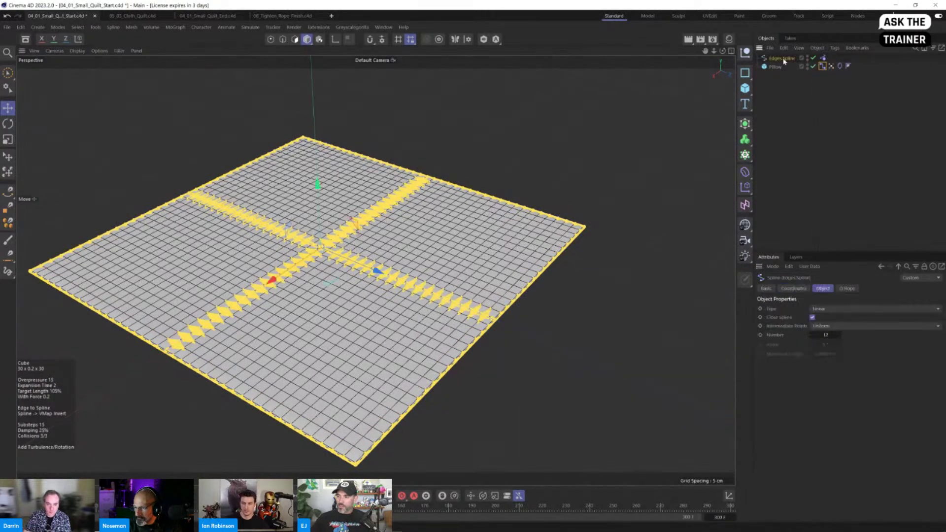
right_click(840, 337)
left_click(838, 335)
right_click(838, 335)
left_click(839, 328)
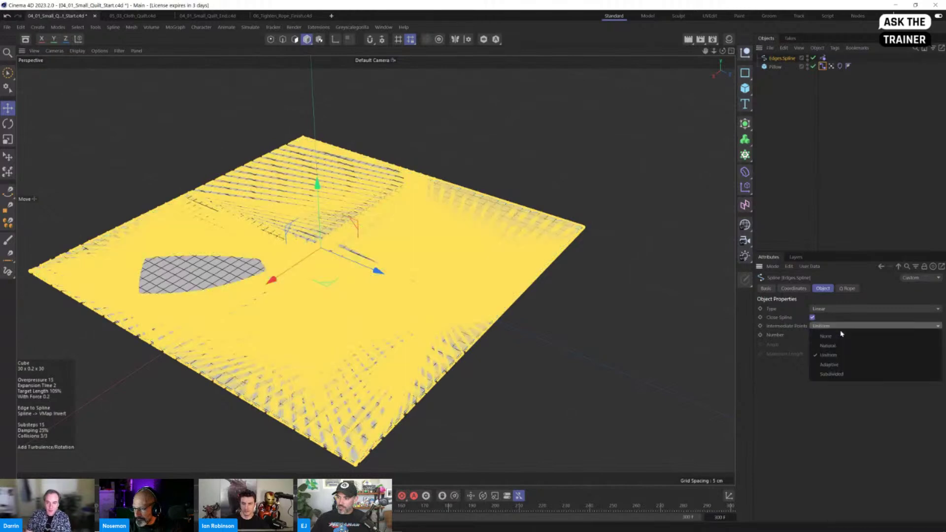
left_click(836, 364)
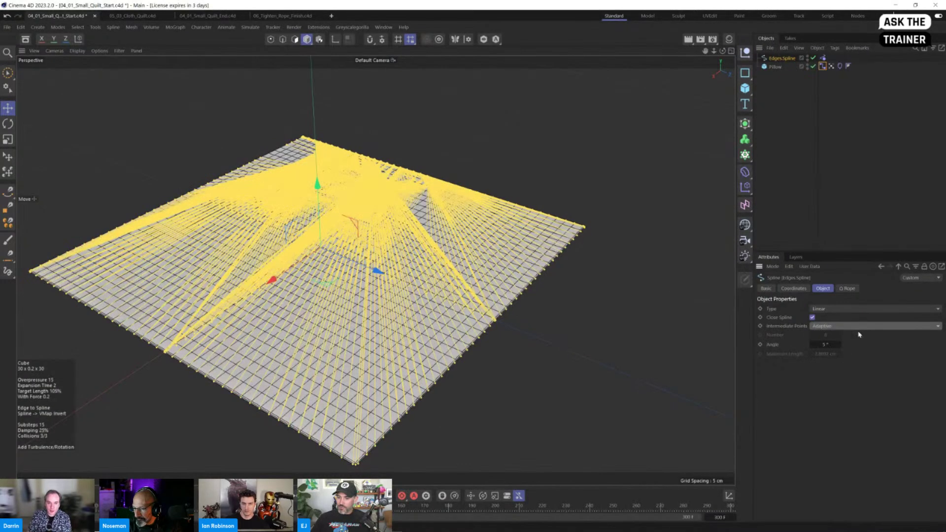
Review the Pillow's object properties and the Edges.Spline field settings of its vertex map
left_click(830, 67)
left_click(775, 67)
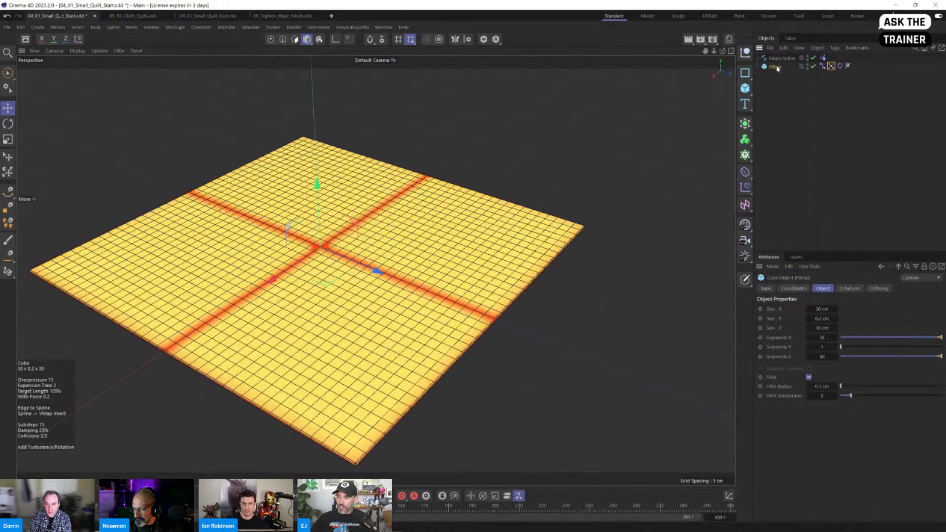
left_click(822, 58)
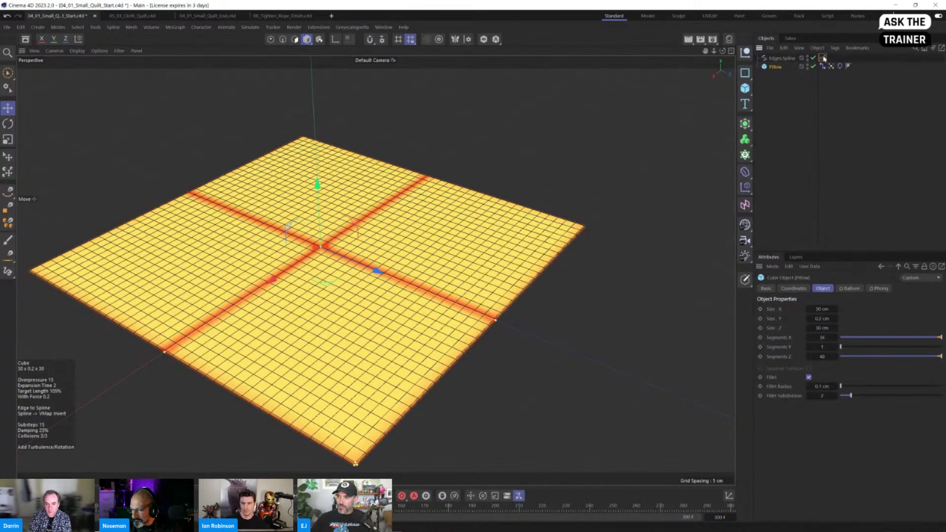
left_click(831, 67)
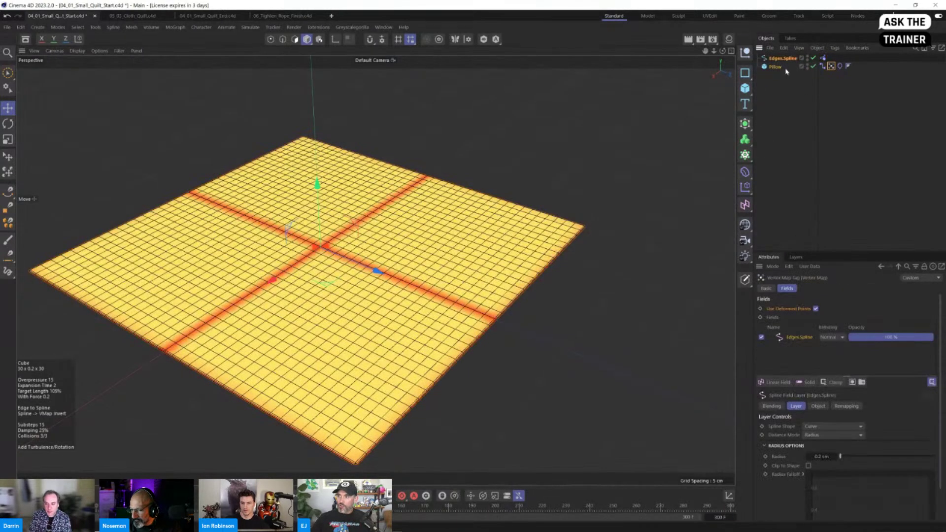
left_click(784, 67)
Set the Radius of the Edges.Spline Rope tag to 0.2 cm, play the simulation and return it to the start
left_click(823, 57)
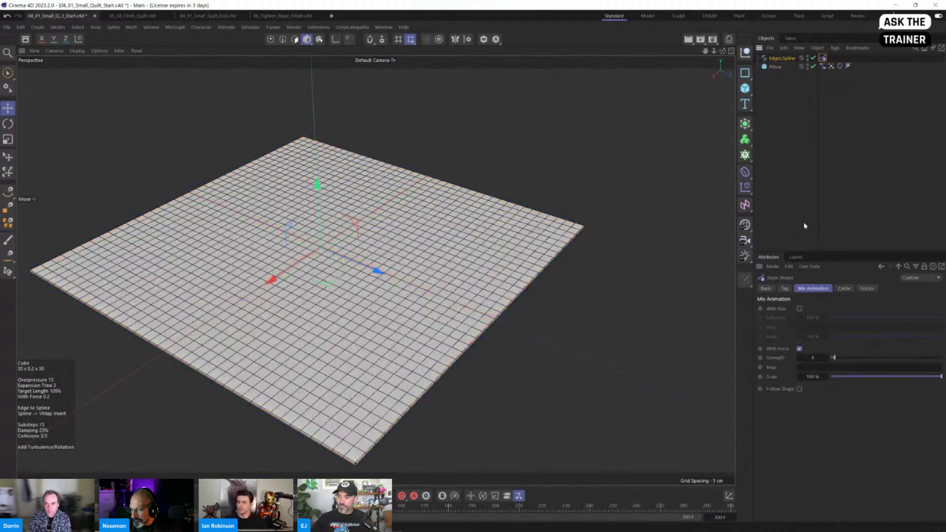
left_click(784, 289)
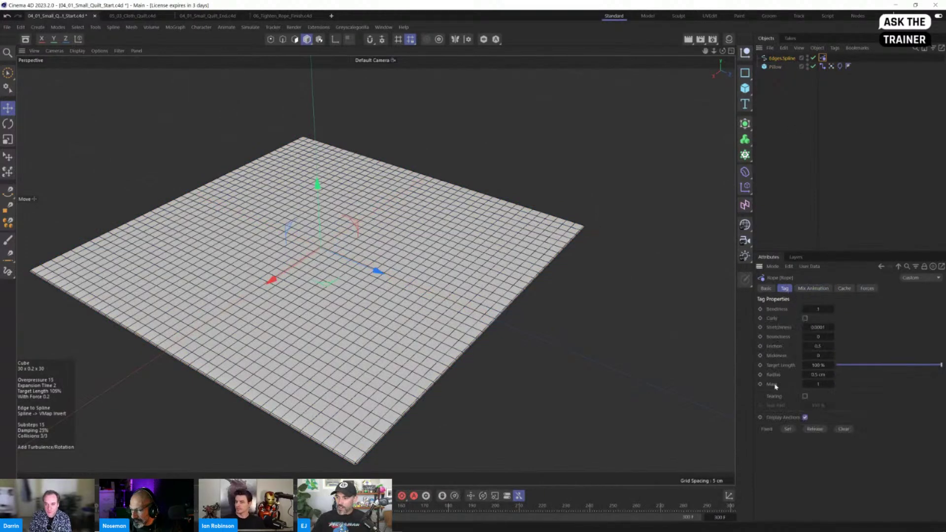
left_click(816, 374)
key("BackSpace")
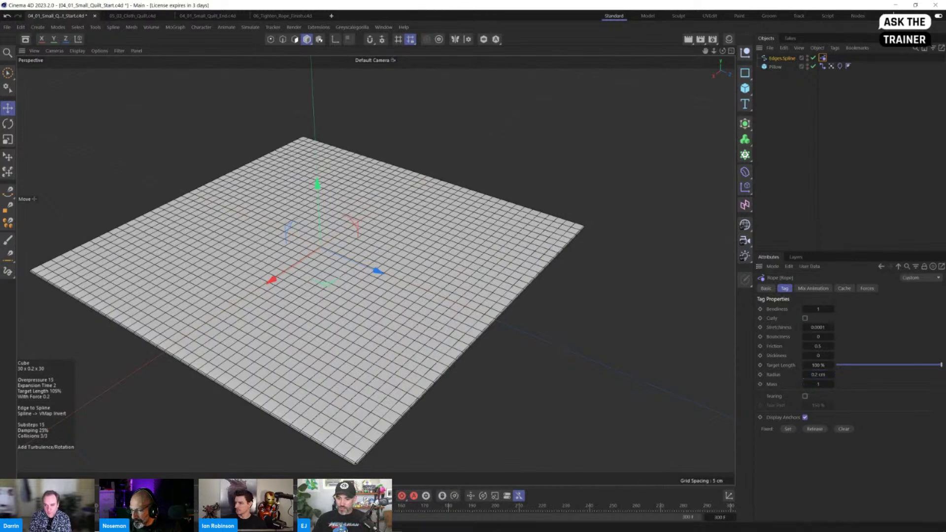
key("F8")
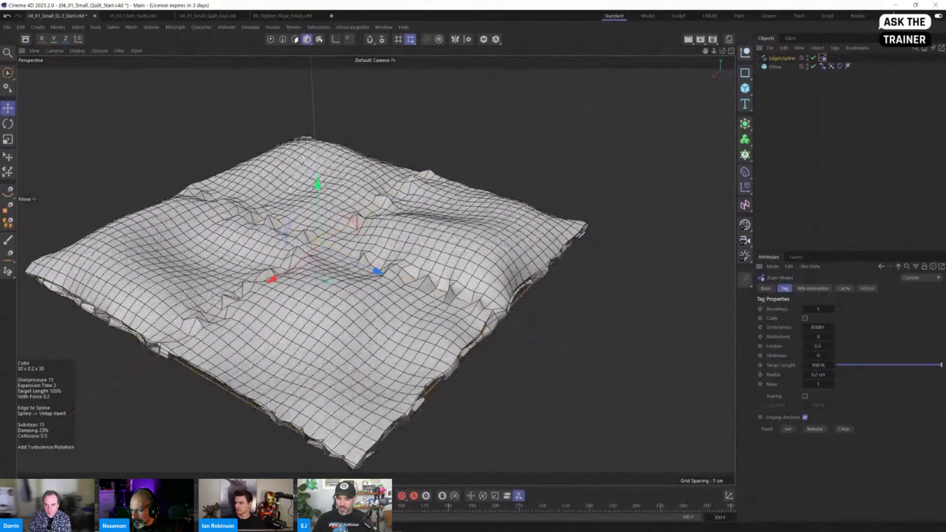
key("shift+f")
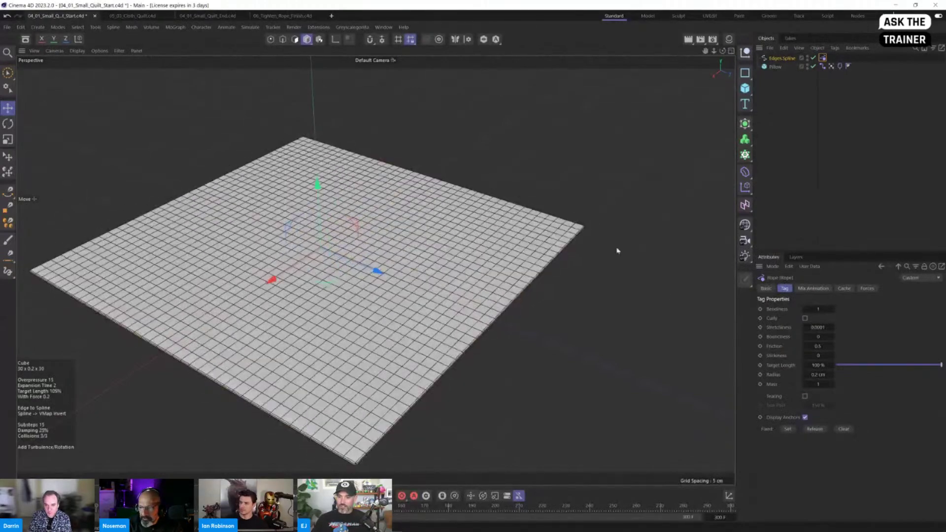
Set the Pillow Connector's Search Radius to 0.76 cm and play the simulation to check the inflated seams
left_click(822, 66)
left_click_drag(847, 329, 845, 329)
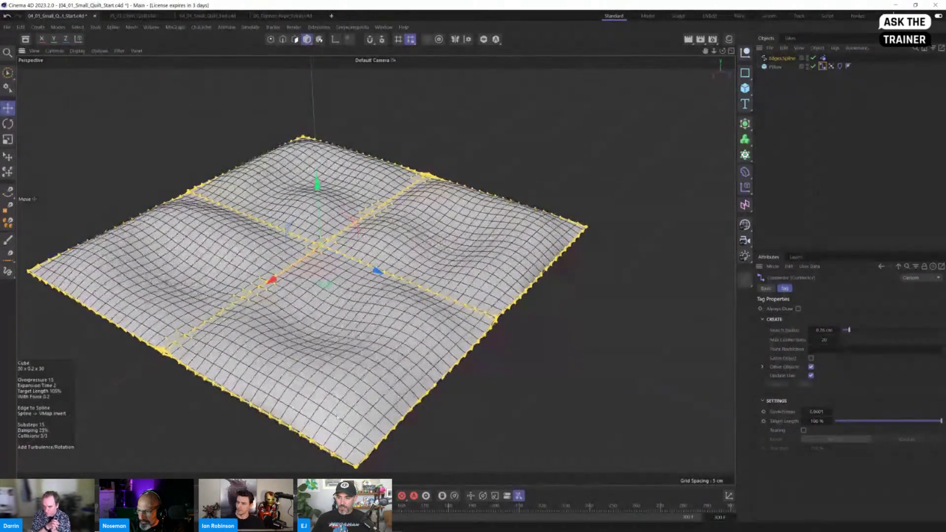
left_click_drag(331, 425, 408, 410, "alt")
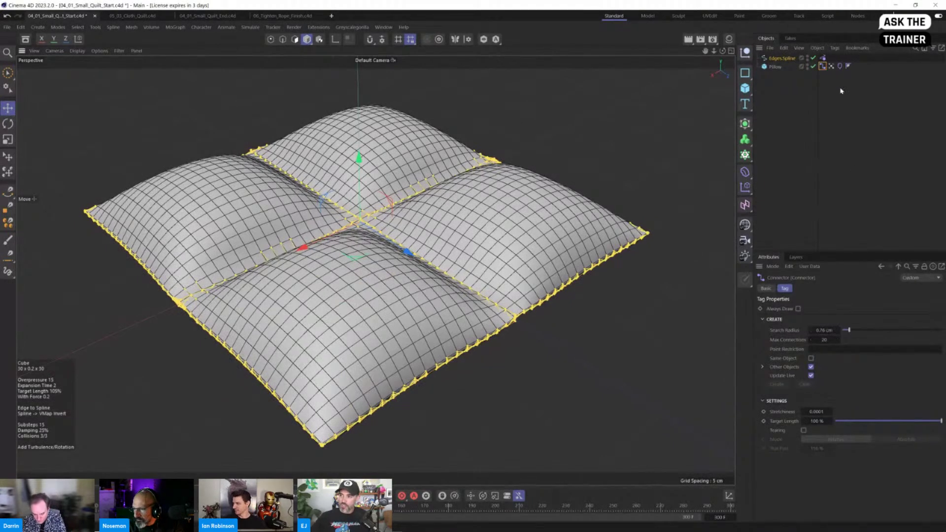
Set the Edges.Spline rope's Radius to 0.2 cm and return the simulation to the start
left_click(823, 57)
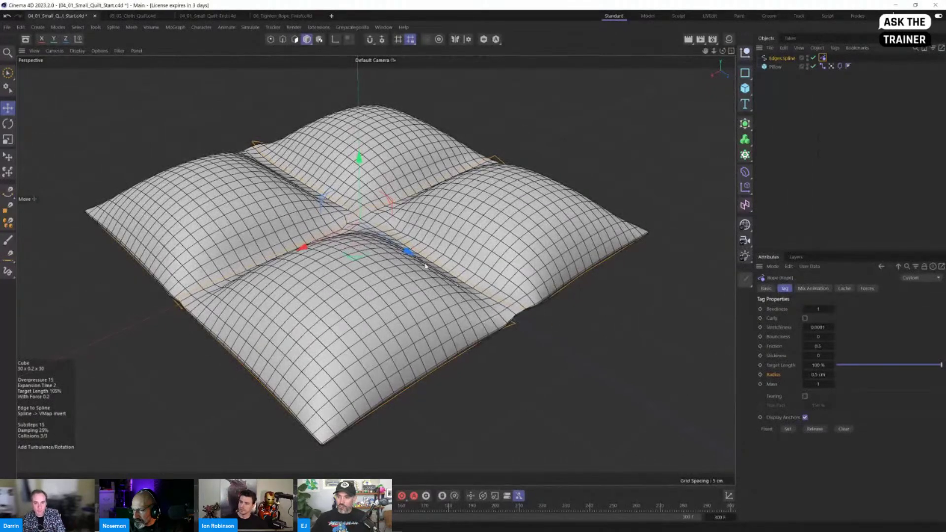
double_click(818, 375)
type("0.2")
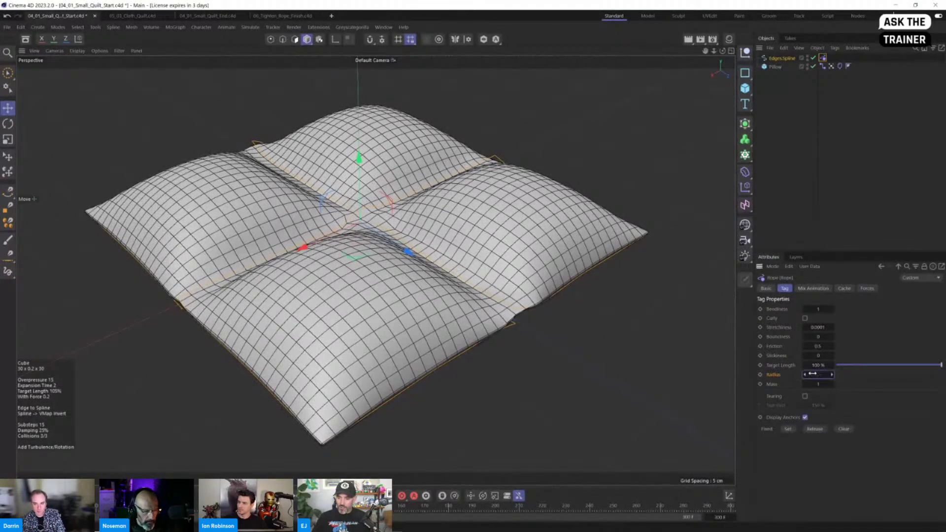
key("Return")
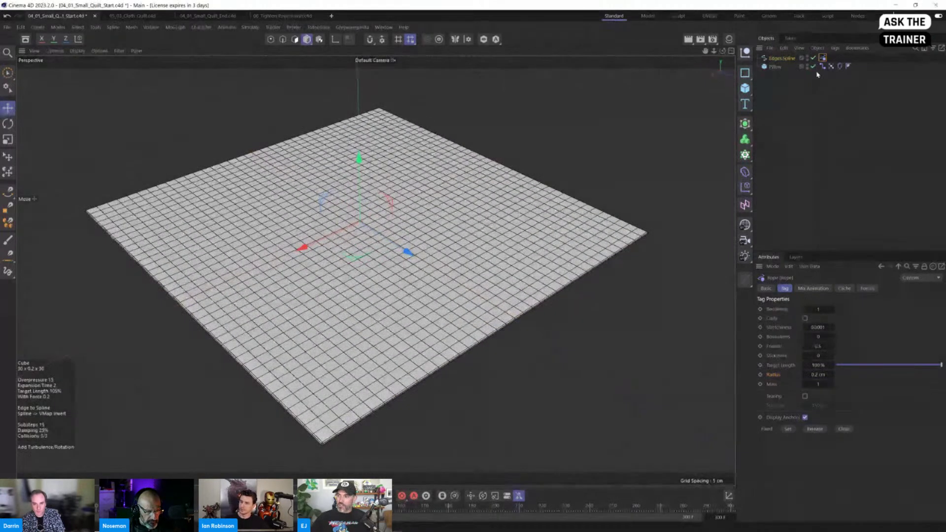
Change the Pillow Connector's Search Radius to 0.81 cm and play the simulation with nothing selected
left_click(822, 66)
left_click_drag(849, 333, 851, 338)
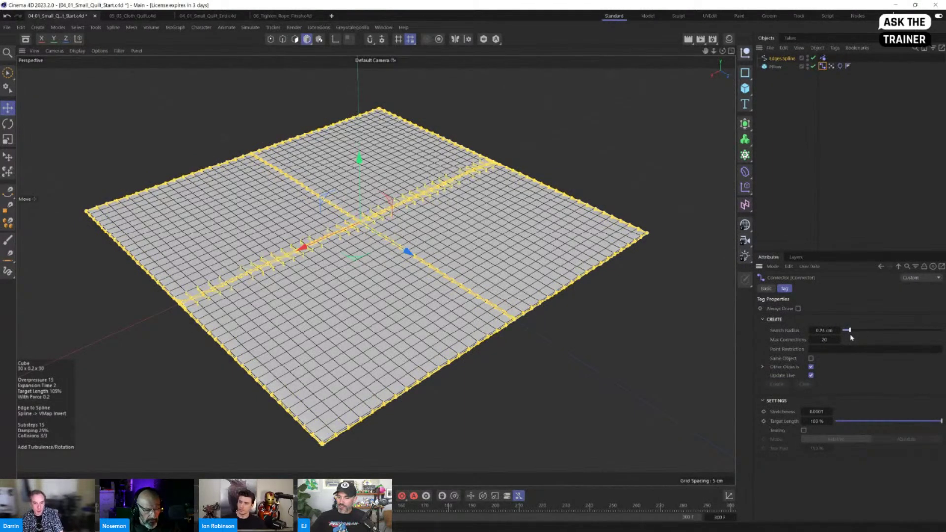
key("F8")
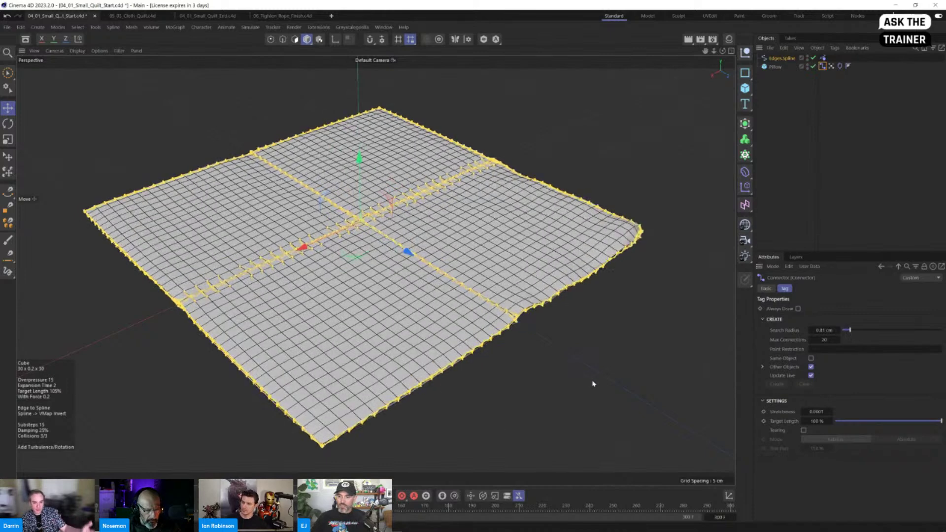
left_click(579, 390)
left_click_drag(496, 344, 496, 344, "alt")
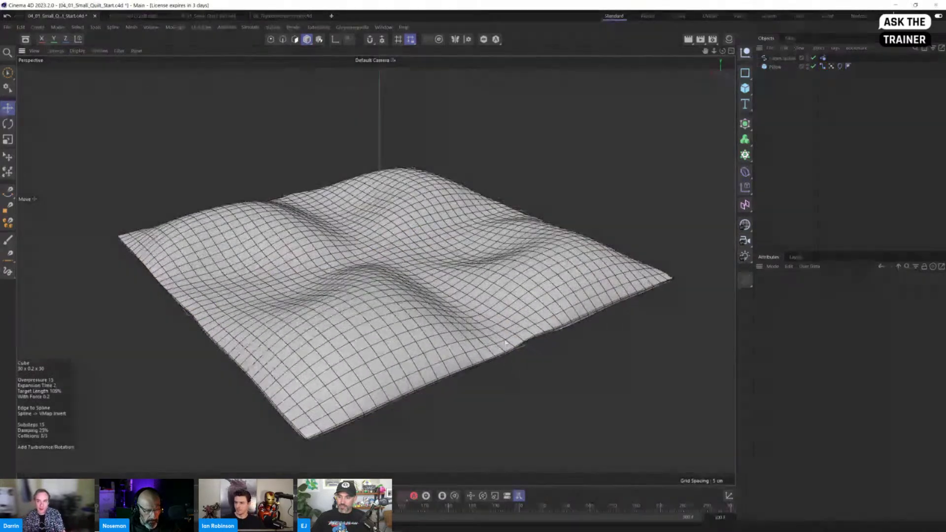
Check the Pillow's Connector and vertex map, and set the Bendiness of its Balloon cloth tag to 30
left_click(823, 67)
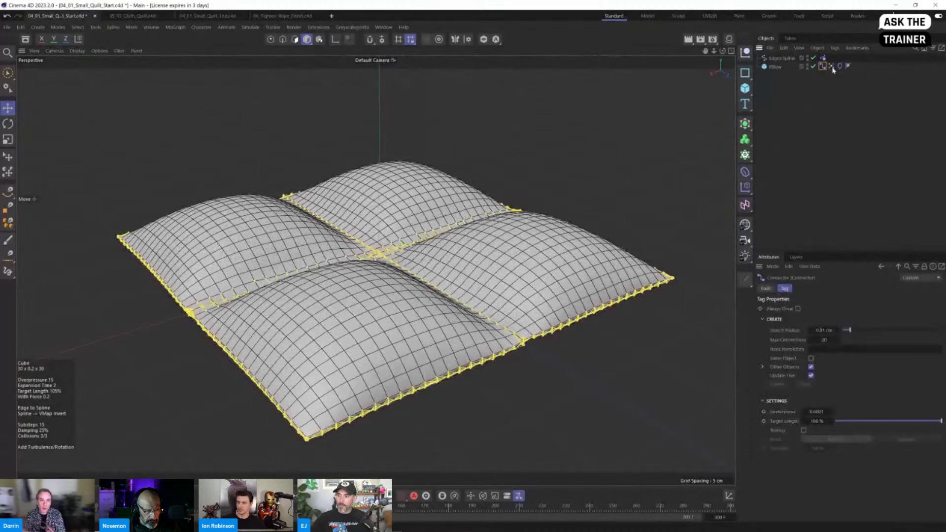
left_click(831, 66)
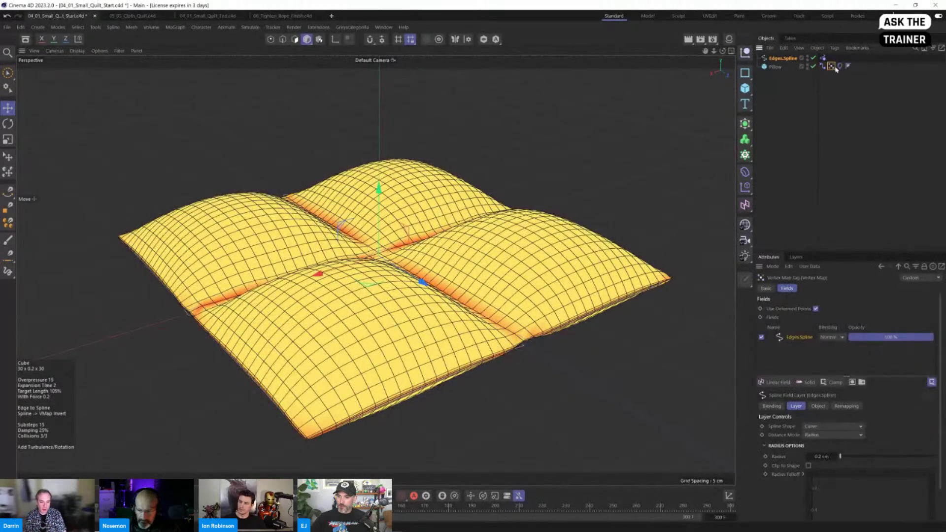
left_click(840, 66)
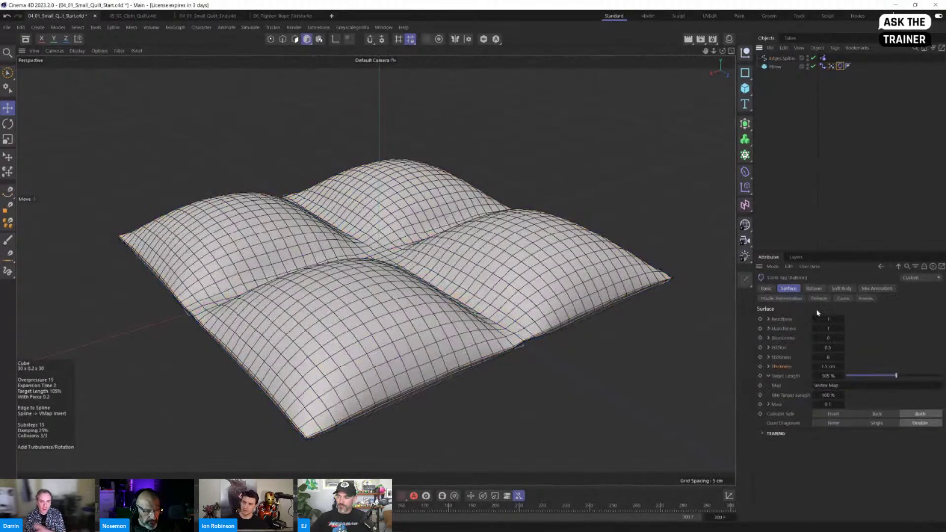
left_click(817, 290)
left_click(795, 290)
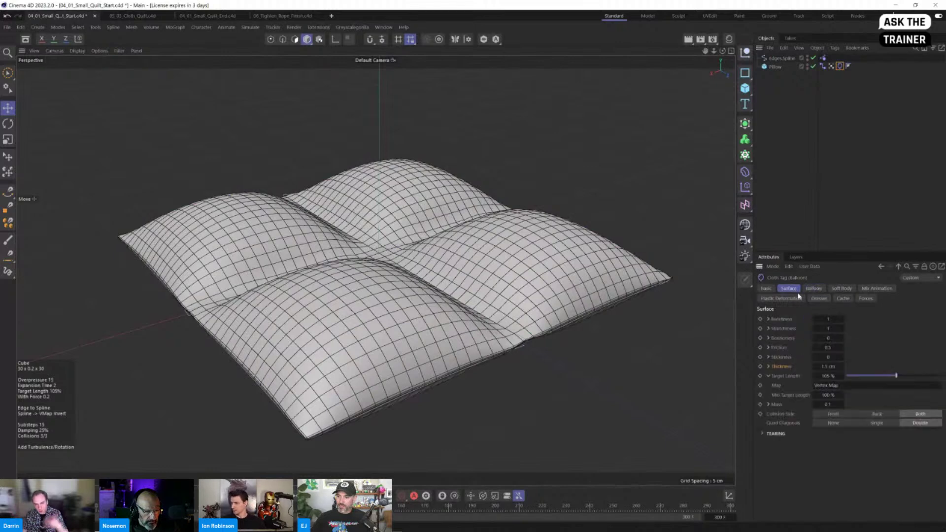
left_click(832, 316)
type("15")
key("Return")
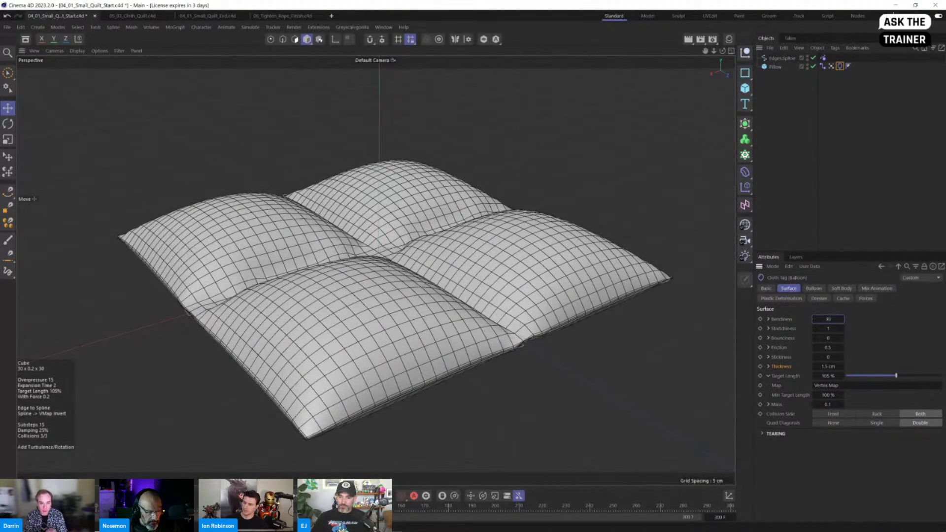
Replay the simulation from the start and examine the inflated quilt from a higher angle
left_click(282, 495)
left_click(318, 496)
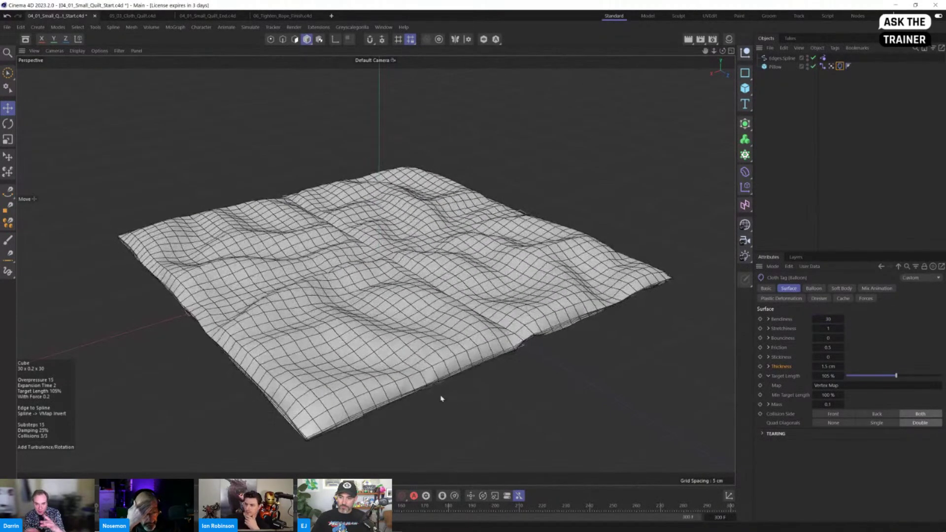
mouse_move(441, 399)
left_mouse_down("alt")
mouse_move(429, 367)
mouse_move(451, 407)
left_mouse_up("alt")
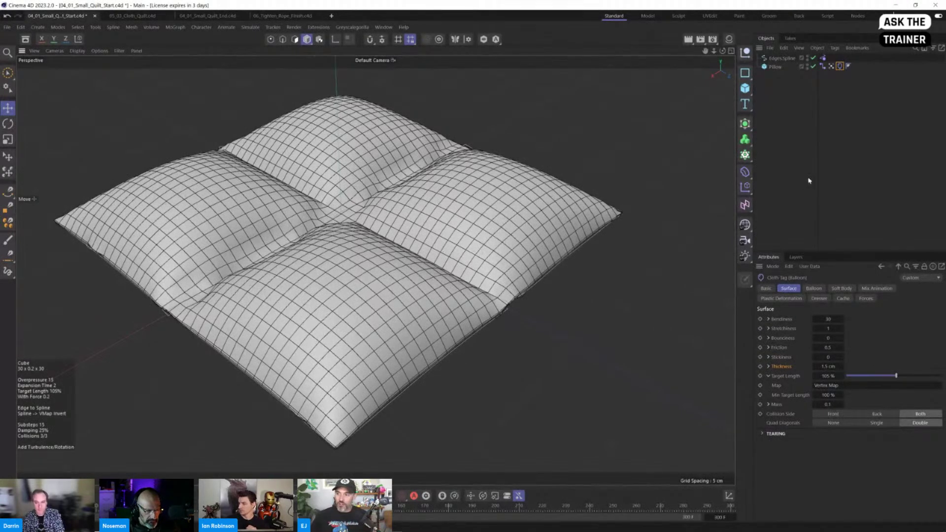
Set the With Force Strength of the Edges.Spline Rope tag to 1 and return the simulation to the start
left_click(823, 58)
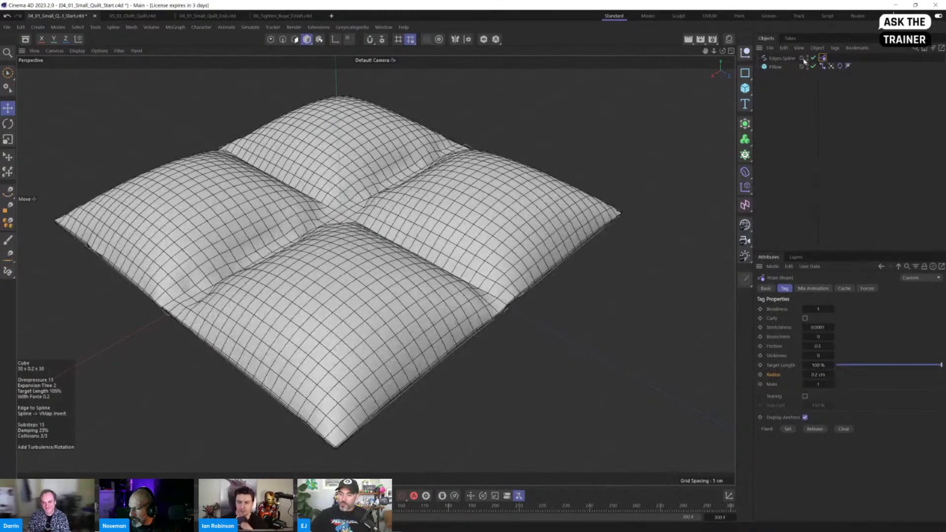
left_click_drag(665, 216, 646, 191, "alt")
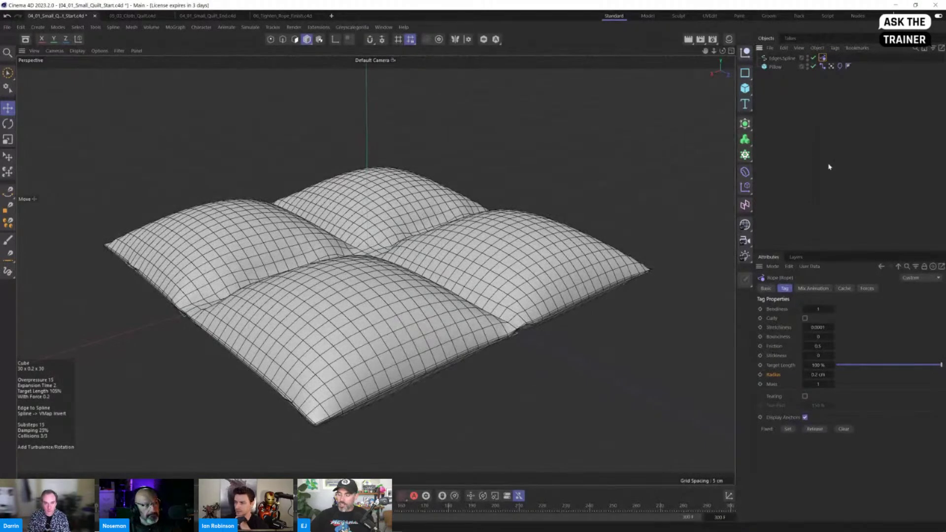
left_click(813, 288)
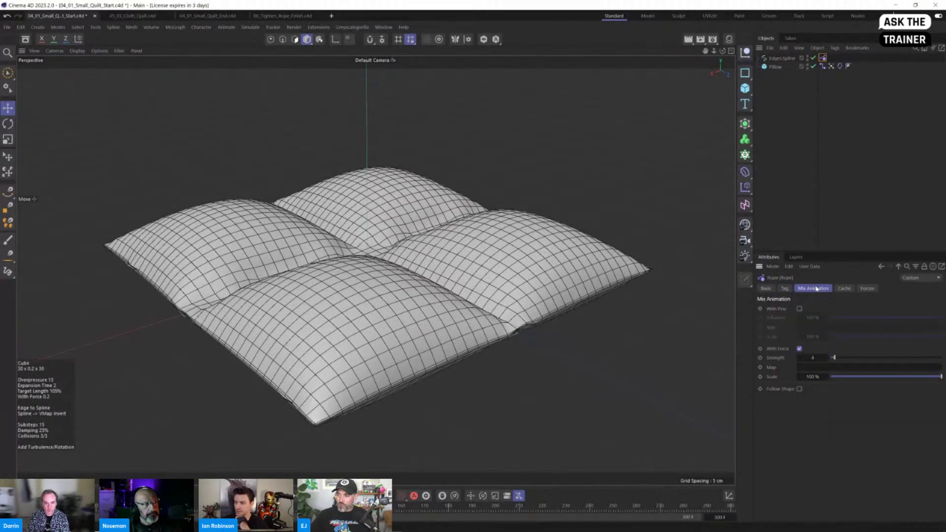
double_click(812, 358)
type("1")
key("Return")
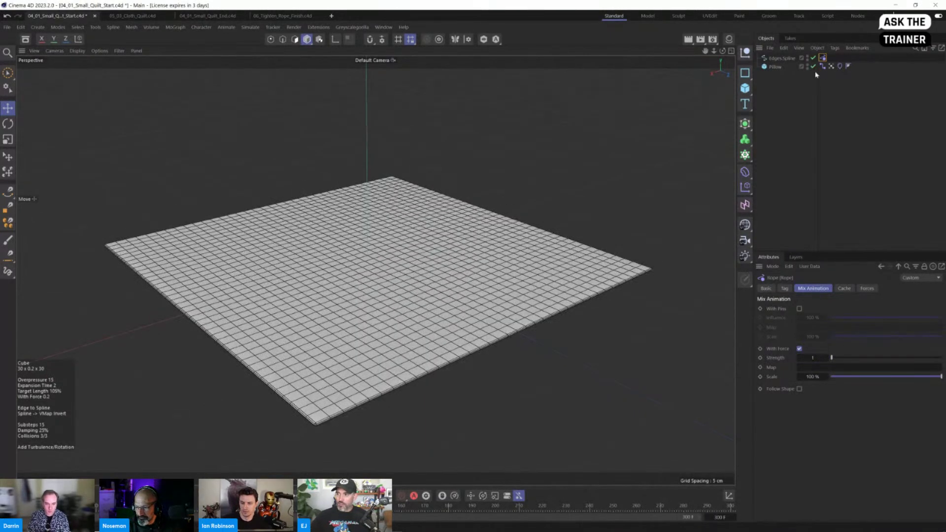
Set the With Force Strength of the Pillow's Balloon cloth tag to 0.5 and play the simulation
left_click(840, 66)
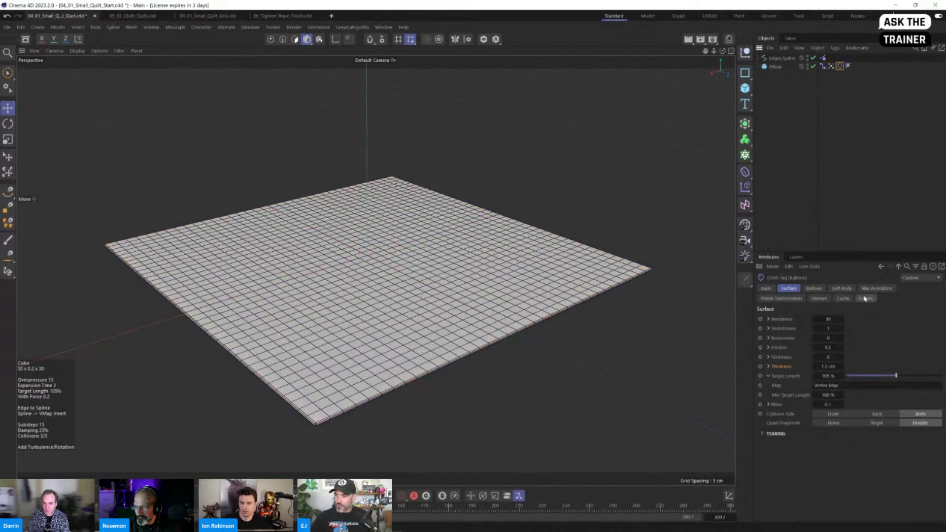
left_click(876, 288)
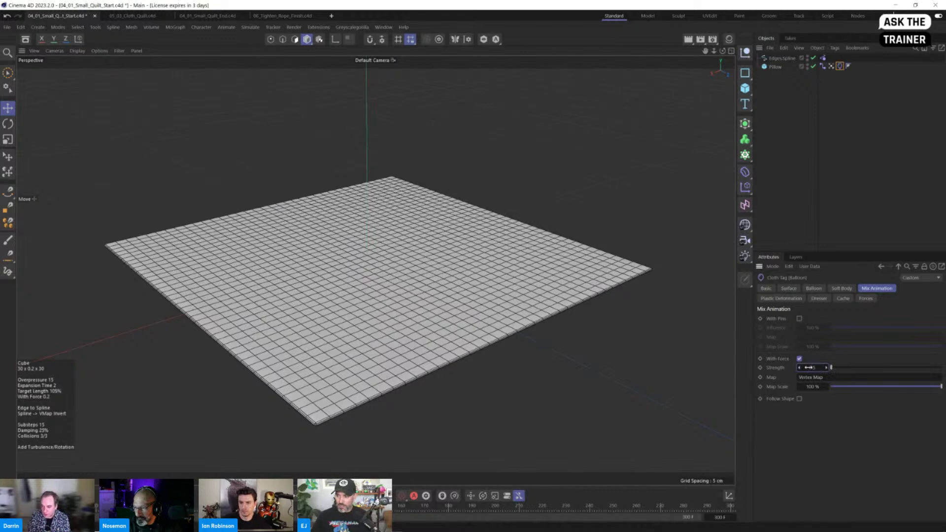
key("Return")
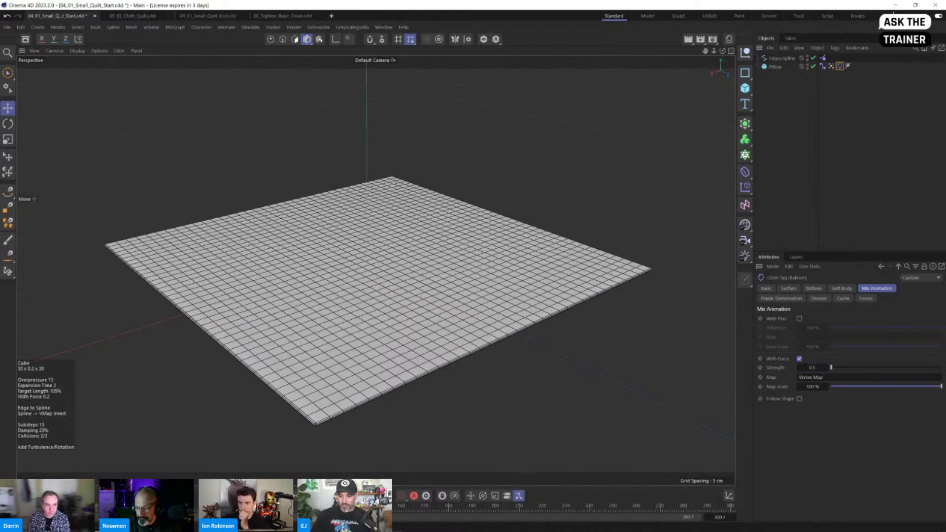
key("F8")
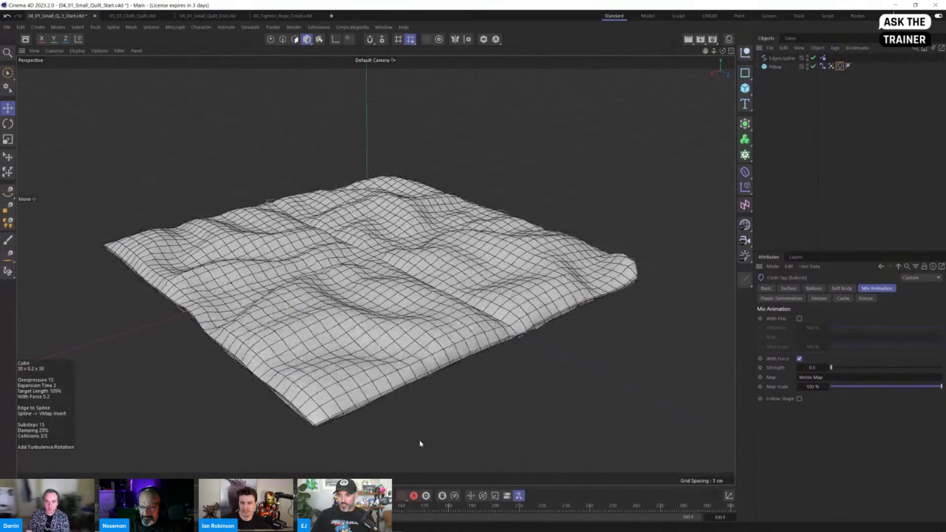
Adjust the cloth tag's balloon Overpressure, and try a surface Target Length of 110 % before setting it back to 105 %
left_click(813, 288)
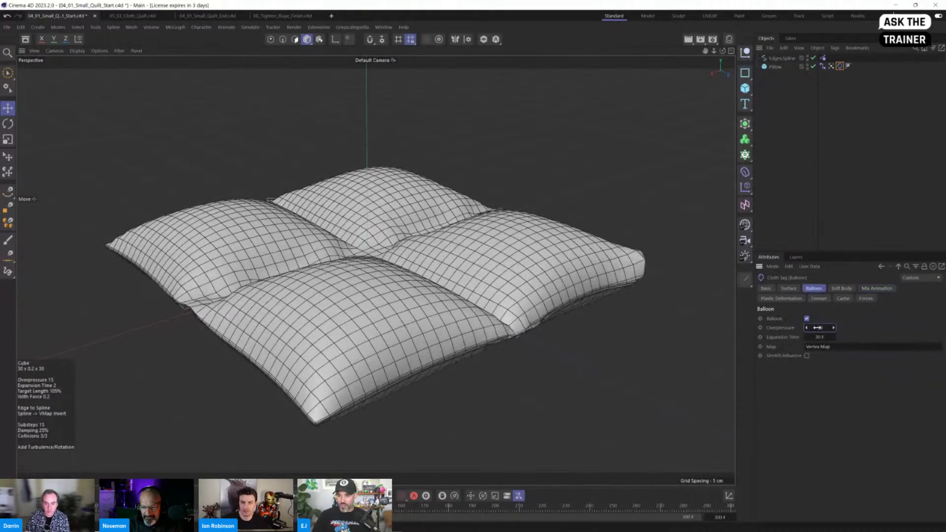
left_click(789, 289)
left_click(826, 375)
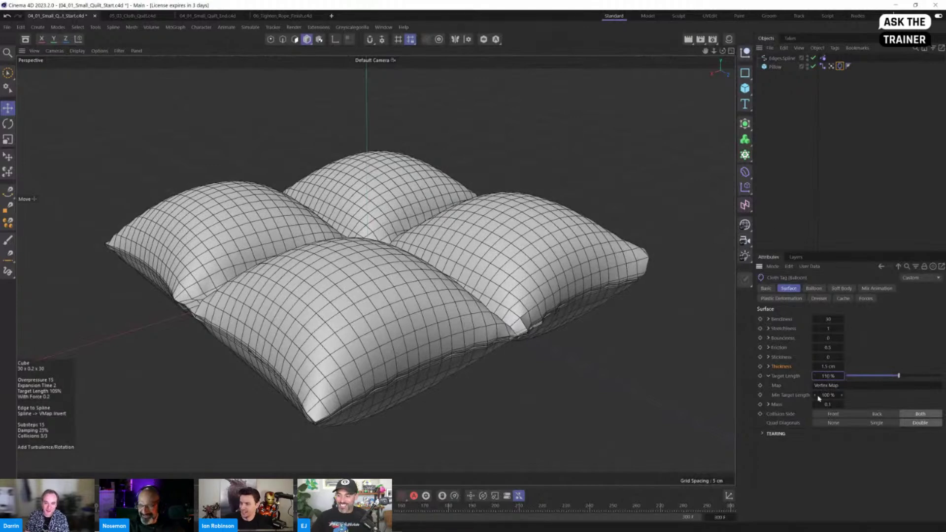
left_click(825, 377)
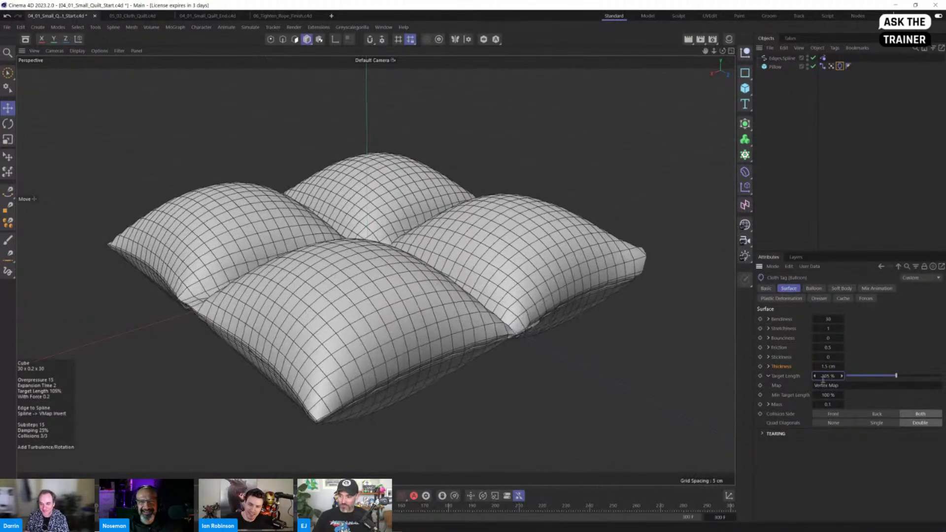
left_click_drag(447, 308, 451, 331, "alt")
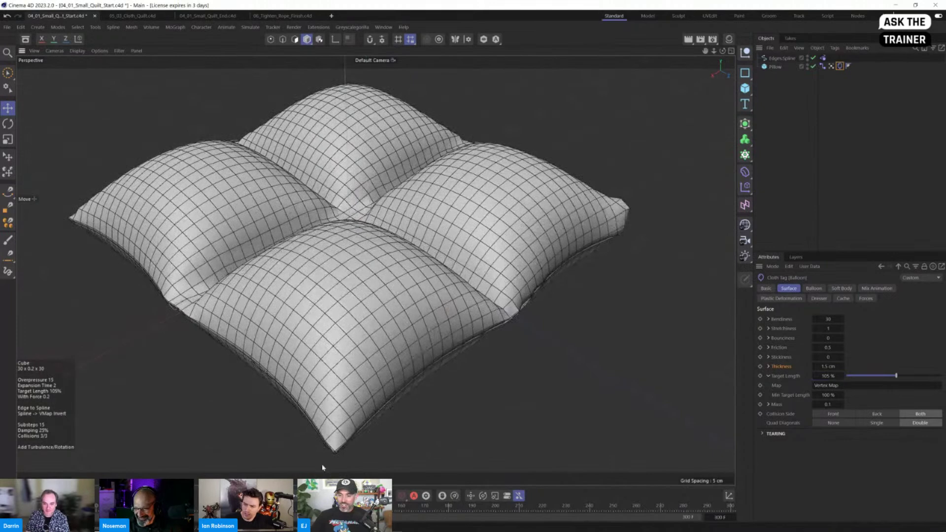
Set the balloon Expansion Time of the Pillow's cloth tag to 15 F and play the simulation to check the inflated quilt
left_click(814, 289)
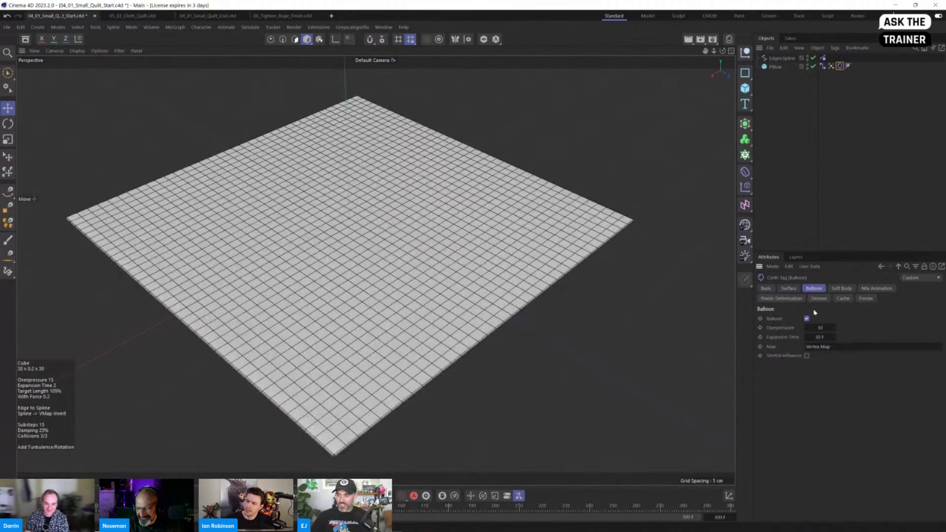
left_click(816, 339)
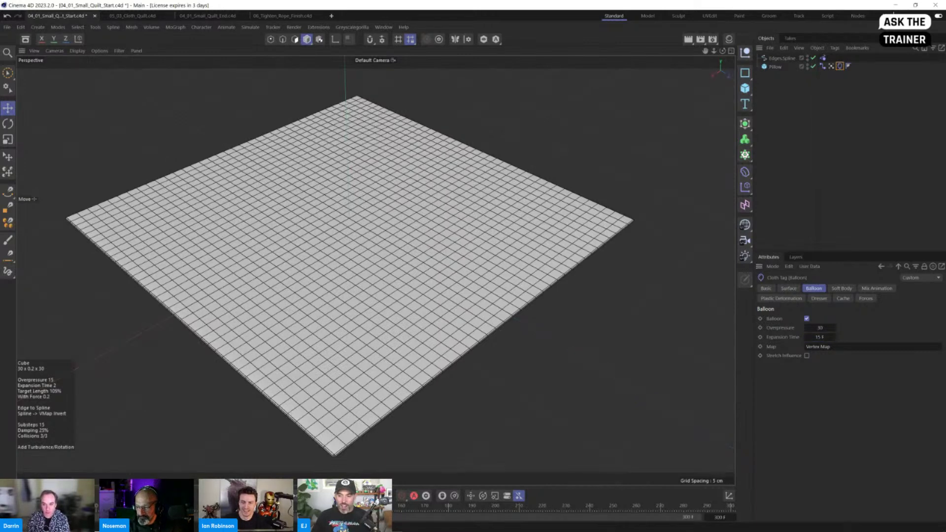
left_click(348, 496)
left_click(822, 190)
left_click_drag(433, 374, 403, 266, "alt")
right_click_drag(404, 266, 433, 345, "alt")
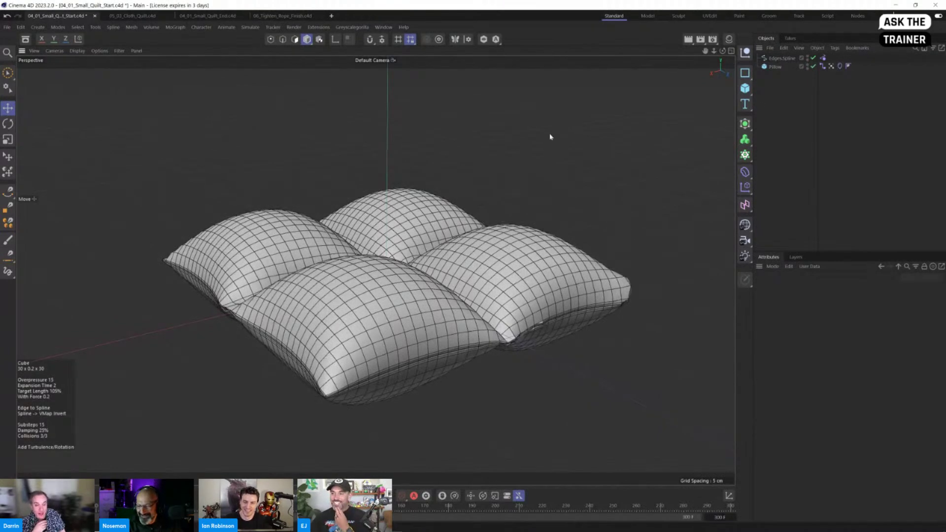
left_click_drag(433, 320, 351, 373, "alt")
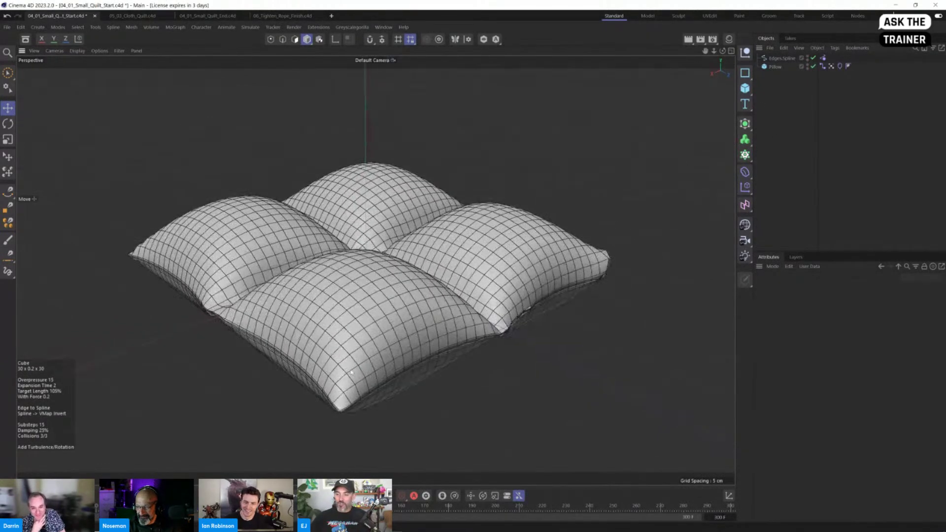
Return the simulation to the start and duplicate the Pillow with its edges spline twice, stacking the copies above the original
key("shift+f")
left_click_drag(780, 109, 775, 57)
left_click_drag(776, 66, 777, 105, "ctrl")
left_click_drag(367, 222, 366, 194)
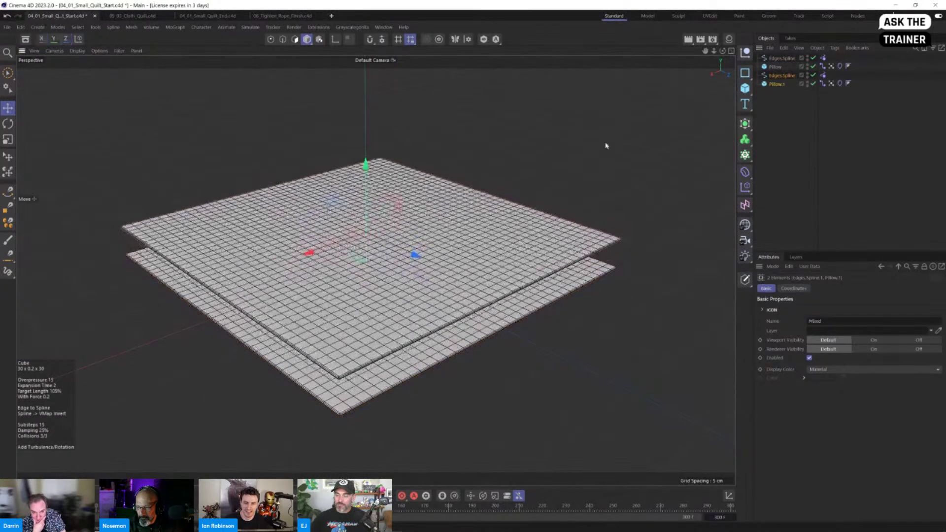
left_click_drag(780, 86, 779, 93, "ctrl")
left_click_drag(368, 193, 420, 252)
middle_click_drag(420, 252, 380, 203, "alt")
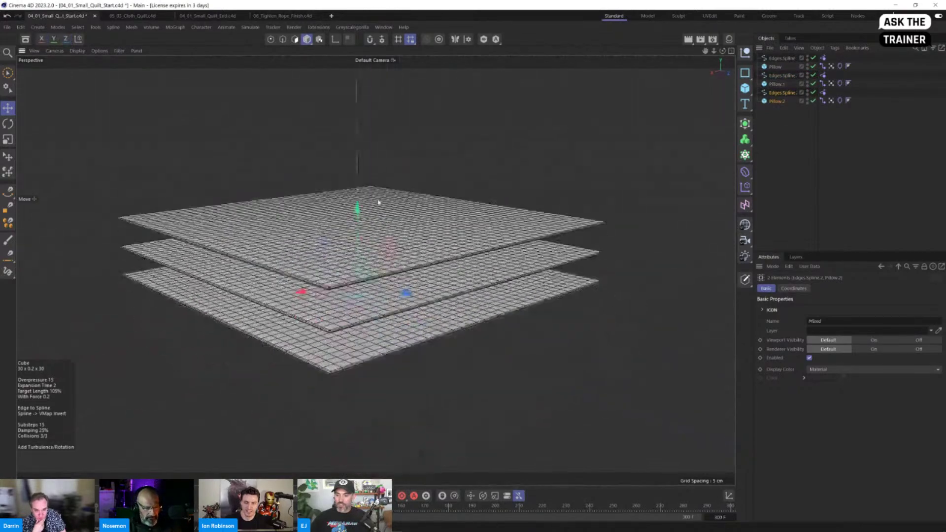
Play the simulation and examine how the three stacked quilts inflate against each other
left_click_drag(380, 203, 373, 241, "alt")
key("F8")
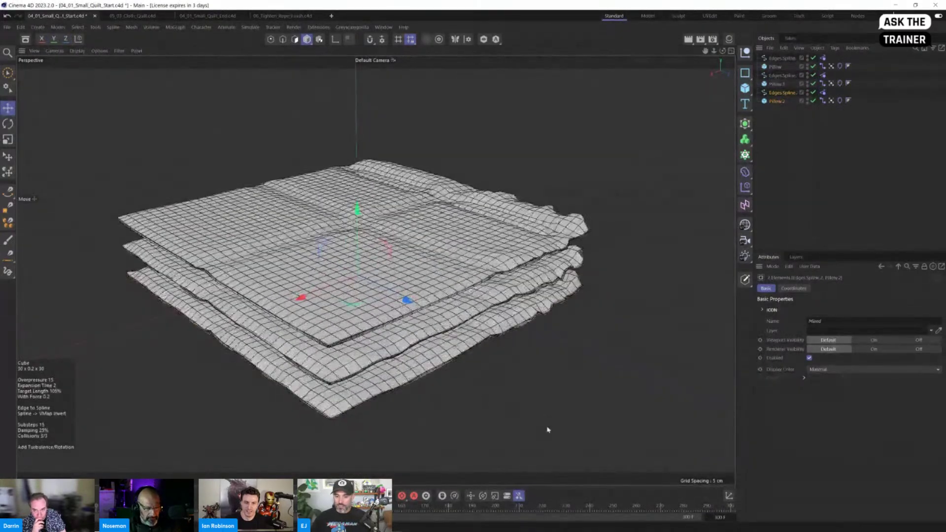
left_click(550, 404)
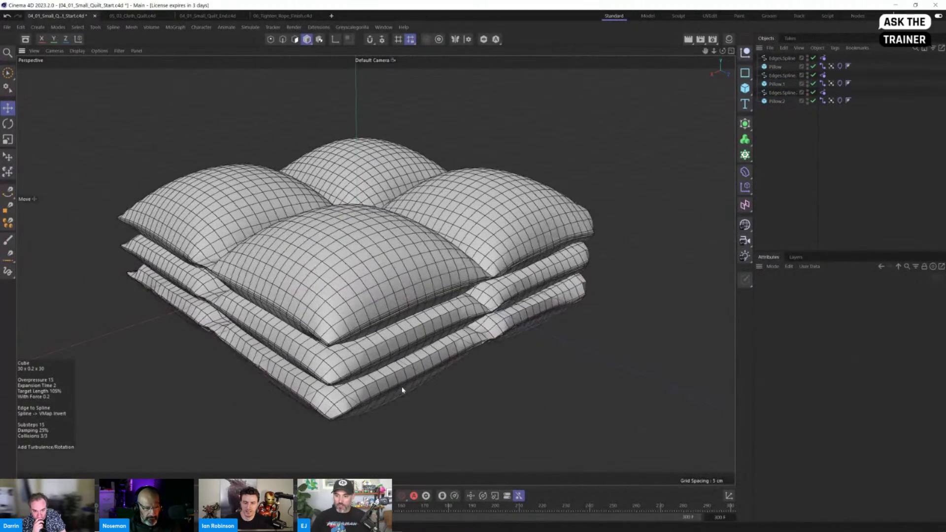
left_click_drag(403, 400, 388, 390, "alt")
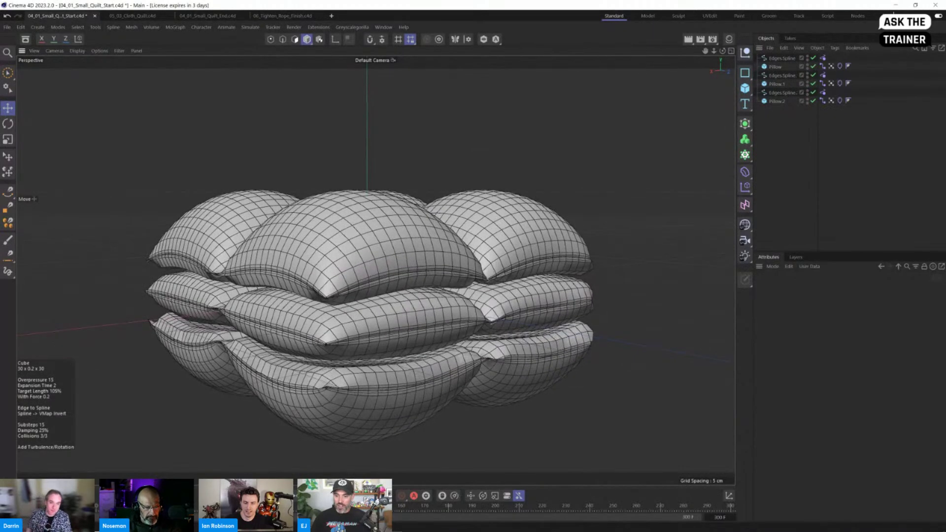
left_click_drag(322, 454, 433, 91, "alt")
key("F8")
Add a Turbulence force with a Scale of 15.2 %, play the simulation and raise the force's Strength to 62.1 cm
left_click(250, 27)
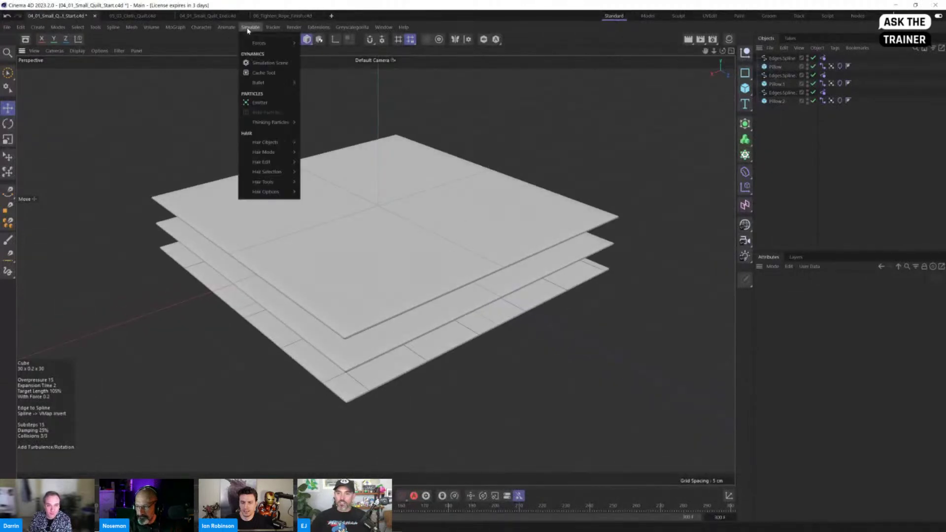
mouse_move(266, 42)
left_click(319, 114)
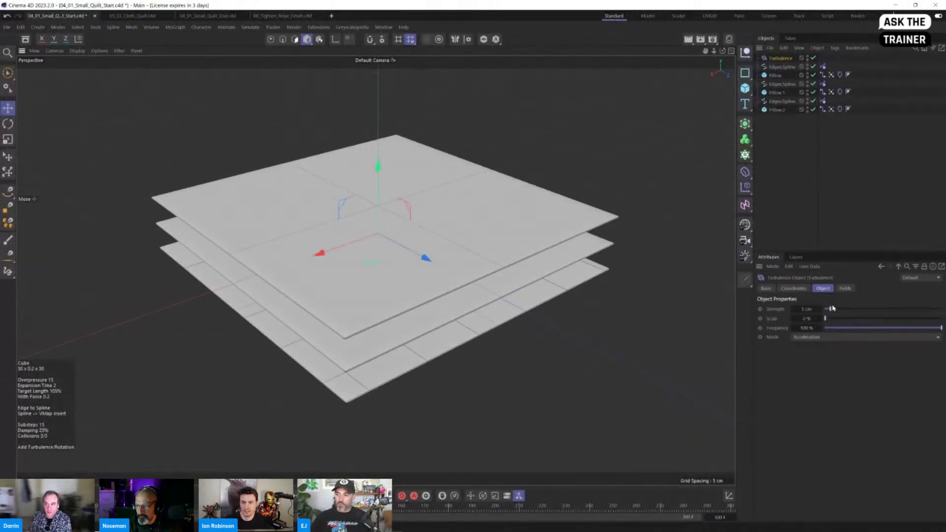
left_click_drag(832, 309, 867, 309)
left_click_drag(824, 318, 847, 319)
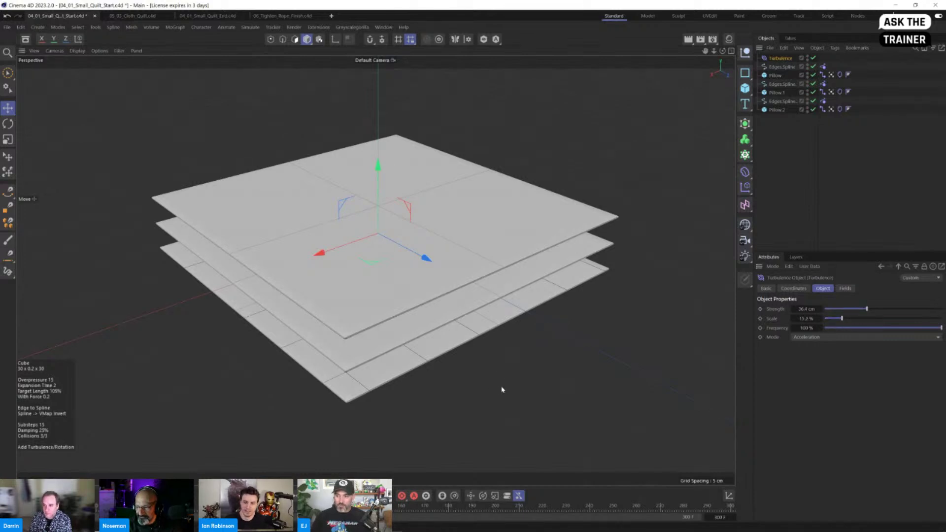
key("F8")
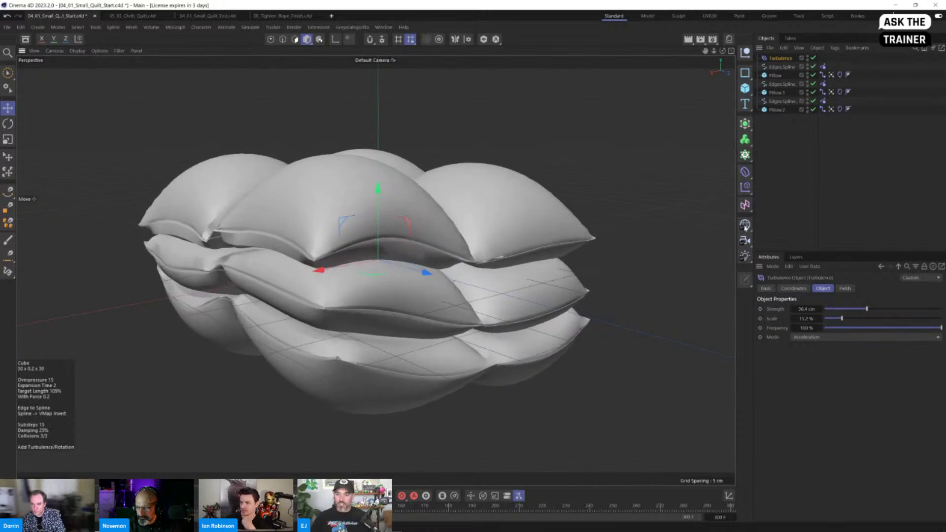
left_click_drag(867, 309, 896, 309)
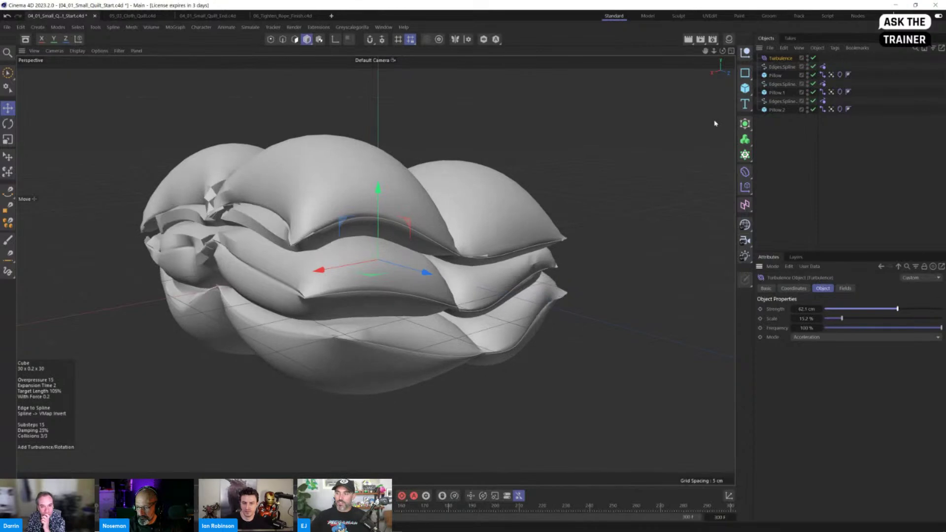
Delete the two duplicated pillows together with their edges splines
left_click(777, 109)
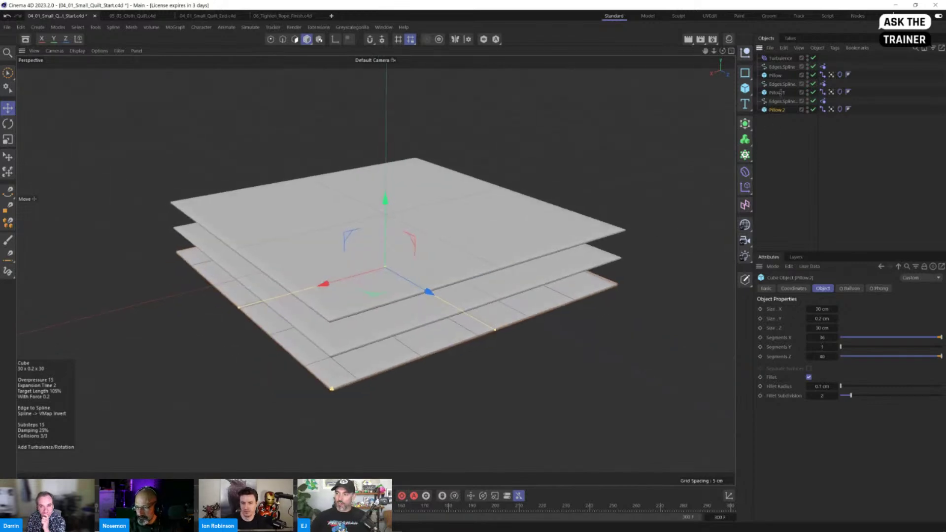
left_click_drag(779, 126, 775, 83)
key("Delete")
Increase the remaining Pillow cube's segments along X and Z, using 80 for Segments Z
left_click(774, 76)
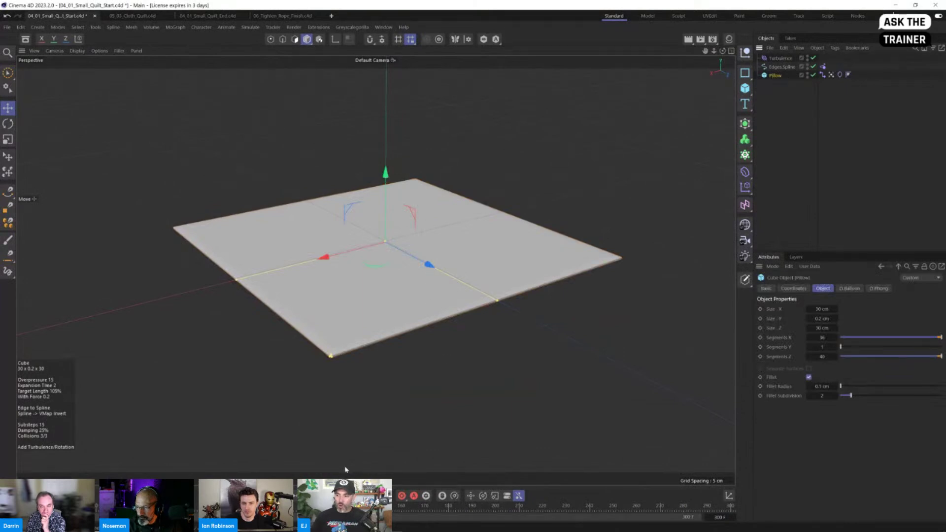
double_click(822, 337)
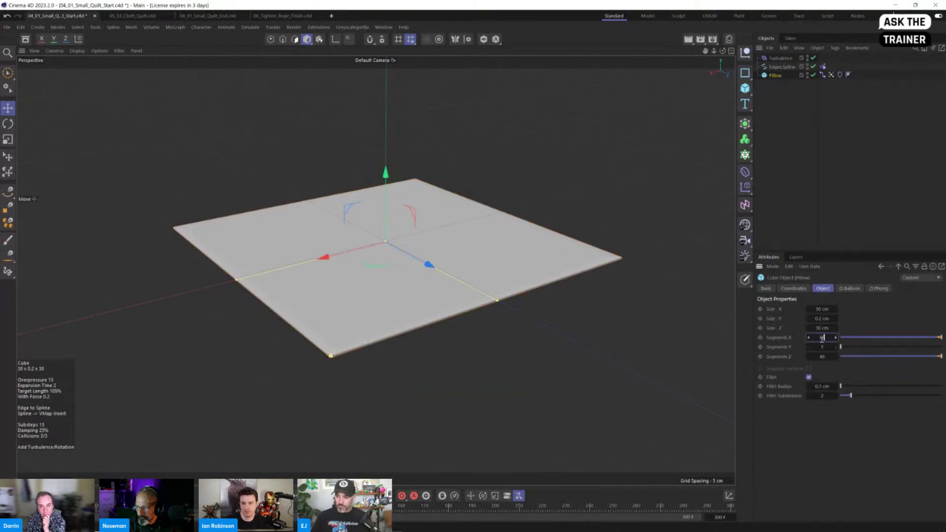
key("Tab")
key("Tab")
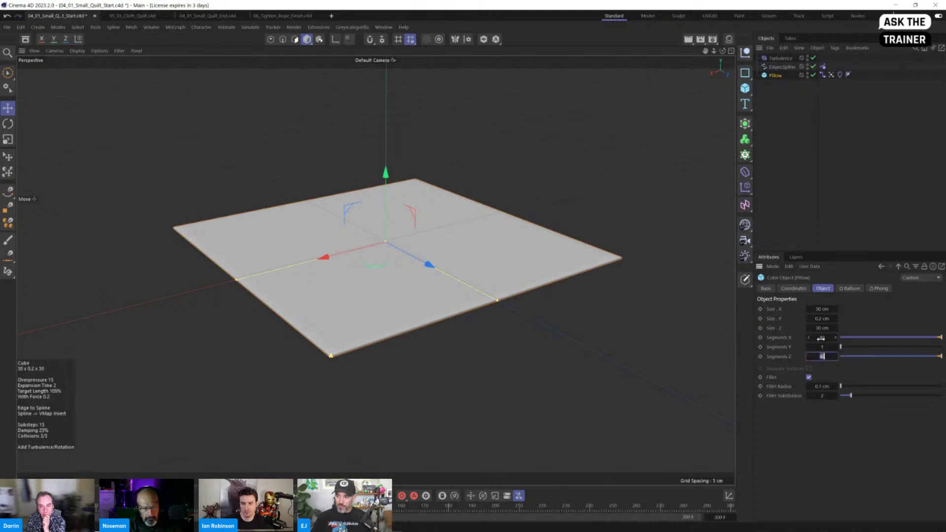
type("80")
Raise the Search Radius of the Pillow's Connector tag to about 0.89 cm and play the simulation
left_click(832, 74)
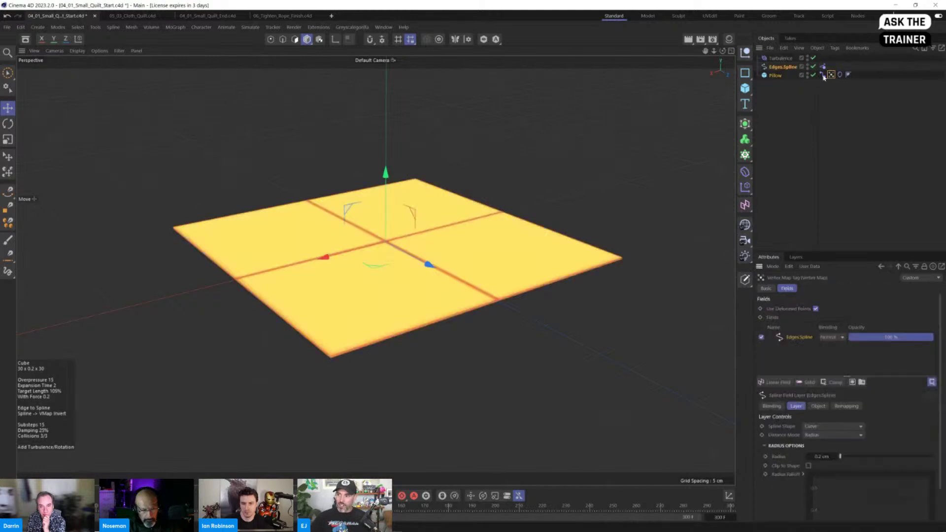
left_click(822, 74)
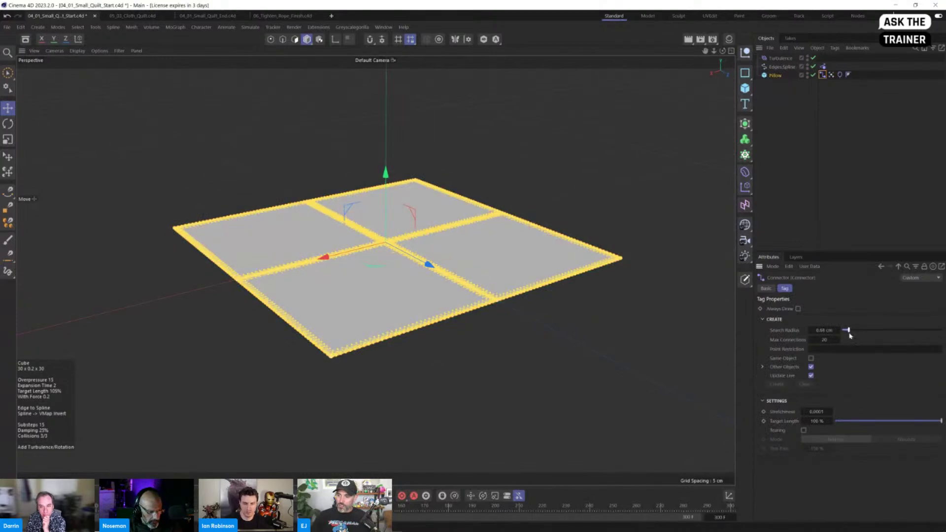
left_click_drag(850, 336, 852, 330)
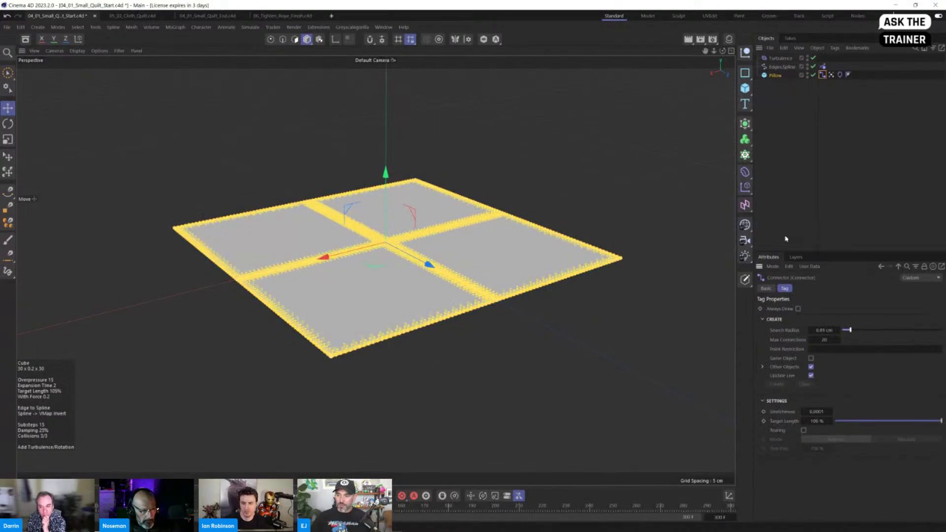
left_click(785, 238)
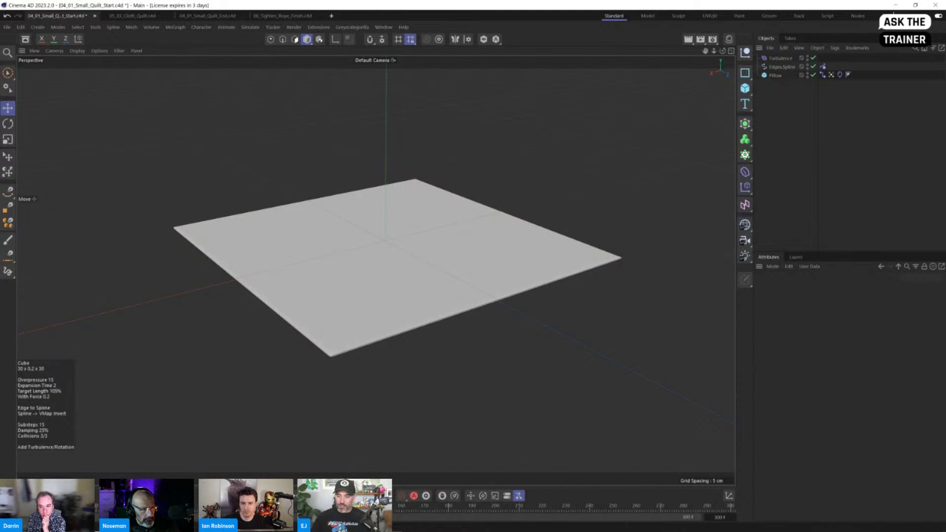
left_click(349, 496)
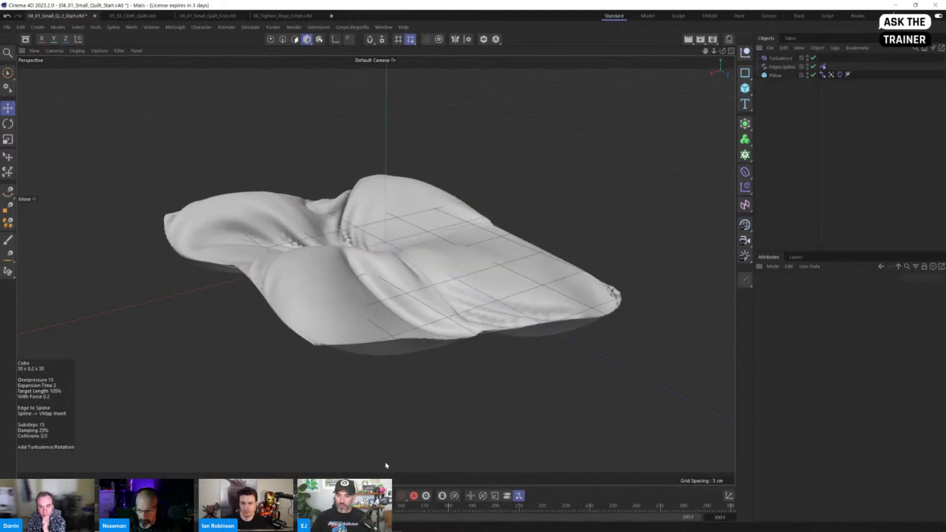
Set the surface Bendiness of the Pillow's Balloon cloth tag to 222 and return the simulation to the start
left_click(824, 76)
left_click(832, 75)
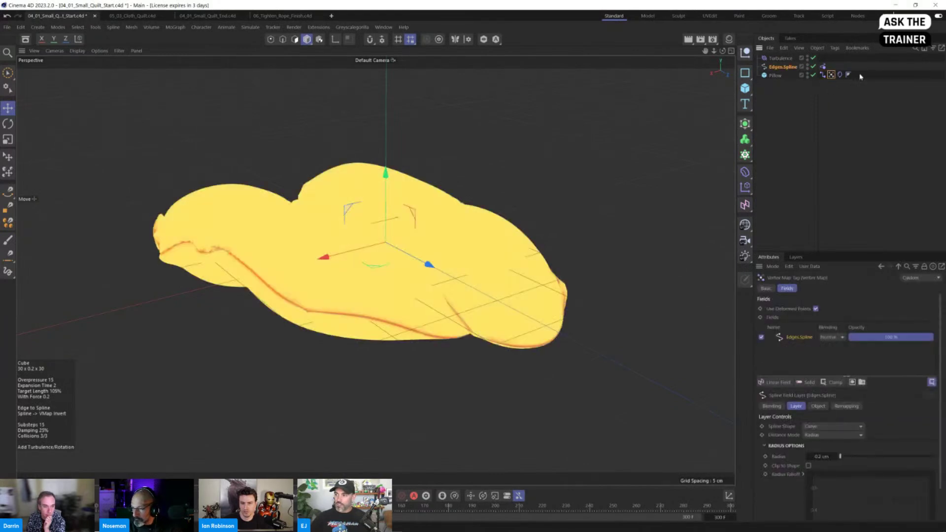
left_click(840, 75)
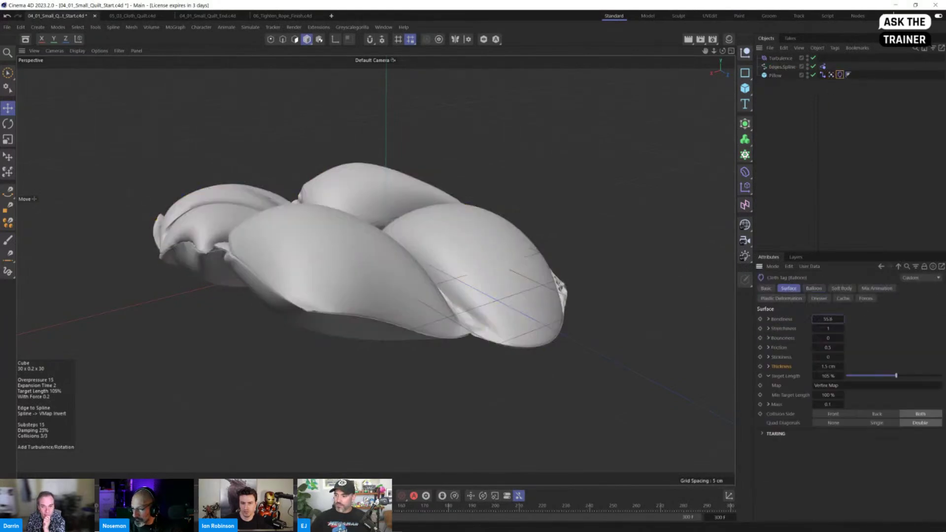
type("222")
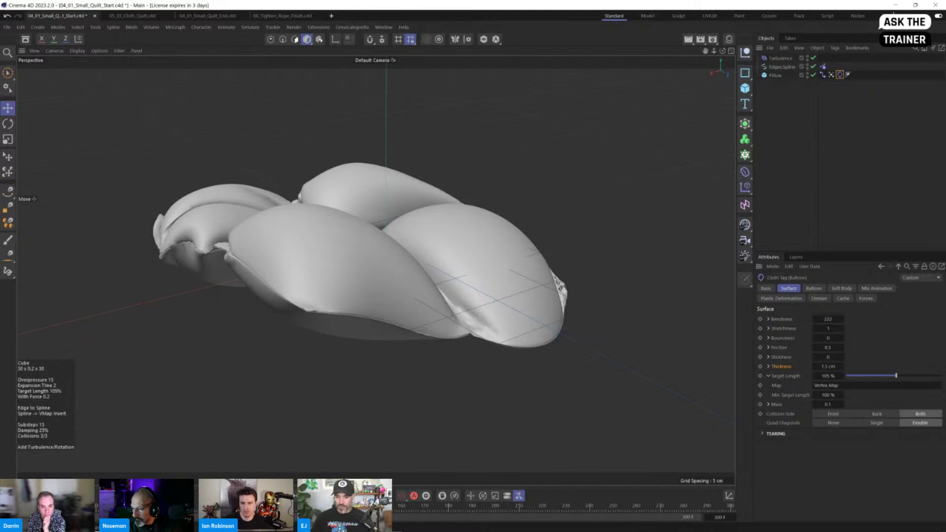
key("shift+f")
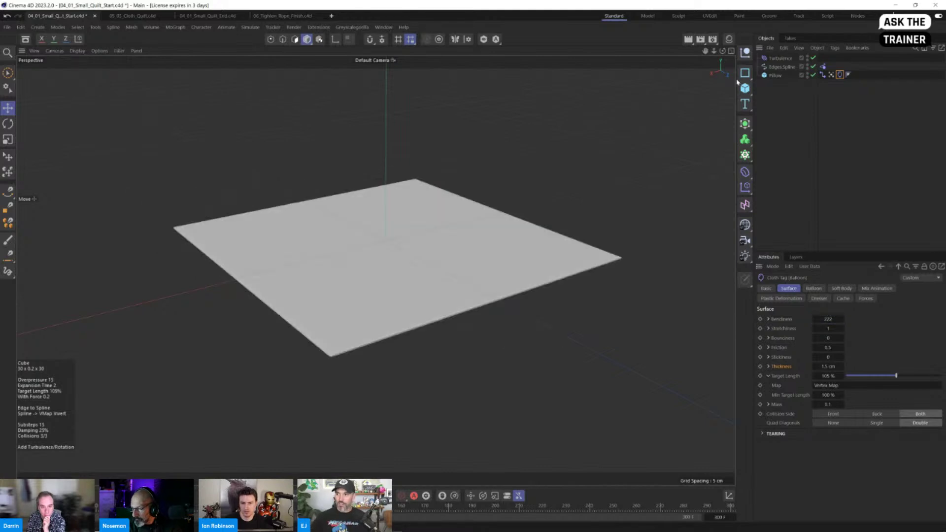
Lower the Turbulence force's Strength to 14.5 cm and inspect the inflating quilt from several angles
left_click(780, 58)
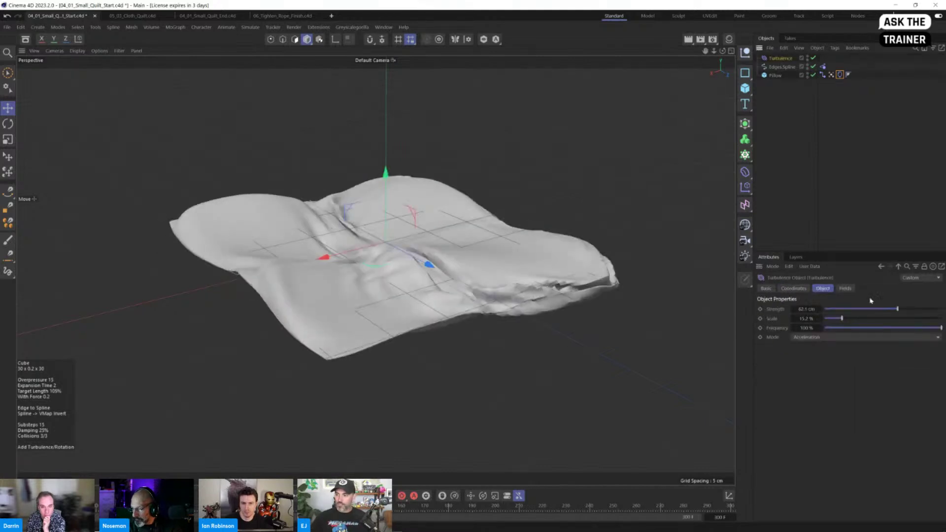
left_click(841, 310)
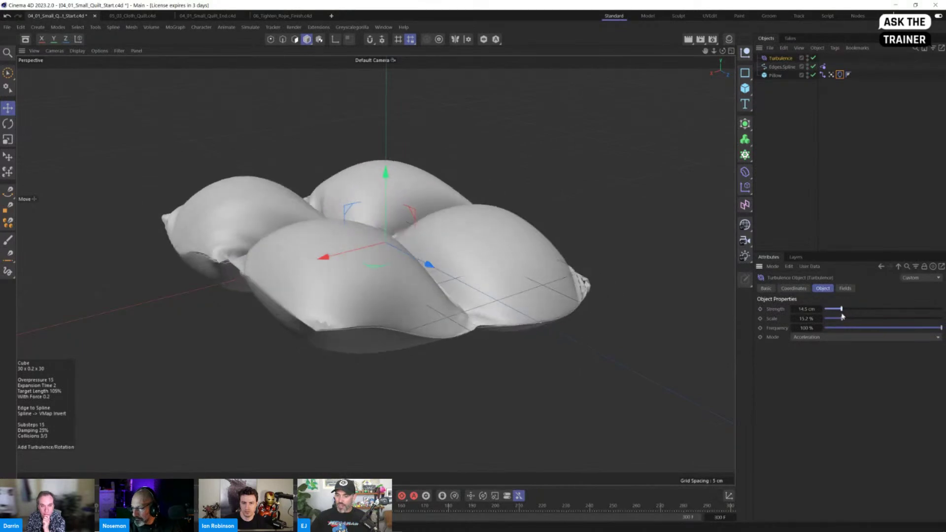
left_click_drag(451, 301, 458, 327, "alt")
left_click_drag(494, 275, 503, 336, "alt")
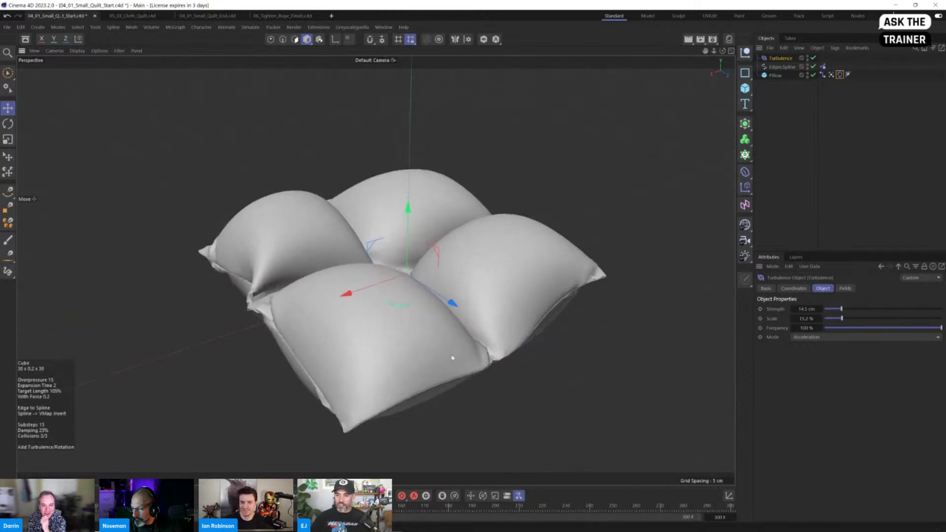
left_click_drag(414, 399, 412, 363, "alt")
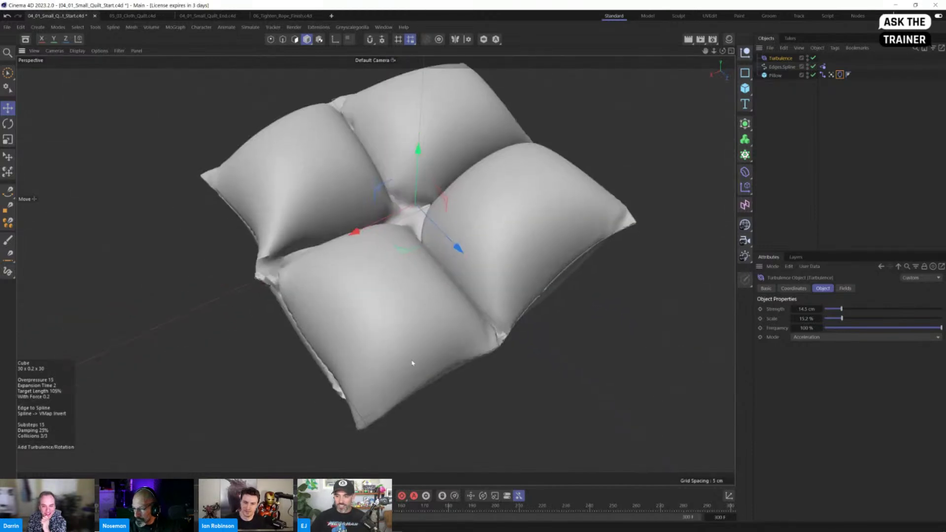
left_click_drag(432, 332, 454, 338, "alt")
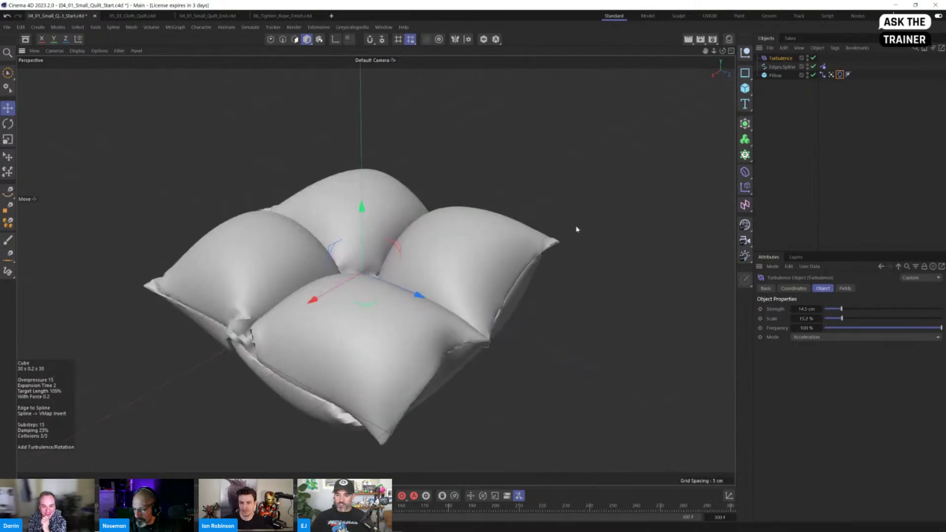
Put the Pillow under a Subdivision Surface and inspect the smoothed seams and wrinkles up close
left_click(775, 76)
left_click(745, 123, "alt")
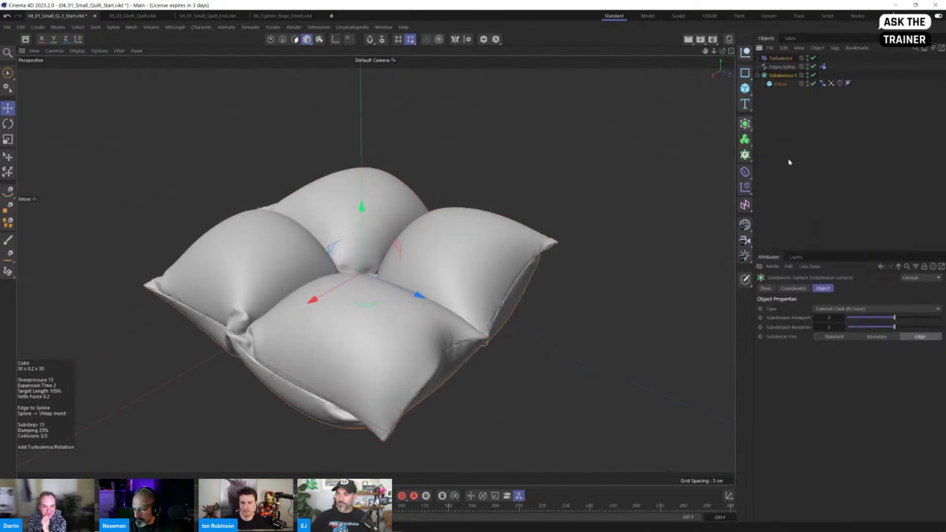
mouse_move(349, 341)
left_mouse_down("alt")
mouse_move(381, 312)
mouse_move(433, 289)
mouse_move(365, 340)
left_mouse_up("alt")
scroll(312, 384, "up", 6)
left_click_drag(311, 383, 323, 339, "alt")
scroll(324, 338, "down", 7)
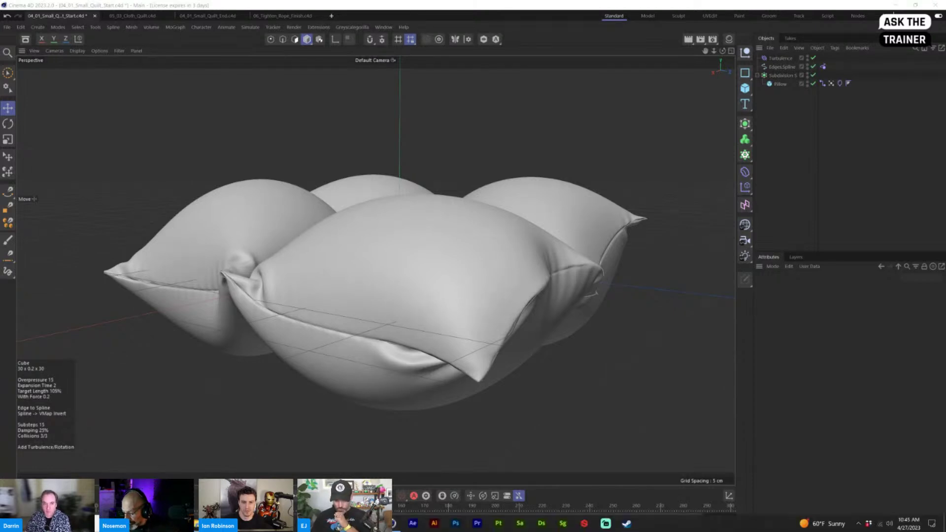
Switch to the DAT 2023 presentation in Google Slides
left_click(466, 492)
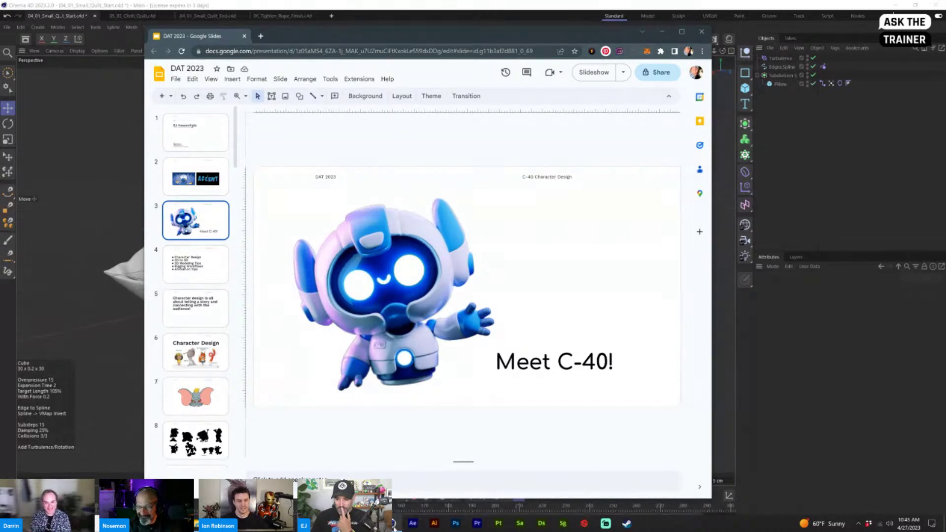
Switch to the MAXON NAB 2023 - Simulation presentation, enlarge its window and show slide 6
left_click(263, 523)
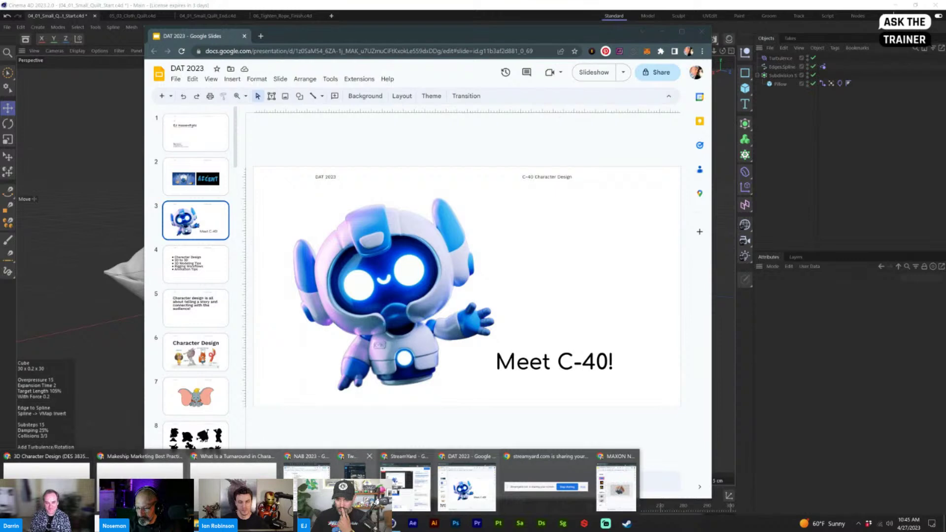
left_click(614, 487)
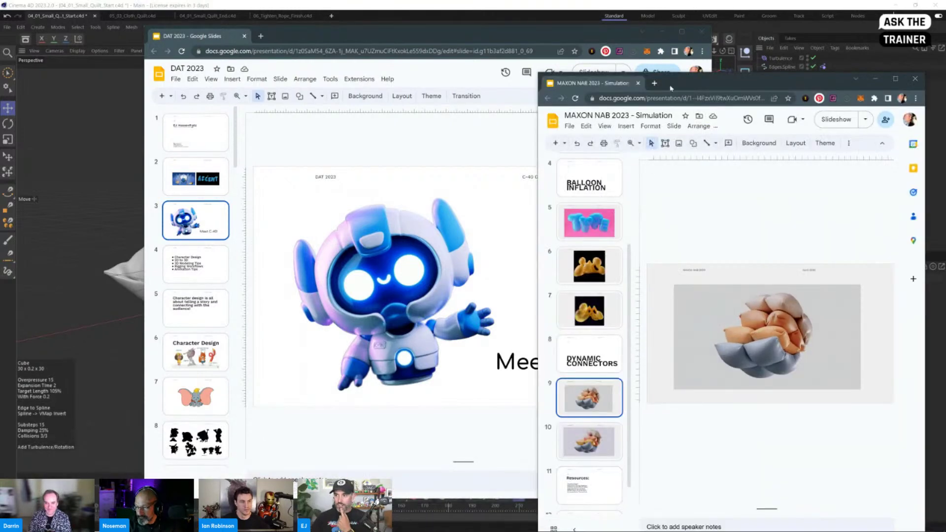
left_click_drag(669, 85, 194, 56)
left_click(115, 280)
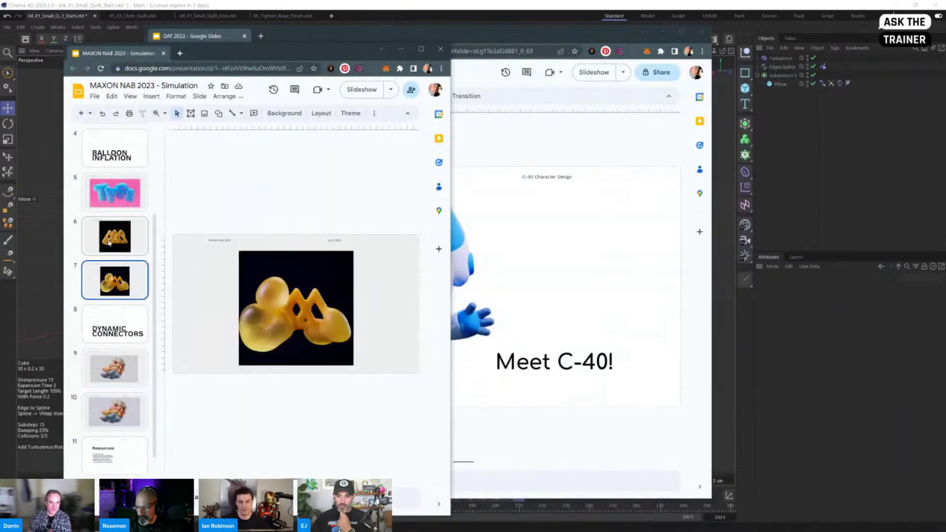
left_click(119, 248)
left_click(422, 48)
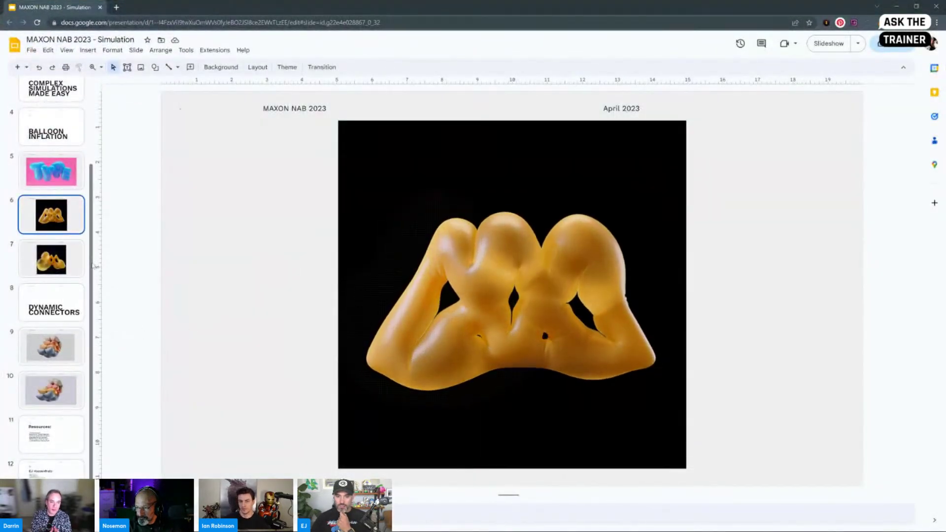
Browse the Balloon Inflation example slides, viewing the inflated TYPE lettering and the yellow inflated shape
scroll(98, 210, "up", 1)
scroll(98, 209, "up", 1)
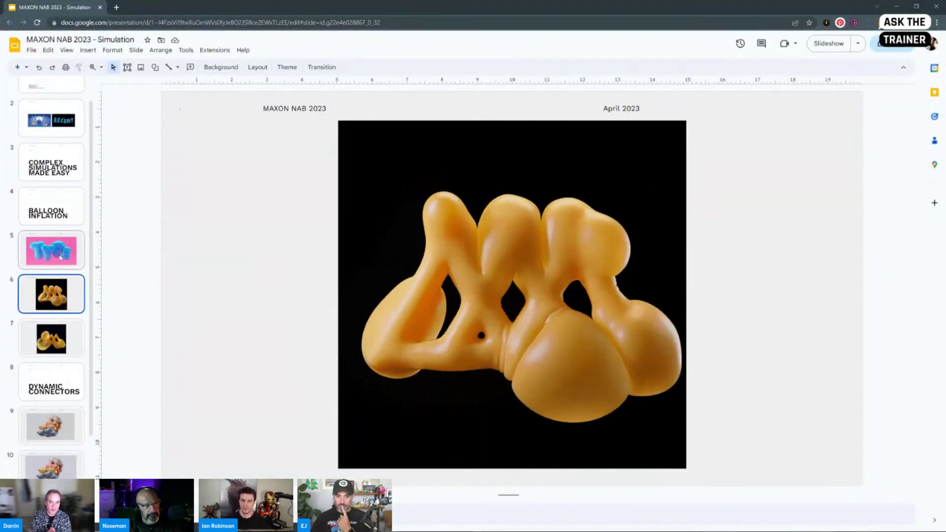
left_click(56, 263)
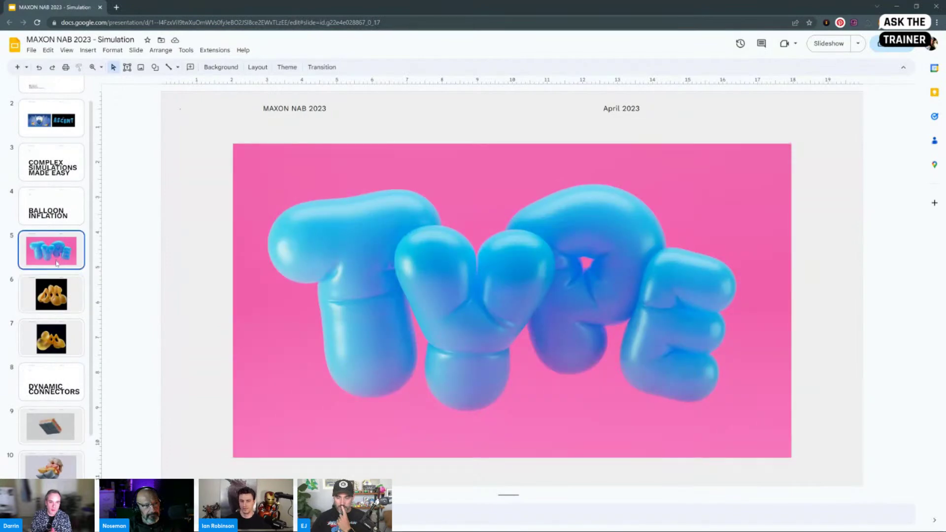
left_click(58, 306)
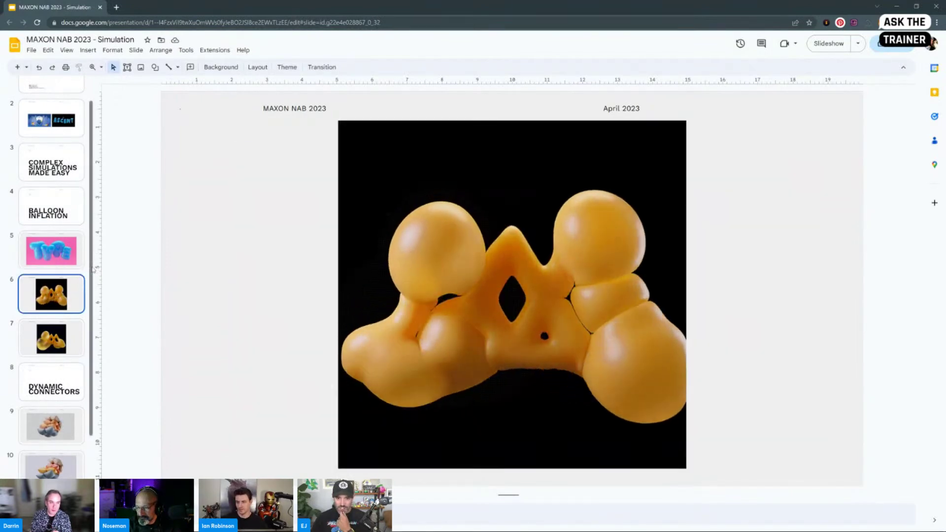
scroll(92, 279, "down", 1)
left_click_drag(92, 278, 105, 250)
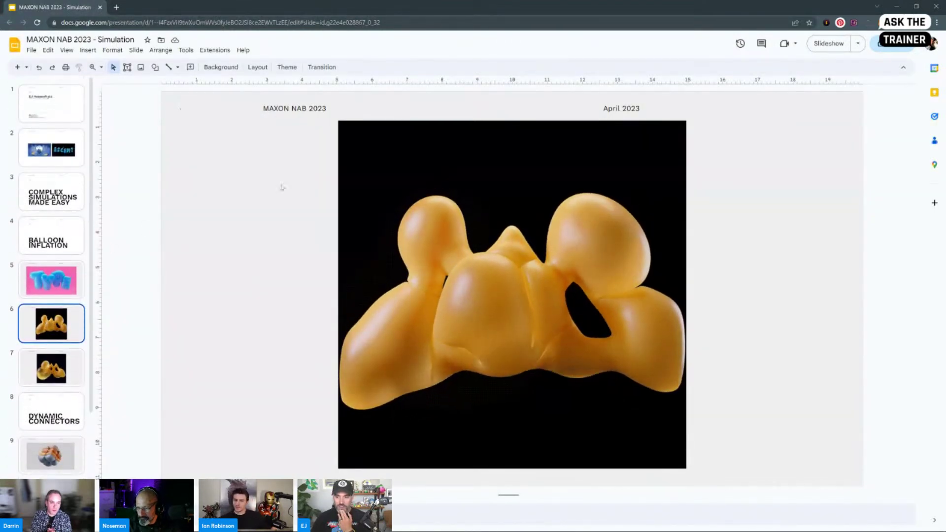
Close the simulation presentation, return to Cinema 4D and open the 03_01_Inflation_Bubble_Seams_End.c4d scene
left_click(936, 6)
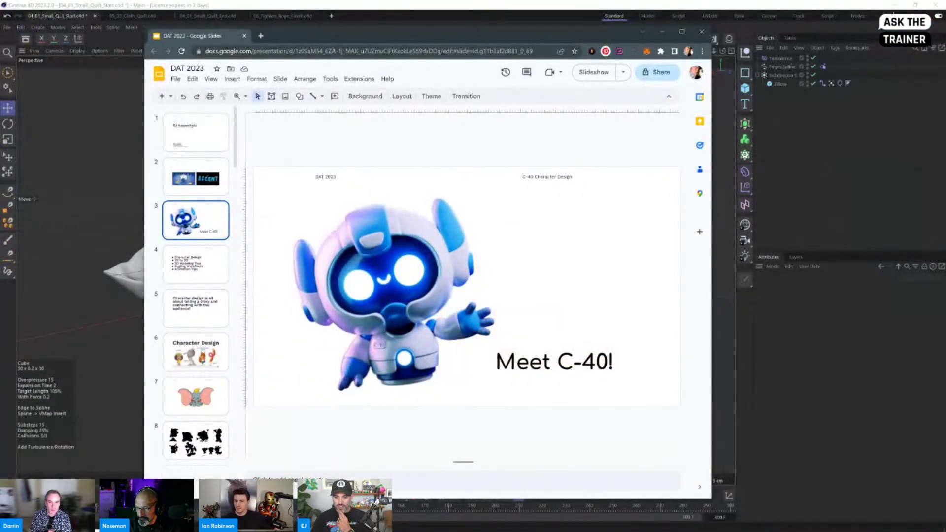
left_click(860, 138)
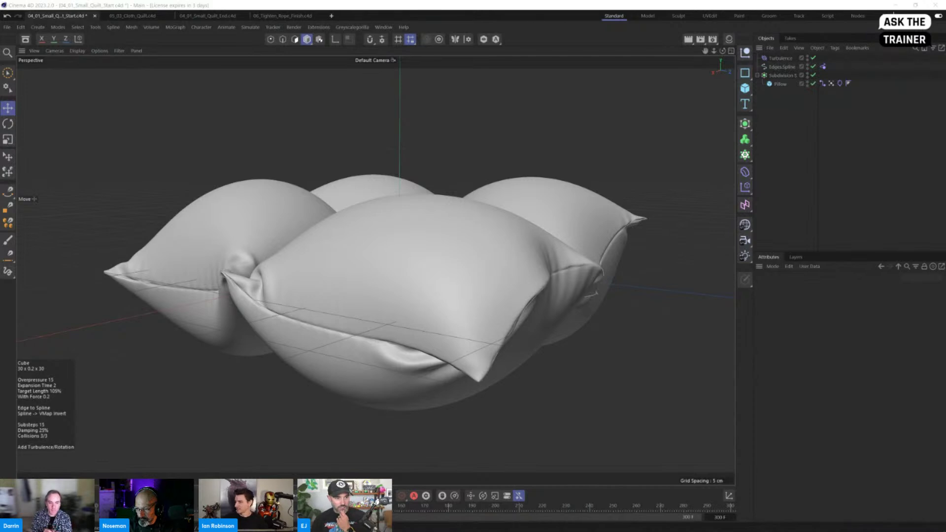
left_click_drag(0, 316, 382, 209)
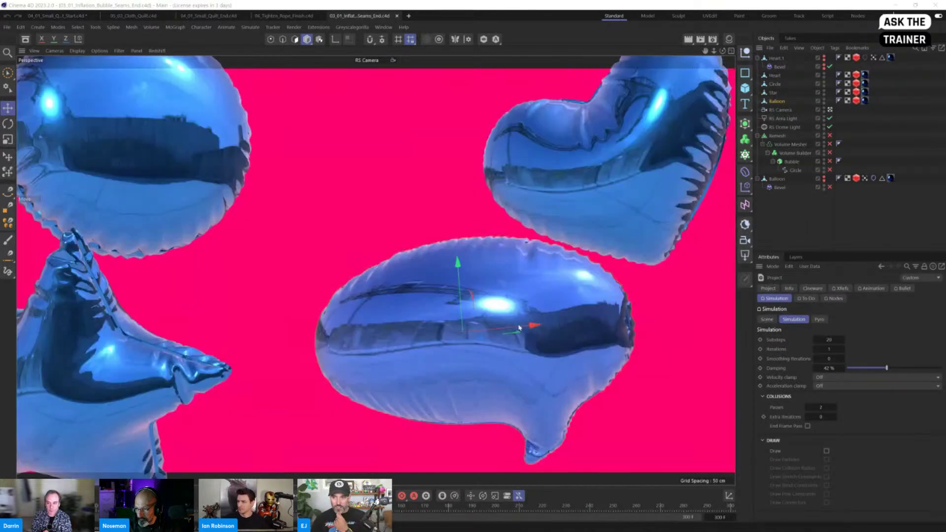
Move and rotate the speech-bubble balloon and inspect its wrinkled seam up close
left_click_drag(519, 328, 417, 340)
key("r")
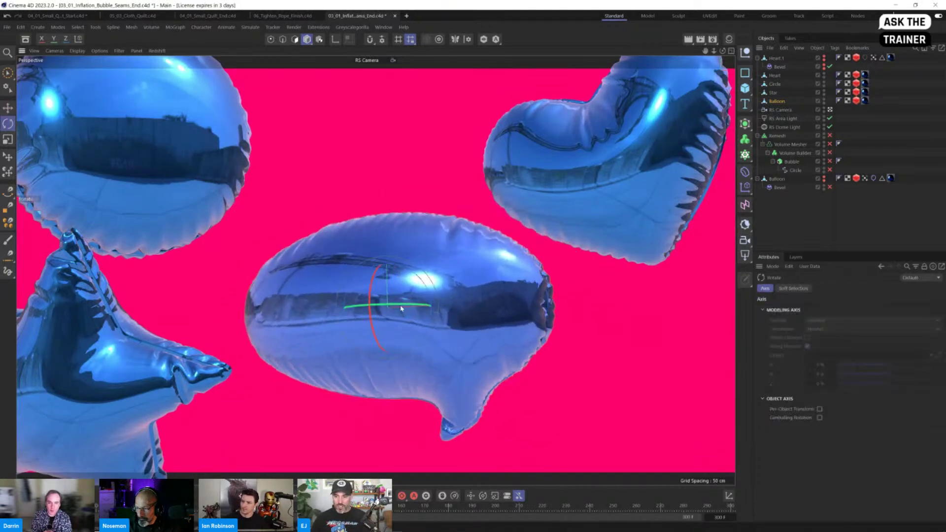
left_click_drag(402, 309, 397, 302)
right_click_drag(456, 289, 601, 261, "alt")
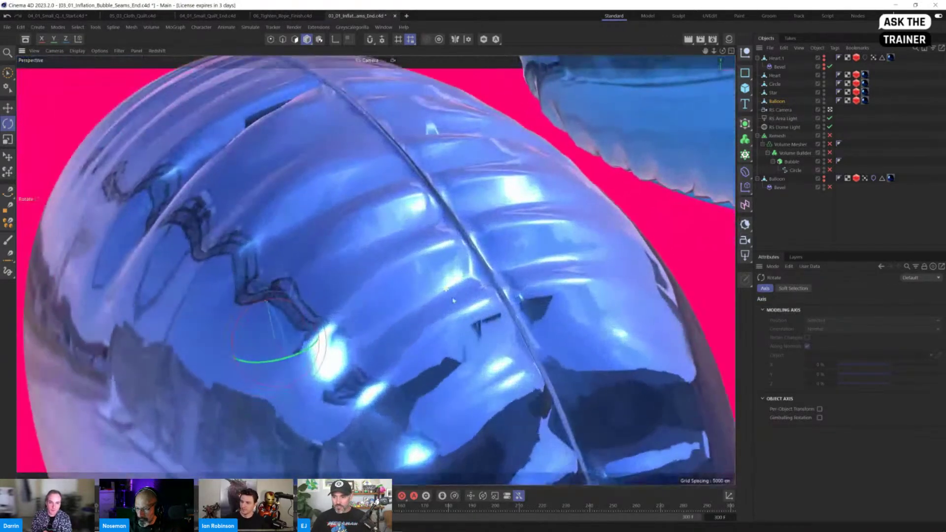
left_click_drag(446, 303, 276, 277, "alt")
right_click_drag(350, 274, 231, 349, "alt")
middle_click_drag(231, 349, 353, 327, "alt")
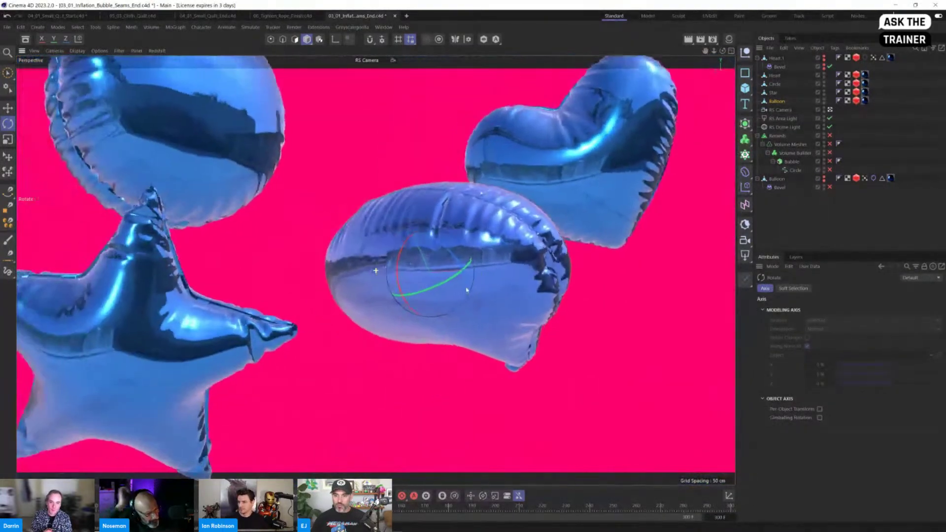
Rotate the speech-bubble balloon further so its seam and tail turn towards the camera
left_click_drag(438, 287, 485, 288)
key("t")
key("r")
left_click_drag(438, 287, 409, 307)
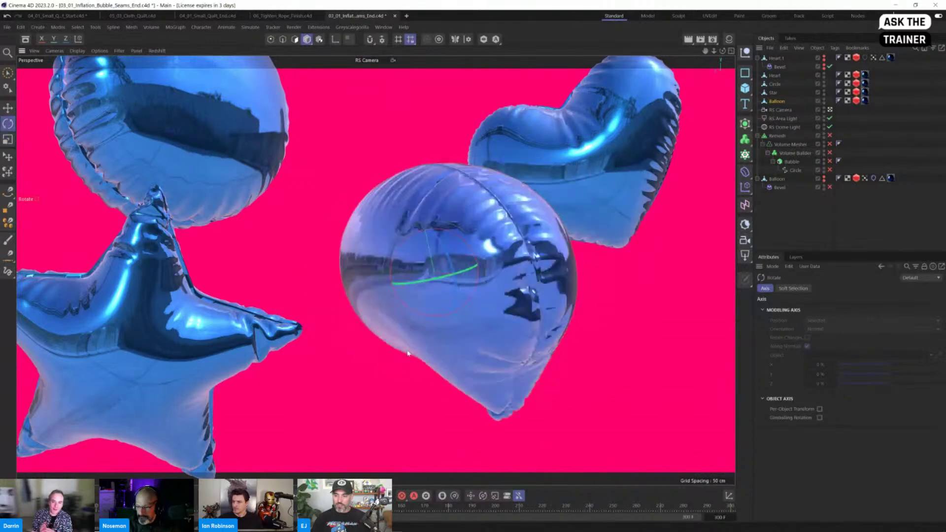
Rotate the star balloon so its seam edge faces the camera
key("e")
left_click(162, 371)
left_click_drag(162, 371, 242, 335)
key("r")
key("e")
left_click(424, 285)
key("r")
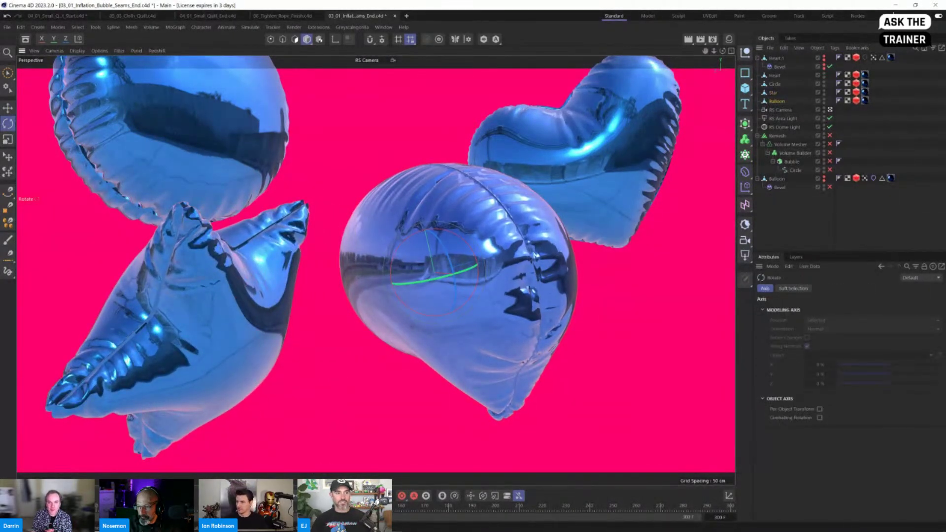
key("e")
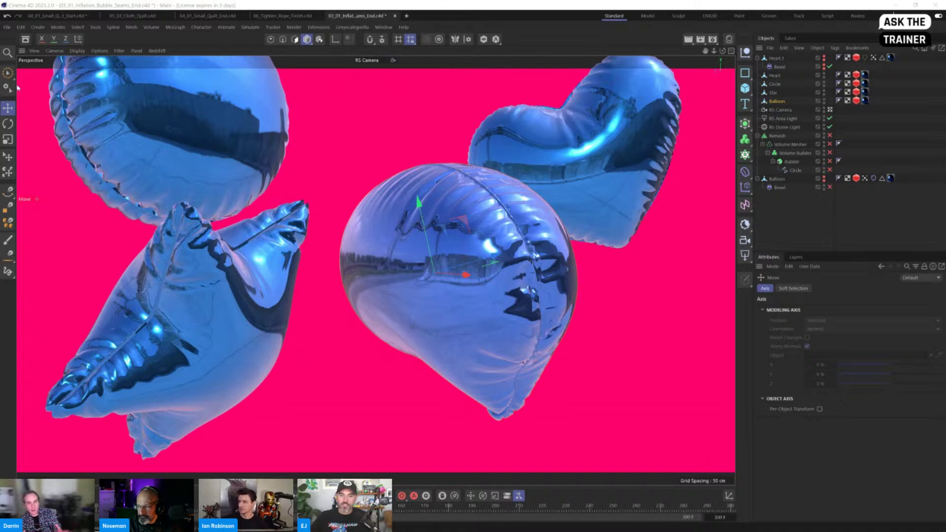
Look through the 05_03_Cloth_Quilt scene and bring up the 04_01_Small_Quilt_End scene
left_click(141, 17)
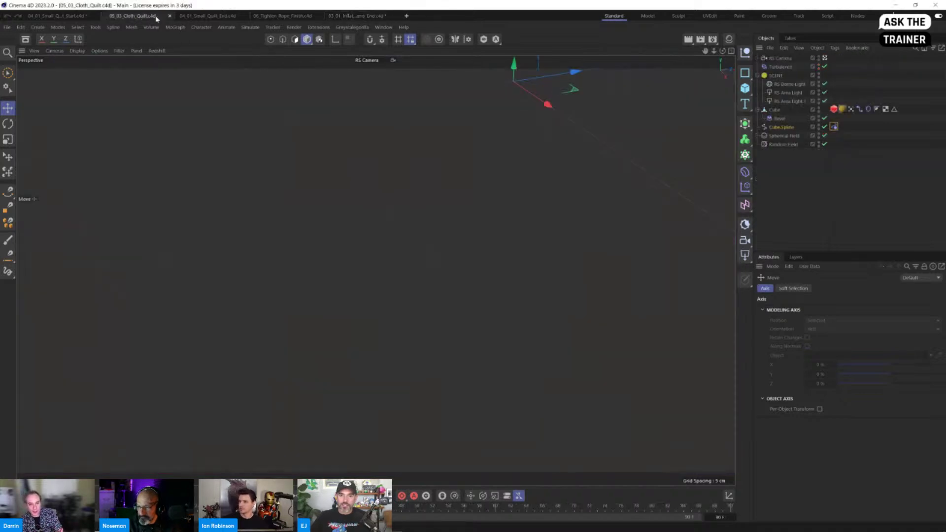
left_click(220, 18)
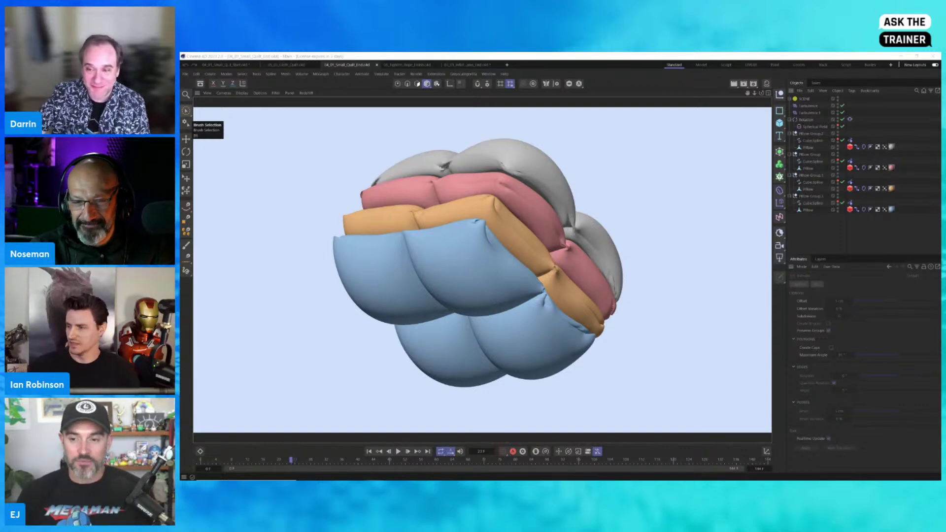
Return to the 05_03_Cloth_Quilt scene, frame the quilt's corner and play the simulation from the start
left_click(286, 64)
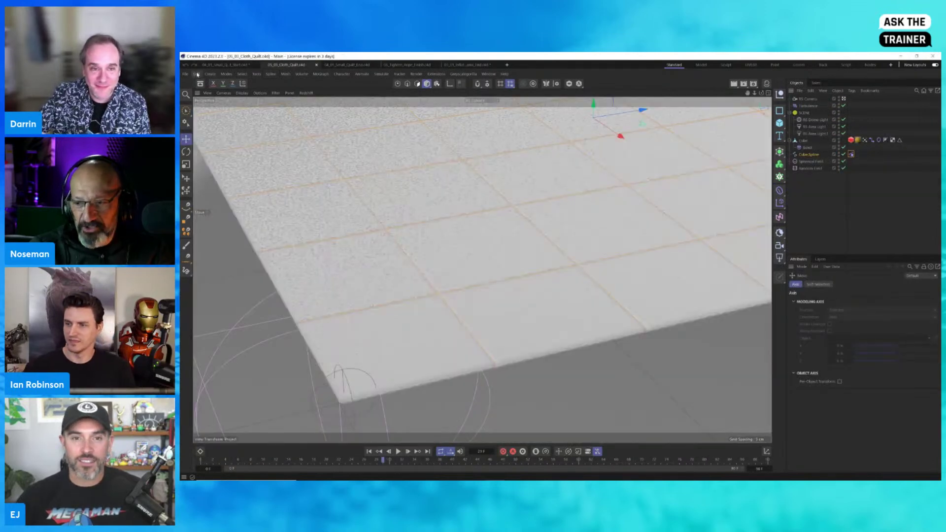
right_click_drag(572, 303, 507, 310, "alt")
left_click_drag(508, 311, 492, 349, "alt")
left_click(369, 451)
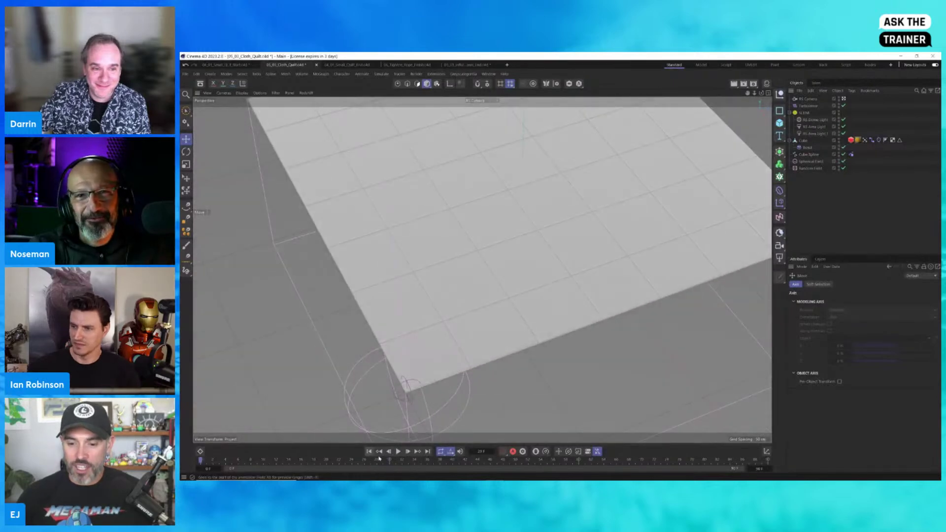
left_click(398, 451)
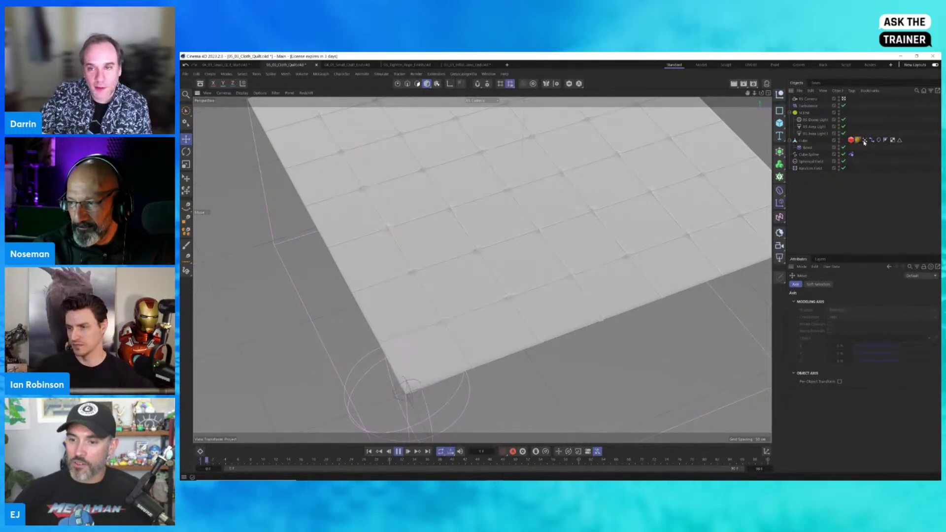
Examine the Random Field, Spherical Field and Freeze layers in the Cube's Vertex Map tag
left_click(865, 141)
left_click(866, 141)
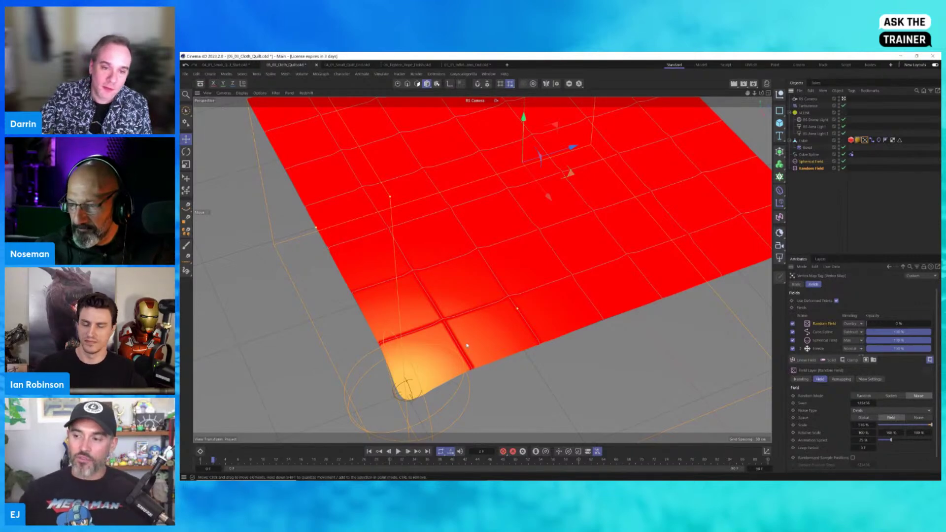
left_click(811, 340)
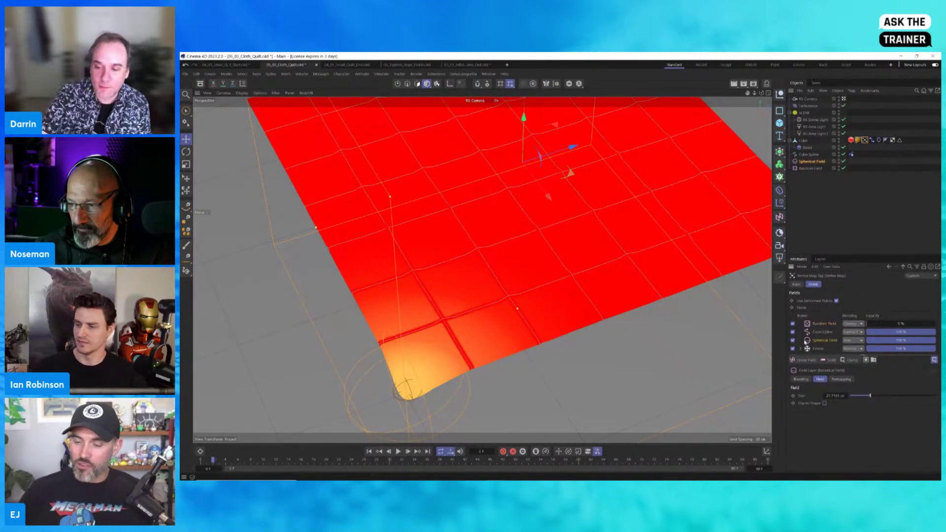
left_click(817, 349)
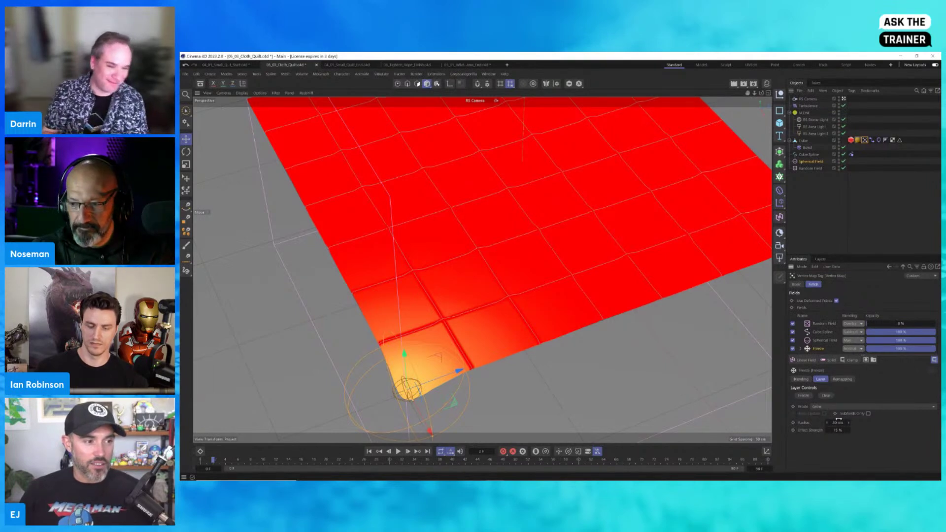
Replay the simulation from the start with the Vertex Map displayed and view the inflating corner from the side
left_click(369, 452)
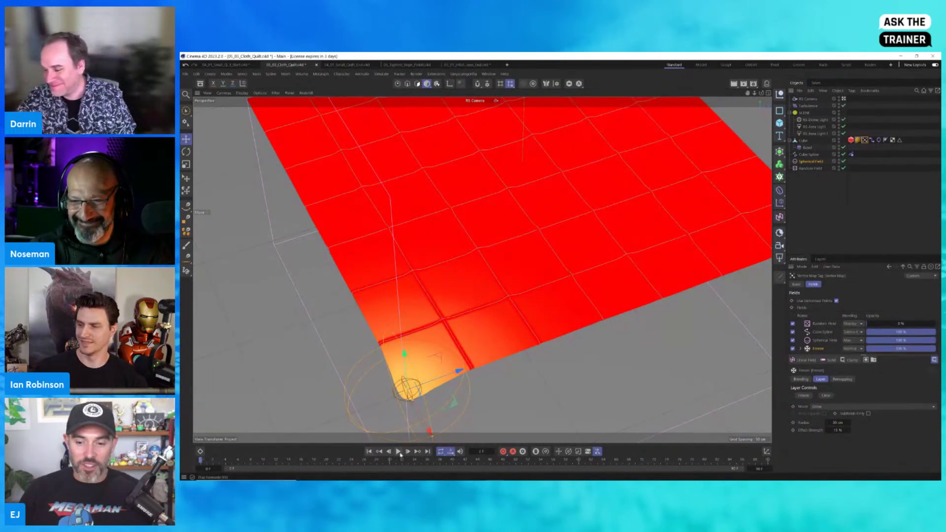
left_click(399, 452)
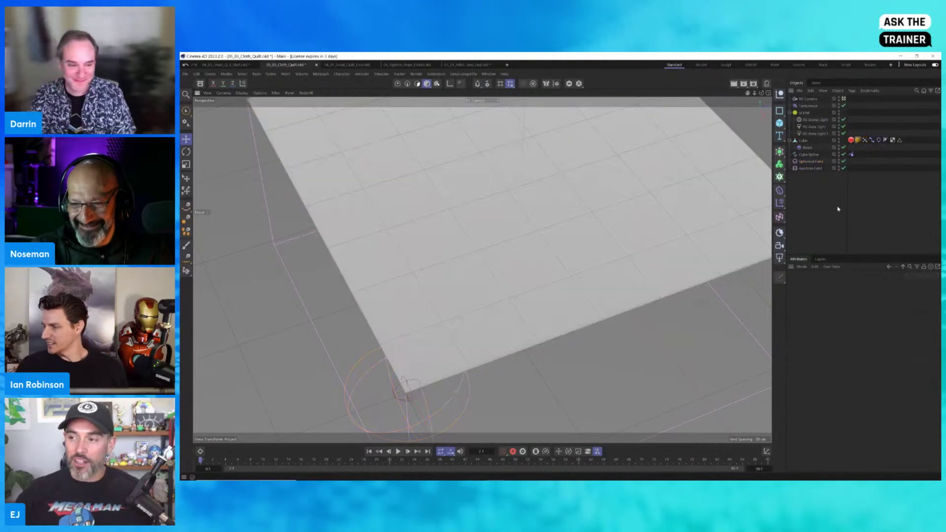
left_click(397, 452)
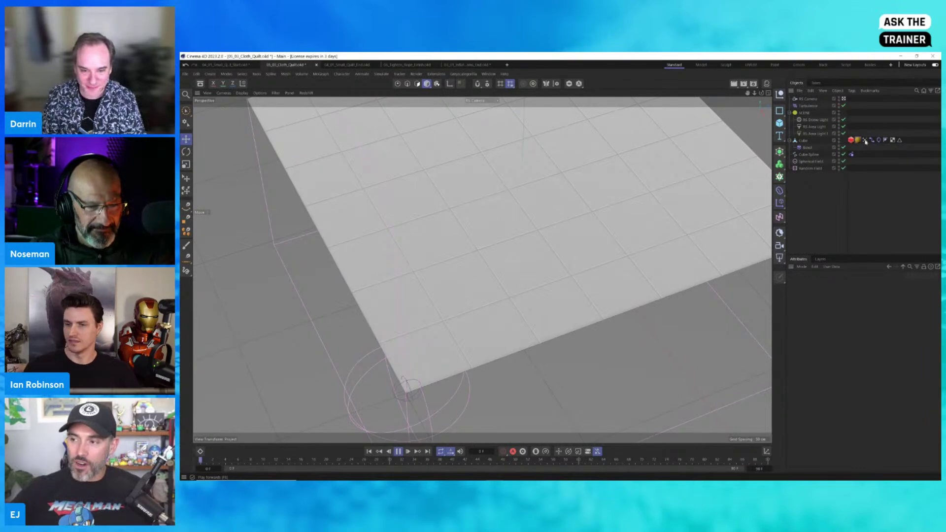
left_click(865, 141)
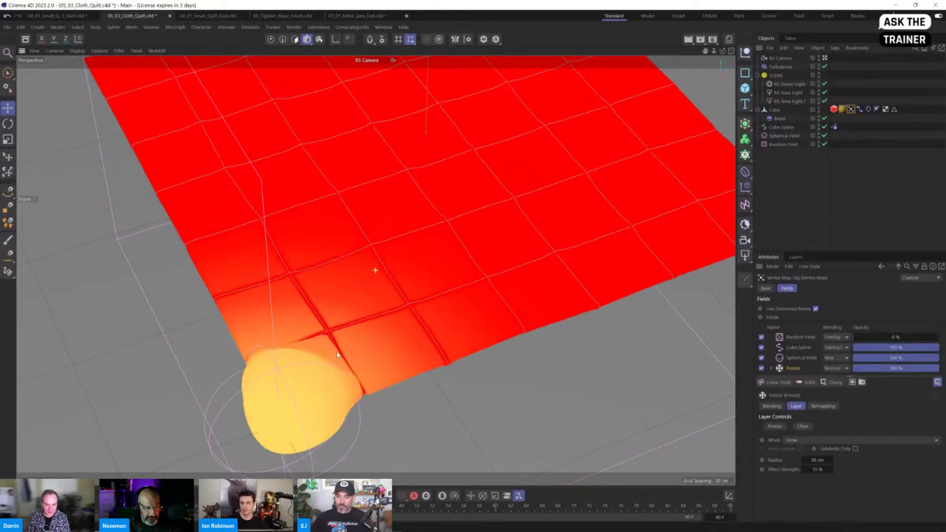
left_click_drag(320, 340, 557, 321, "alt")
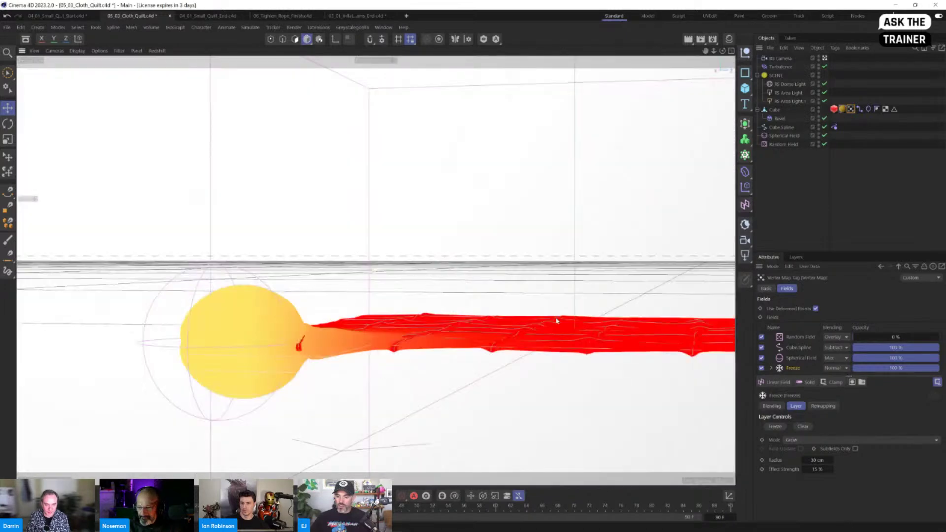
Inspect the inflating quilt, its Connector tag and the Surface and Balloon settings of its Cloth tag
left_click(855, 214)
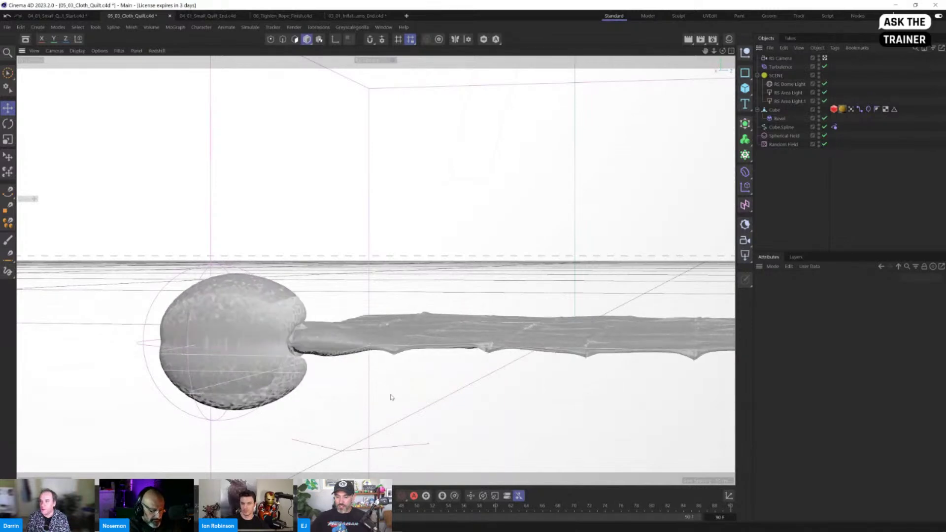
left_click_drag(399, 418, 415, 409, "alt")
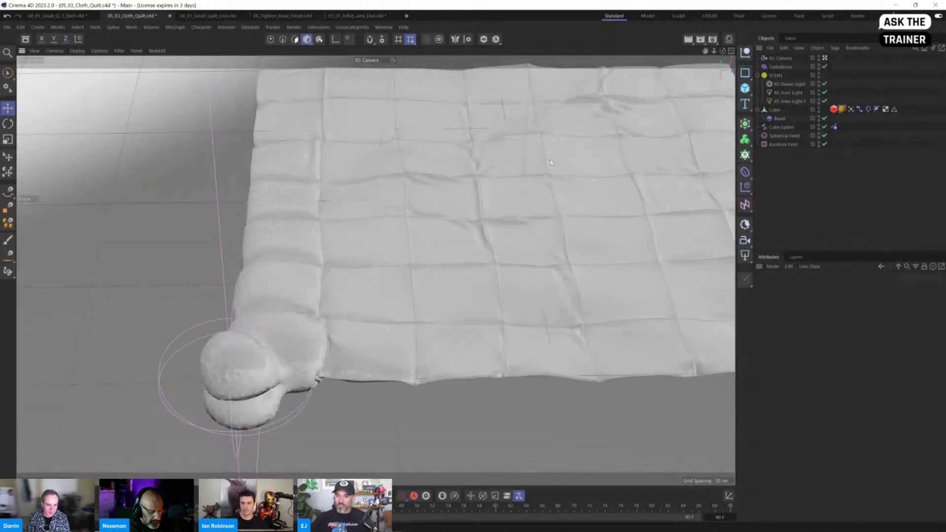
left_click(861, 110)
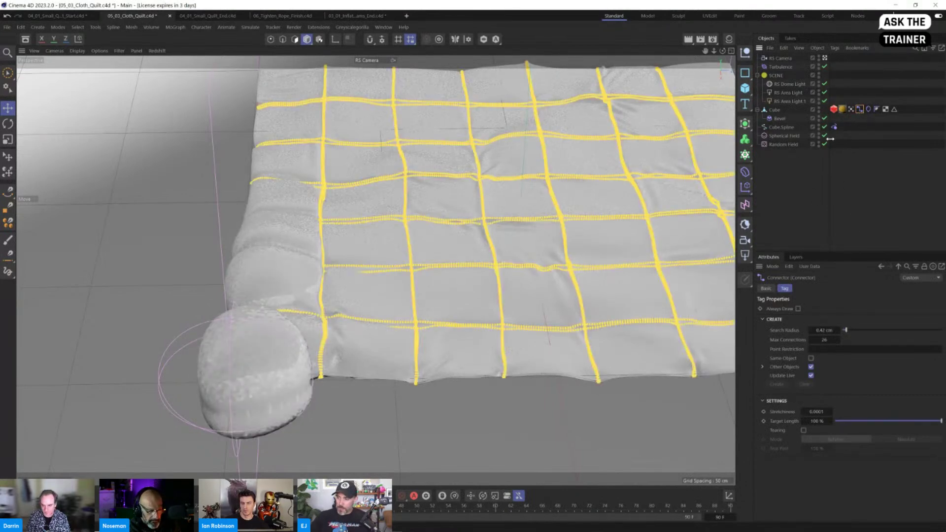
left_click(868, 110)
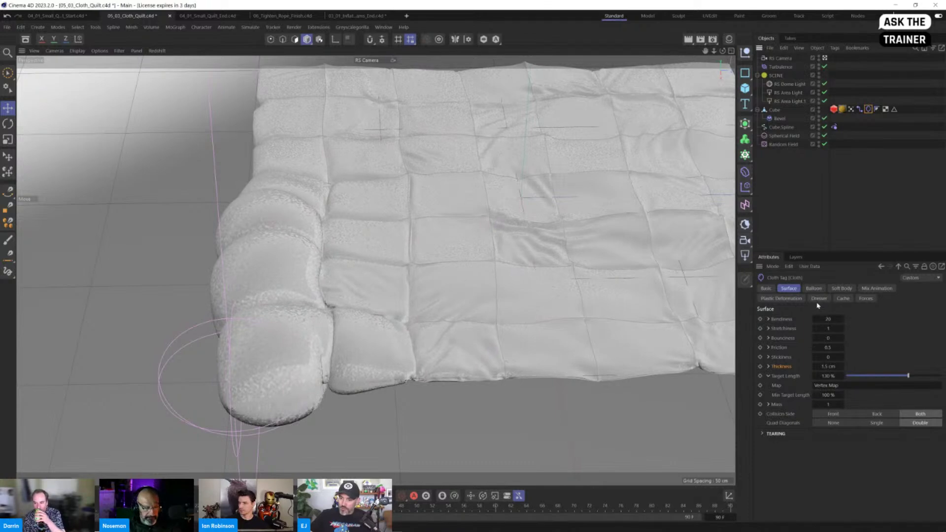
left_click(822, 291)
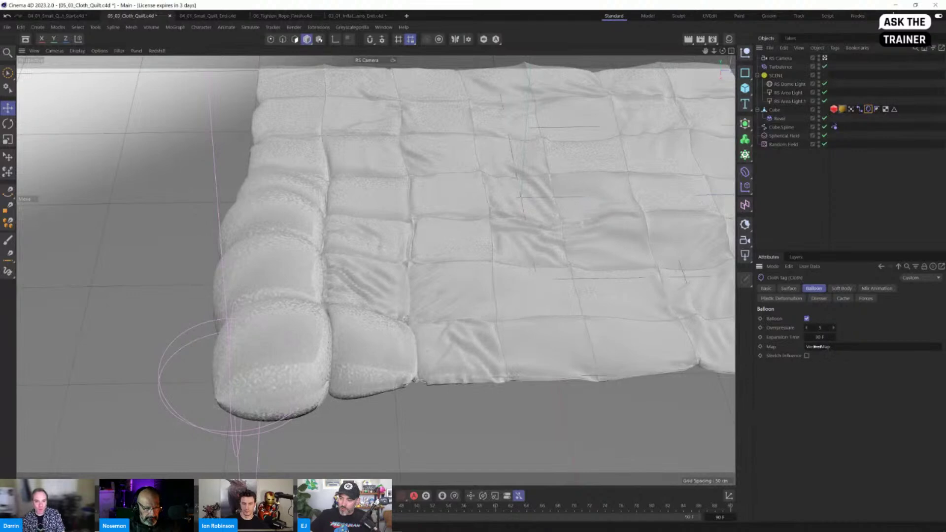
Compare the quilt's spreading Vertex Map with the inflating cloth surface, alternating between both displays during the simulation
left_click(839, 290)
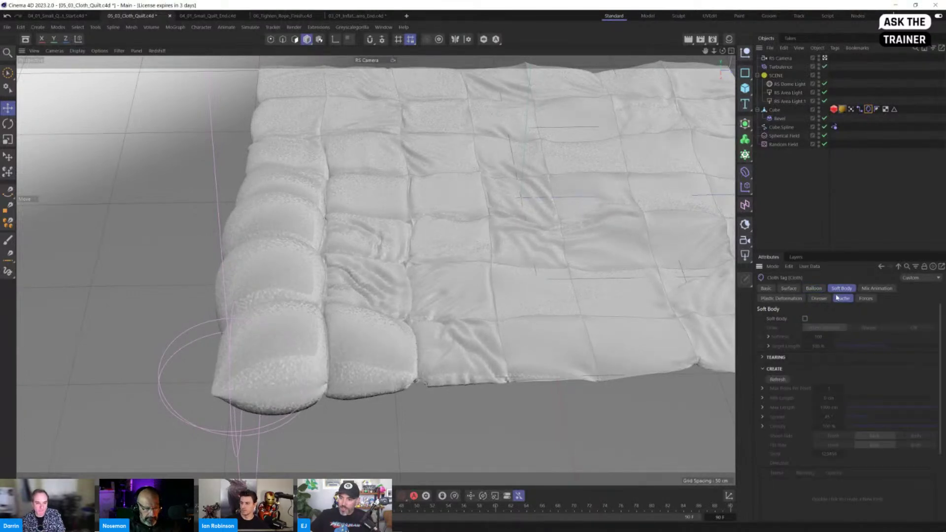
left_click(851, 109)
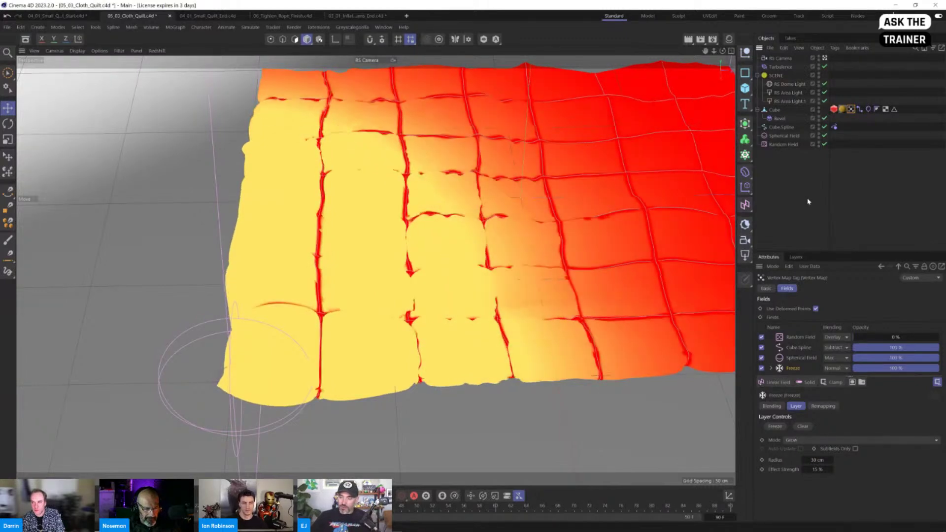
left_click(860, 197)
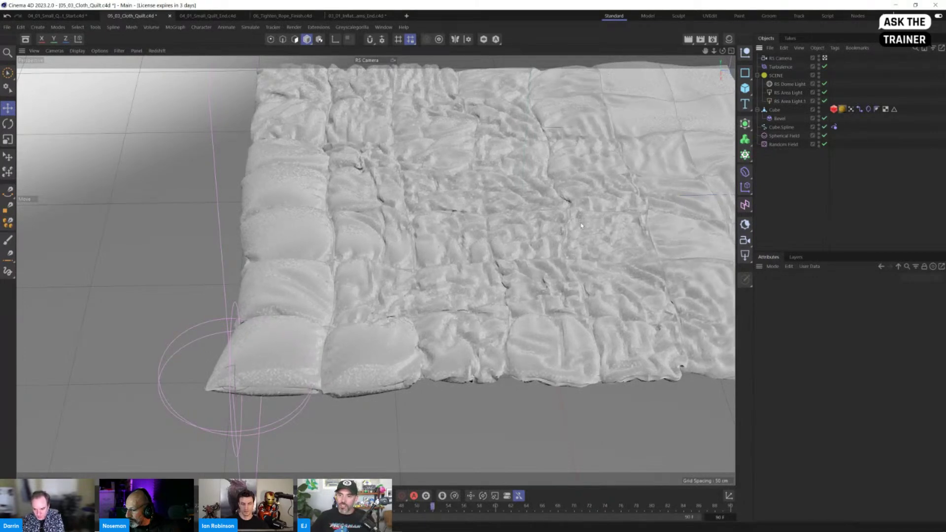
left_click(850, 109)
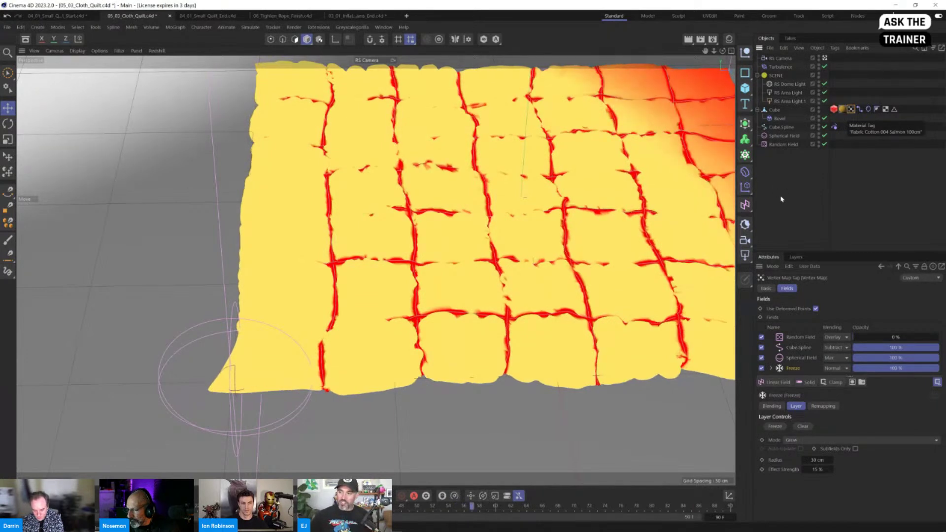
left_click(777, 219)
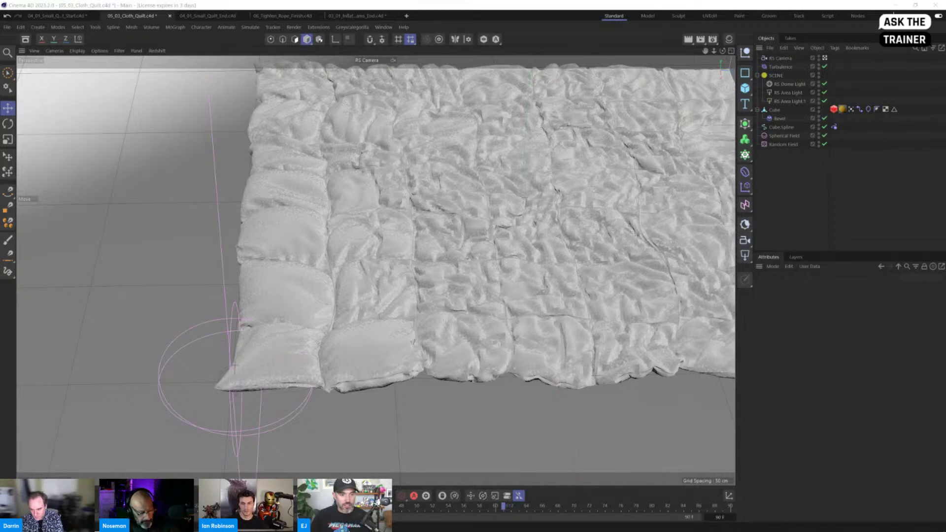
Open the 01_05_Inflation_Bumps scene and inspect the Vertex Map on the CUBE with its Spherical Field
left_click_drag(217, 269, 173, 303)
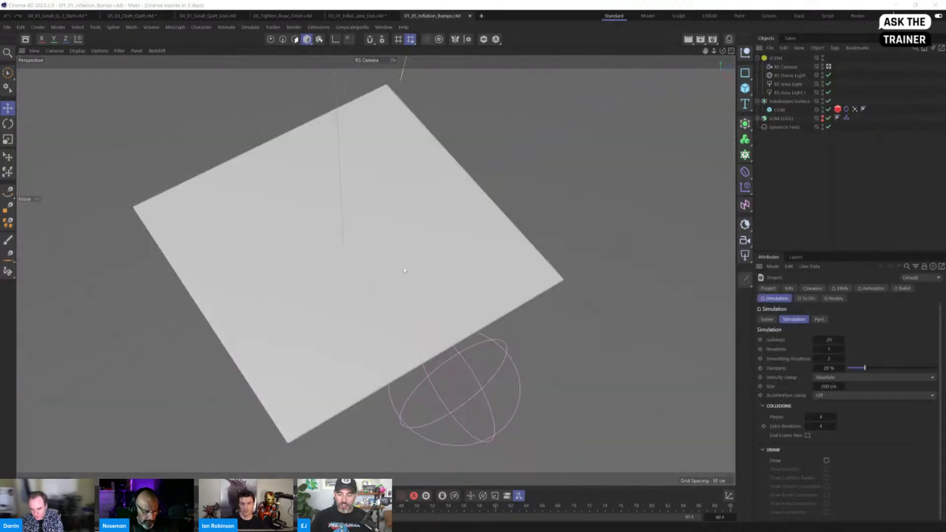
left_click(845, 110)
left_click(853, 112)
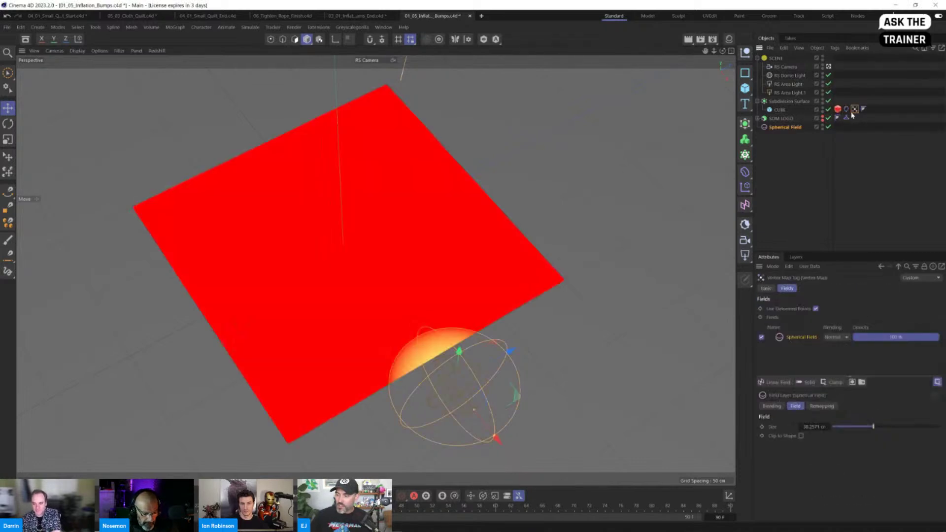
left_click(784, 133)
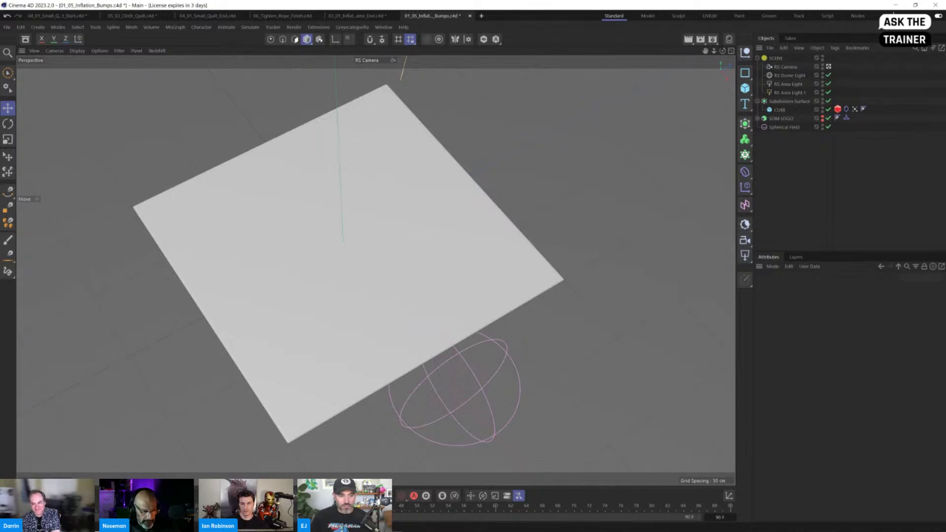
Play the inflation simulation, return to the start and view the flat cloth sheet from a lower angle
key("F8")
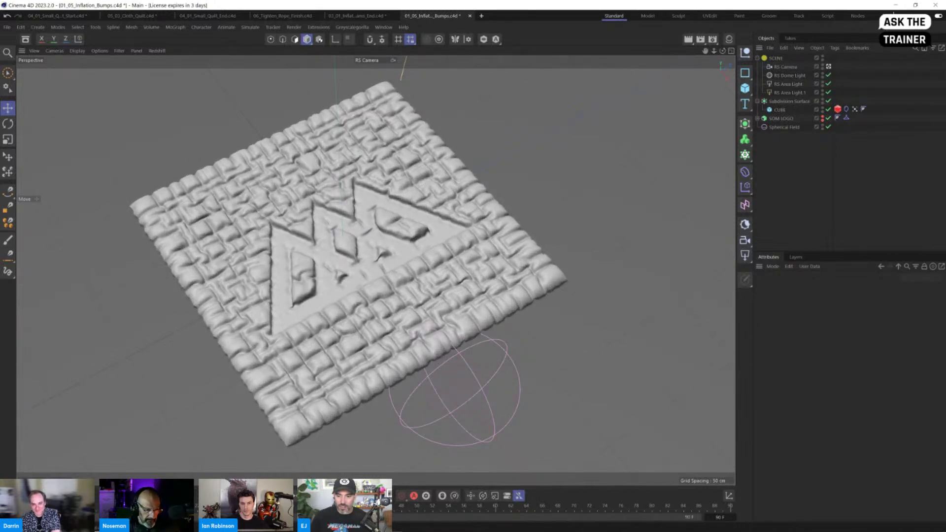
key("shift+f")
left_click(296, 413)
left_click_drag(295, 413, 329, 336, "alt")
right_click_drag(329, 336, 378, 338, "alt")
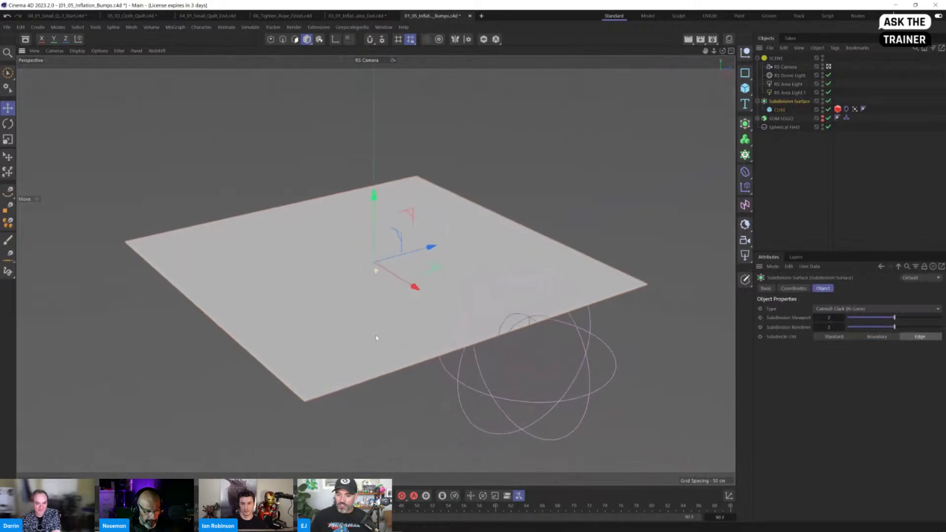
middle_click_drag(378, 338, 387, 331, "alt")
Try the simulation with the With Pins option of the CUBE's Cloth tag disabled under Mix Animation
left_click(846, 109)
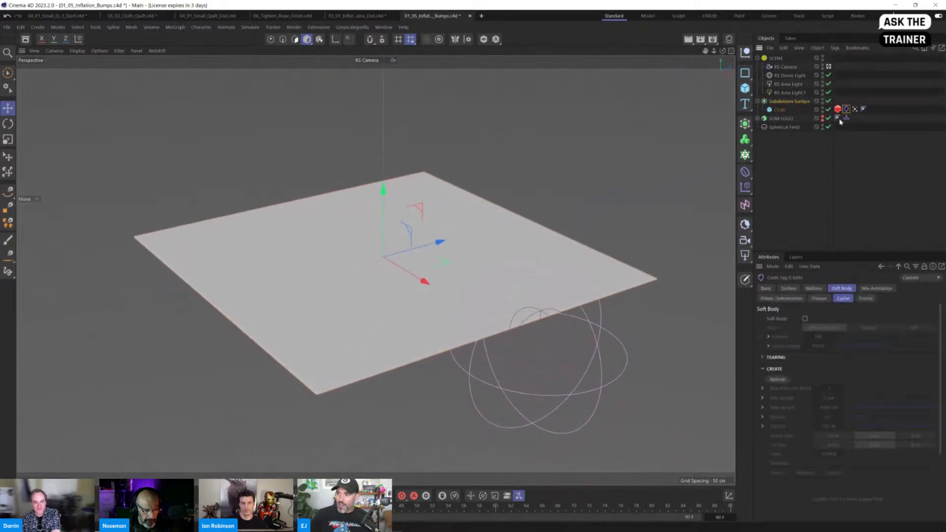
left_click(877, 289)
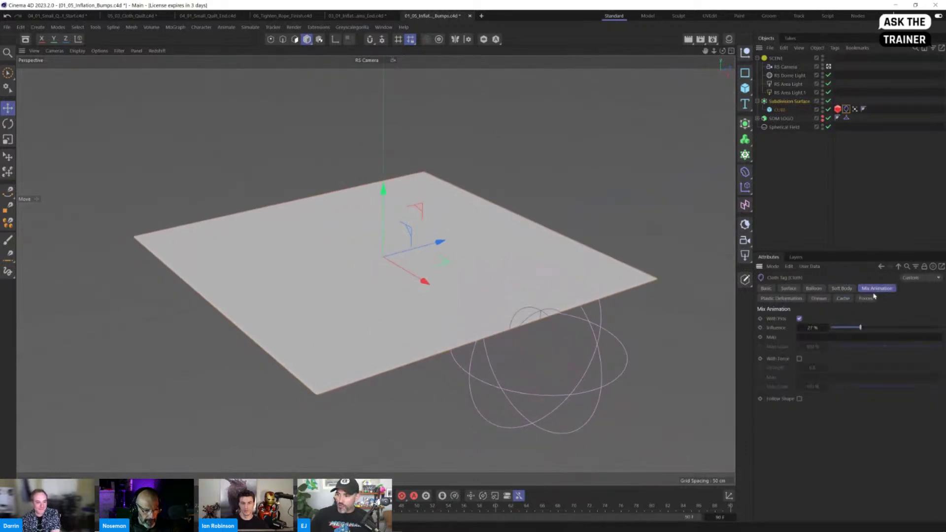
left_click(799, 319)
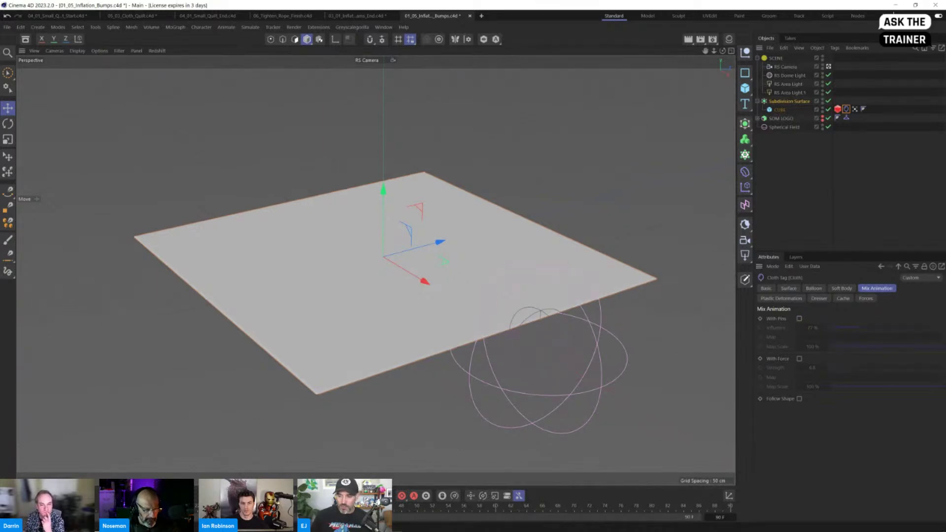
key("F8")
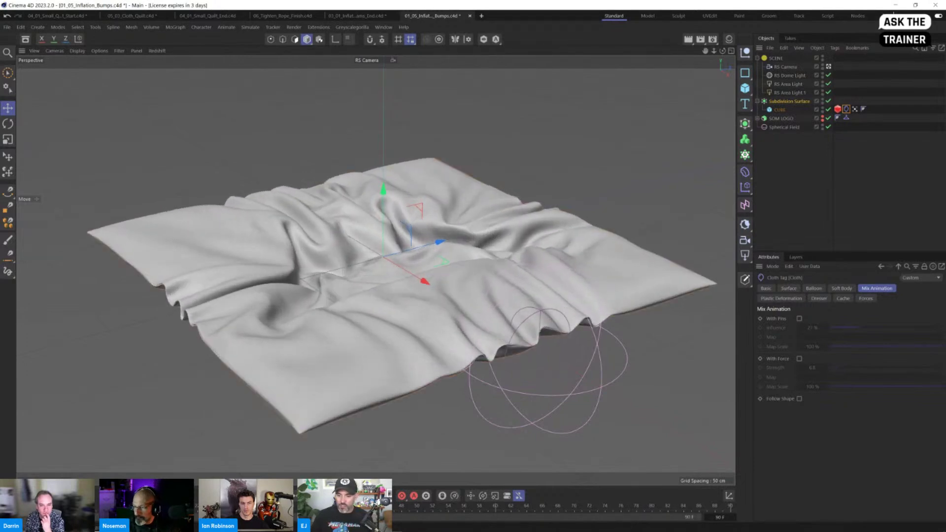
Re-enable With Pins in the Cloth tag's Mix Animation settings and examine the simulated bumps around the logo
left_click(799, 319)
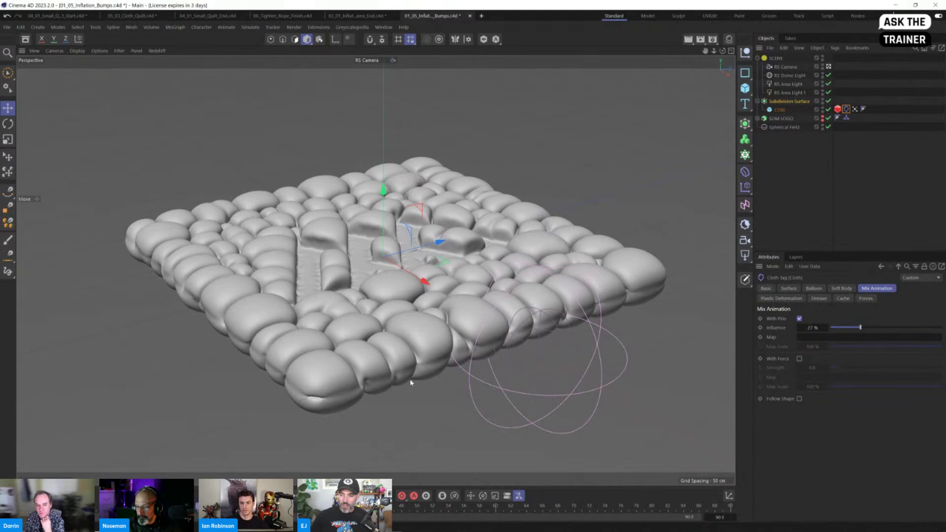
left_click_drag(410, 383, 412, 443, "alt")
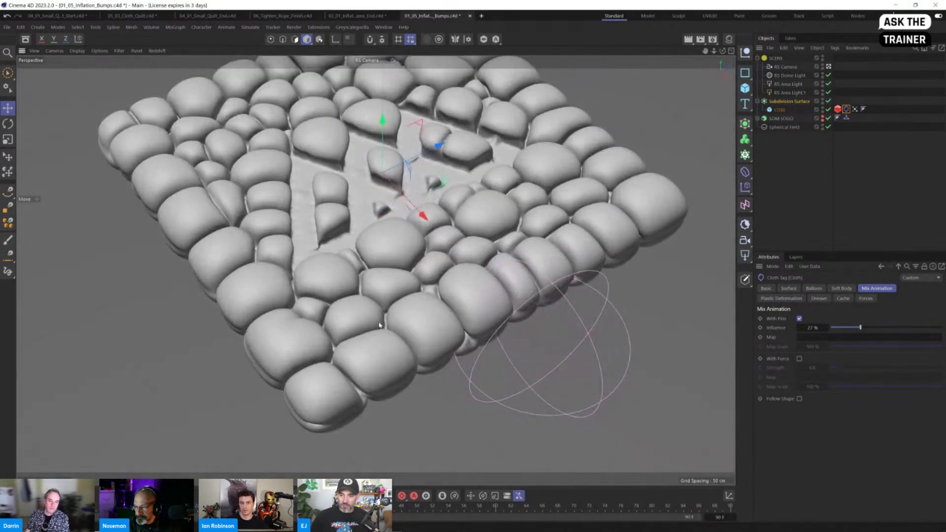
mouse_move(399, 309)
left_mouse_down("alt")
mouse_move(401, 337)
mouse_move(391, 310)
left_mouse_up("alt")
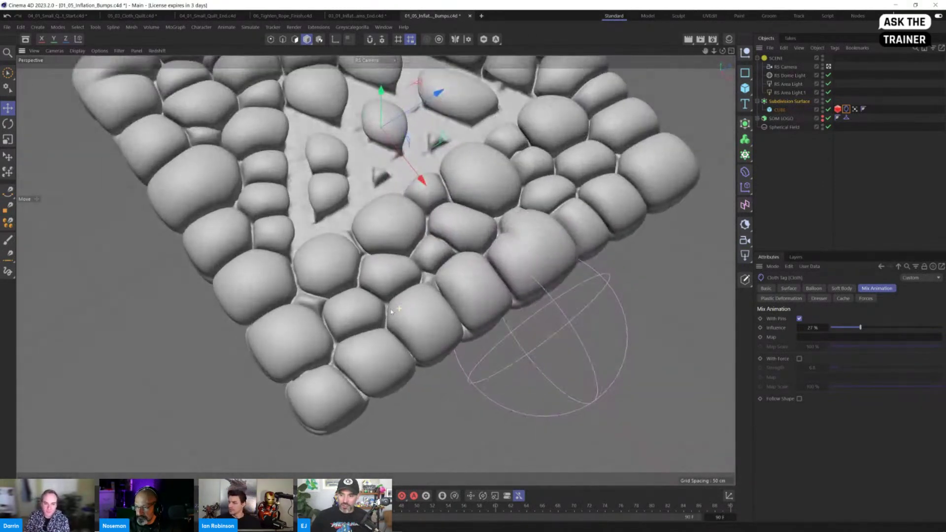
scroll(409, 270, "down", 3)
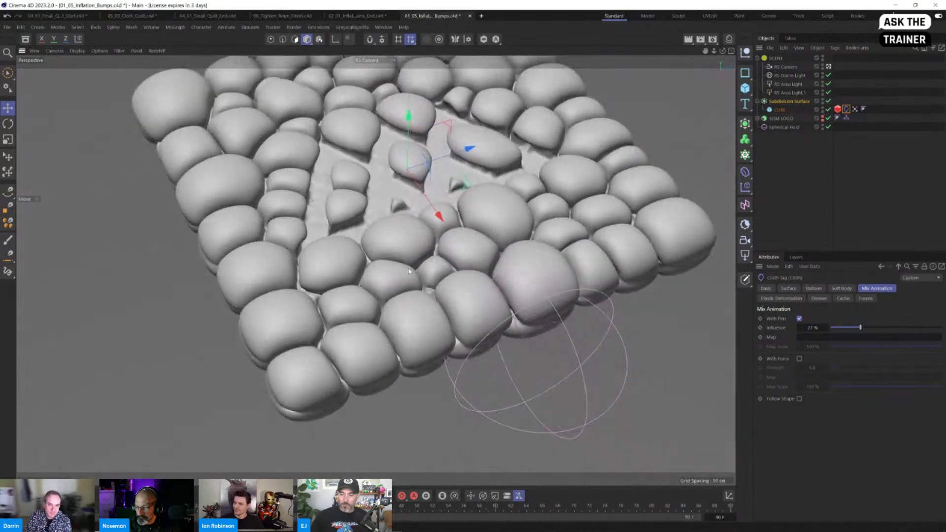
left_click_drag(430, 299, 434, 279, "alt")
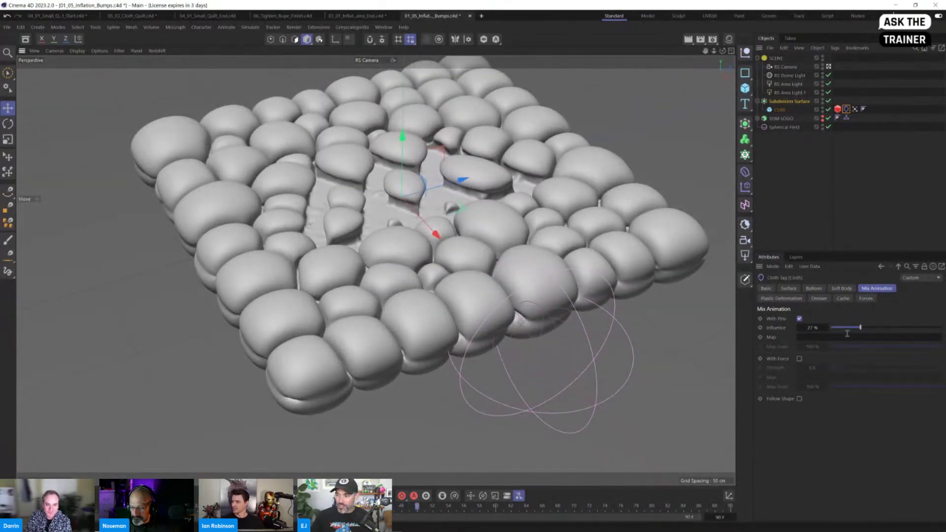
Try a Mix Animation Influence of about 9 % during the simulation, and set it to 25 %
left_click_drag(847, 333, 836, 332)
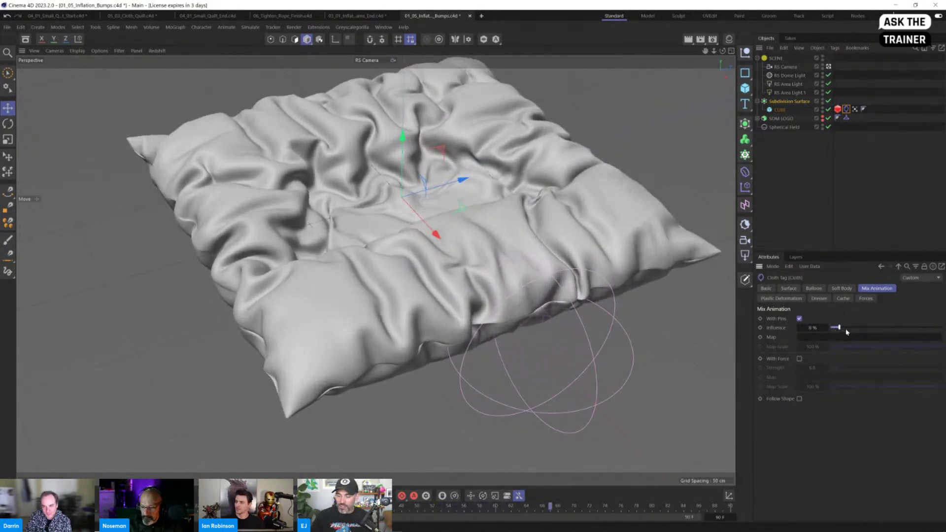
left_click_drag(847, 332, 869, 332)
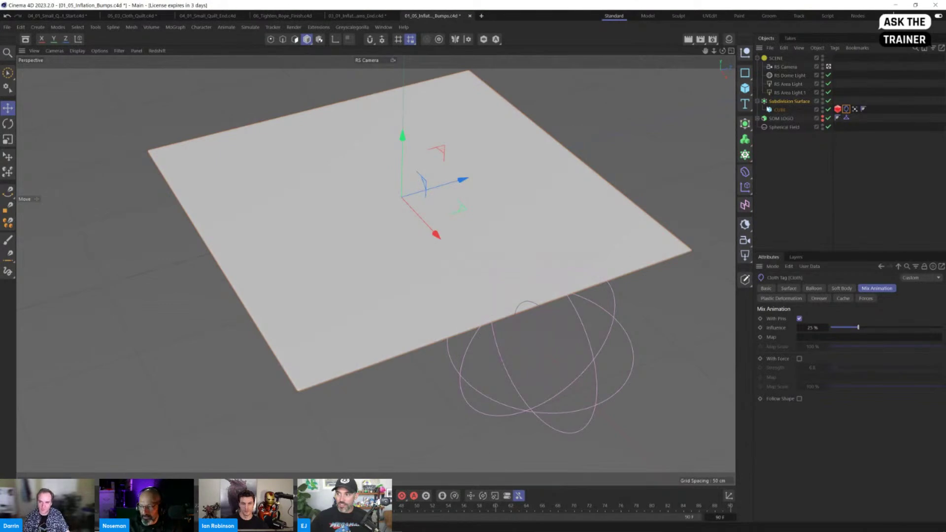
left_click(778, 148)
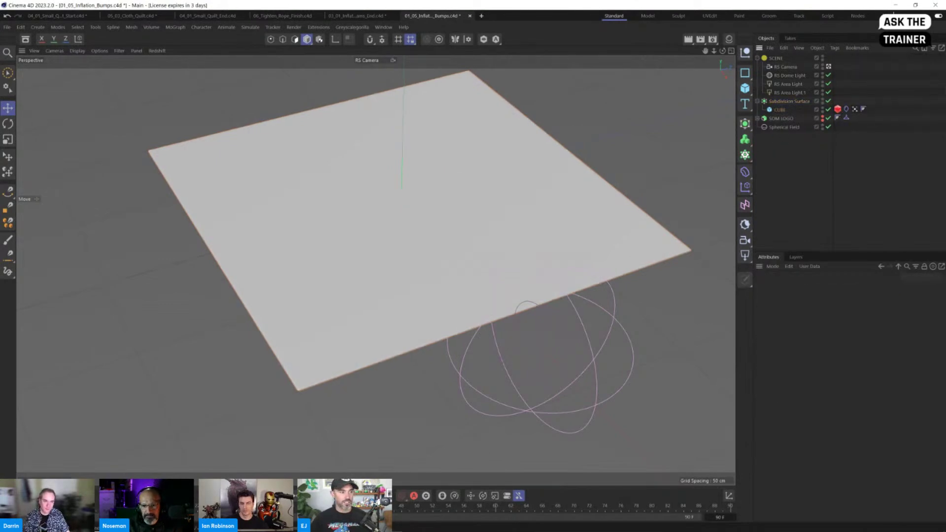
Open the recent project C-40-Final_Animation and maximize its perspective view of the robot
left_click(7, 28)
mouse_move(59, 72)
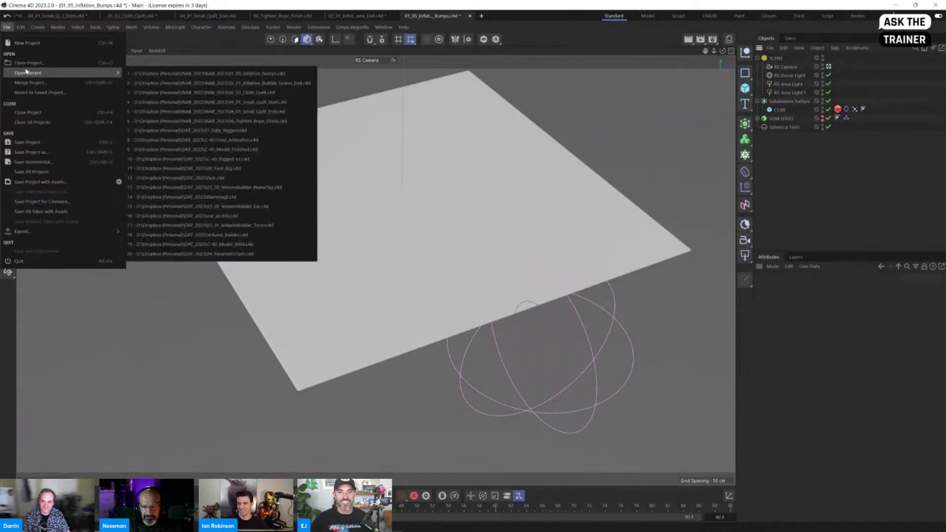
left_click(275, 141)
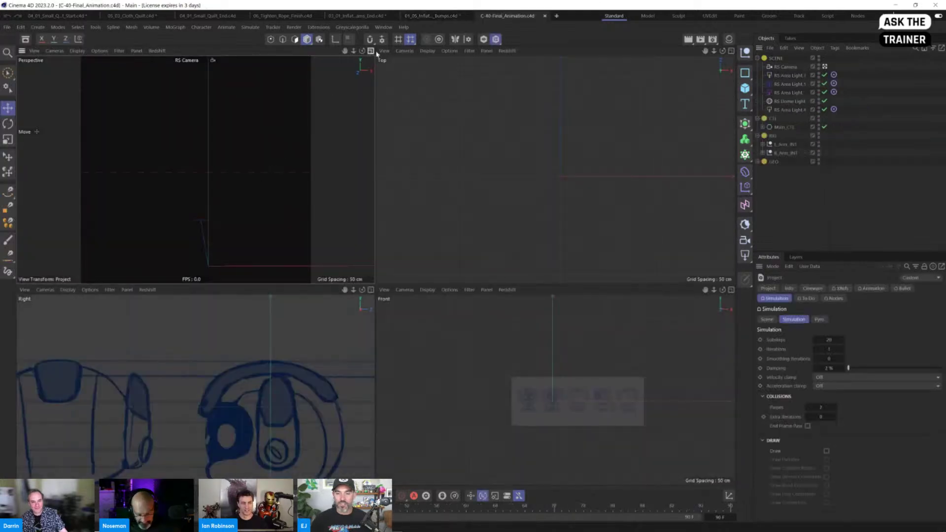
left_click(370, 51)
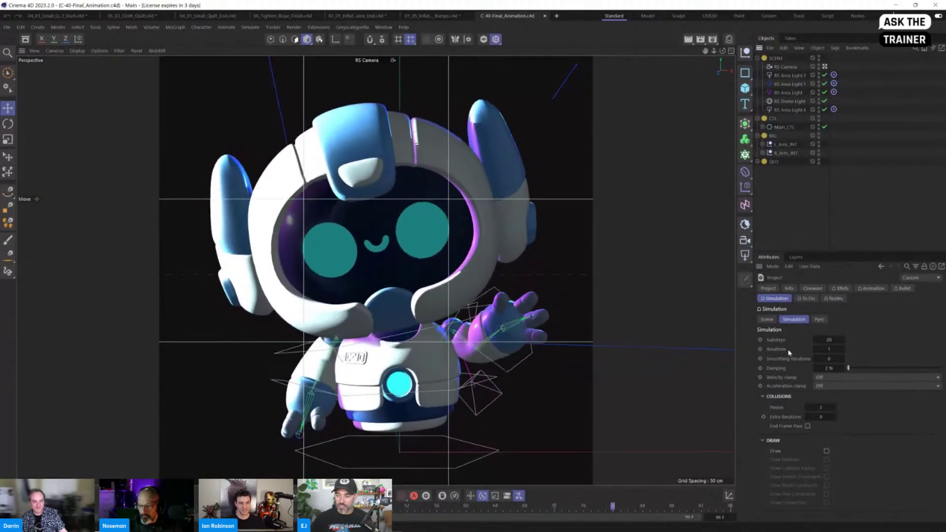
Check the project's Info and Time settings, and collapse the CTL and RIG groups in the object hierarchy
left_click(789, 289)
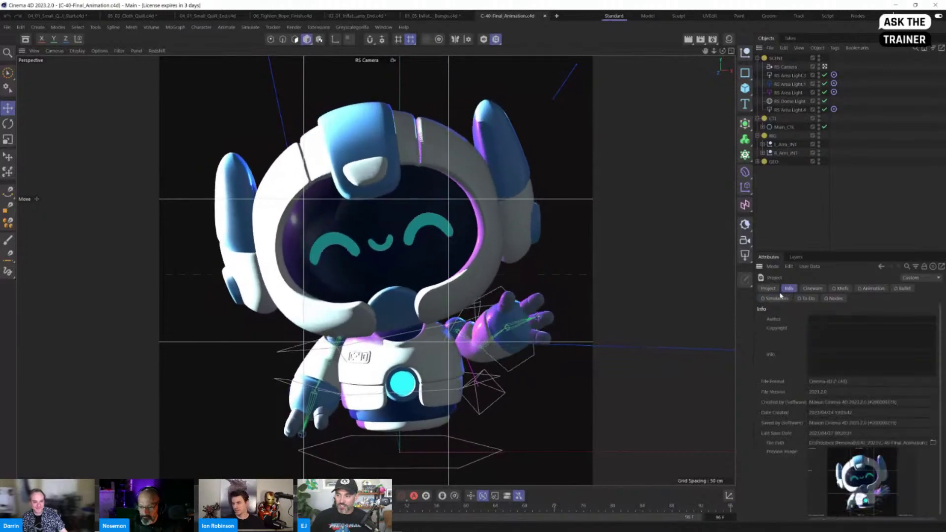
left_click(768, 288)
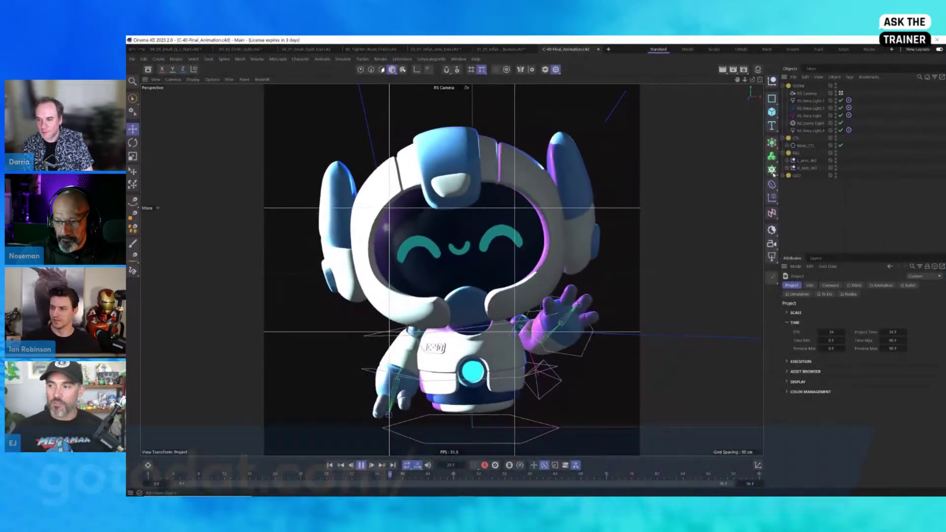
left_click(782, 138)
left_click(782, 146)
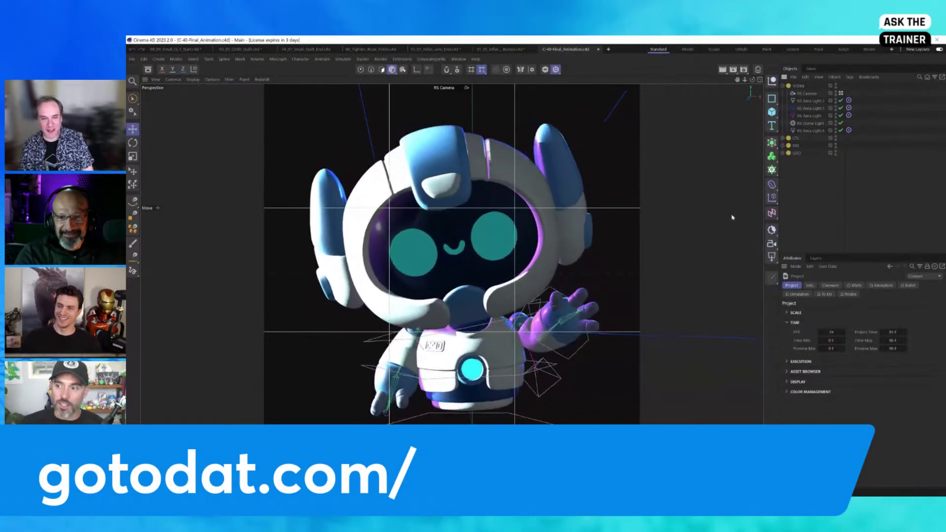
Disable the composition guides in the RS Camera's display settings and deselect the camera
left_click(798, 87)
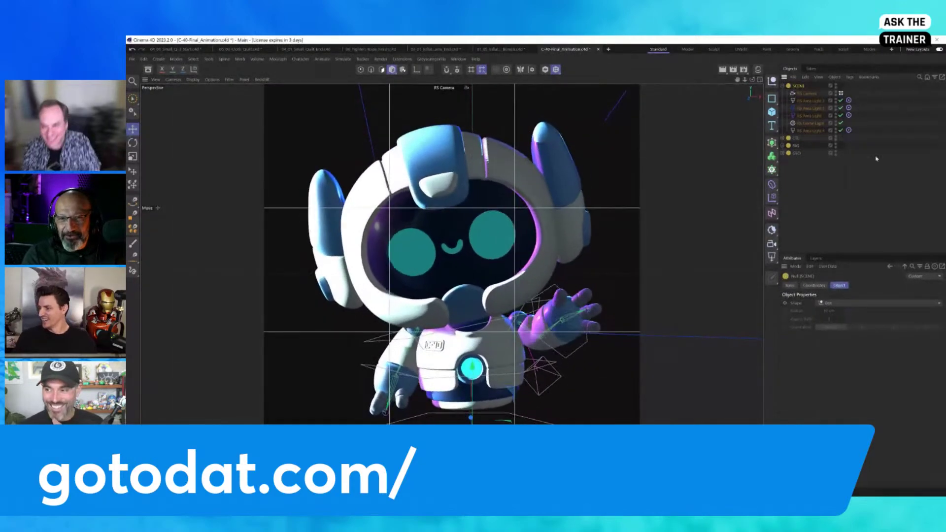
left_click(812, 93)
left_click(822, 294)
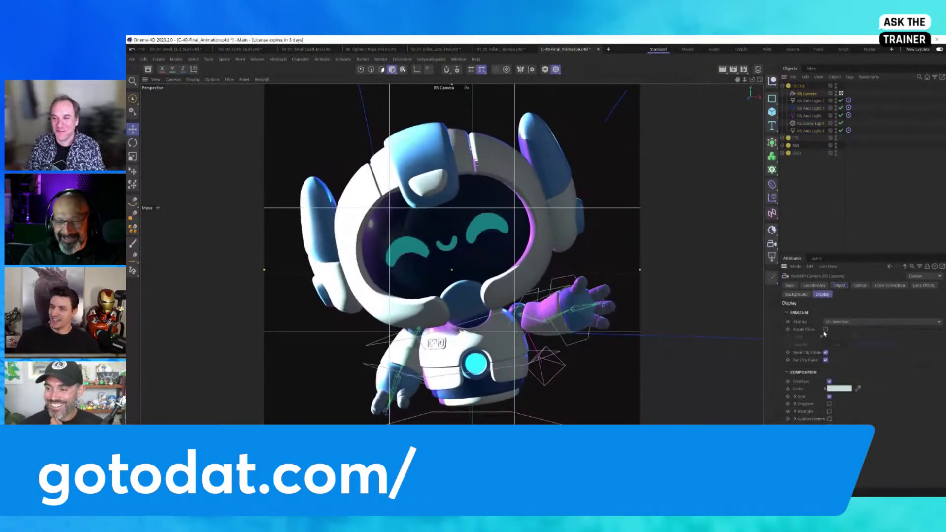
left_click(797, 294)
left_click(822, 294)
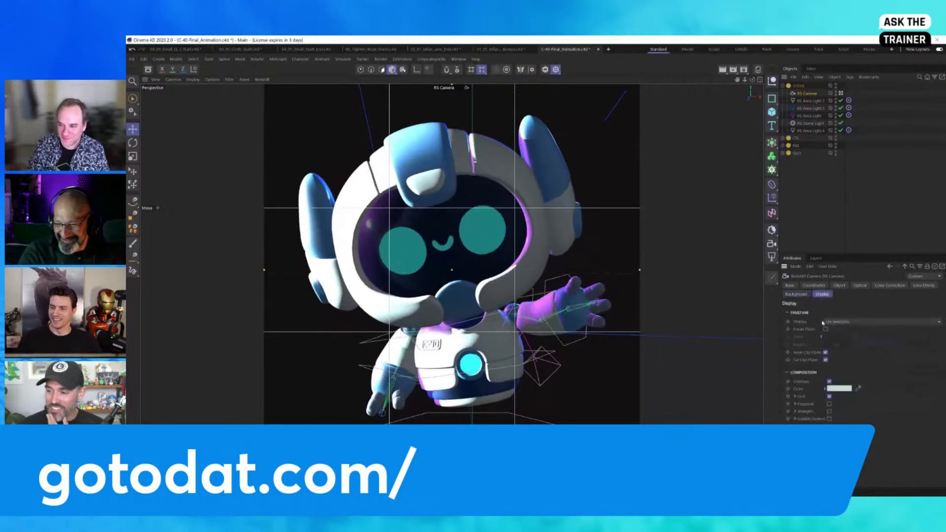
left_click(829, 382)
left_click(861, 232)
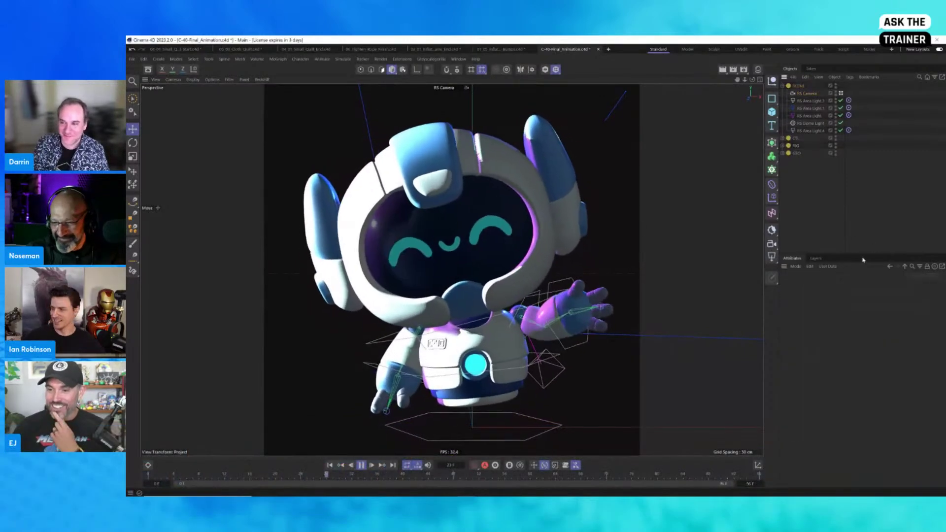
Start the Redshift render of the robot in the viewport
left_click(262, 79)
left_click(278, 92)
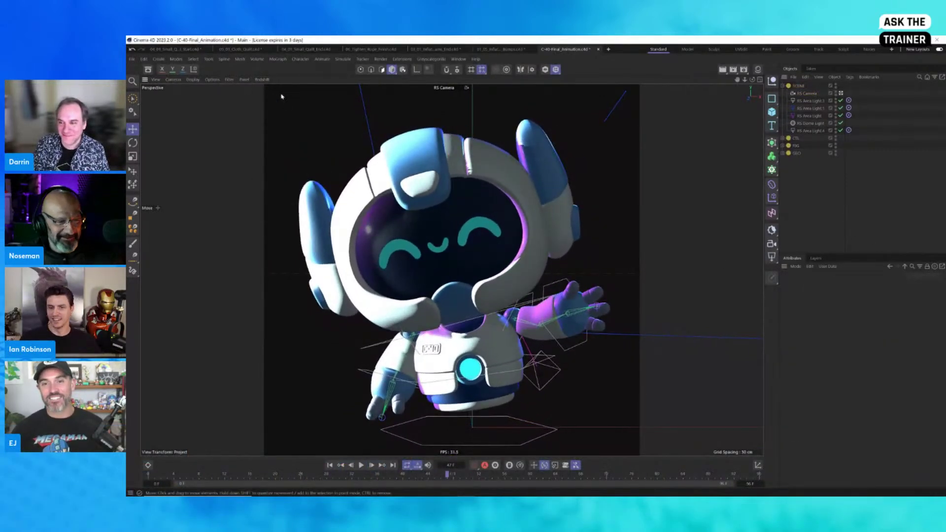